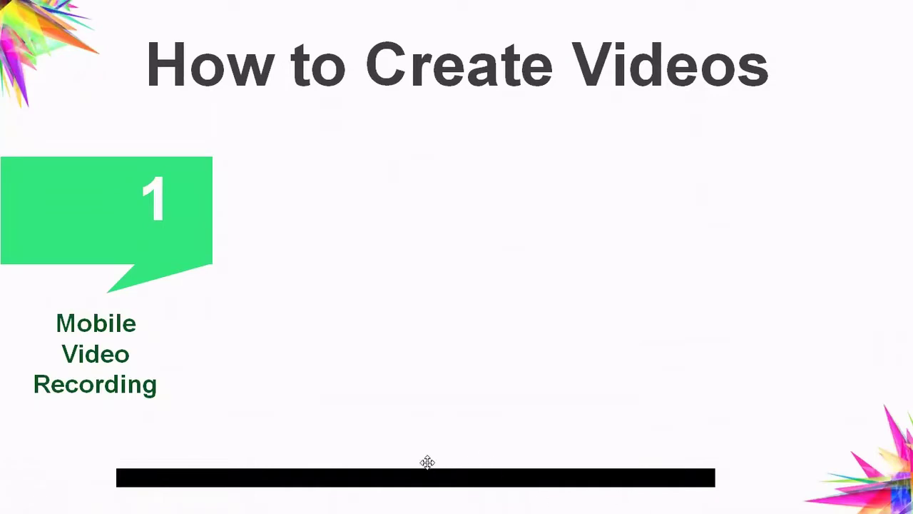
Advance the animations to show Video Camera Recording, Screen Recording or Casting, and Using Images.
left_click(879, 308)
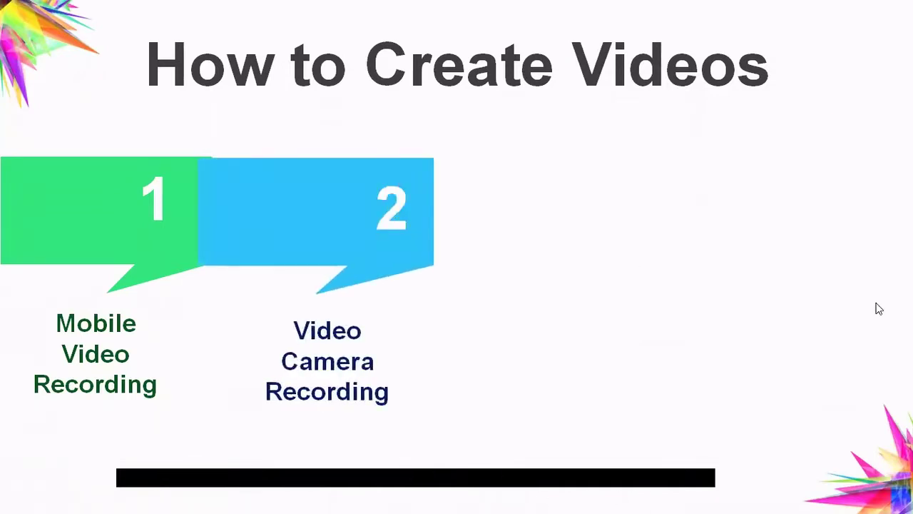
left_click(691, 331)
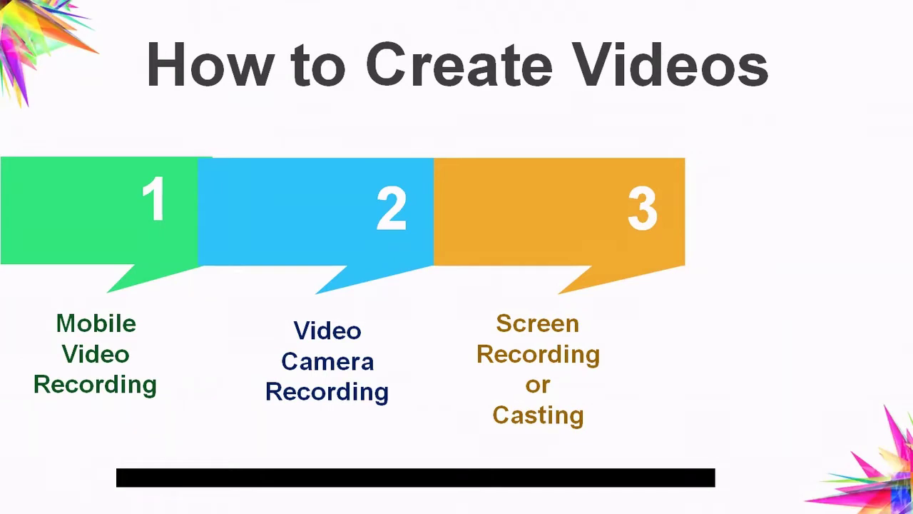
left_click(799, 386)
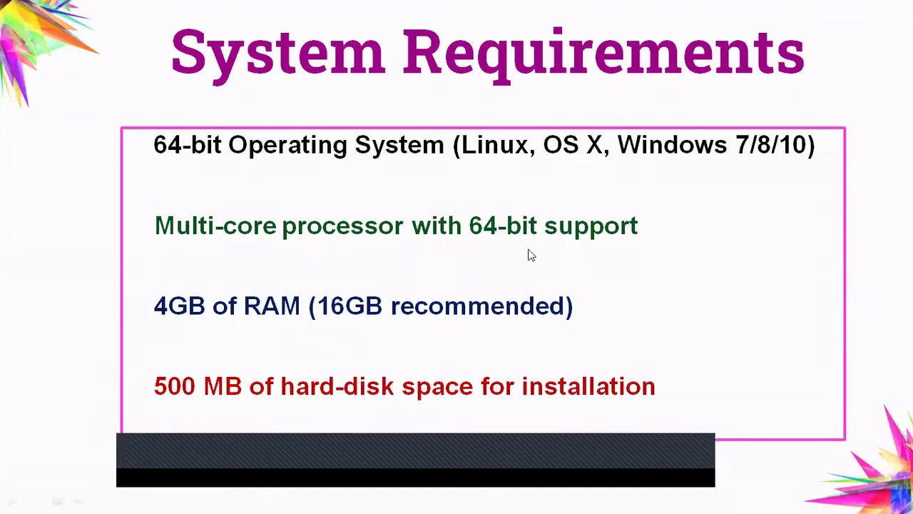
Advance to the Features slide and bring in the grid of OpenShot feature descriptions.
left_click(835, 414)
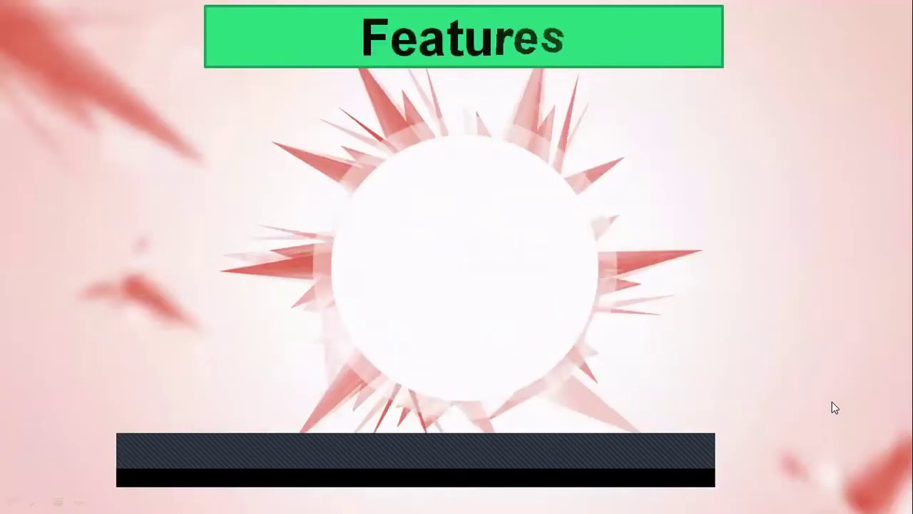
left_click(872, 414)
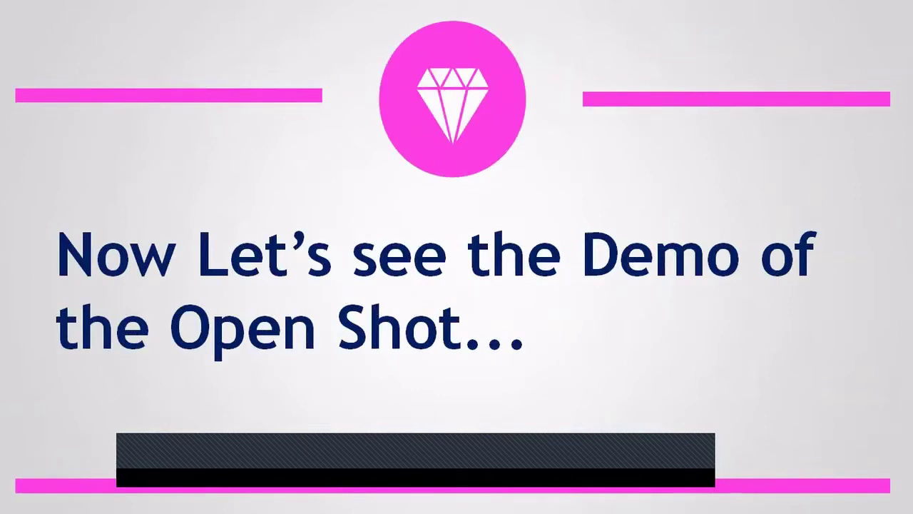
End the slide show and launch a maximized Chrome window with the Person 1 profile.
left_click(868, 382)
left_click(868, 383)
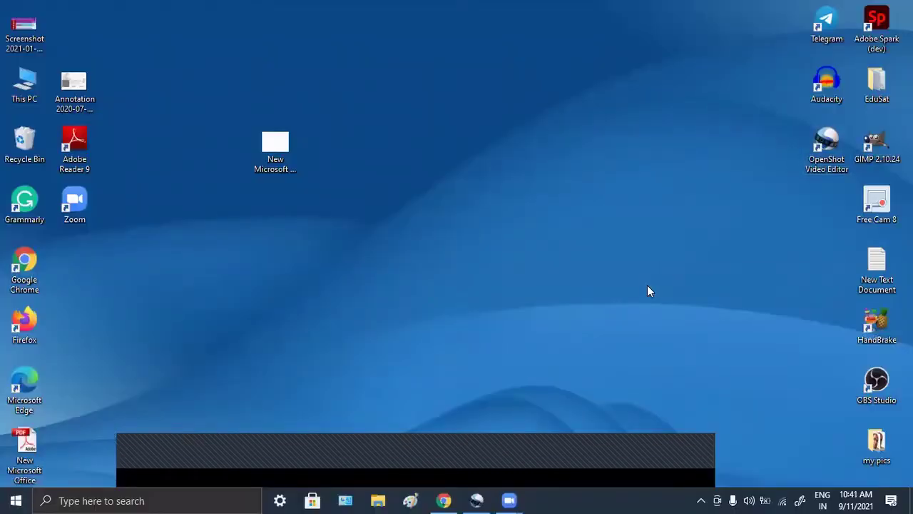
double_click(29, 259)
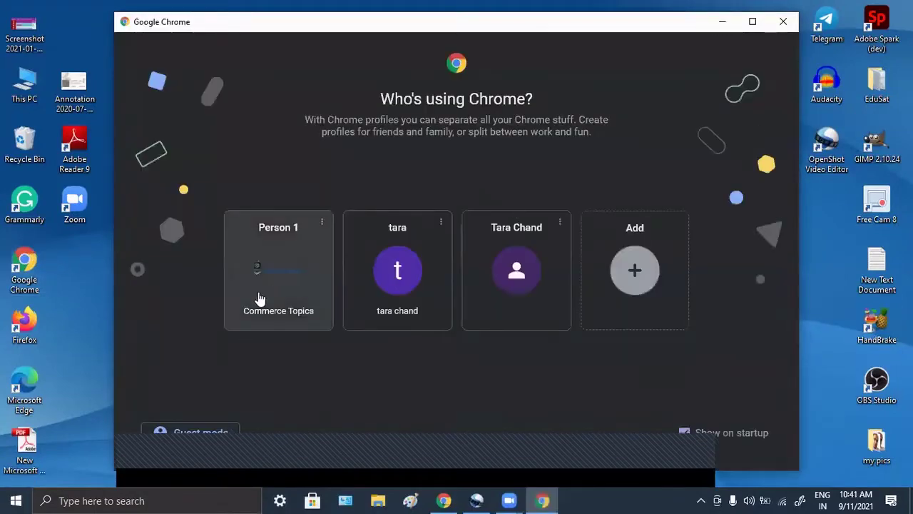
left_click(257, 296)
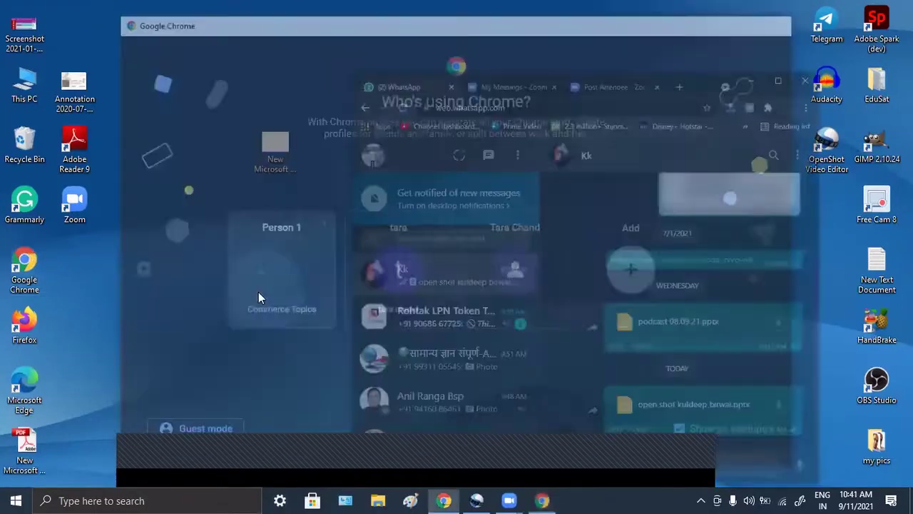
left_click(822, 10)
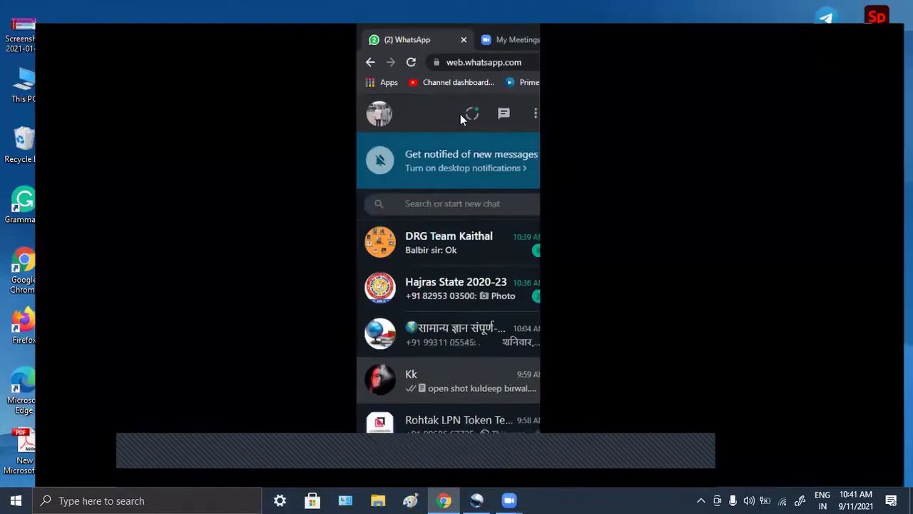
Search Google for 'open shot editor' in a new tab.
left_click(504, 11)
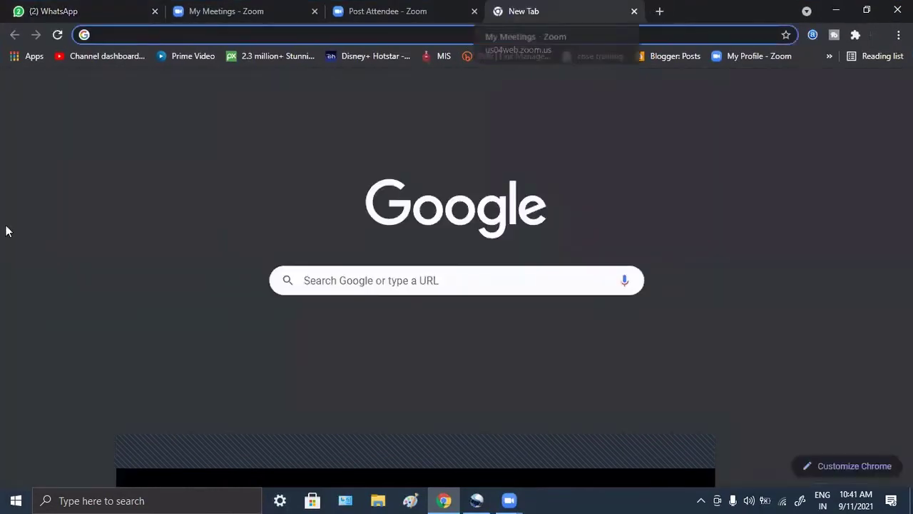
left_click(459, 274)
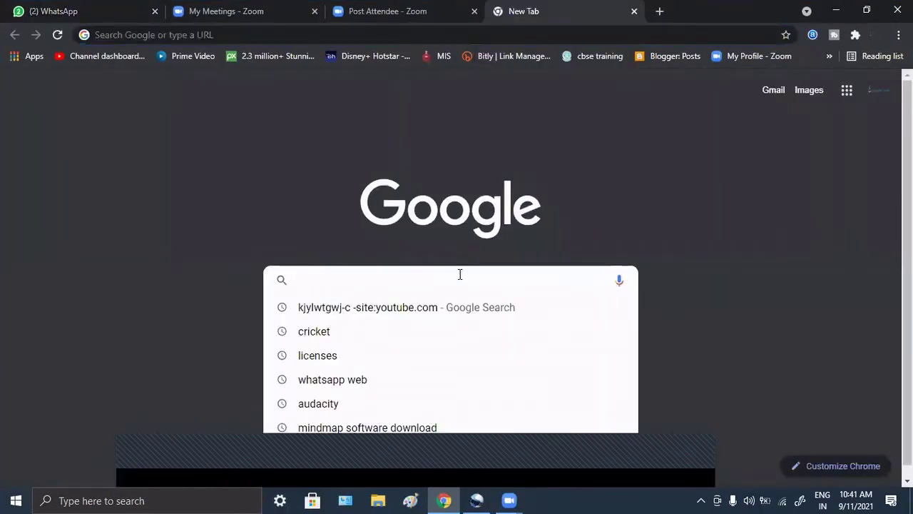
type("open")
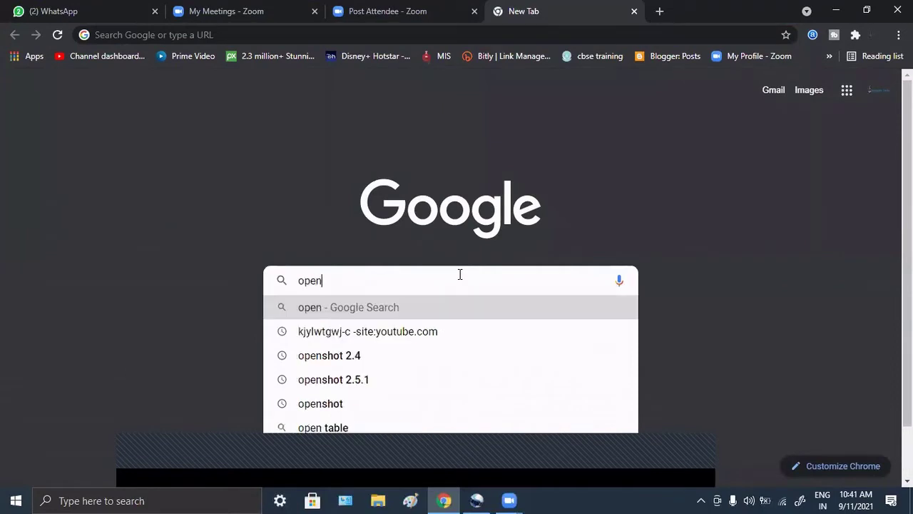
type(" sho")
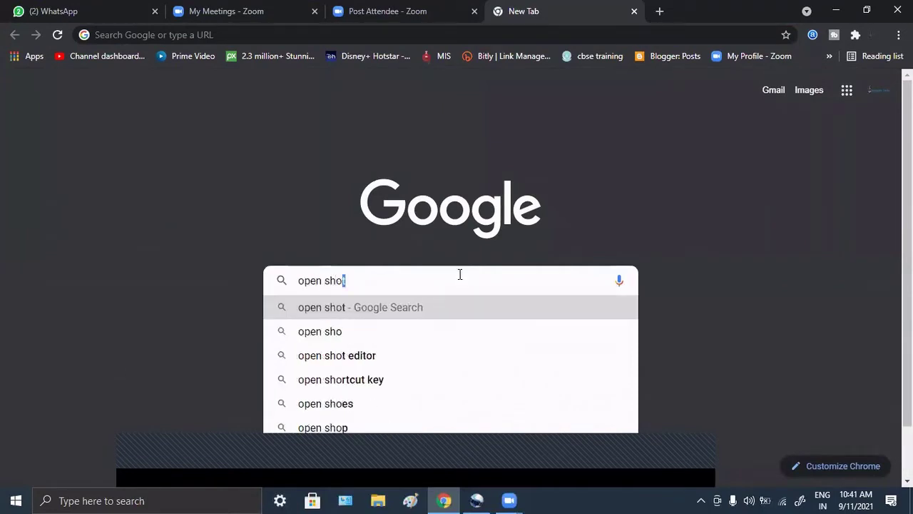
key("Down")
key("Down")
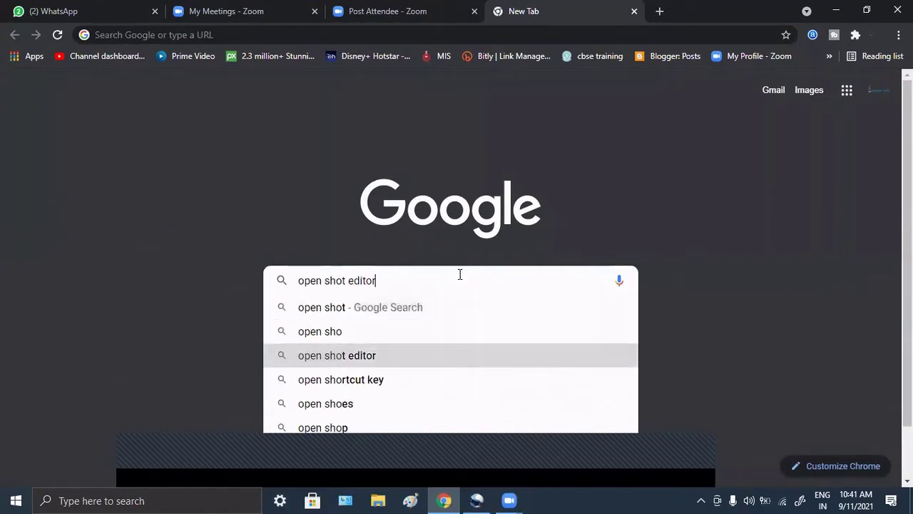
key("Return")
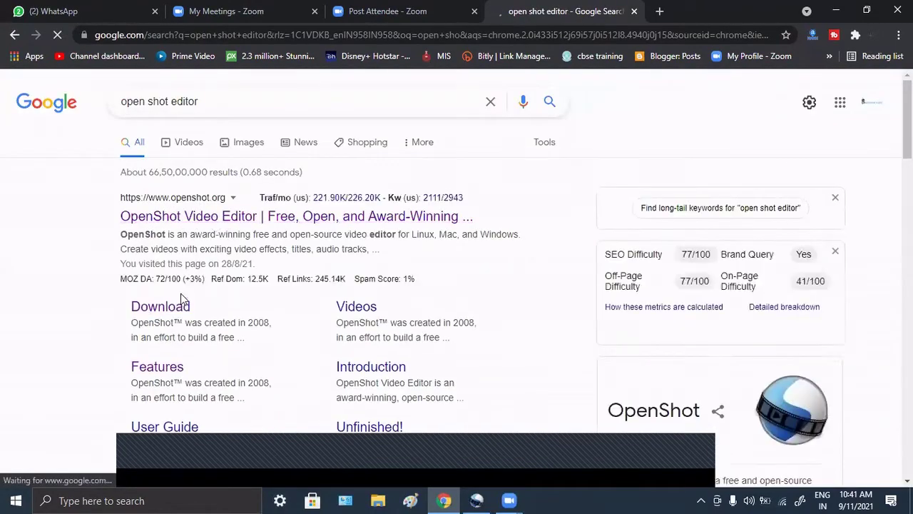
Request the Windows 64-bit OpenShot v2.6.1 installer from the download page, then close the tab.
left_click(179, 309)
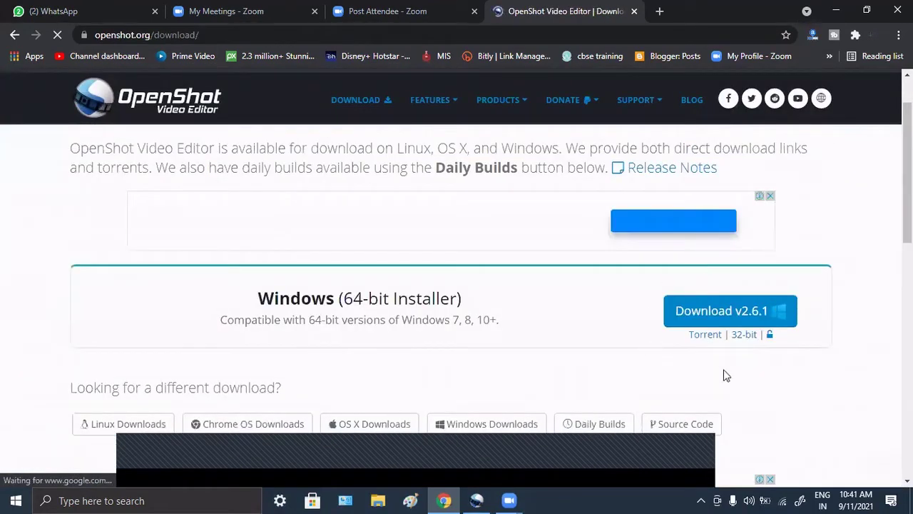
left_click(760, 325)
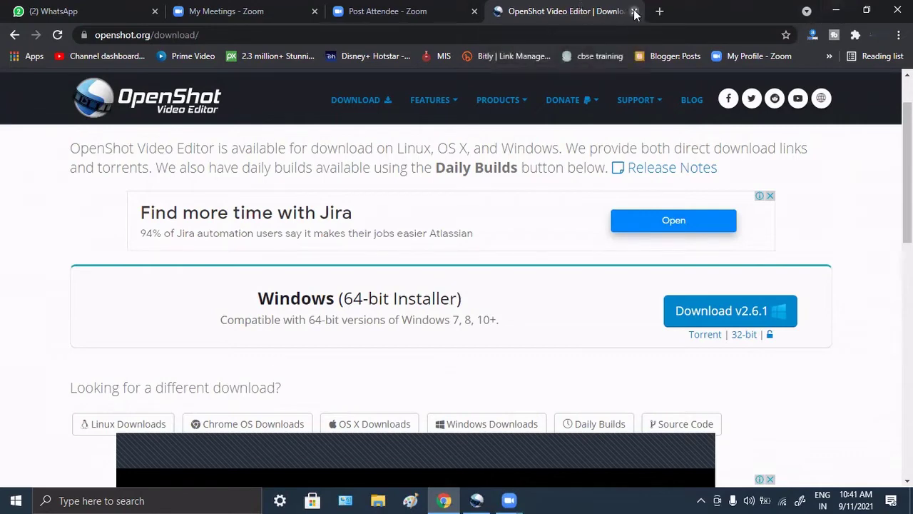
left_click(633, 10)
Minimize Chrome, move the OpenShot shortcut back beside GIMP, and restore OpenShot from the taskbar.
left_click(836, 9)
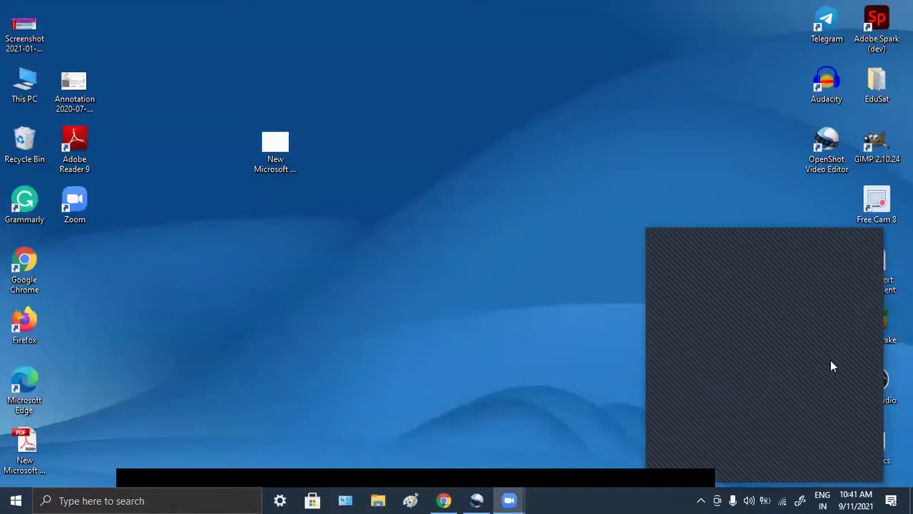
left_click(808, 241)
mouse_move(827, 146)
left_mouse_down()
mouse_move(340, 274)
mouse_move(667, 205)
left_mouse_up()
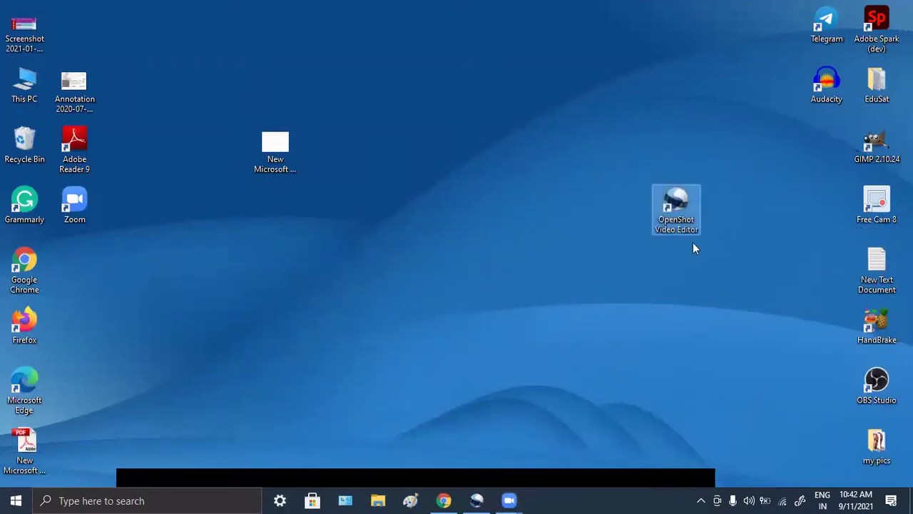
left_click_drag(681, 207, 778, 190)
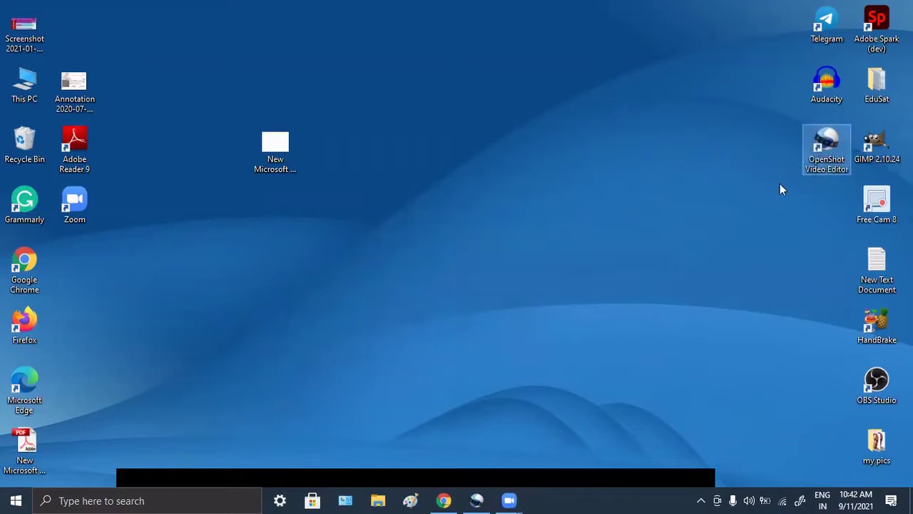
left_click(479, 500)
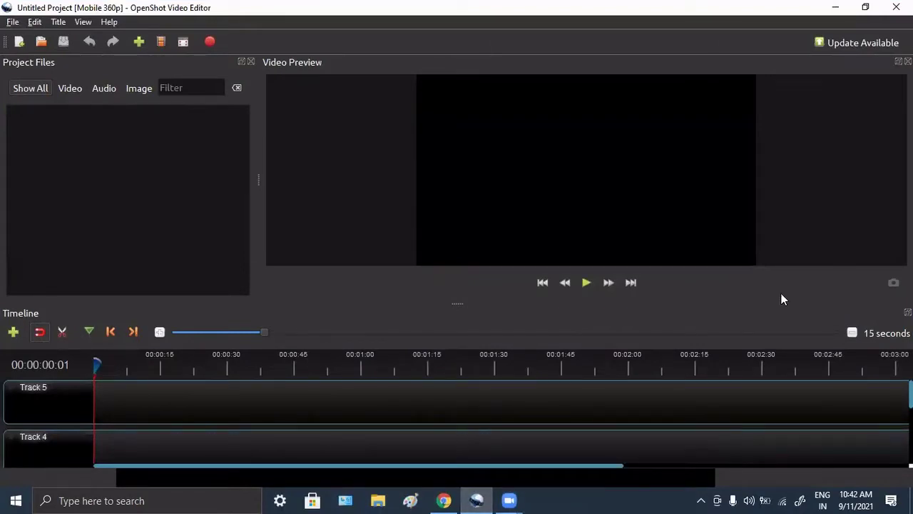
Browse the File menu, open and cancel the Import Files dialog, then reopen the File menu.
left_click(13, 23)
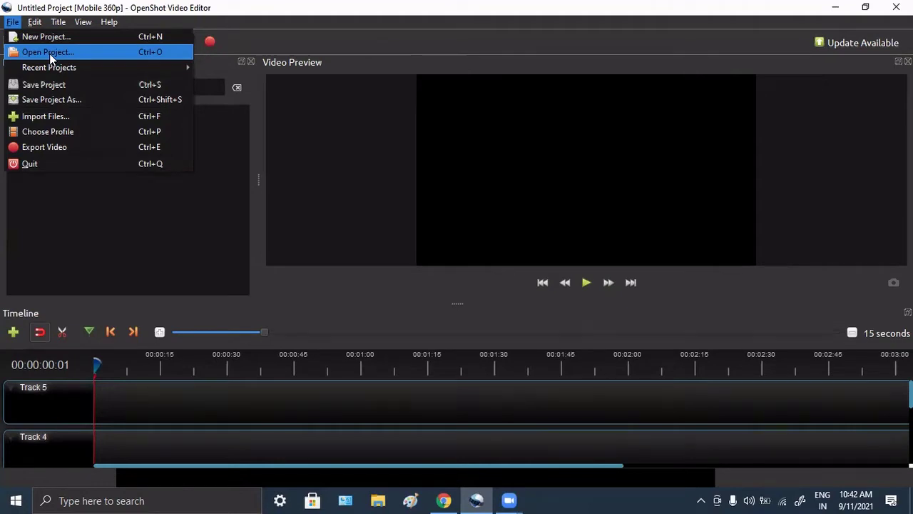
mouse_move(65, 69)
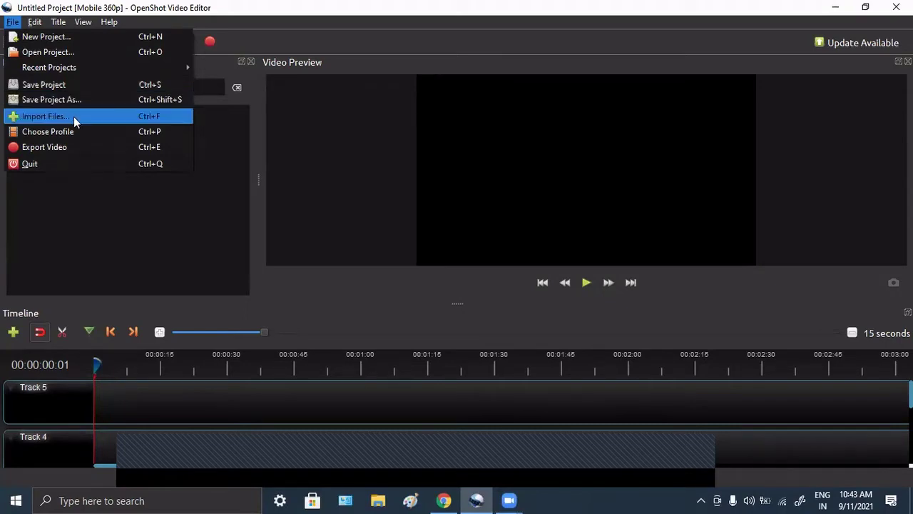
left_click(74, 116)
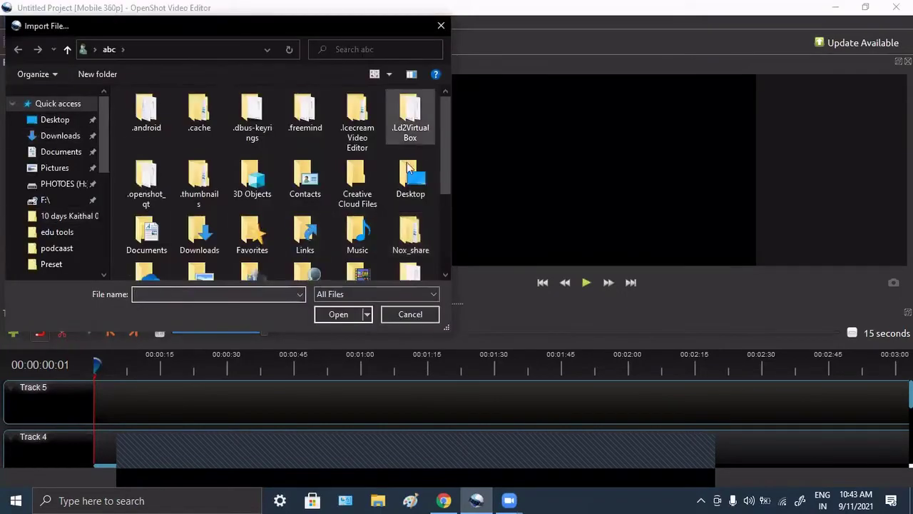
left_click(414, 314)
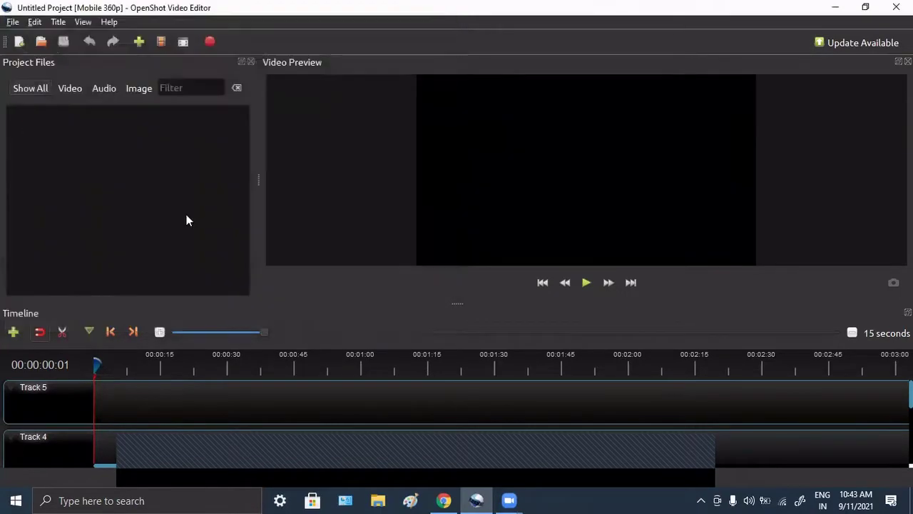
left_click(13, 22)
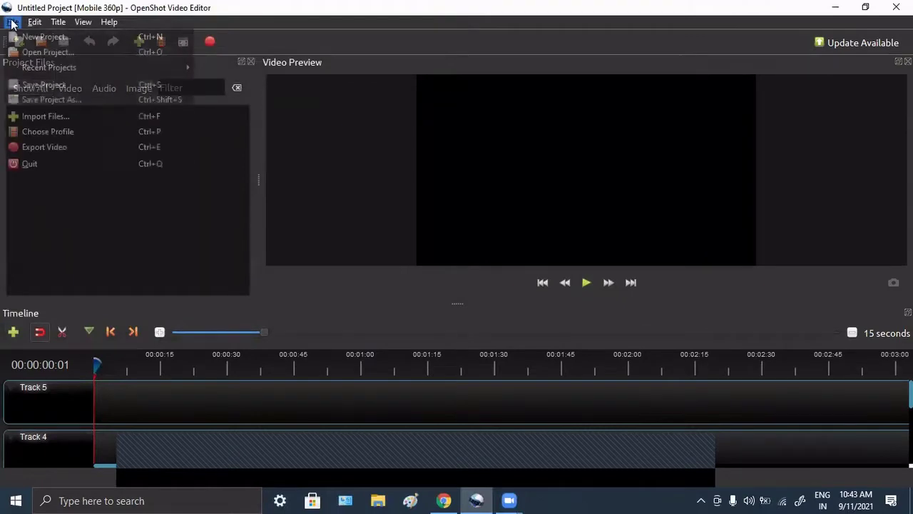
Scroll through the Choose Profile dropdown, keep Mobile 360p (320x240, 29.97 fps), and close the dialog.
left_click(72, 132)
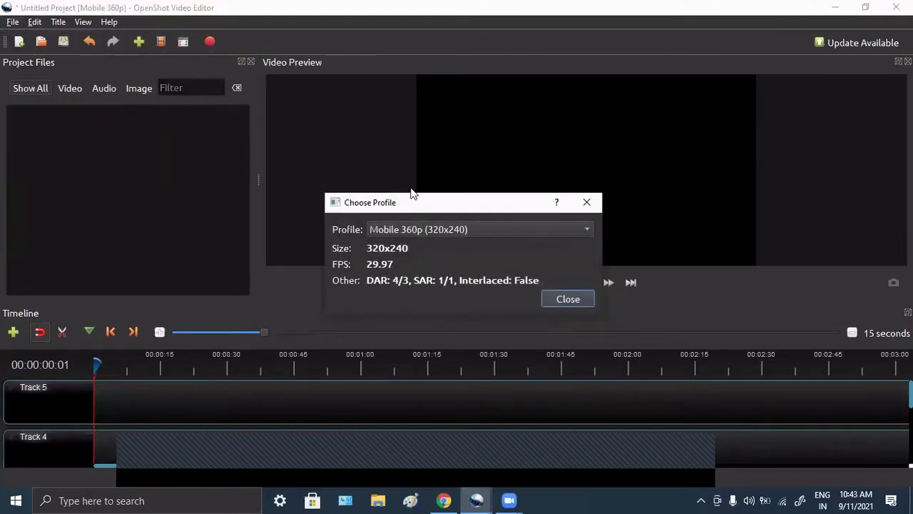
left_click_drag(427, 204, 393, 96)
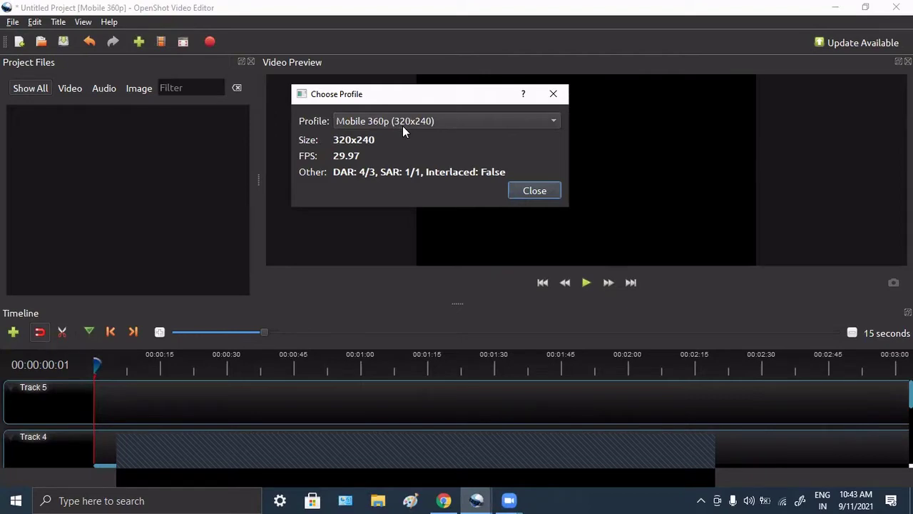
left_click(400, 122)
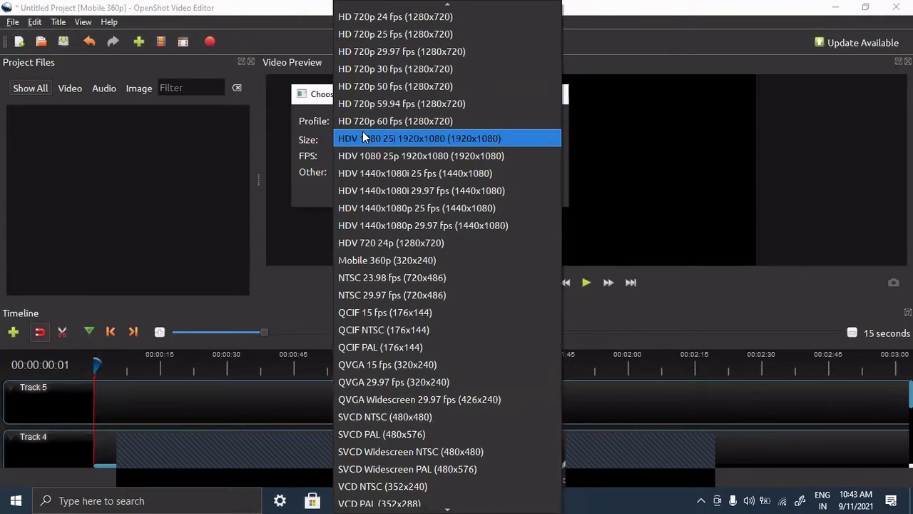
scroll(437, 389, "down", 1)
scroll(423, 365, "up", 7)
scroll(423, 353, "up", 7)
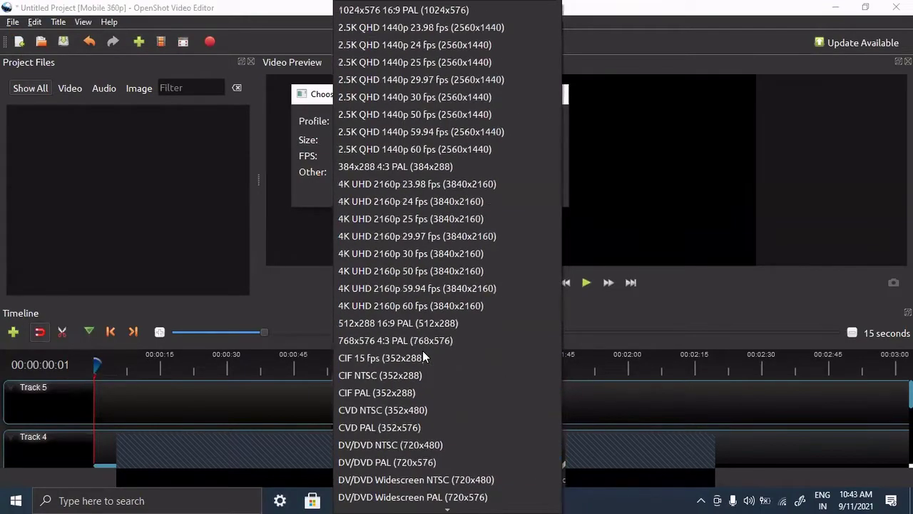
scroll(449, 345, "down", 1)
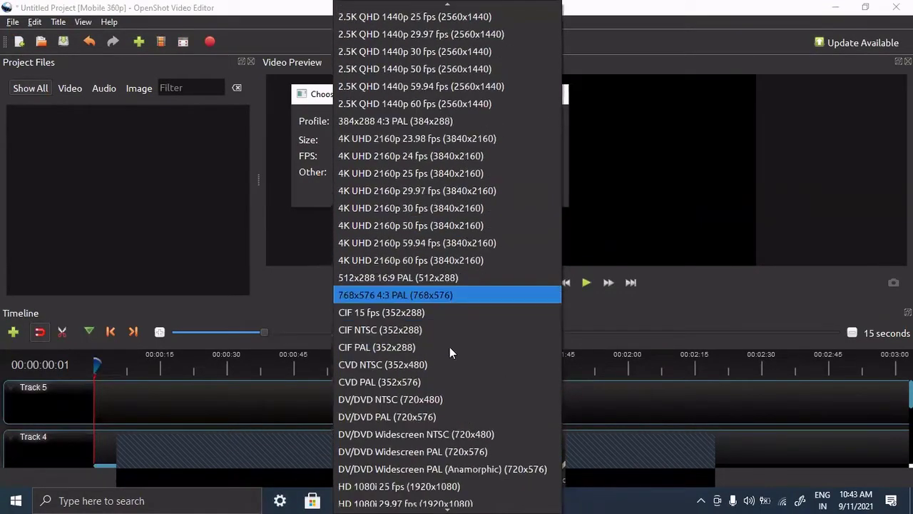
scroll(450, 347, "down", 7)
scroll(439, 335, "up", 8)
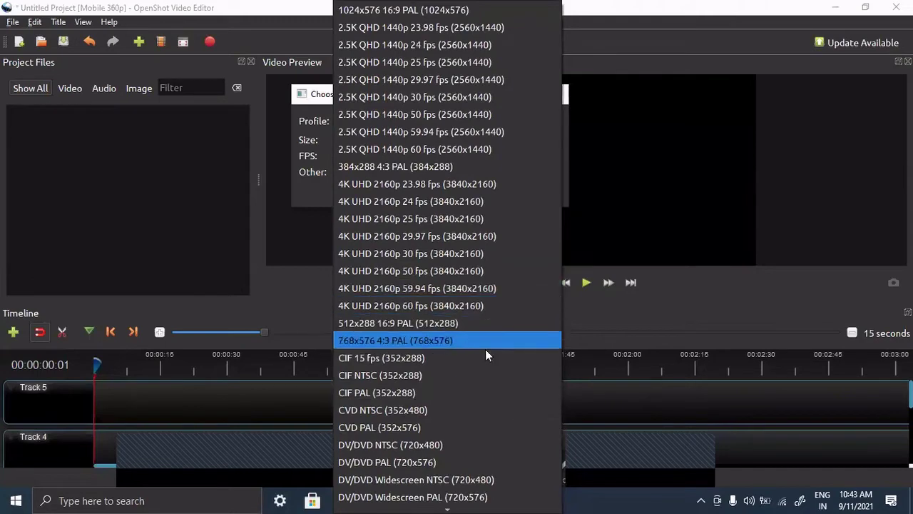
scroll(468, 352, "down", 3)
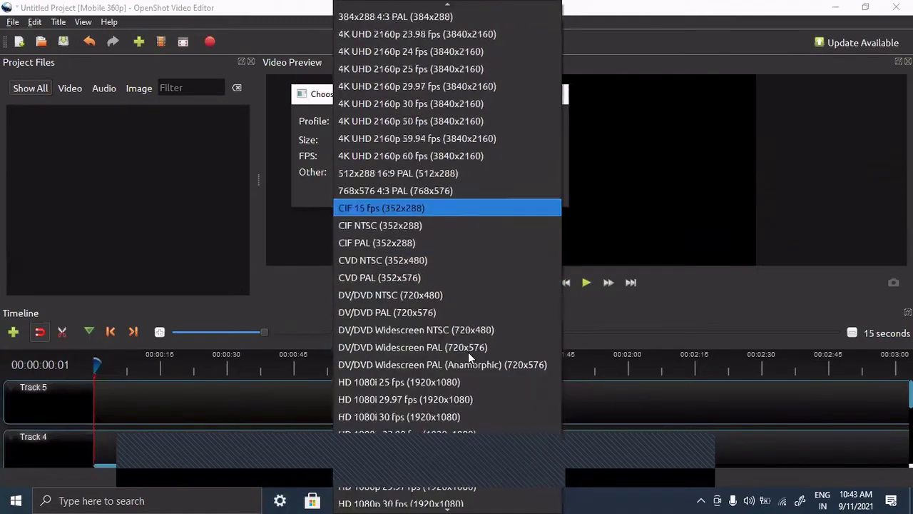
scroll(465, 349, "down", 2)
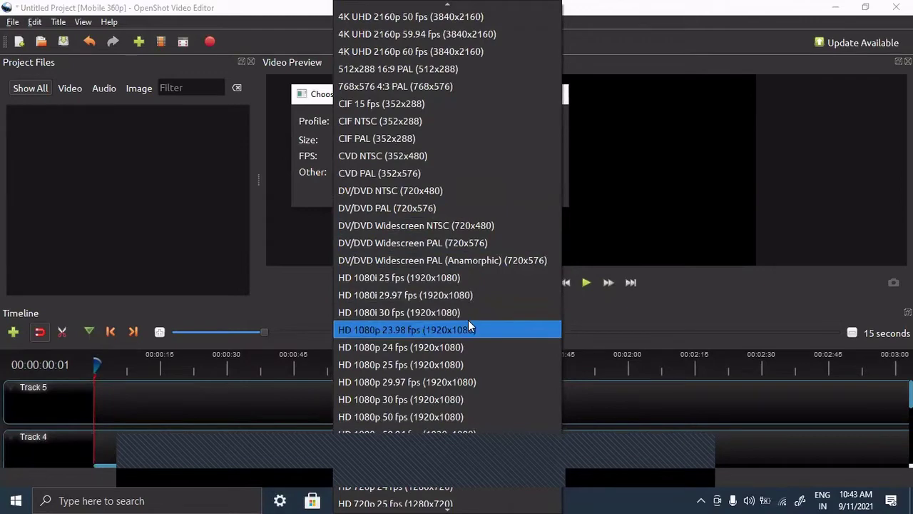
scroll(462, 324, "down", 1)
scroll(436, 328, "down", 2)
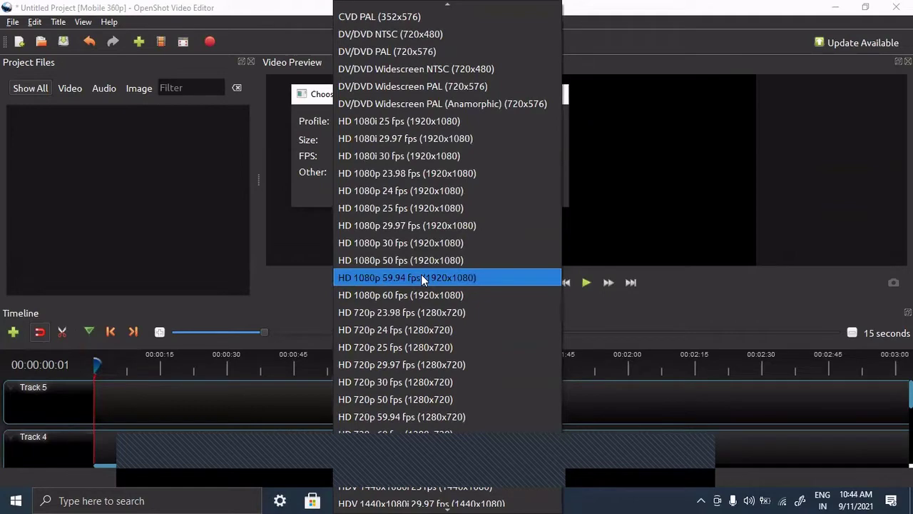
left_click(279, 296)
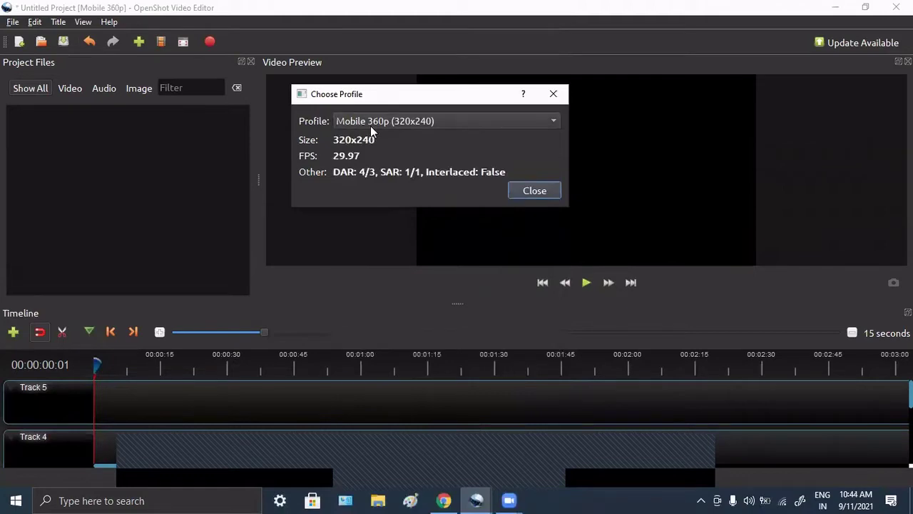
left_click(553, 93)
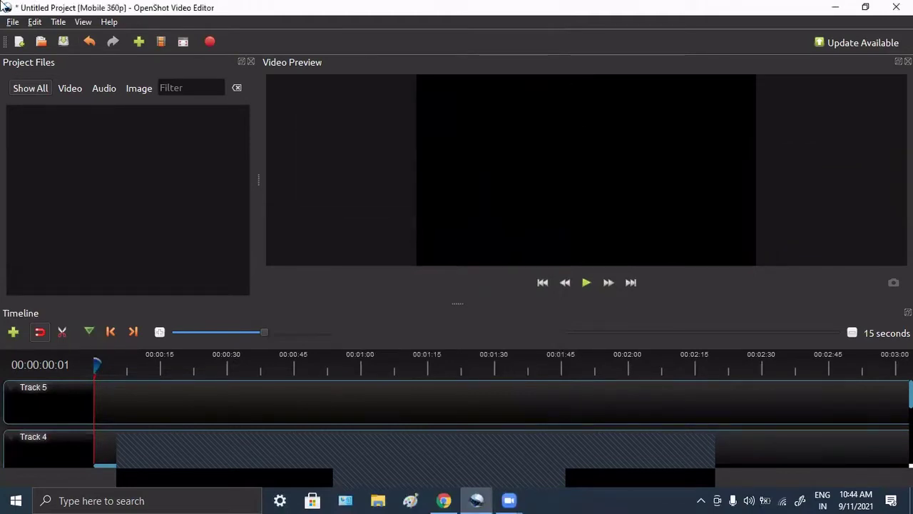
Open and dismiss the File menu, then open the Edit menu with Undo, Redo, Clear History, Preferences.
left_click(13, 23)
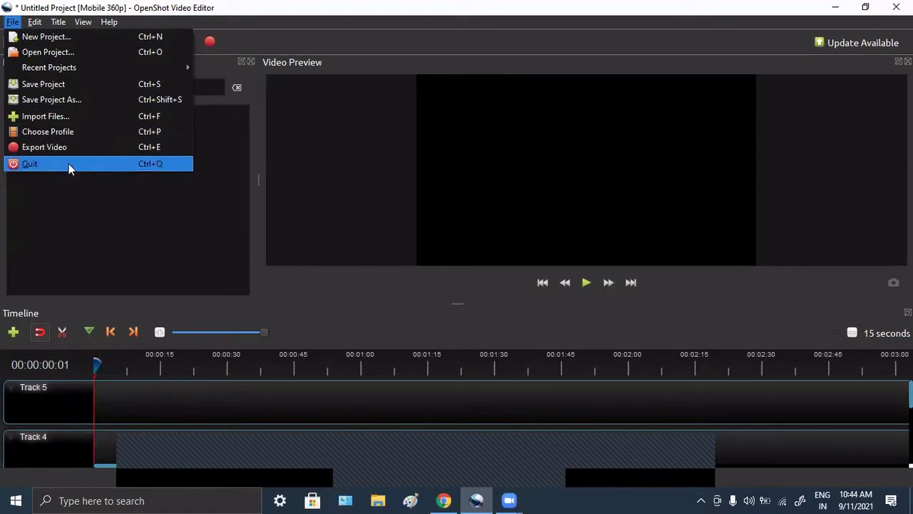
left_click(143, 205)
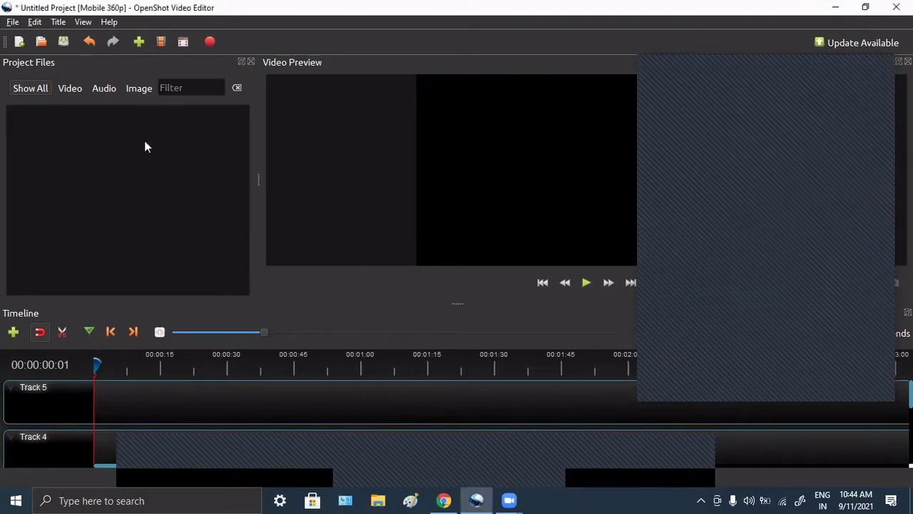
left_click(34, 22)
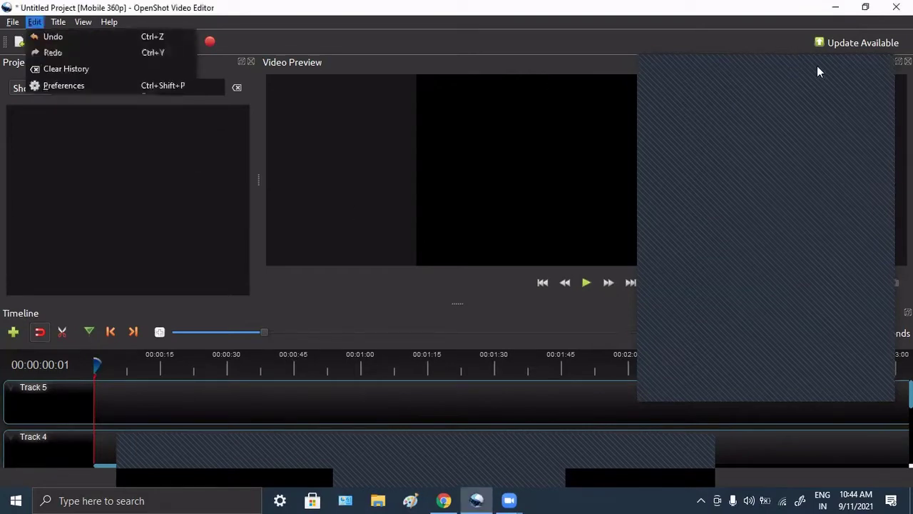
left_click(35, 24)
left_click(37, 25)
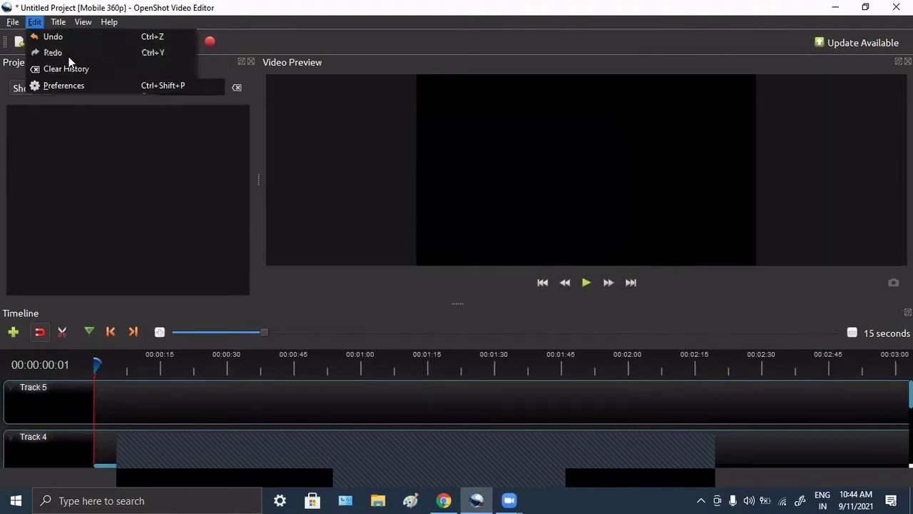
Set the Autosave Interval in Preferences to 2.00 minutes.
left_click(92, 85)
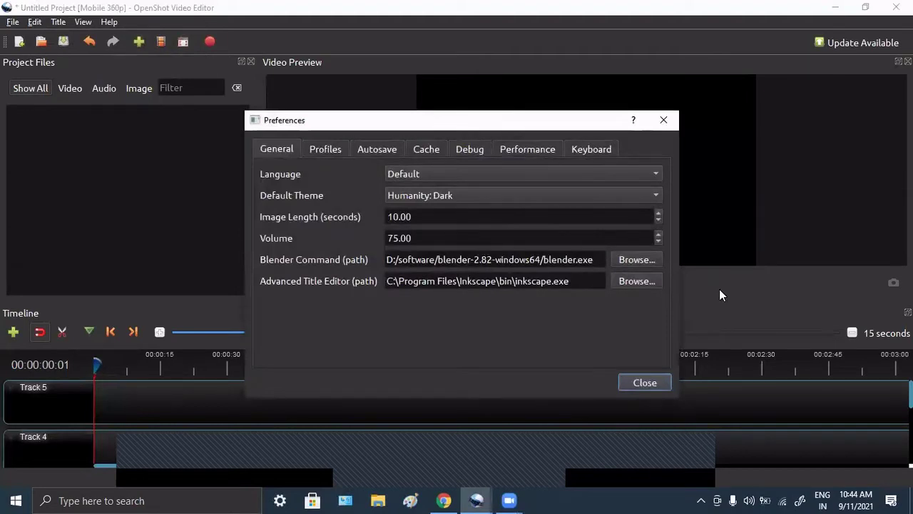
left_click(344, 149)
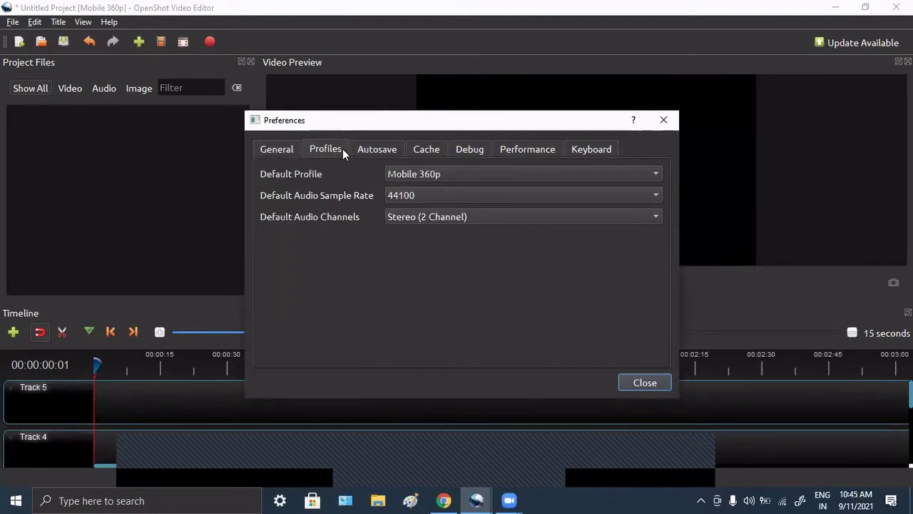
left_click(387, 151)
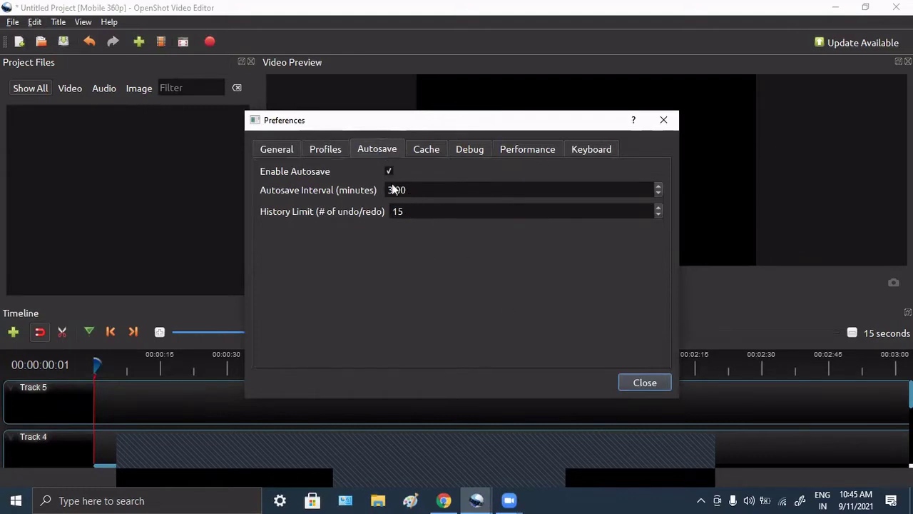
scroll(657, 187, "down", 3)
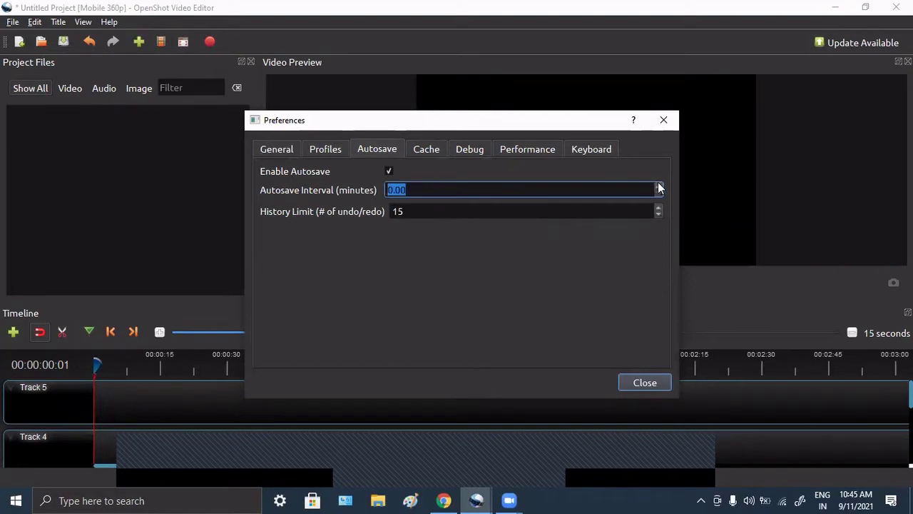
left_click(657, 185)
left_click(659, 185)
Browse the Cache, Debug, Performance and Keyboard tabs, close Preferences, and show the Title menu.
left_click(432, 151)
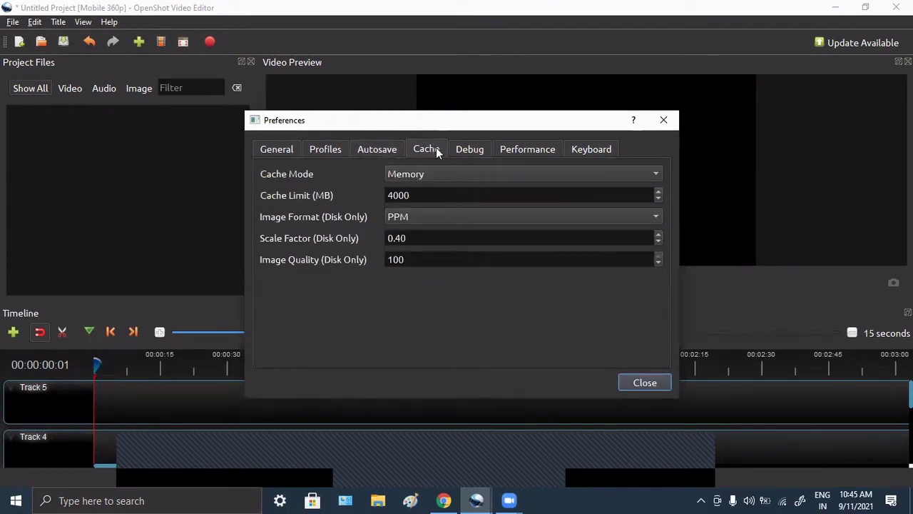
left_click(463, 147)
left_click(509, 149)
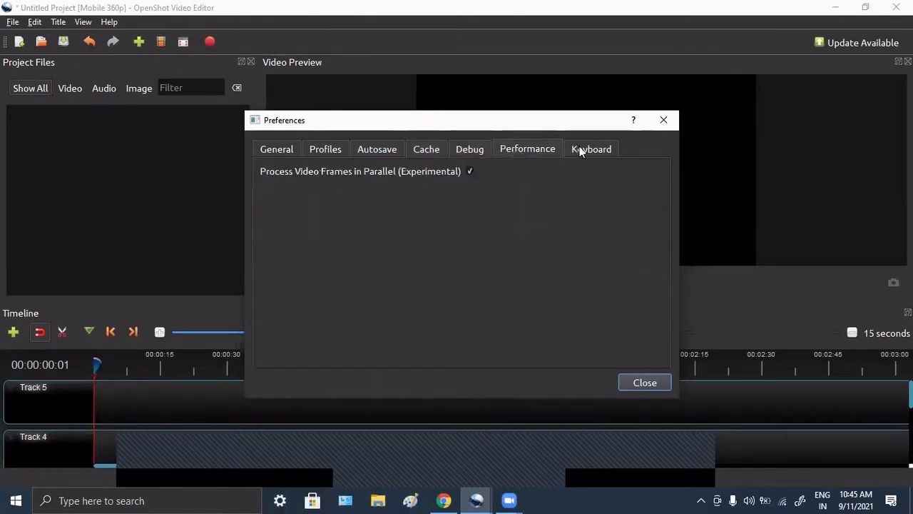
left_click(585, 150)
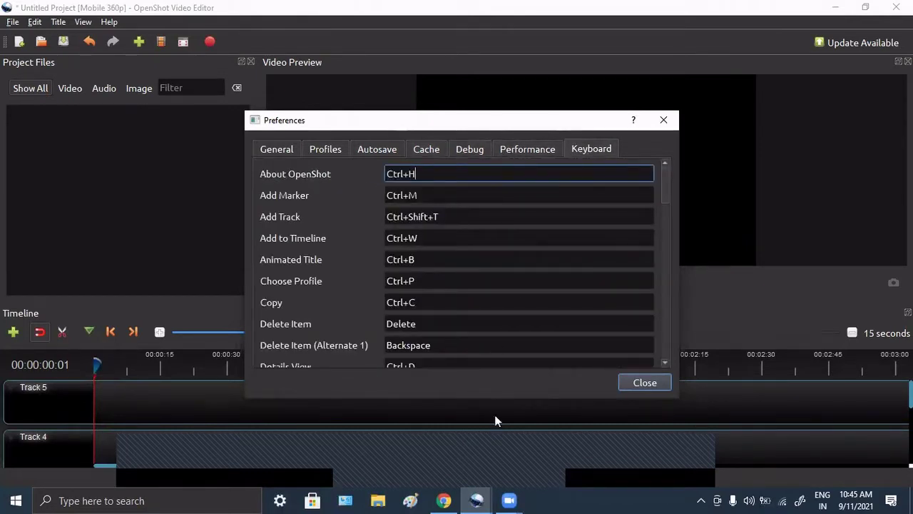
left_click(663, 122)
left_click(61, 23)
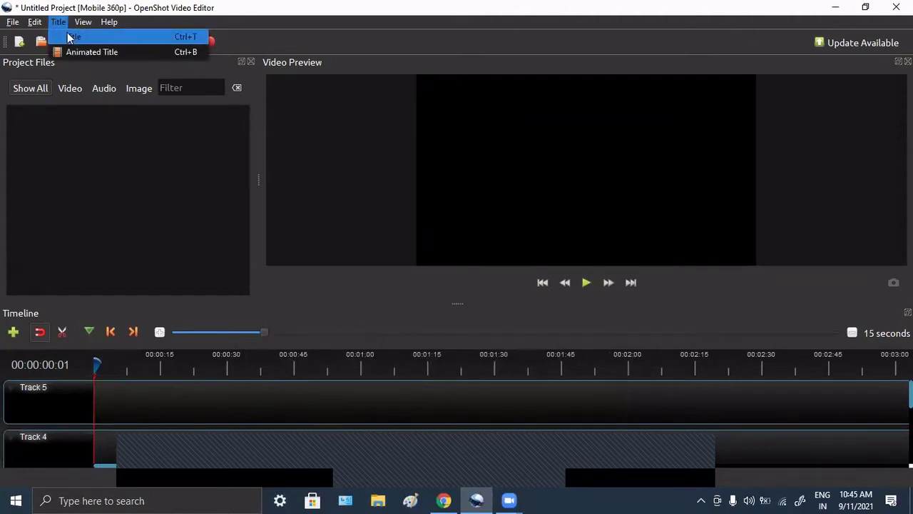
Switch the editor into fullscreen from the View menu, exit it again, and maximize the window.
left_click(68, 37)
left_click(83, 23)
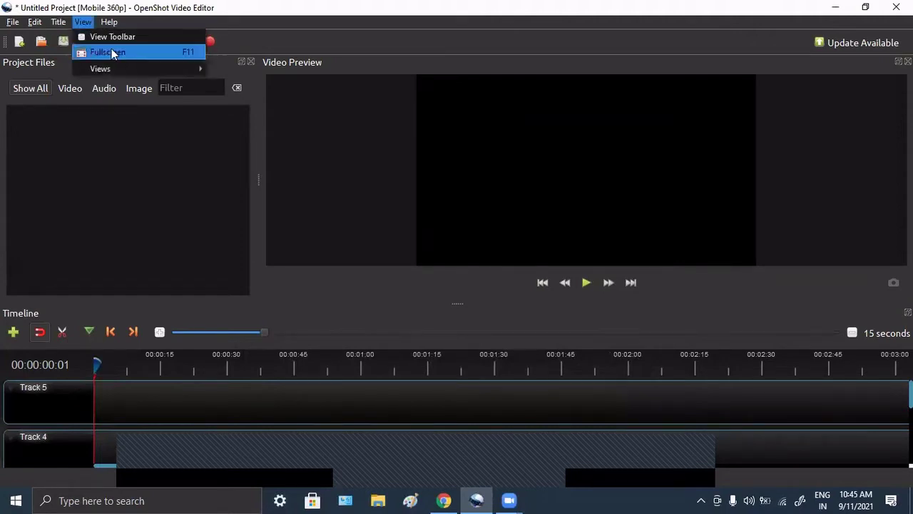
left_click(108, 53)
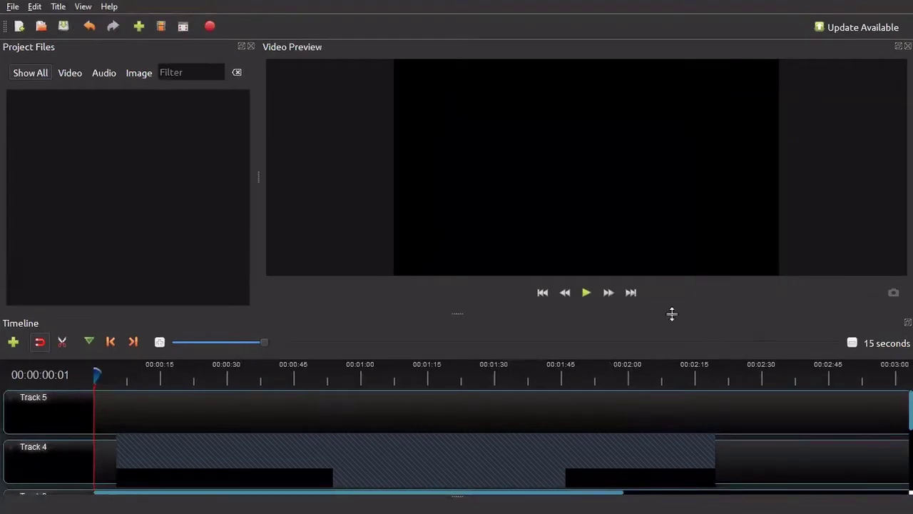
left_click(83, 6)
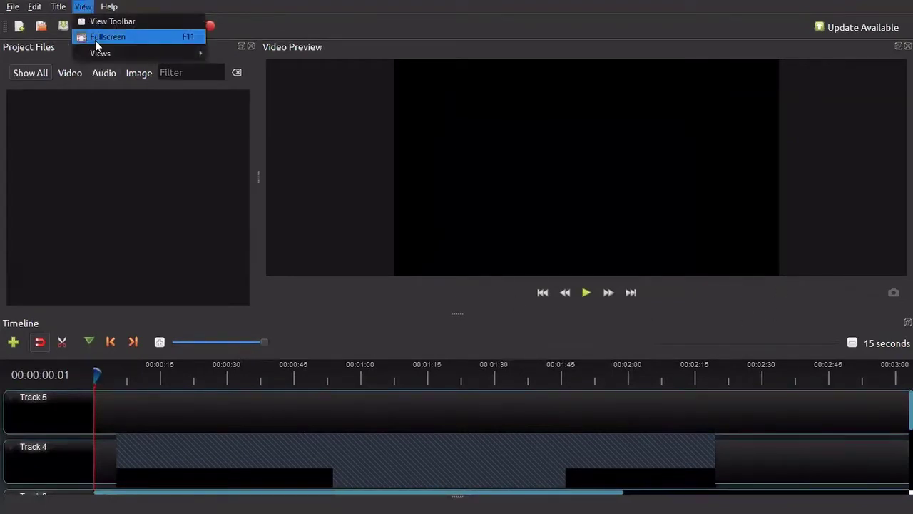
left_click(95, 37)
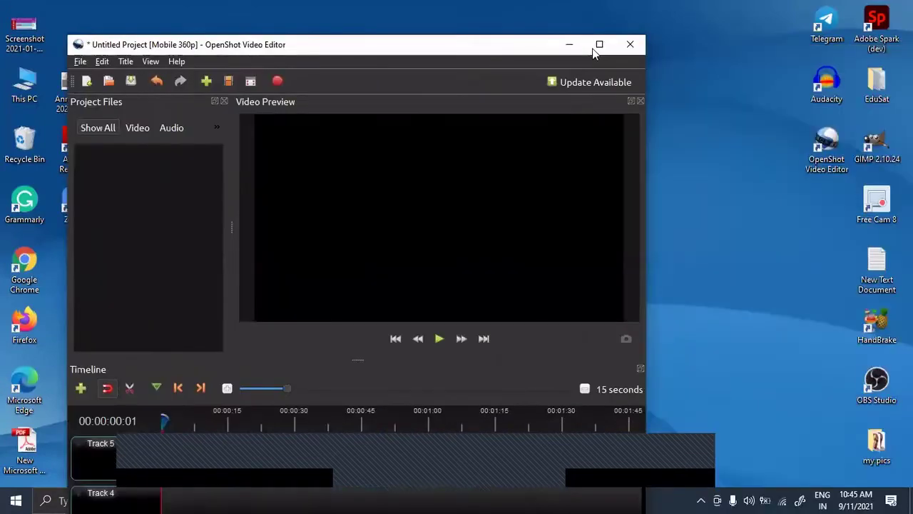
left_click(598, 45)
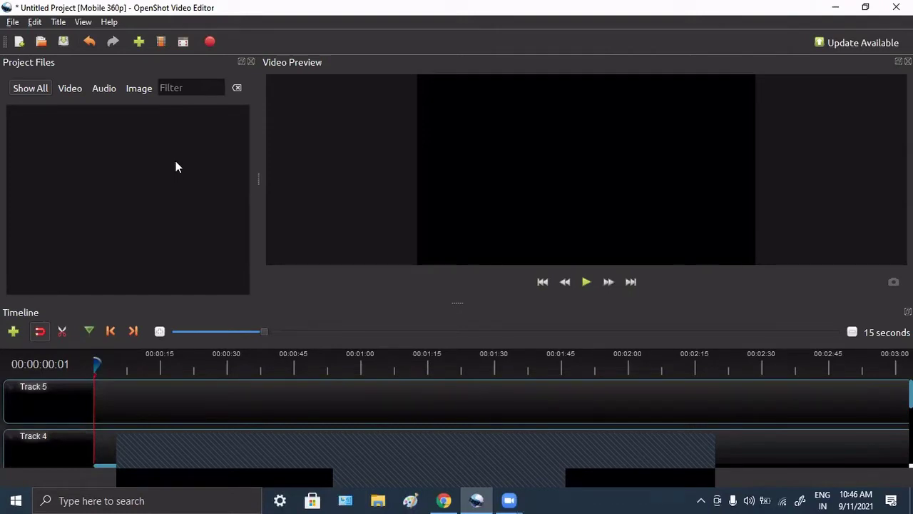
left_click(139, 40)
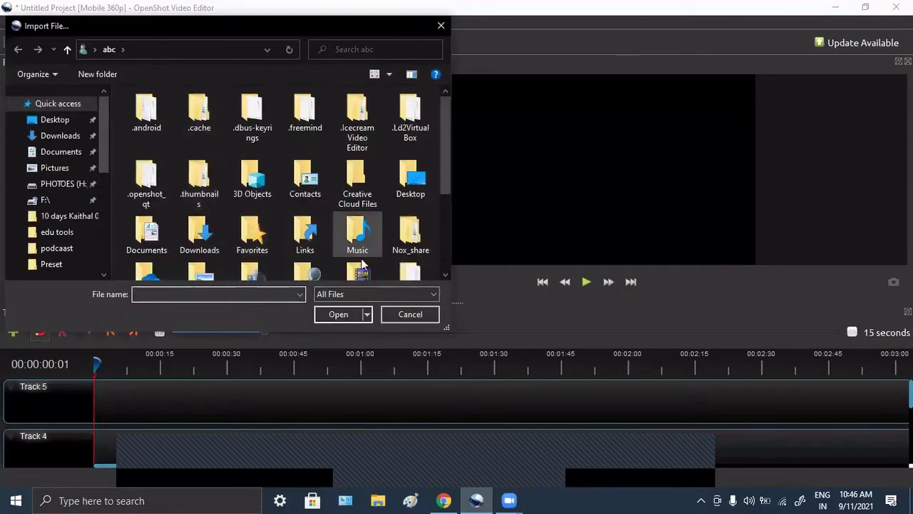
left_click(405, 315)
left_click(14, 23)
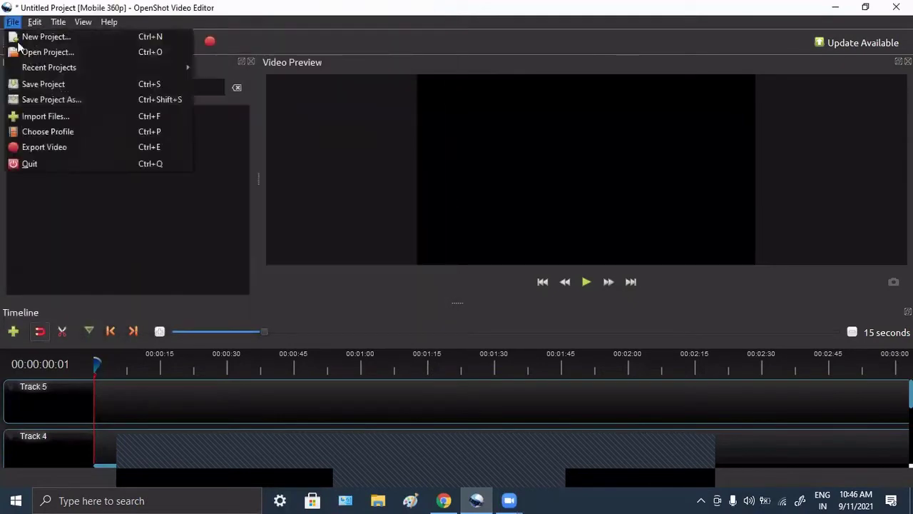
left_click(44, 116)
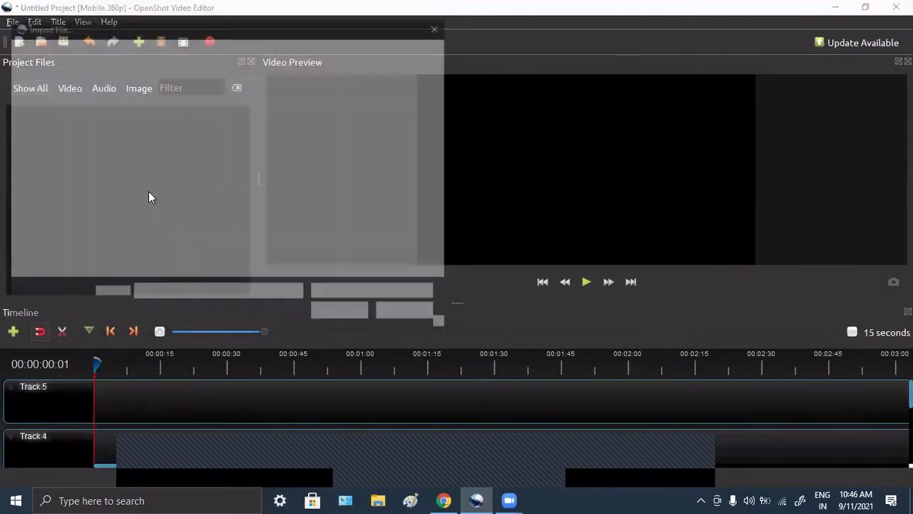
left_click(397, 314)
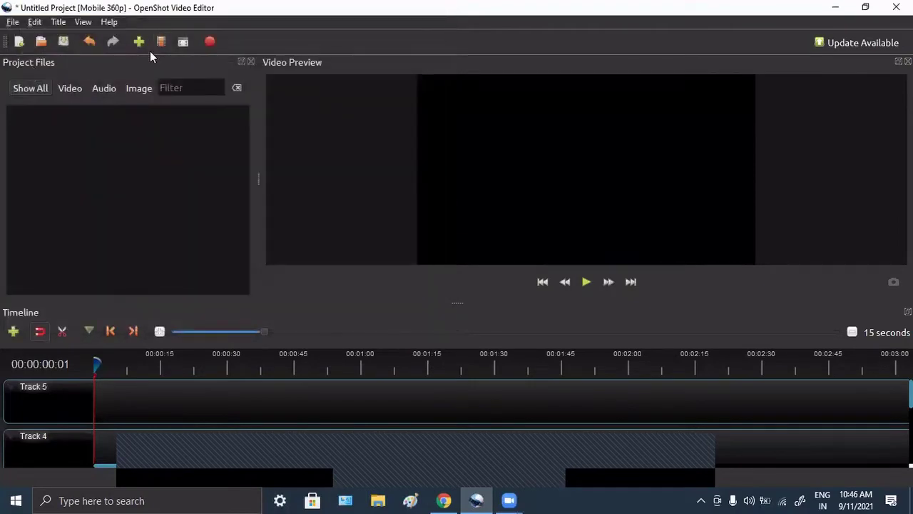
left_click(866, 7)
left_click_drag(457, 54, 684, 24)
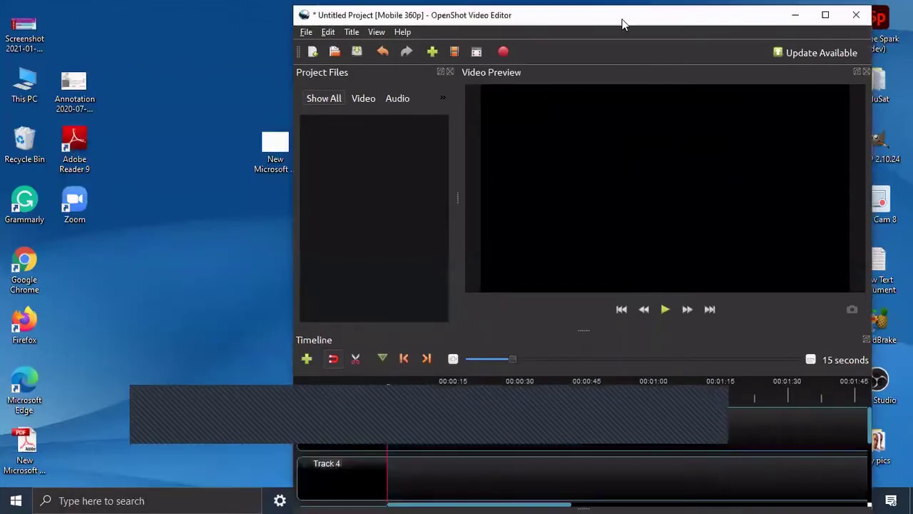
left_click_drag(621, 22, 546, 3)
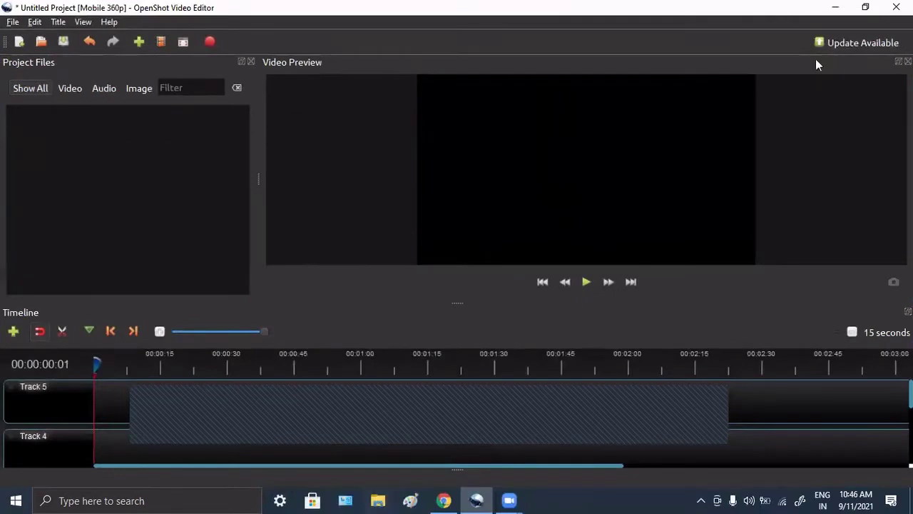
Shrink the editor and browse This PC to music (E:) > 2021-22 Classes > SCERT.
left_click(865, 7)
double_click(32, 107)
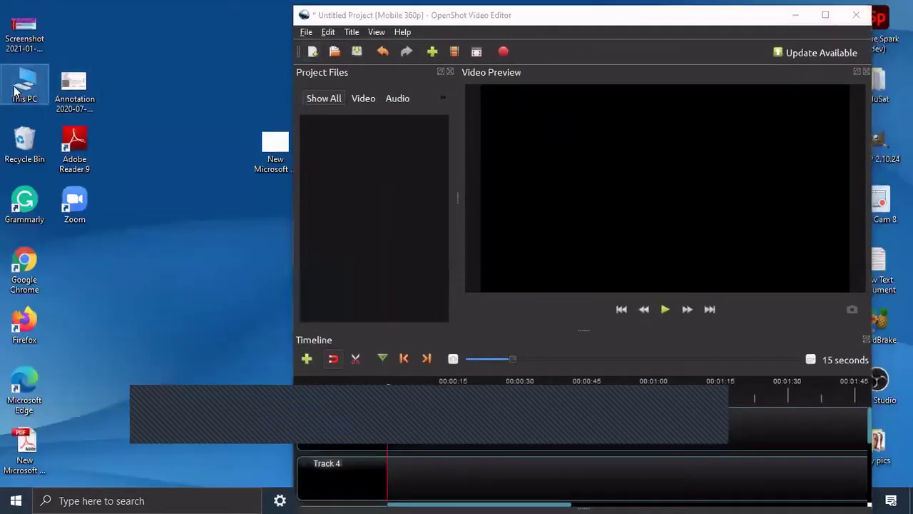
scroll(118, 335, "down", 1)
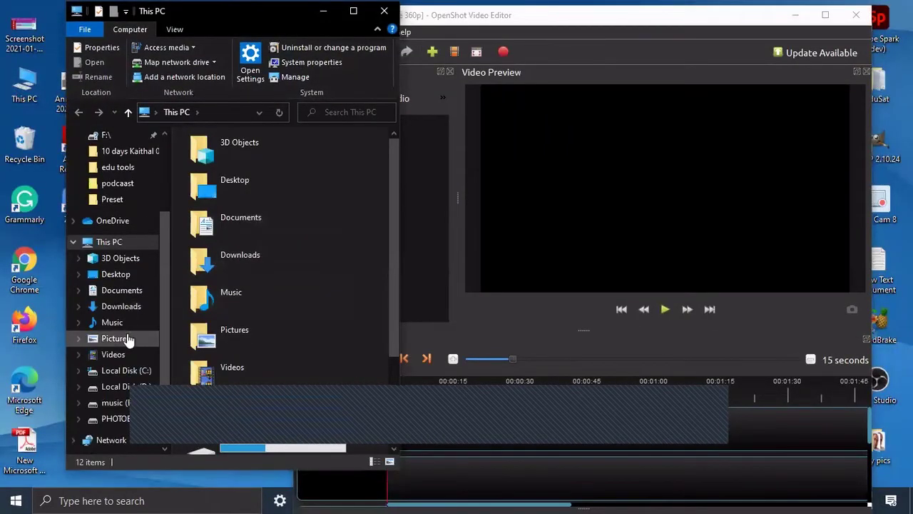
left_click(116, 403)
double_click(240, 156)
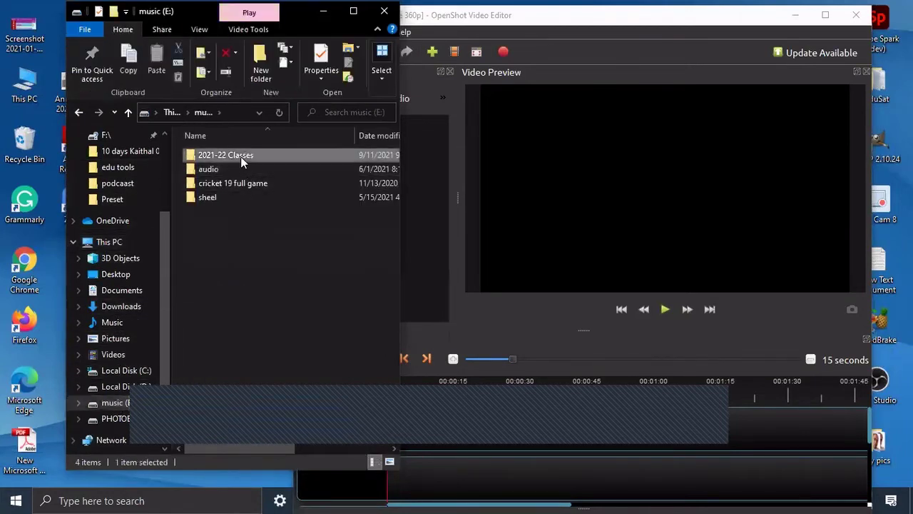
scroll(271, 309, "down", 3)
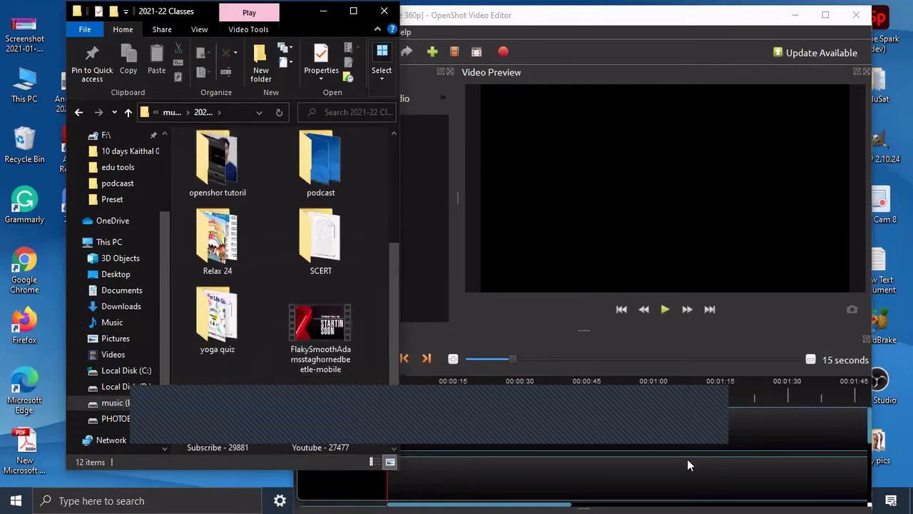
left_click(321, 240)
double_click(320, 239)
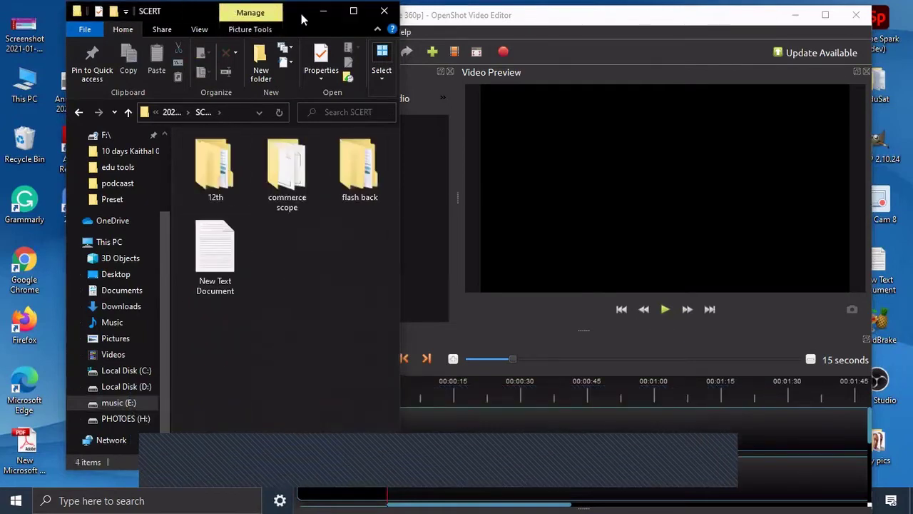
Open flash back > part 1 and maximize the File Explorer window.
left_click_drag(292, 13, 206, 13)
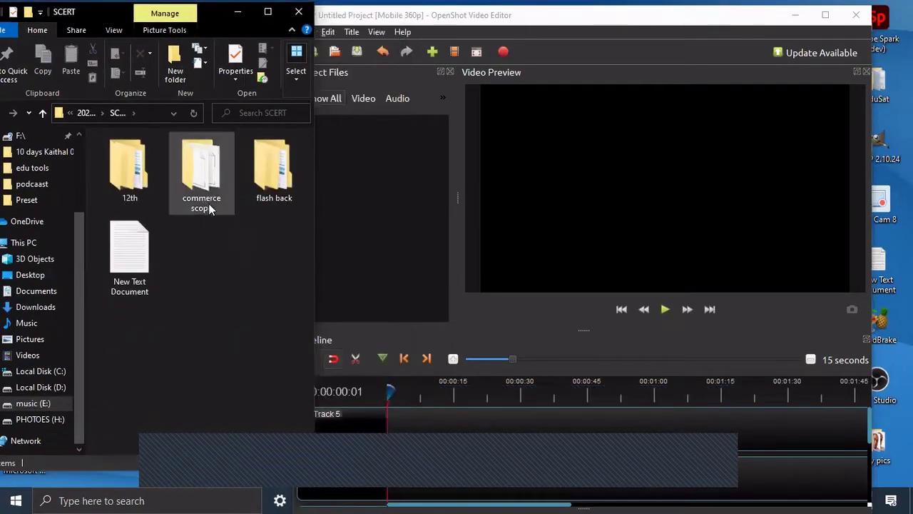
double_click(265, 174)
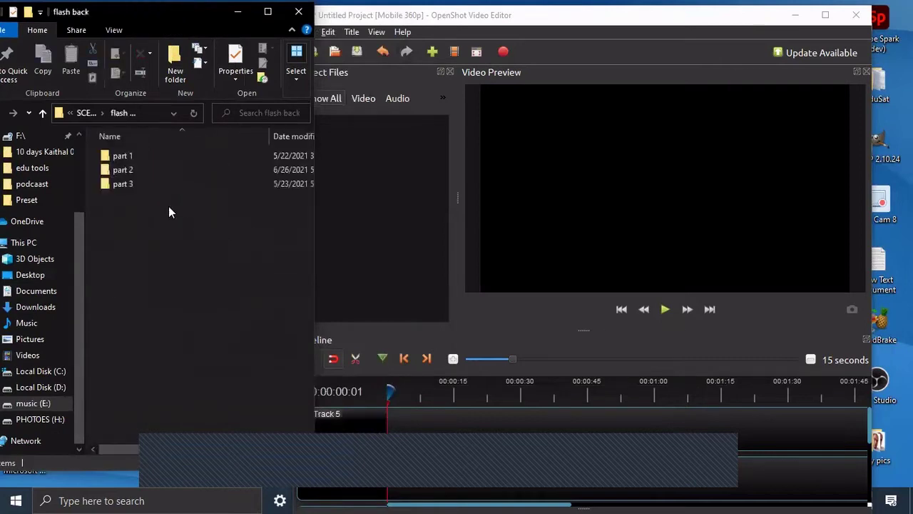
double_click(138, 154)
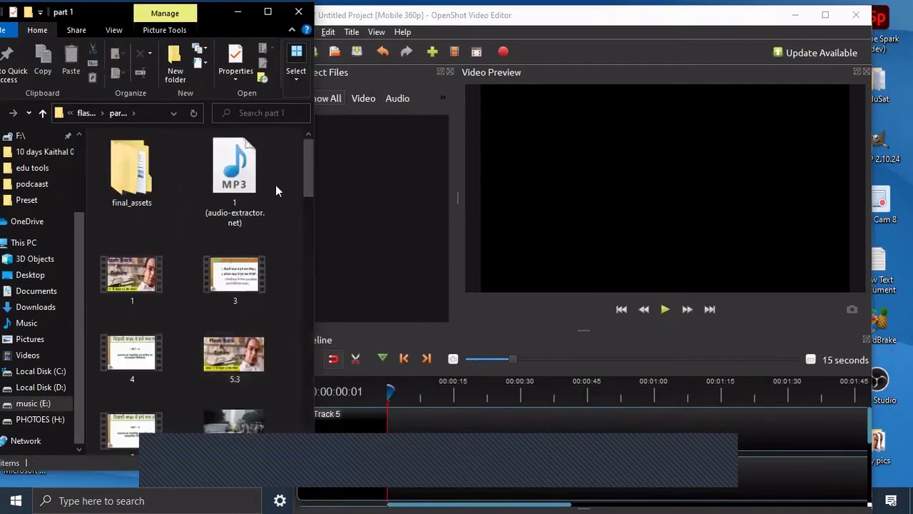
left_click(267, 12)
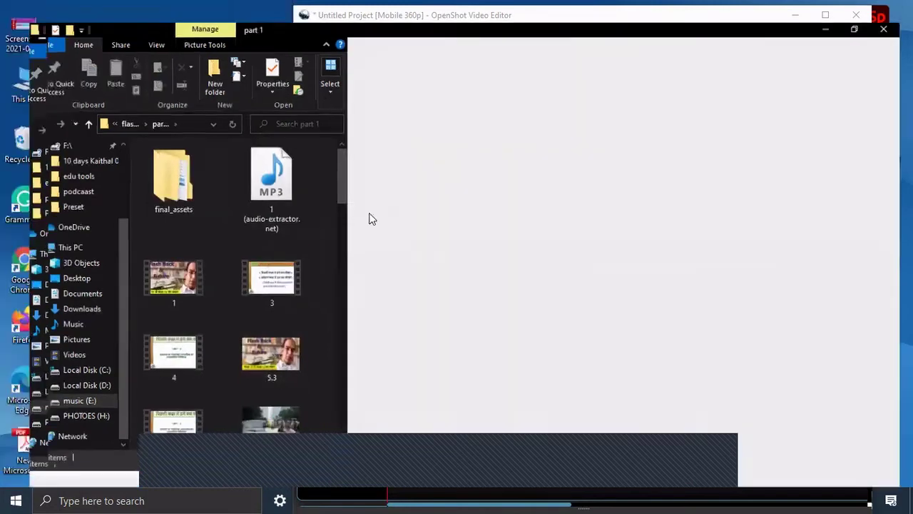
scroll(784, 427, "down", 1)
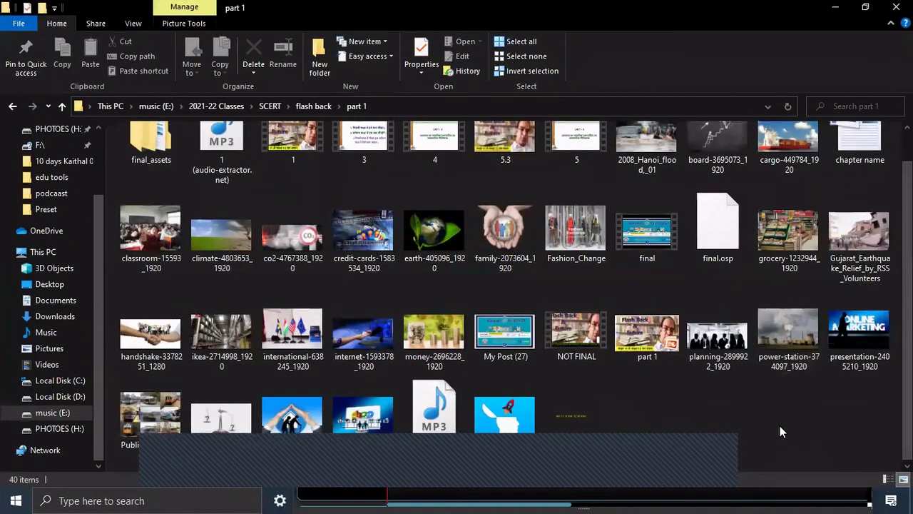
scroll(780, 432, "up", 1)
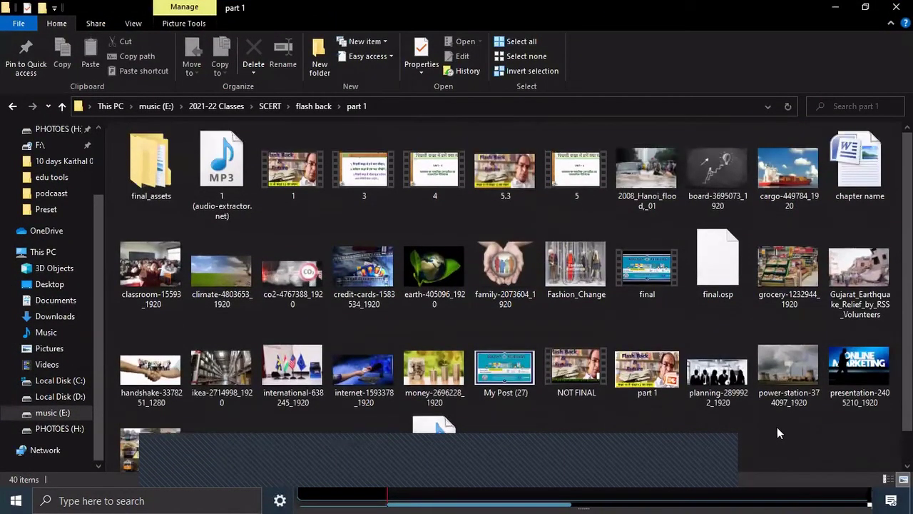
scroll(777, 432, "down", 1)
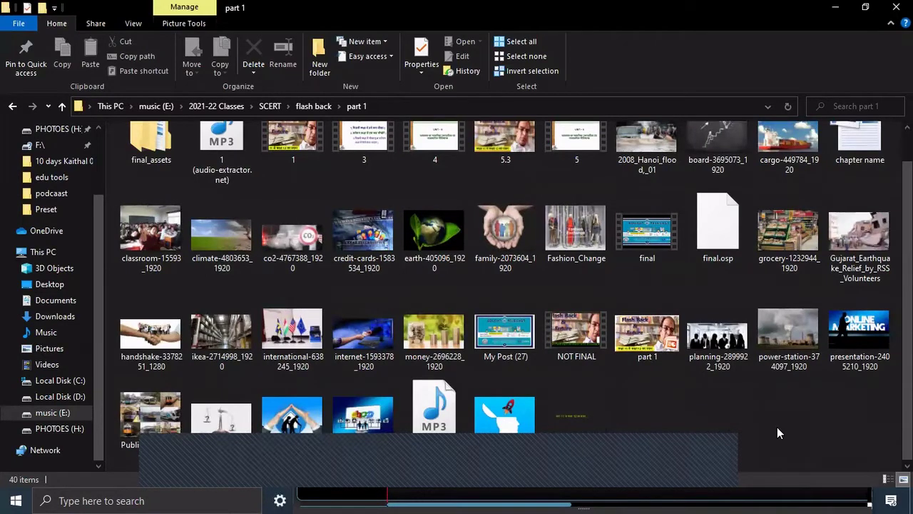
View the climate-4803653_1920, co2-4767388_1920 and Fashion_Change images full size, closing each viewer.
left_click(229, 241)
double_click(229, 241)
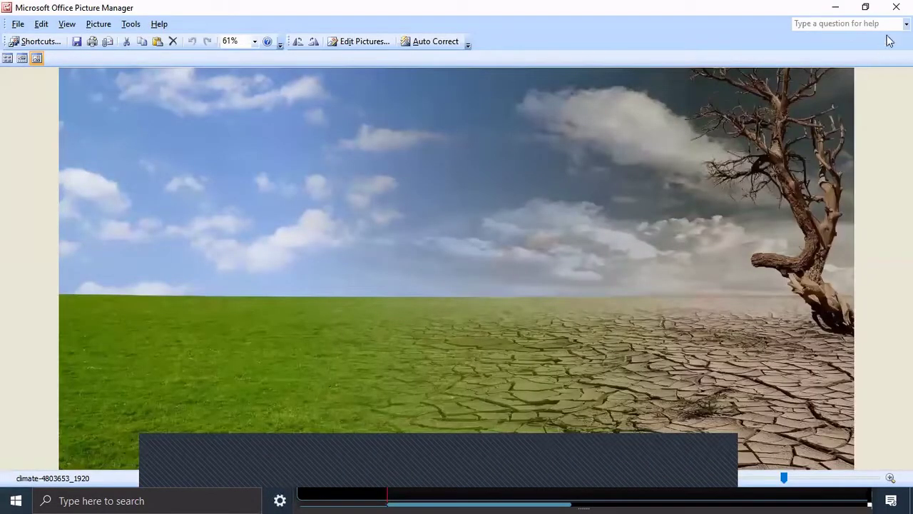
left_click(896, 7)
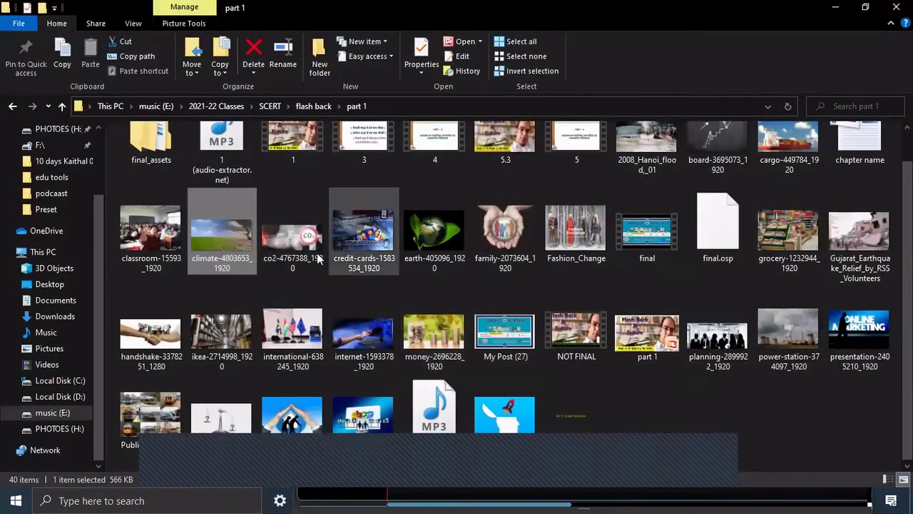
double_click(307, 236)
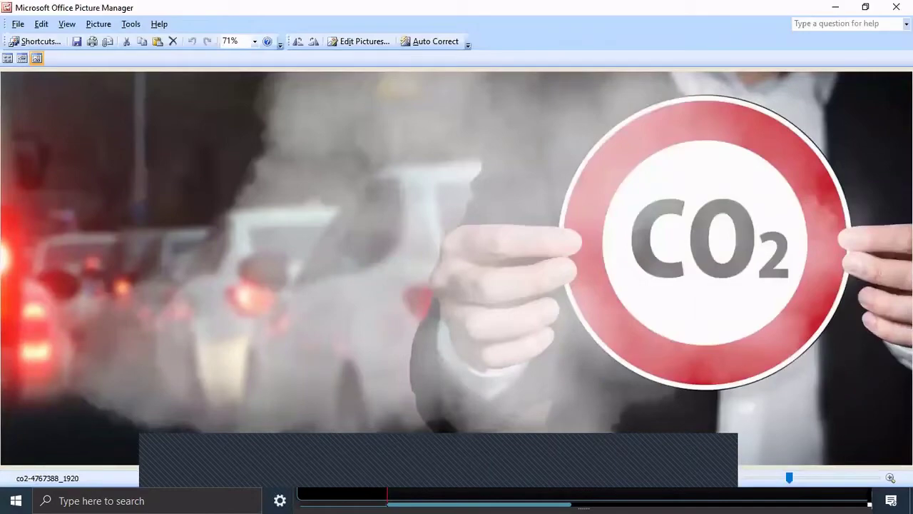
left_click(896, 6)
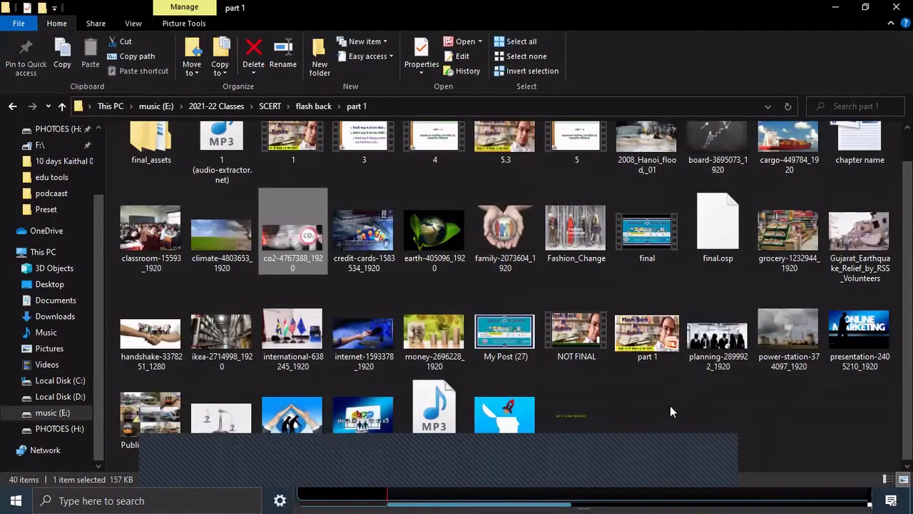
left_click(598, 241)
double_click(598, 241)
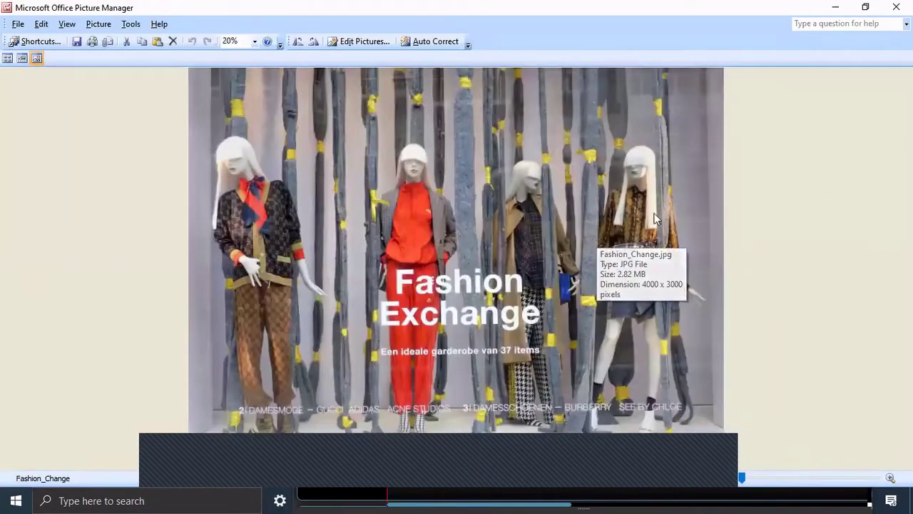
left_click(896, 7)
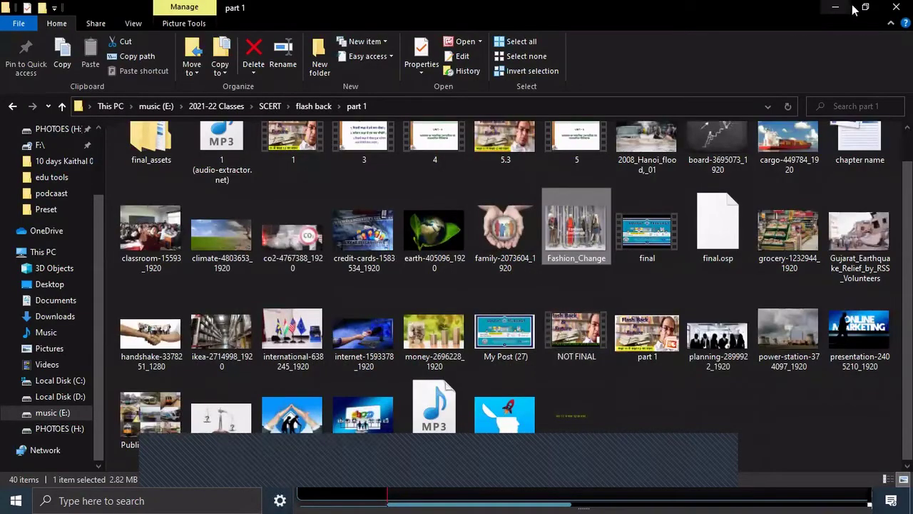
Shrink File Explorer beside OpenShot and add NOT FINAL.mp4 to Project Files.
left_click(866, 7)
scroll(198, 361, "down", 3)
scroll(197, 362, "down", 4)
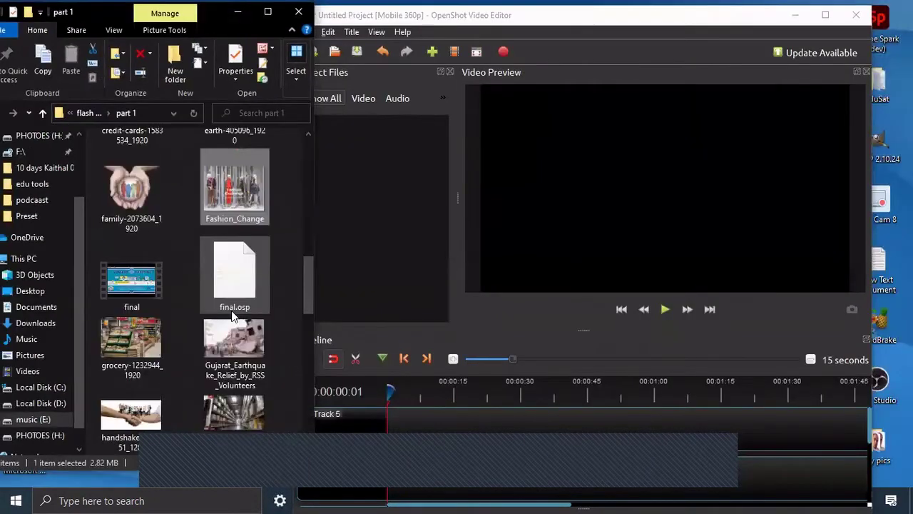
scroll(198, 361, "down", 4)
scroll(198, 361, "down", 3)
scroll(185, 337, "up", 2)
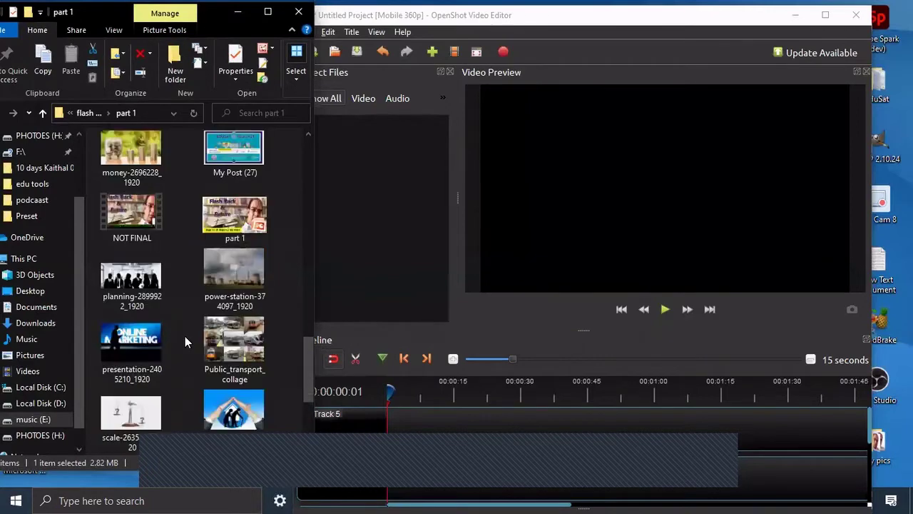
scroll(185, 336, "up", 3)
scroll(185, 336, "down", 3)
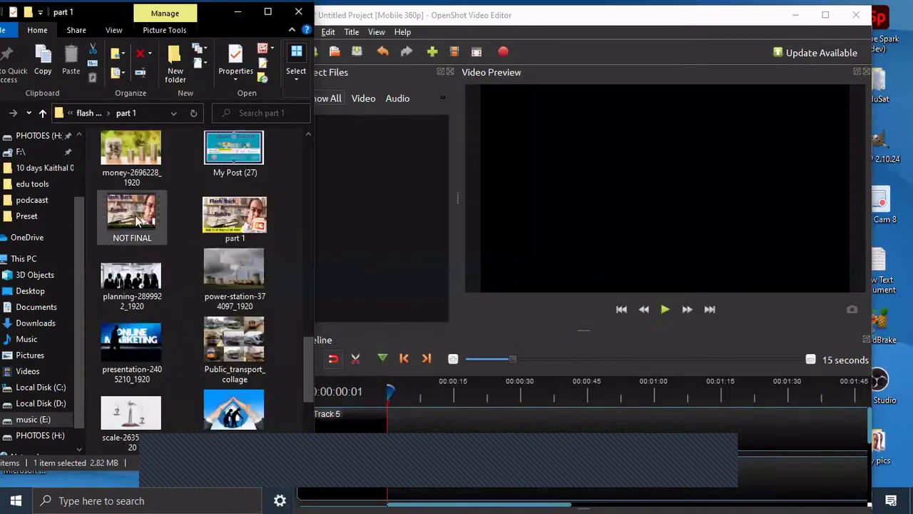
left_click_drag(127, 215, 376, 217)
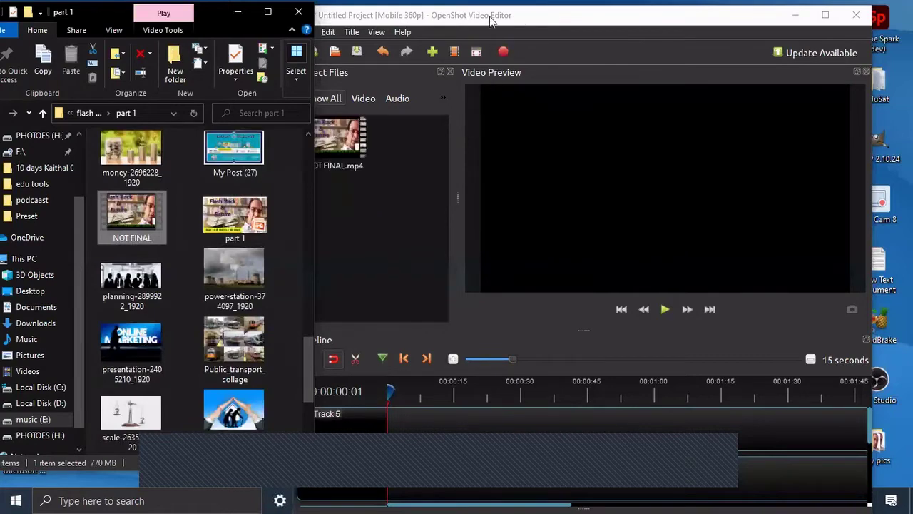
Add My Post (27).jpg and the Godmode MP3 to the project, then maximize OpenShot.
left_click_drag(492, 15, 548, 11)
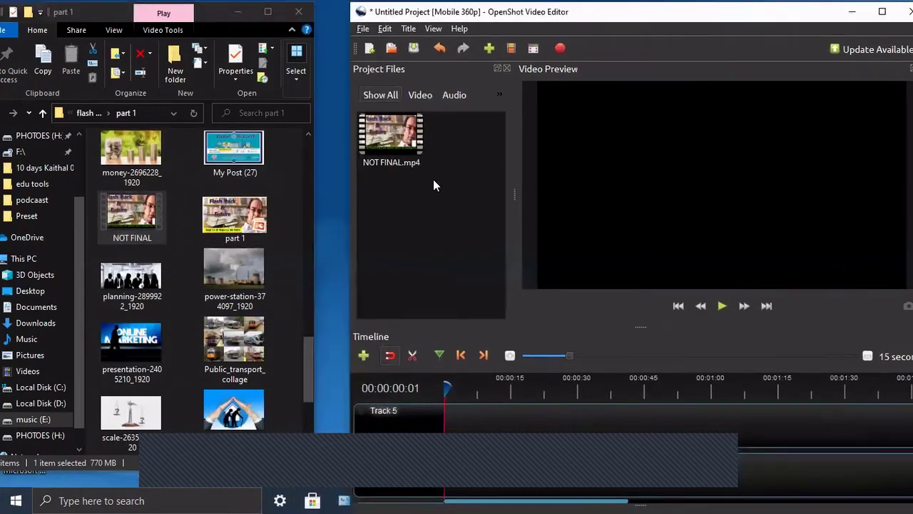
scroll(204, 265, "up", 3)
mouse_move(233, 360)
left_mouse_down()
mouse_move(388, 247)
mouse_move(436, 229)
left_mouse_up()
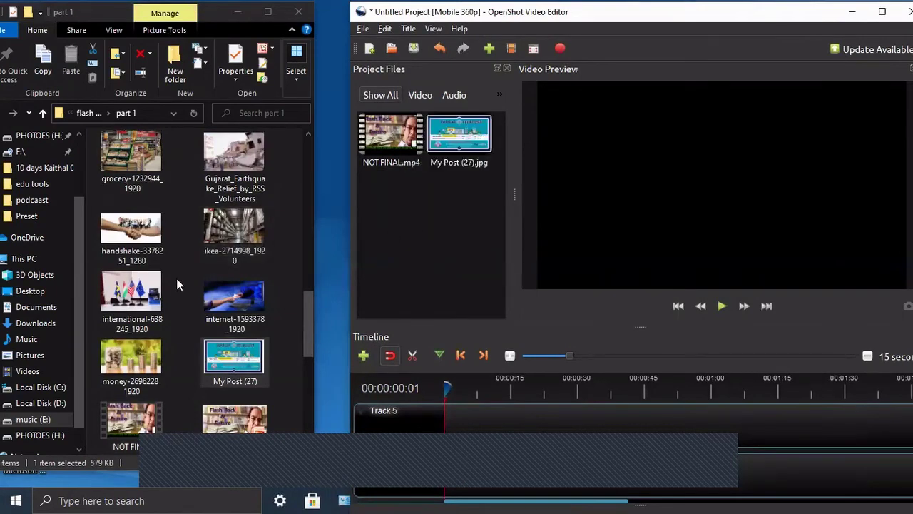
scroll(178, 285, "down", 3)
scroll(177, 287, "down", 2)
left_click_drag(234, 327, 403, 249)
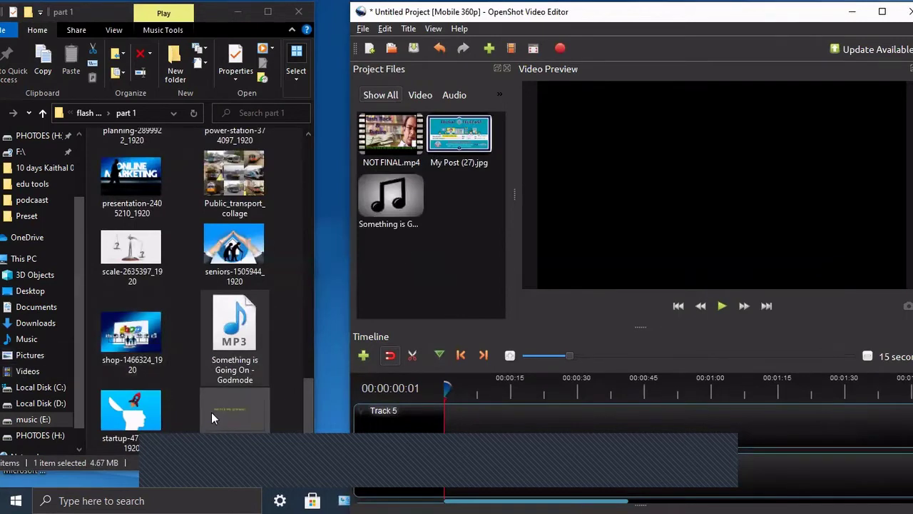
double_click(746, 13)
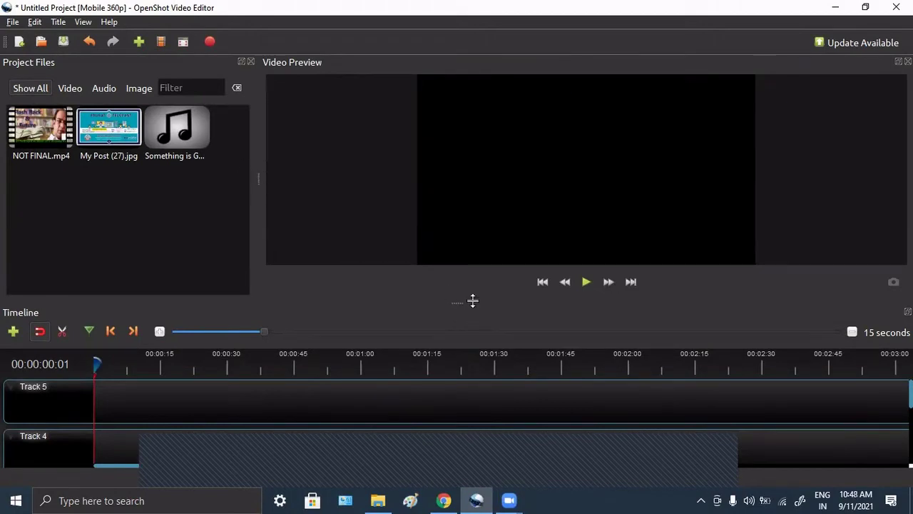
Widen Project Files and raise the preview/timeline divider so Tracks 5 to 2 show.
mouse_move(458, 303)
left_mouse_down()
mouse_move(470, 314)
mouse_move(460, 297)
left_mouse_up()
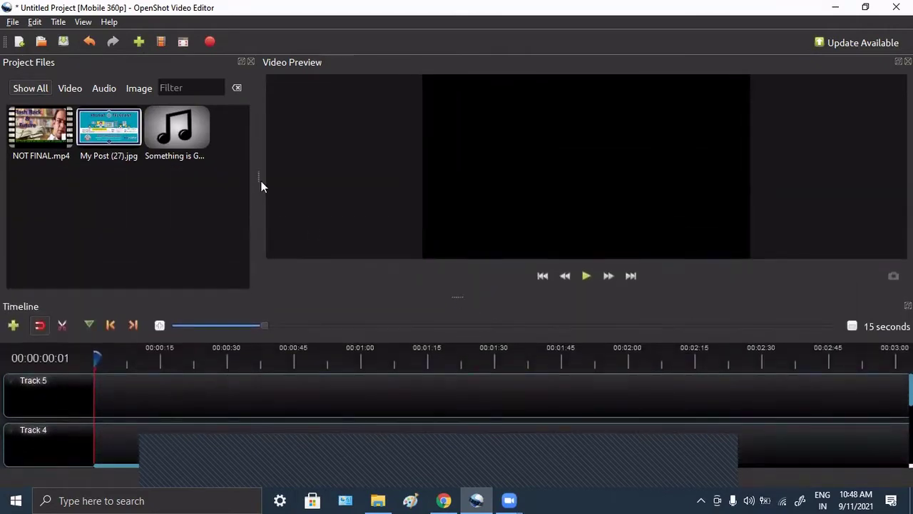
mouse_move(261, 186)
left_mouse_down()
mouse_move(373, 184)
mouse_move(255, 185)
left_mouse_up()
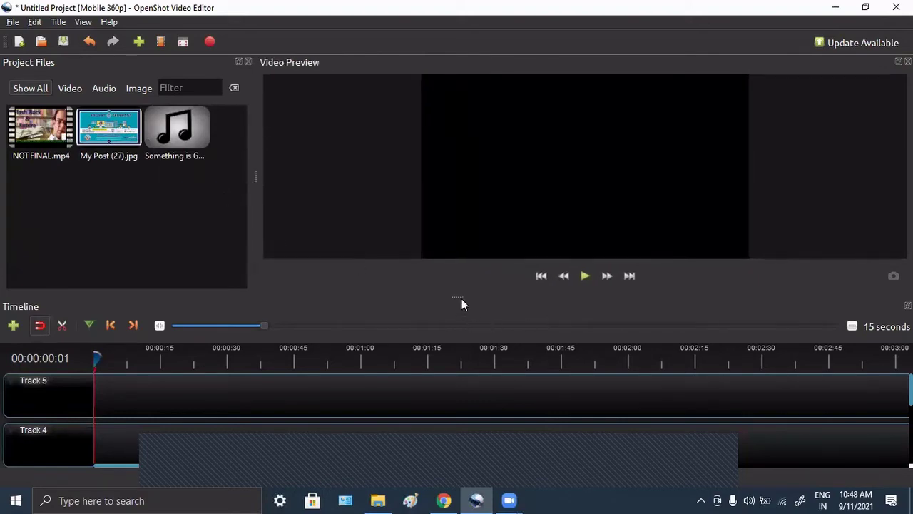
left_click_drag(460, 296, 459, 214)
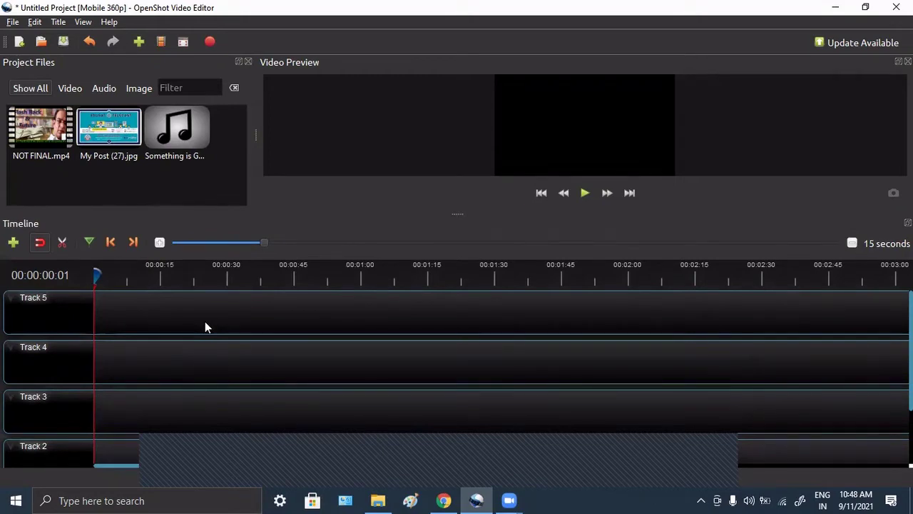
Place NOT FINAL.mp4 at the start of Track 5 and enlarge the video preview.
left_click(40, 129)
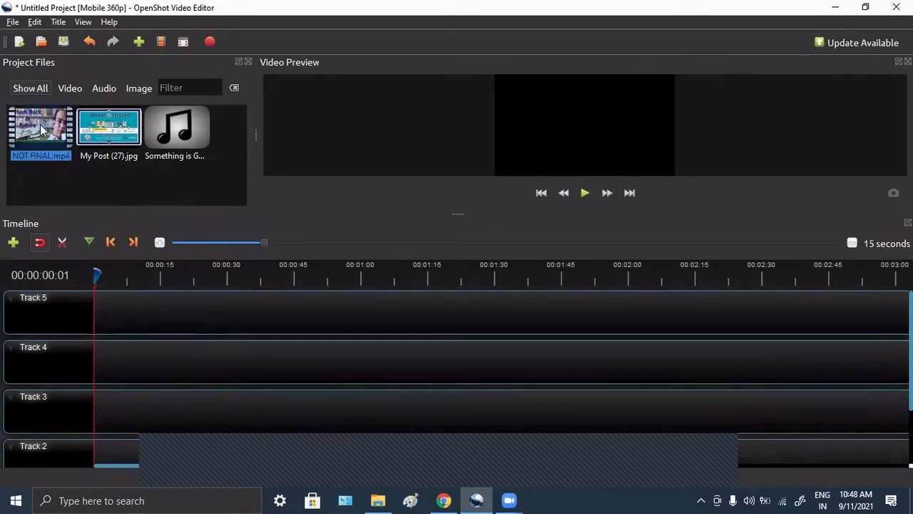
mouse_move(40, 129)
left_mouse_down()
mouse_move(140, 307)
mouse_move(87, 304)
left_mouse_up()
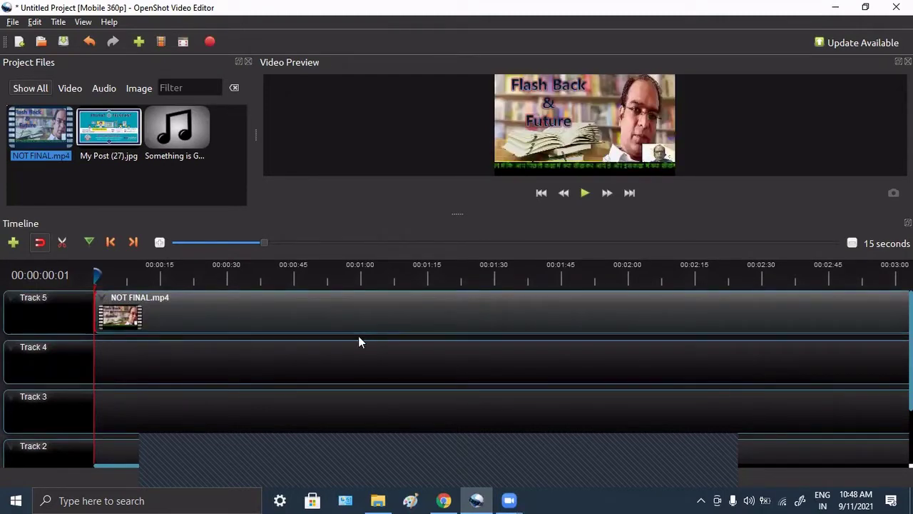
left_click(107, 143)
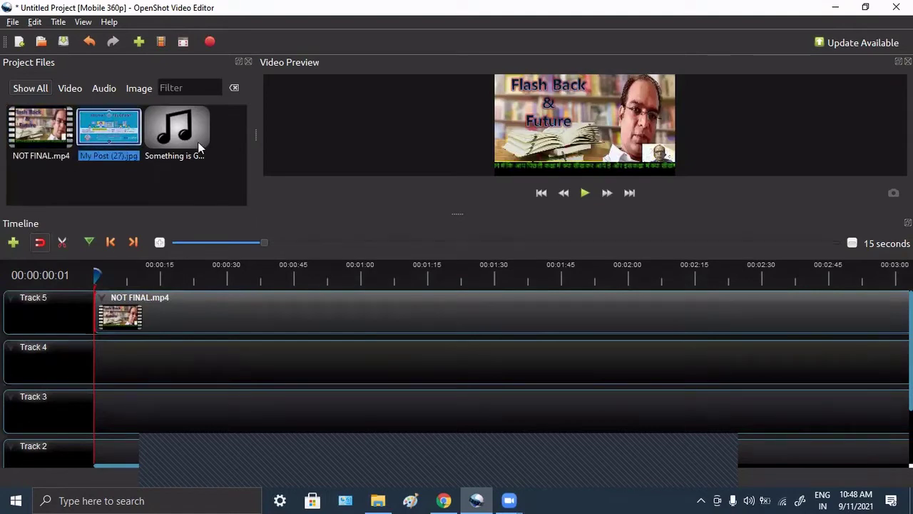
left_click(183, 136)
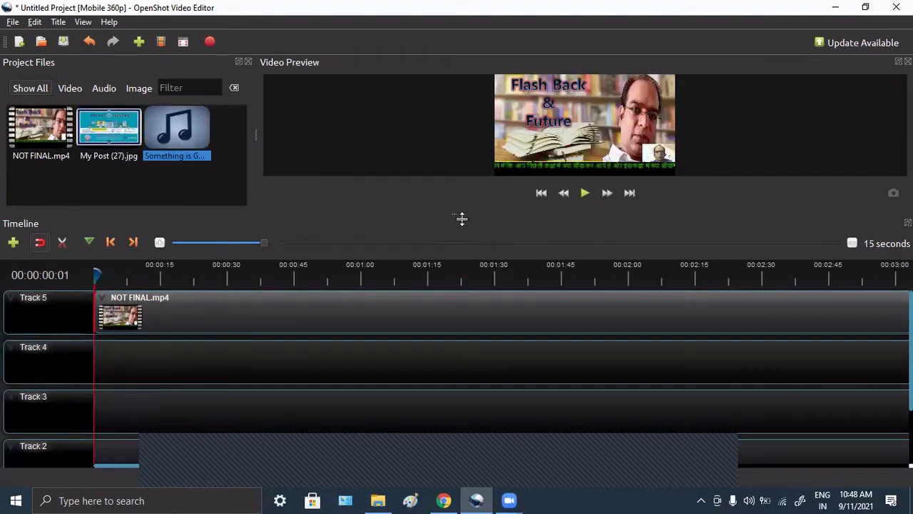
left_click_drag(460, 216, 464, 296)
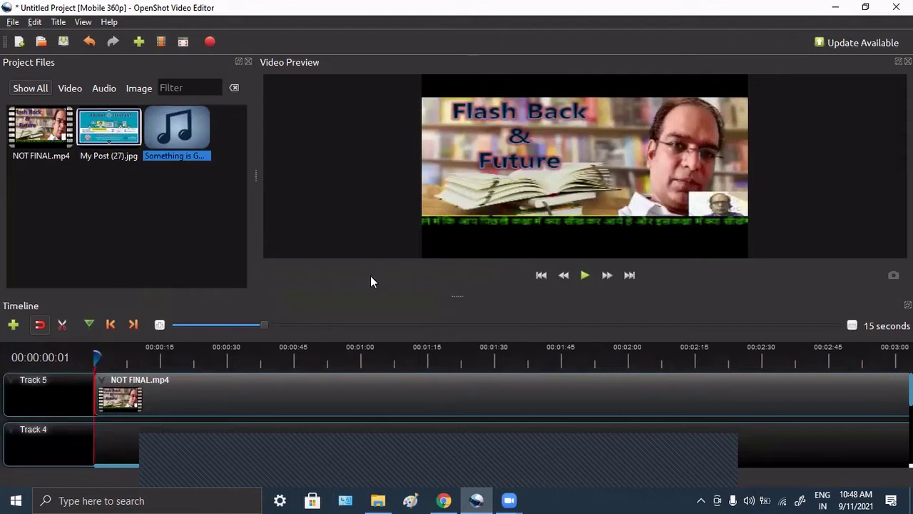
Play the timeline preview, pause at 00:00:11:24, and enlarge the timeline to show Track 3.
left_click(586, 275)
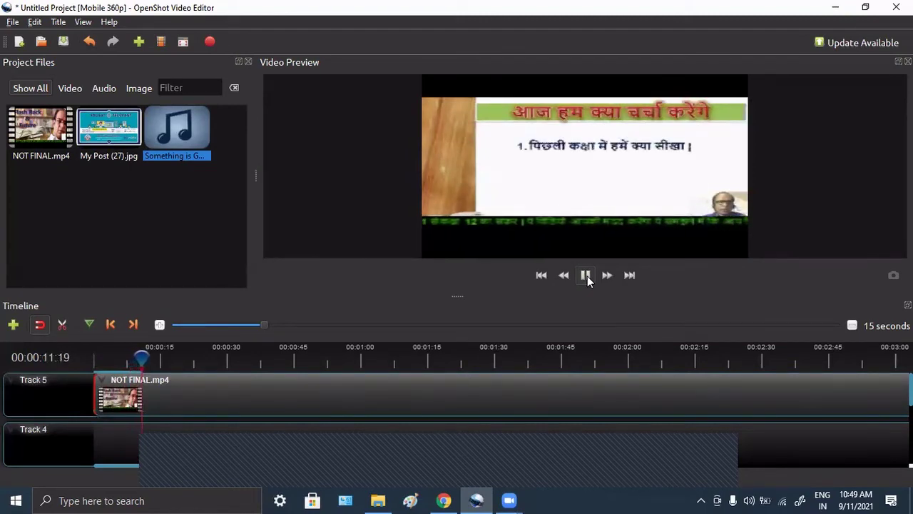
left_click(585, 275)
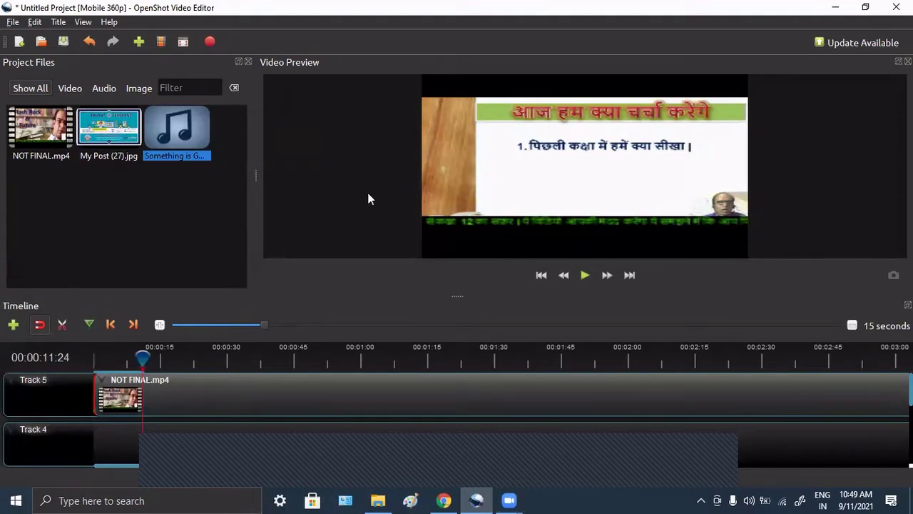
left_click_drag(460, 298, 461, 271)
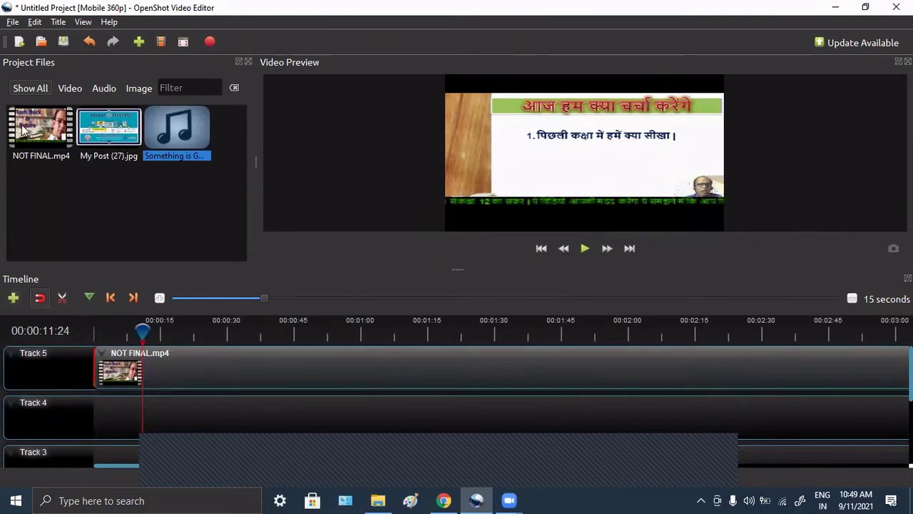
Put NOT FINAL.mp4 on Track 5 again and slice it at the playhead, keeping both sides.
mouse_move(41, 132)
left_mouse_down()
mouse_move(121, 359)
mouse_move(96, 293)
left_mouse_up()
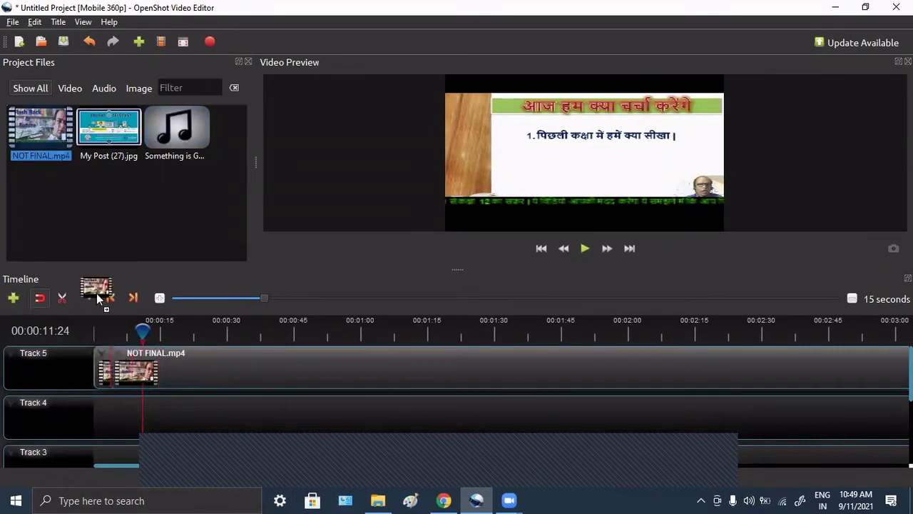
left_click(92, 210)
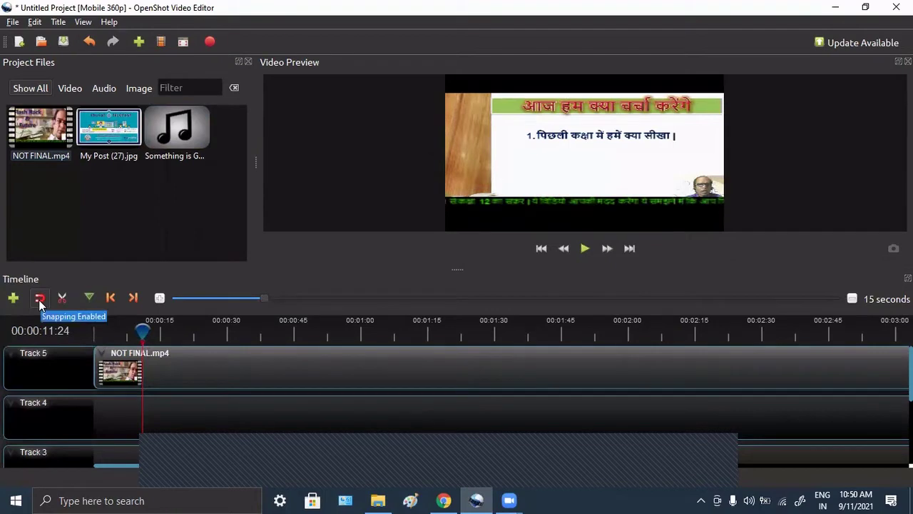
left_click_drag(143, 330, 184, 334)
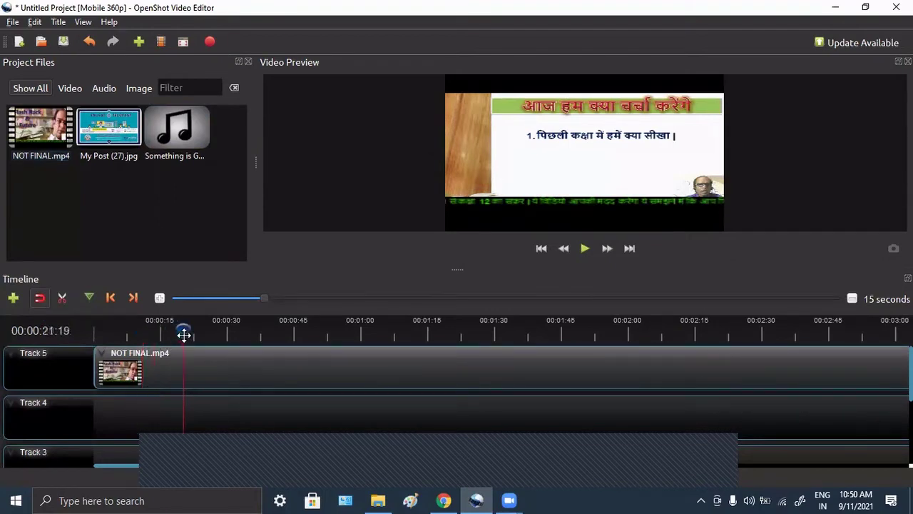
right_click(204, 373)
mouse_move(285, 300)
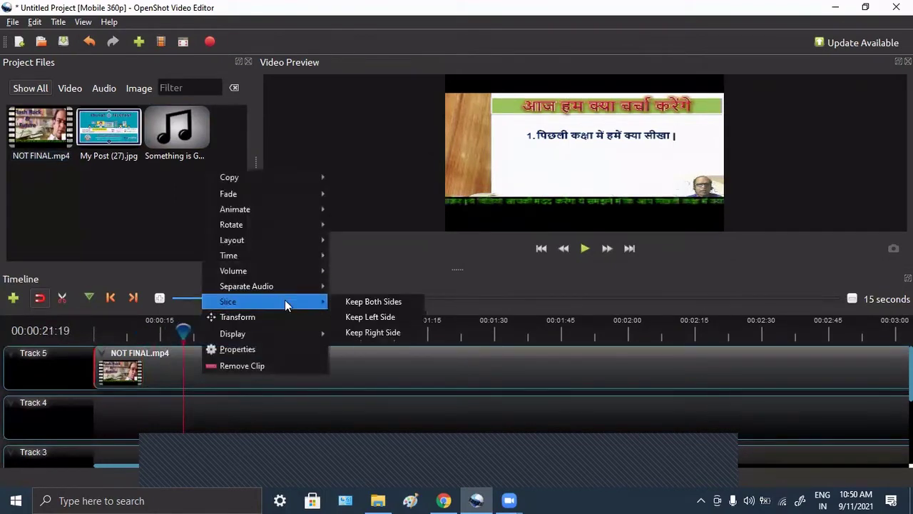
left_click(375, 300)
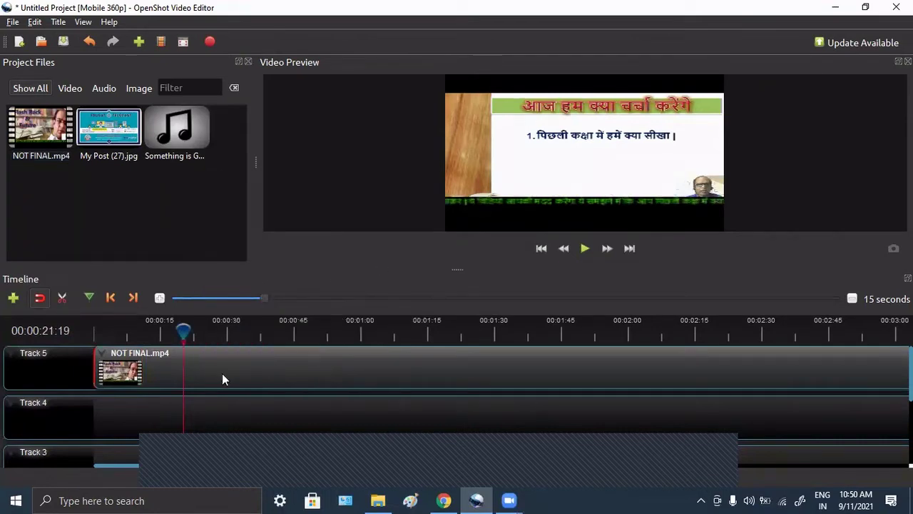
Move the second clip part away, then slide it back against the first clip.
left_click_drag(265, 363, 438, 359)
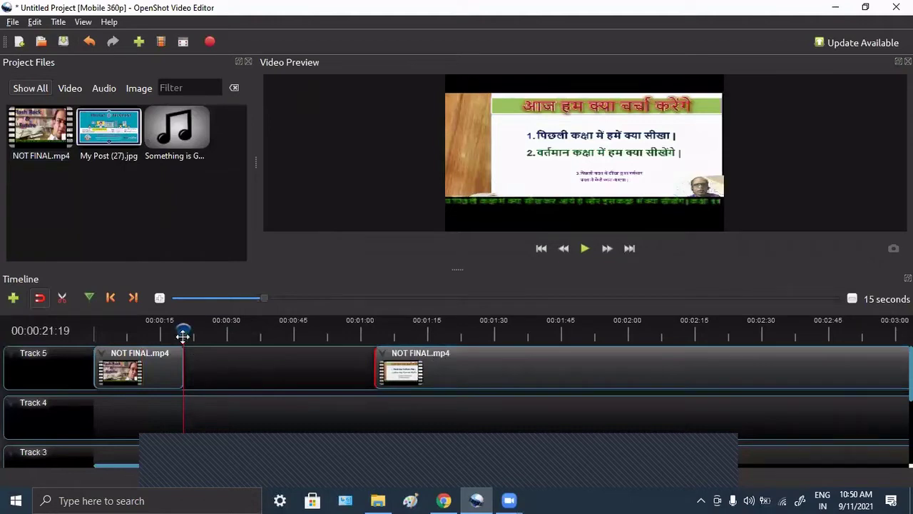
left_click_drag(183, 331, 162, 332)
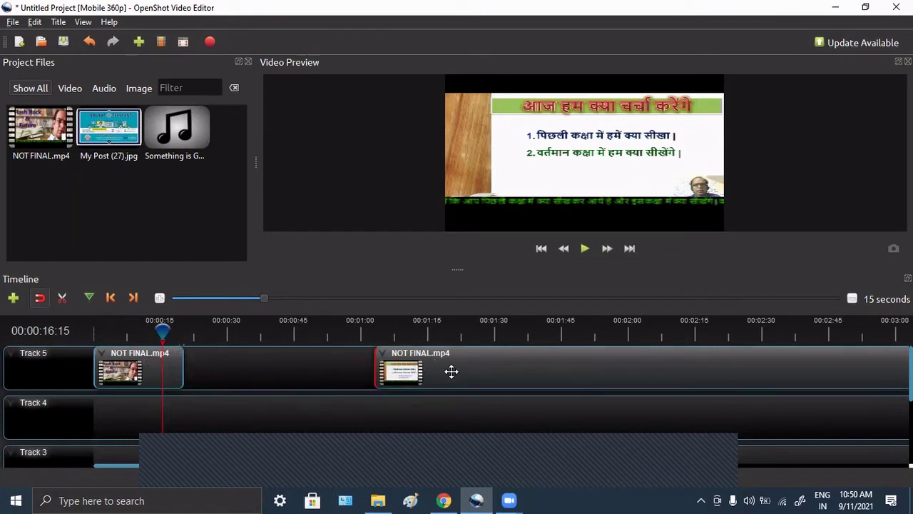
left_click_drag(451, 371, 263, 367)
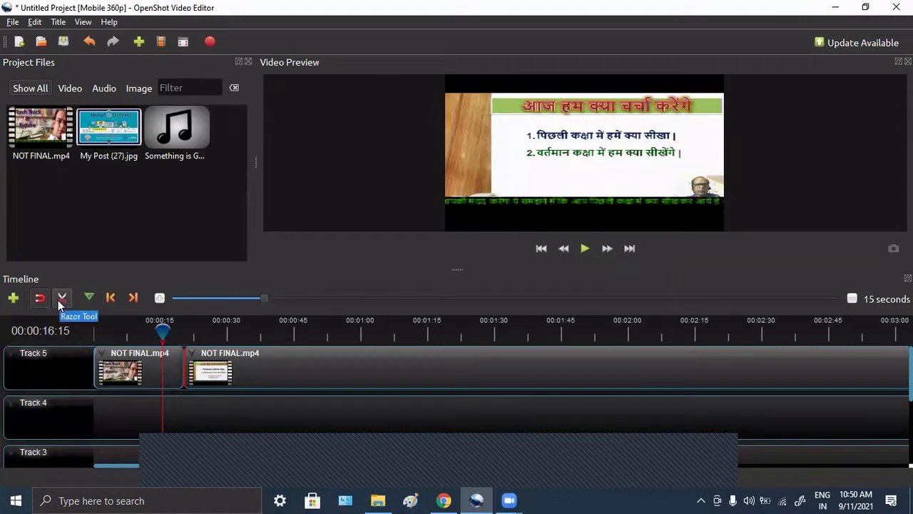
Razor-cut the second clip at 00:00:43:12 and shift the new third clip slightly right.
left_click_drag(163, 334, 274, 331)
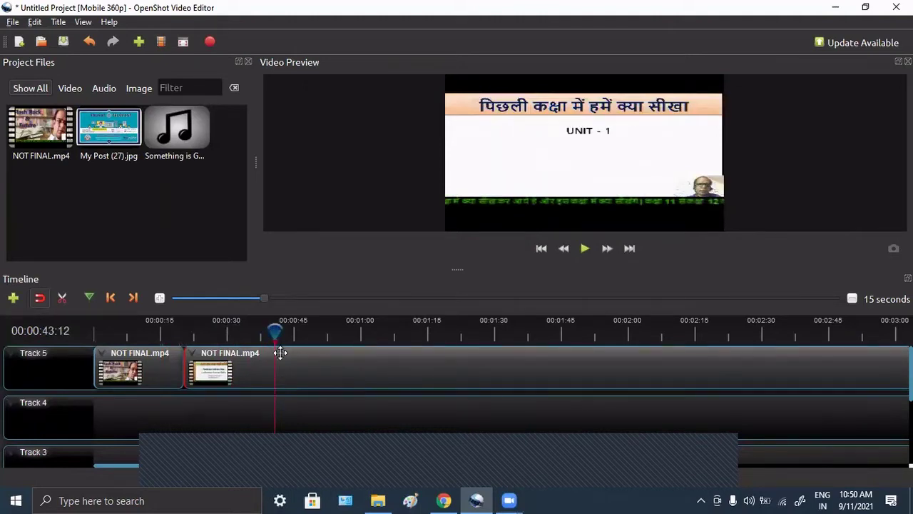
left_click(62, 298)
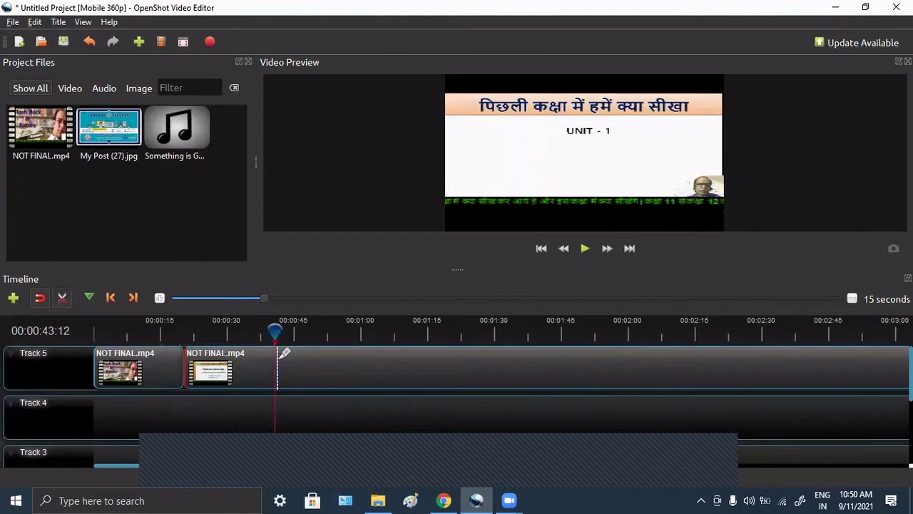
left_click(279, 361)
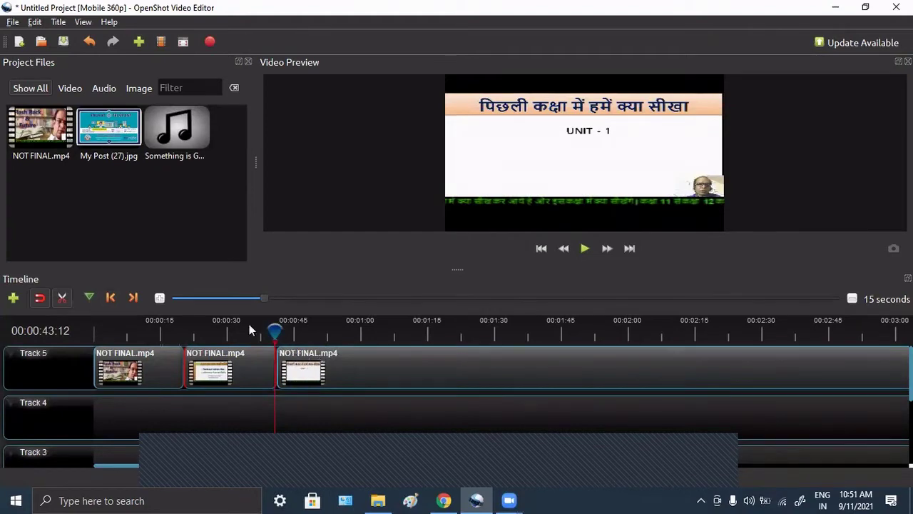
left_click(66, 296)
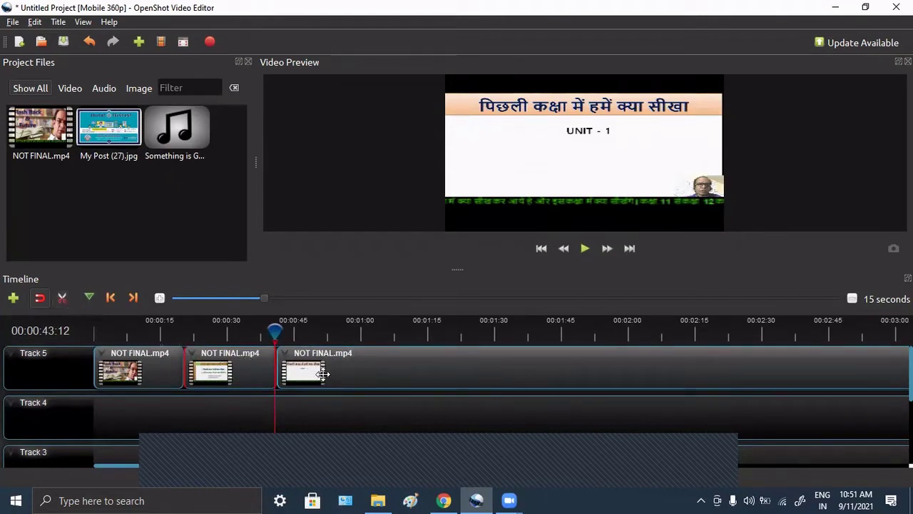
left_click_drag(315, 371, 343, 365)
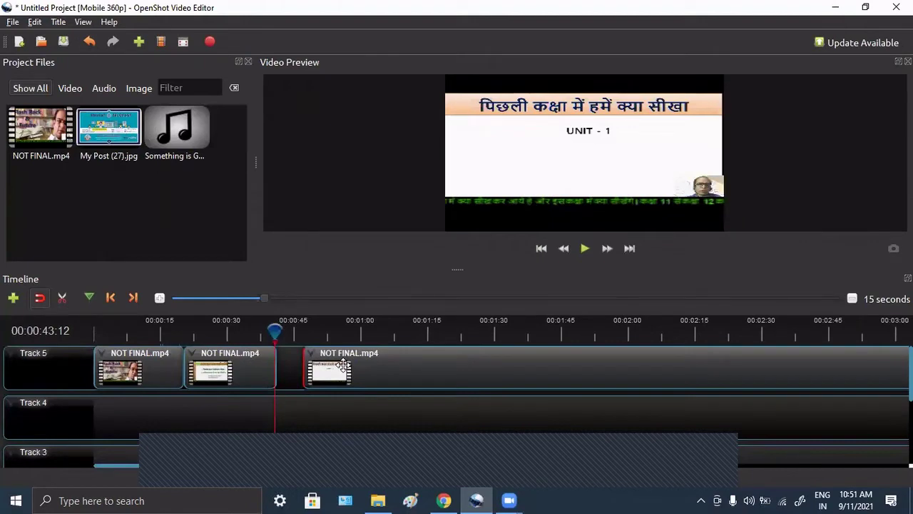
Add timeline markers, including one at 00:00:58:28, scrubbing the playhead toward 00:01:12:20 and beyond.
left_click(89, 298)
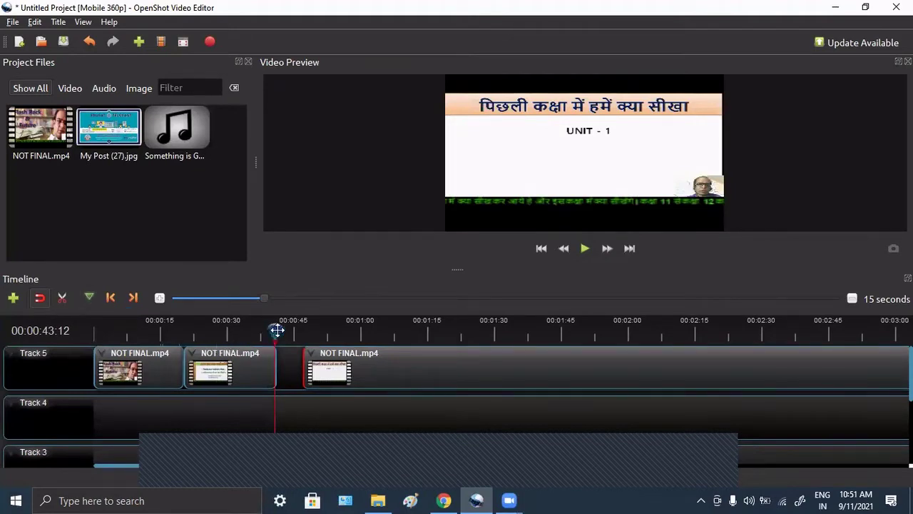
left_click_drag(277, 329, 327, 325)
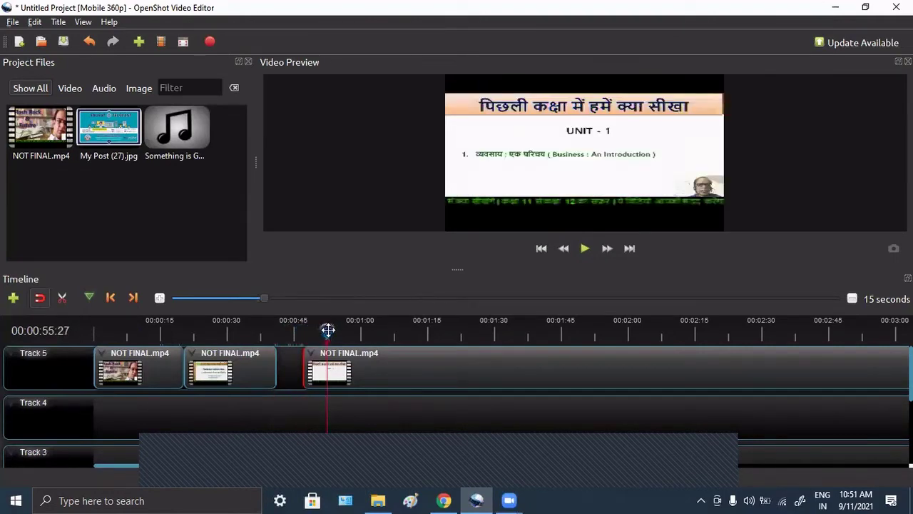
mouse_move(327, 330)
left_mouse_down()
mouse_move(435, 329)
mouse_move(339, 324)
left_mouse_up()
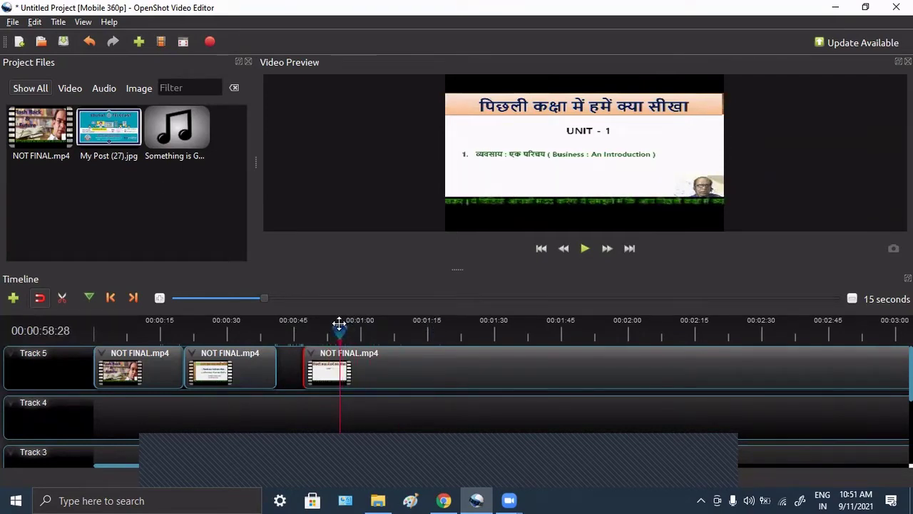
left_click(89, 298)
left_click_drag(342, 334, 359, 332)
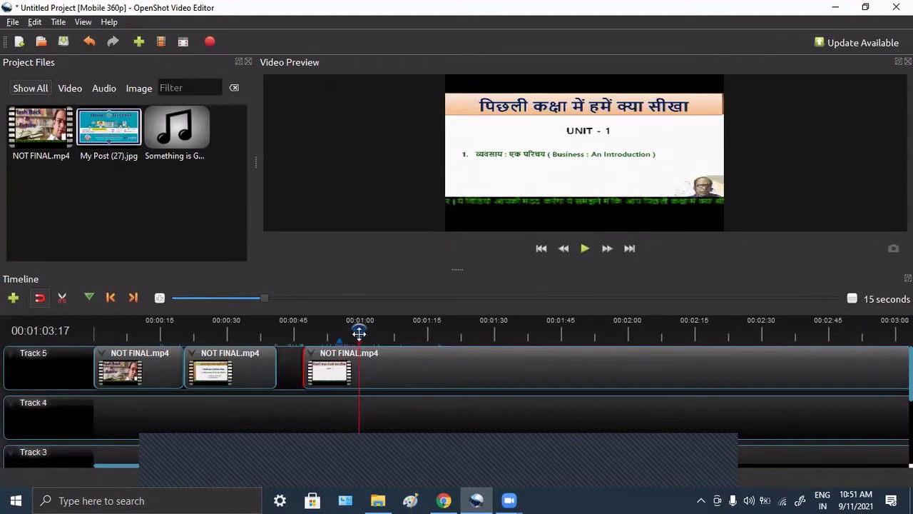
left_click_drag(359, 333, 341, 329)
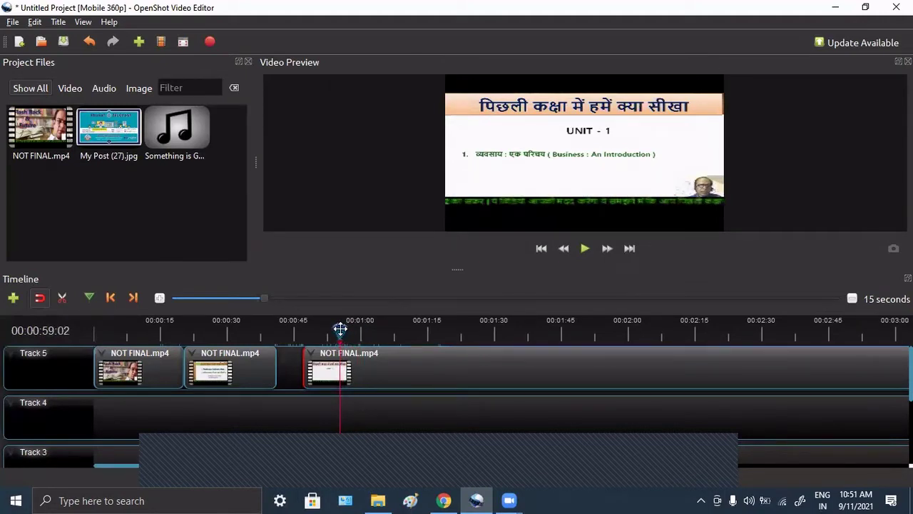
left_click_drag(340, 329, 396, 329)
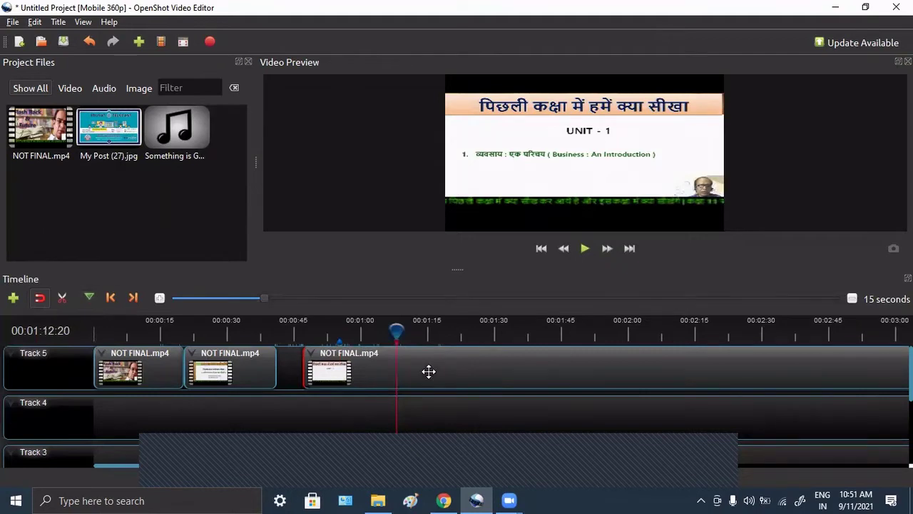
left_click_drag(393, 329, 435, 328)
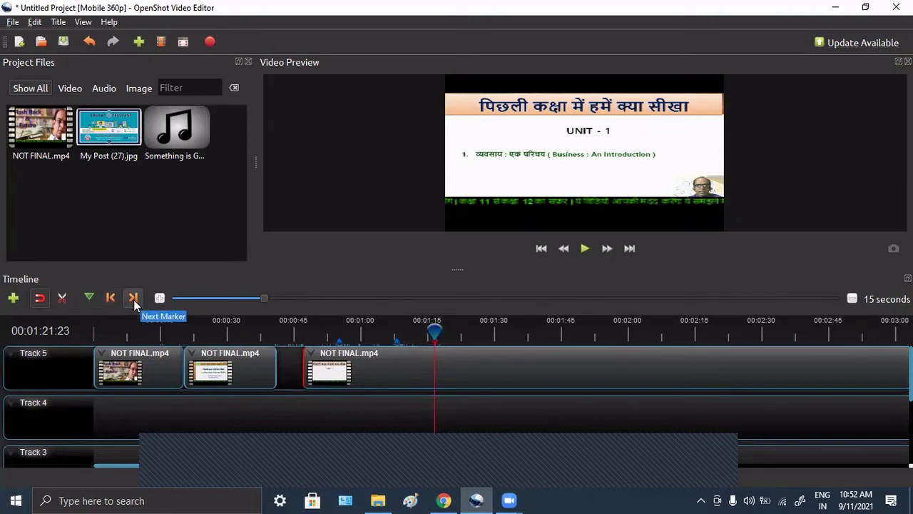
Jump back to the 00:00:58:28 marker, then forward to the 00:01:12:20 marker.
left_click_drag(432, 331, 369, 330)
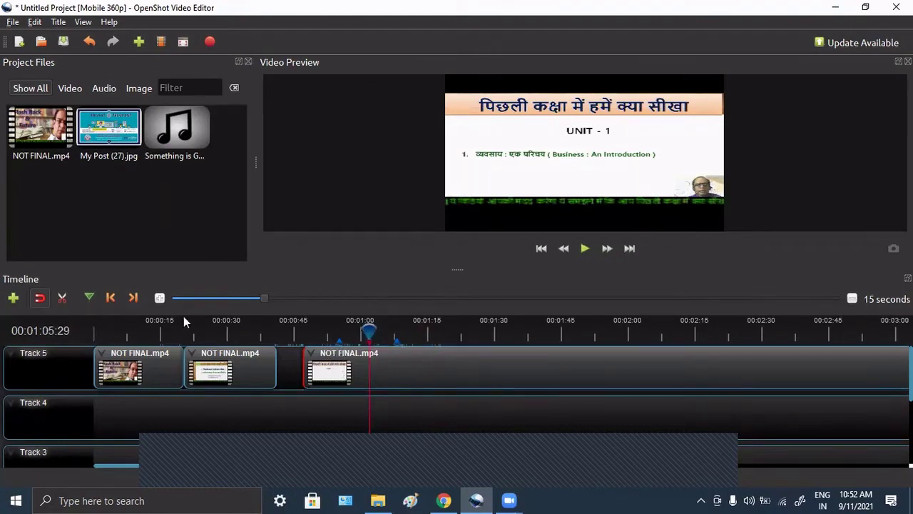
left_click(113, 294)
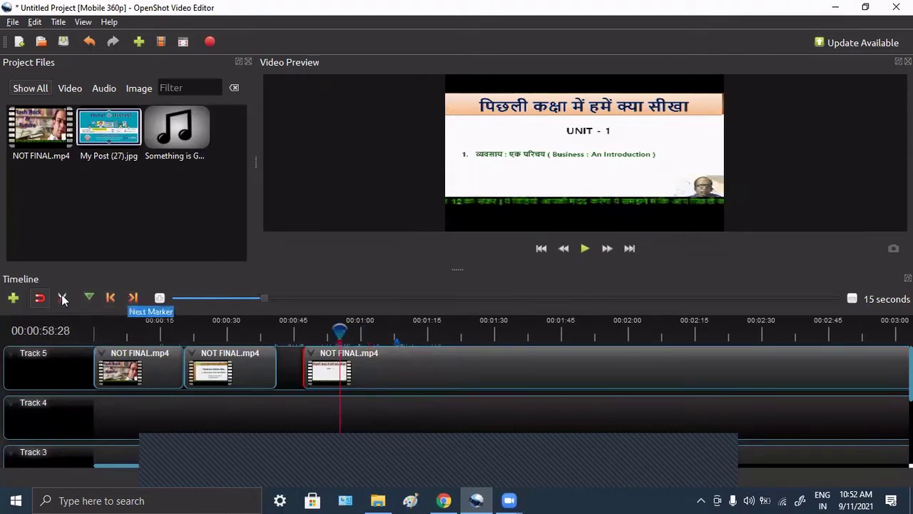
left_click(135, 297)
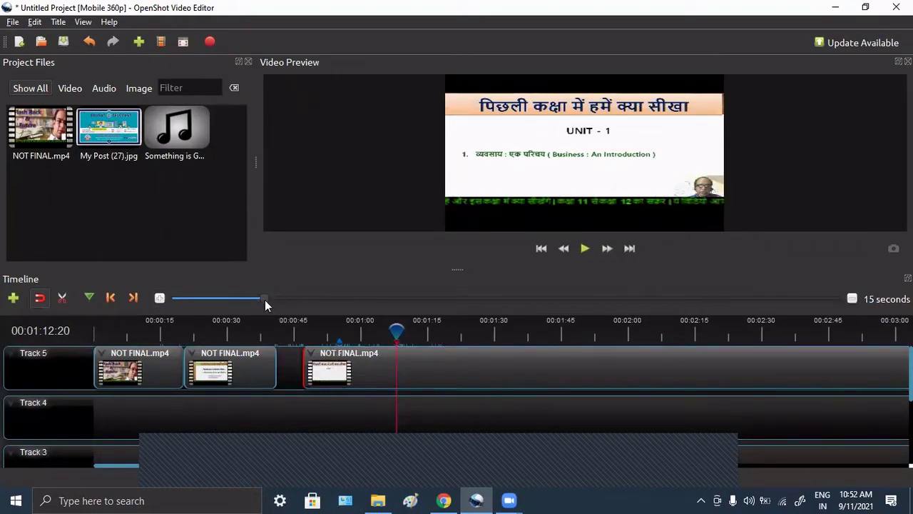
Zoom the timeline between 5 and 20 seconds, finishing at the 5-second scale.
left_click(162, 298)
left_click(162, 299)
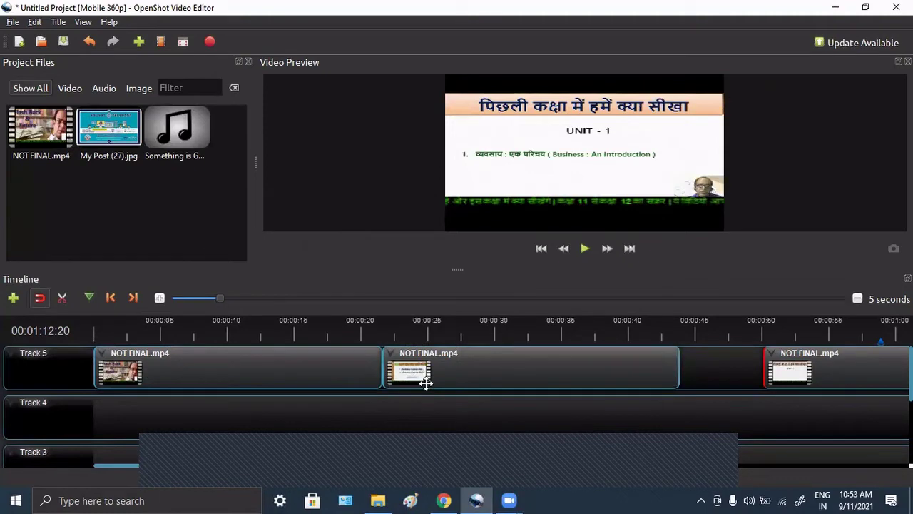
left_click(856, 298)
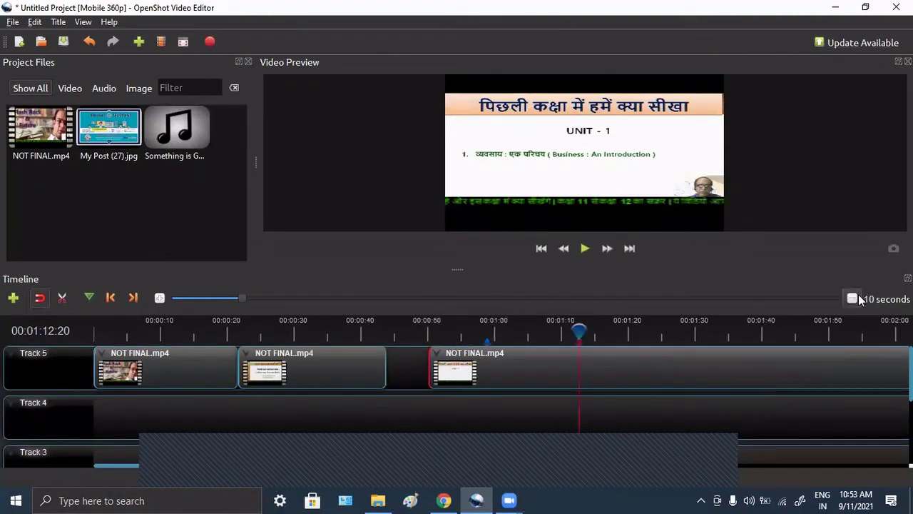
left_click(859, 299)
left_click(859, 299)
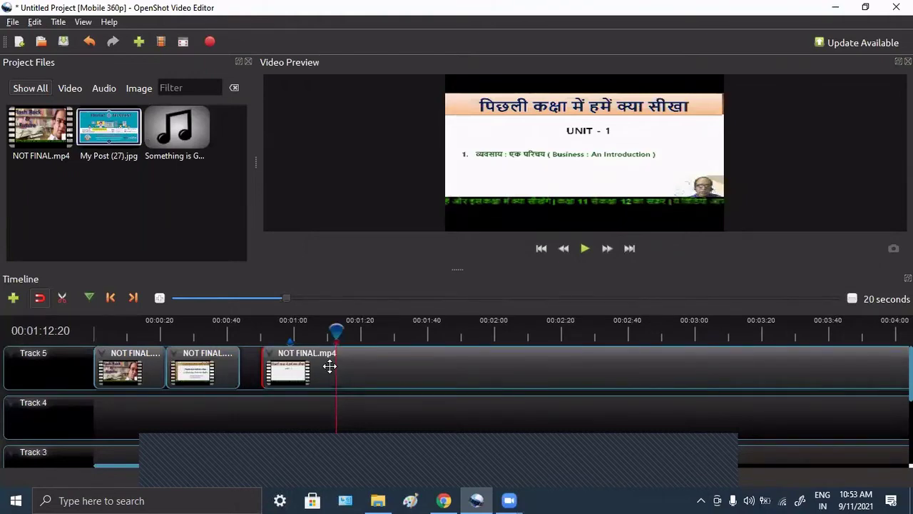
left_click(159, 299)
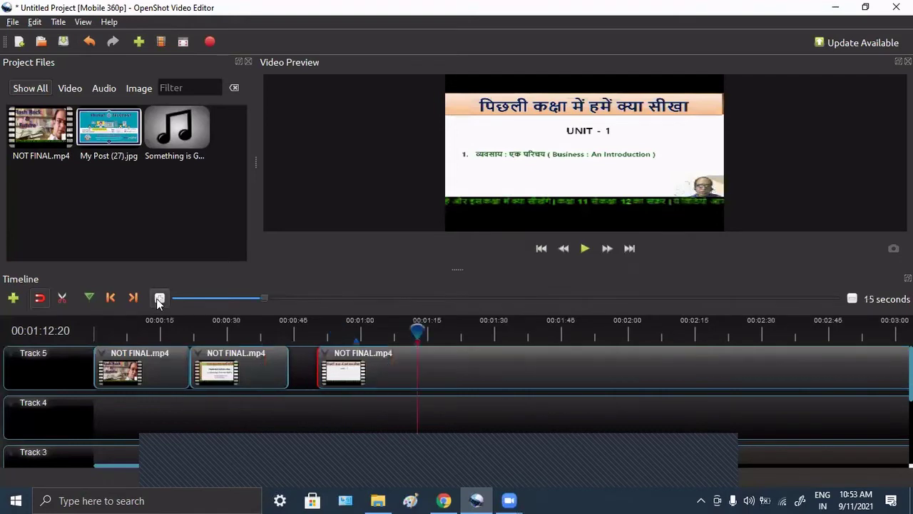
left_click(159, 299)
left_click(160, 300)
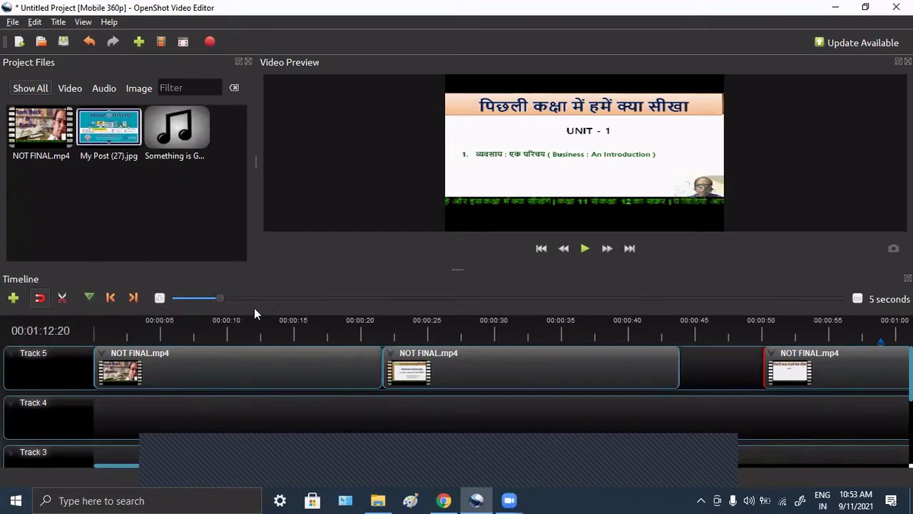
right_click(41, 378)
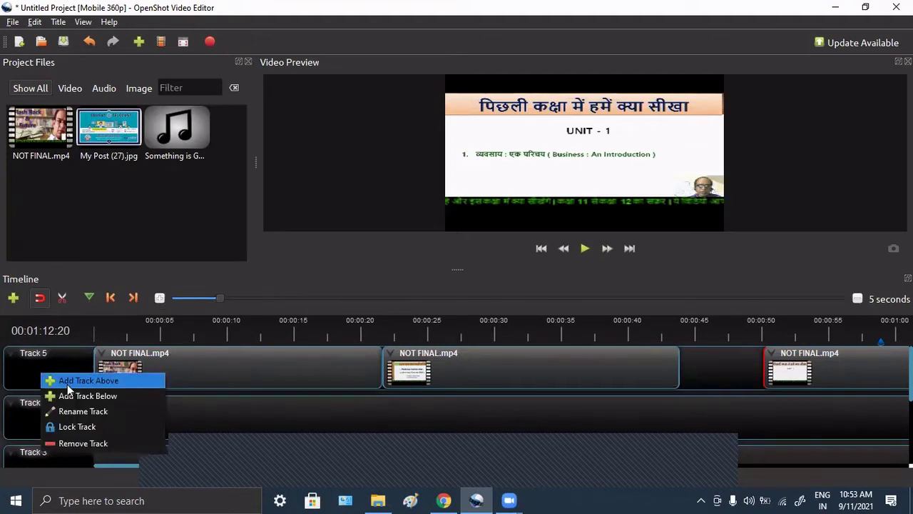
left_click(68, 384)
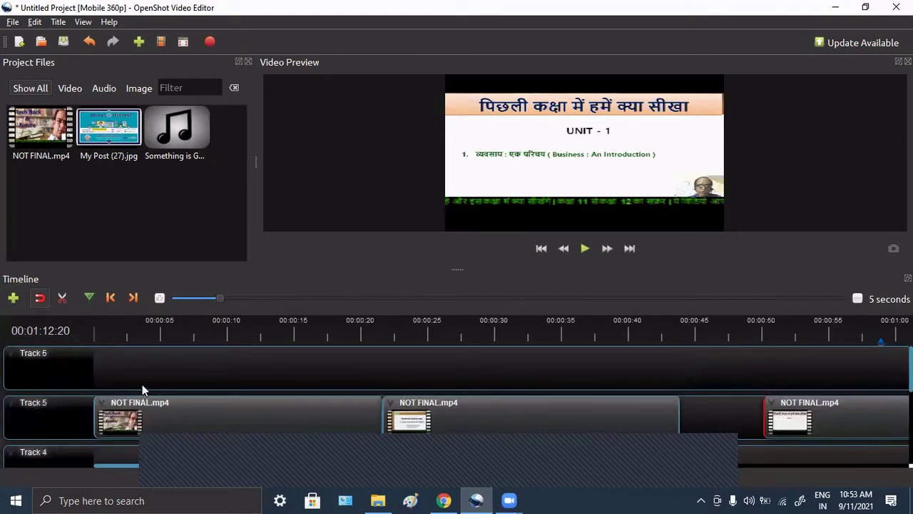
right_click(48, 359)
left_click(94, 431)
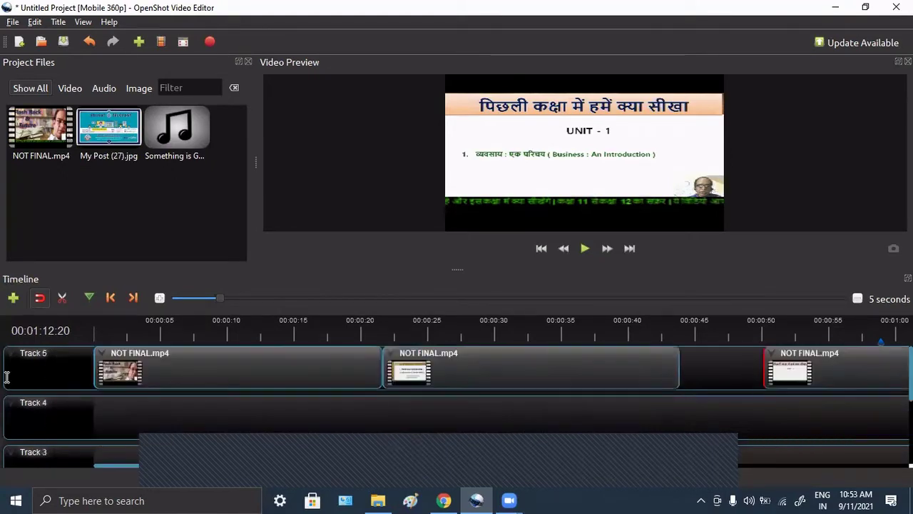
right_click(52, 369)
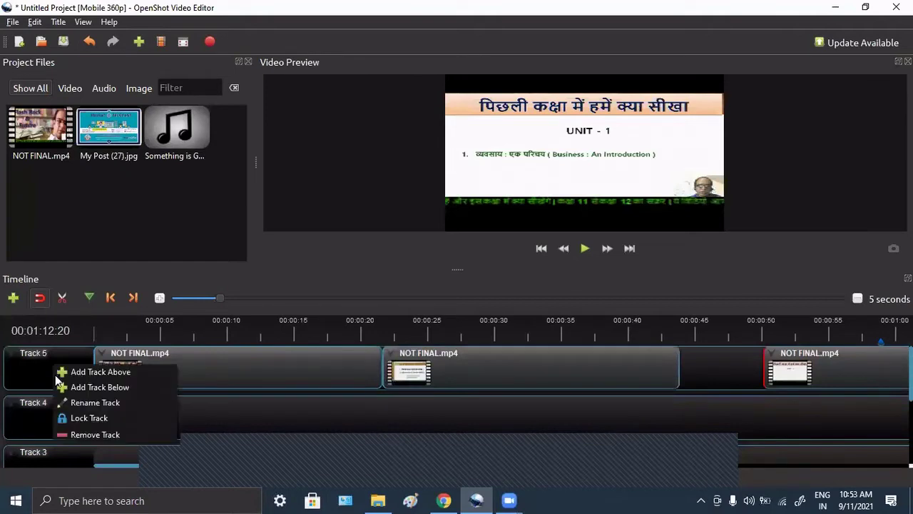
left_click(67, 388)
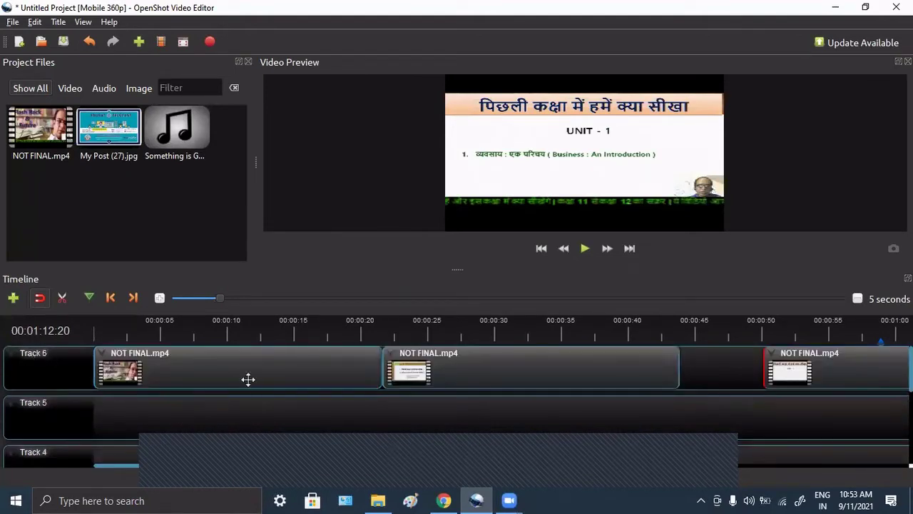
right_click(56, 418)
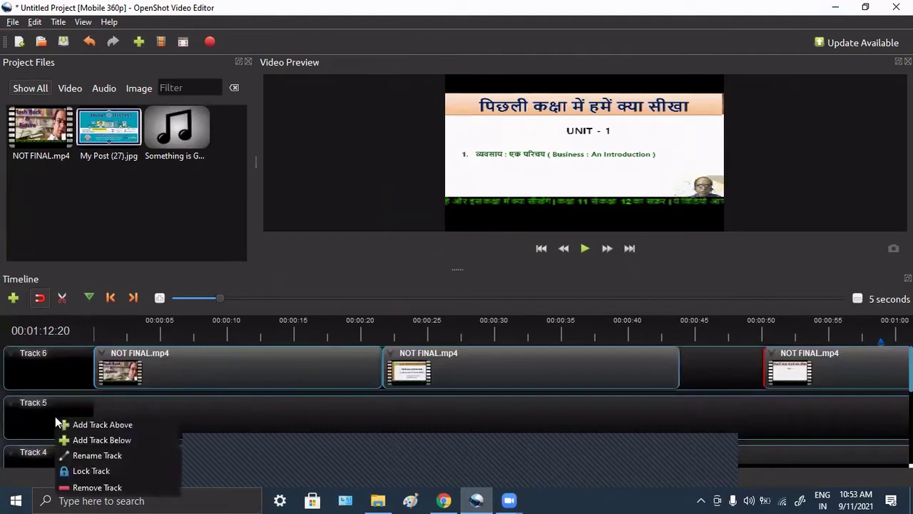
left_click(109, 488)
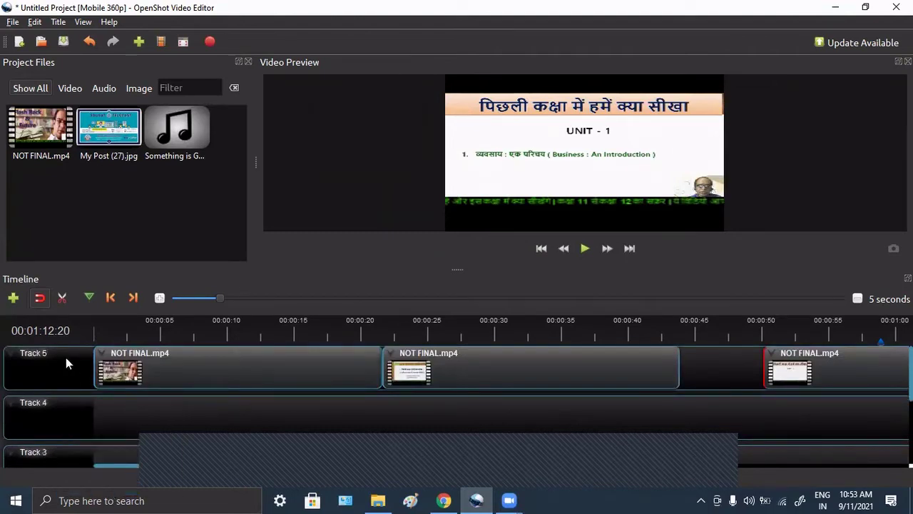
right_click(65, 357)
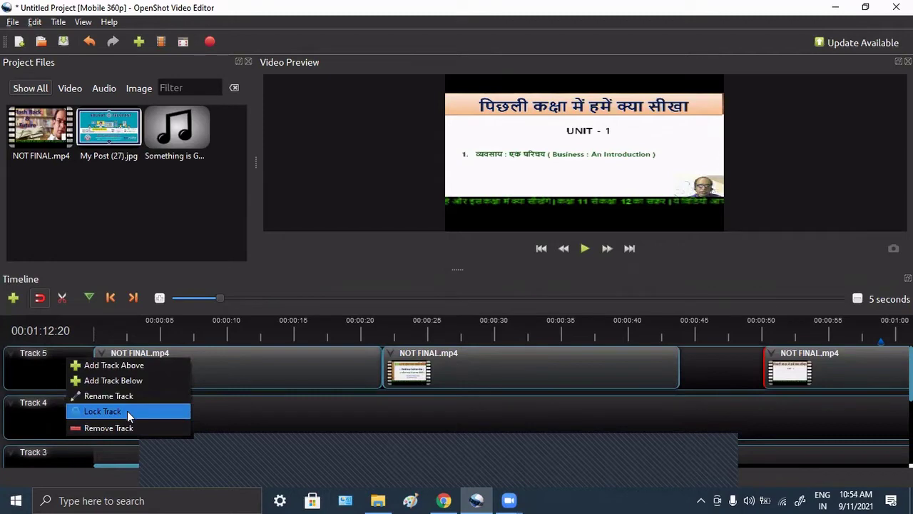
left_click(27, 366)
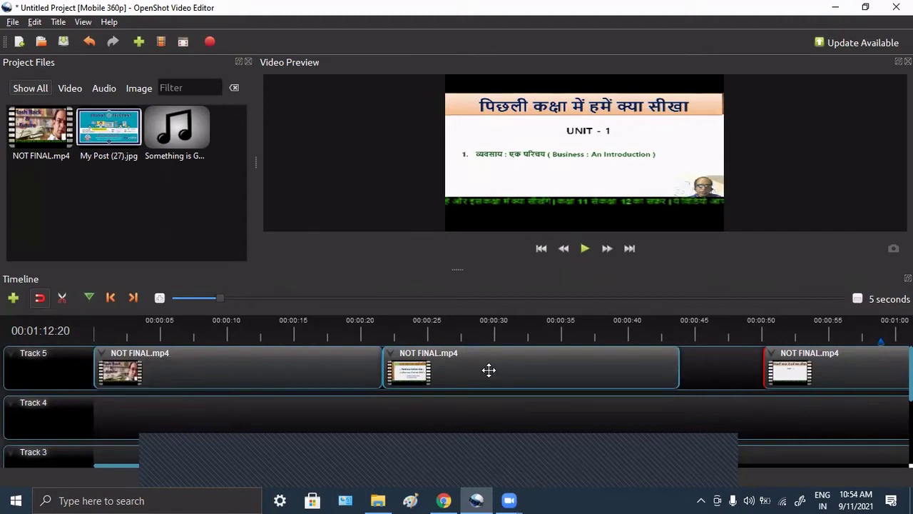
left_click(166, 371)
Drag the second NOT FINAL.mp4 clip later on Track 5, then rewind the playhead to the start.
left_click_drag(435, 372, 519, 371)
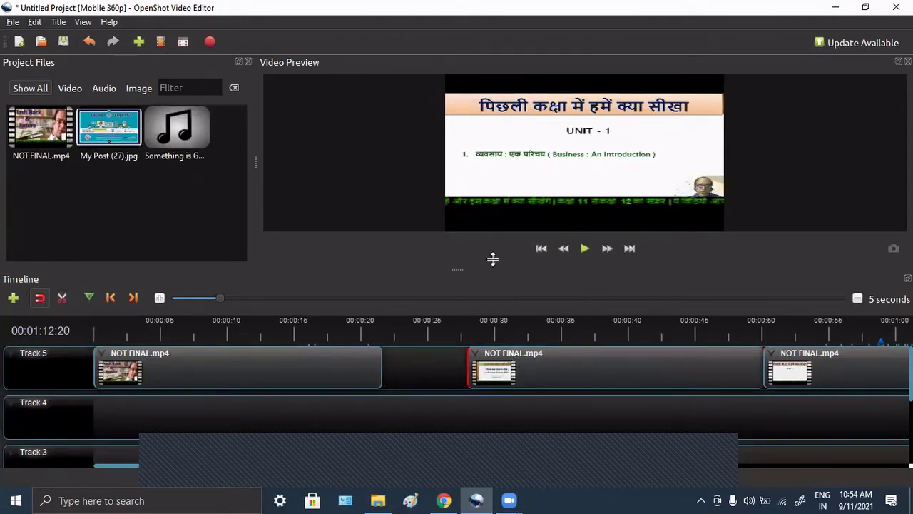
left_click(541, 249)
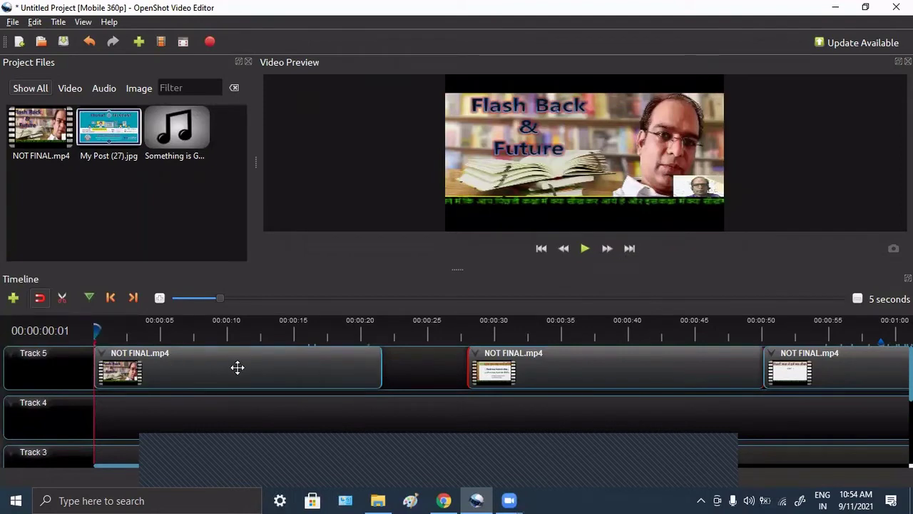
Play the timeline from the start, replay it, and pause at about 00:00:04:16 where the white slide begins.
left_click(587, 248)
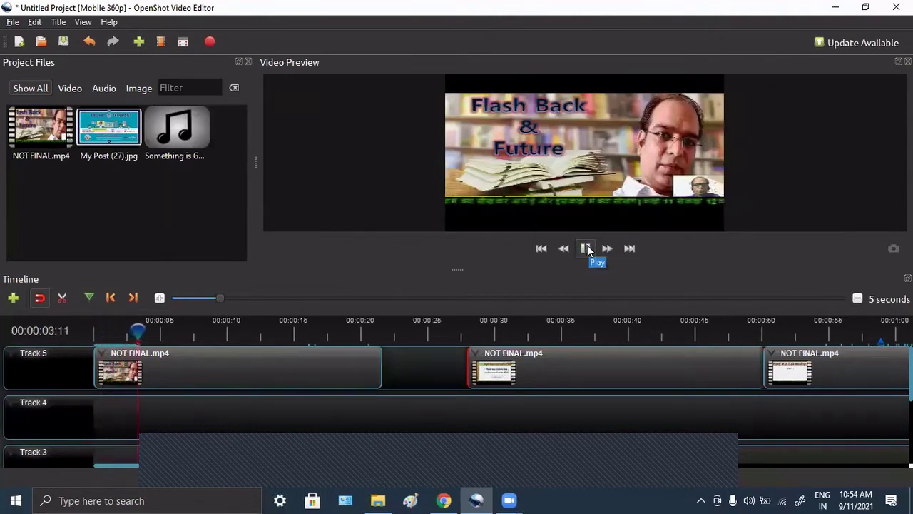
left_click(587, 247)
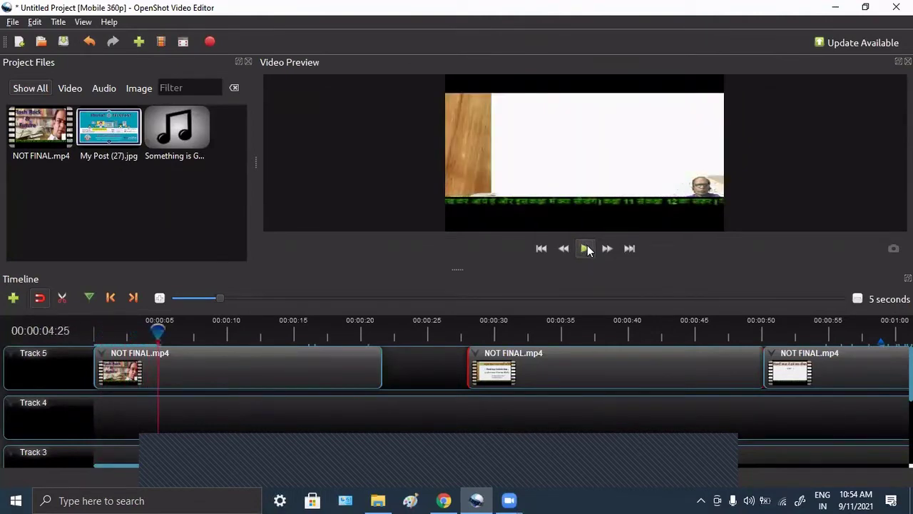
left_click(548, 248)
left_click(582, 250)
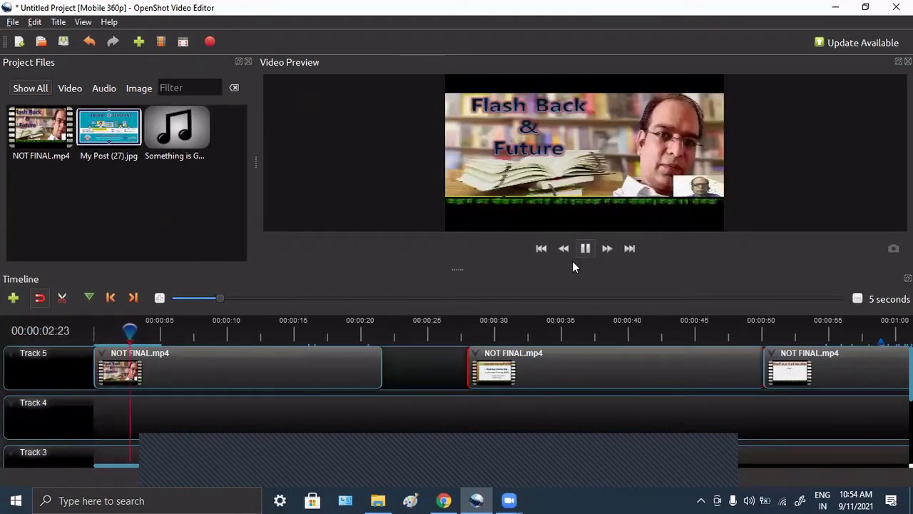
left_click(583, 250)
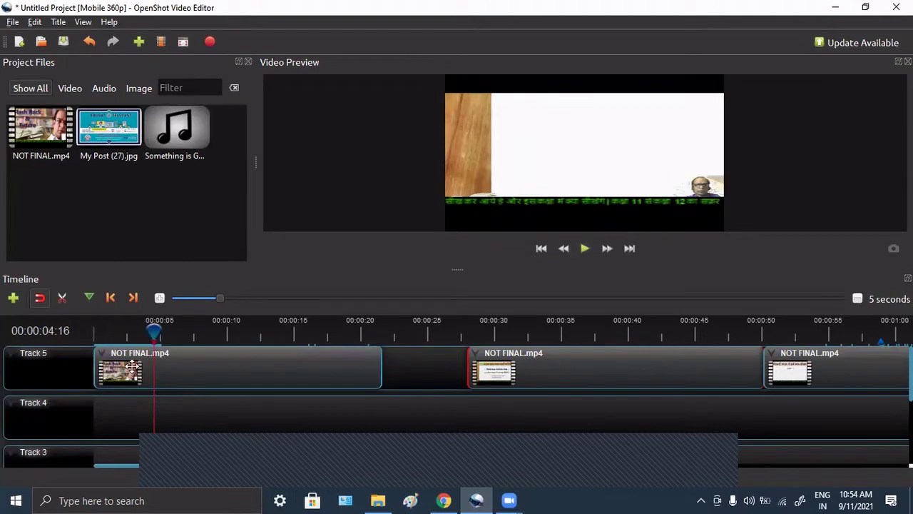
left_click(63, 297)
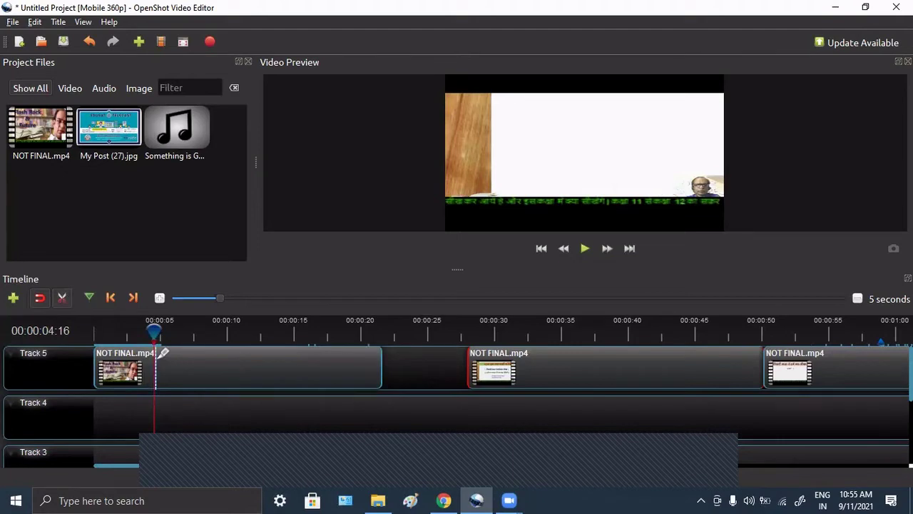
left_click(156, 355)
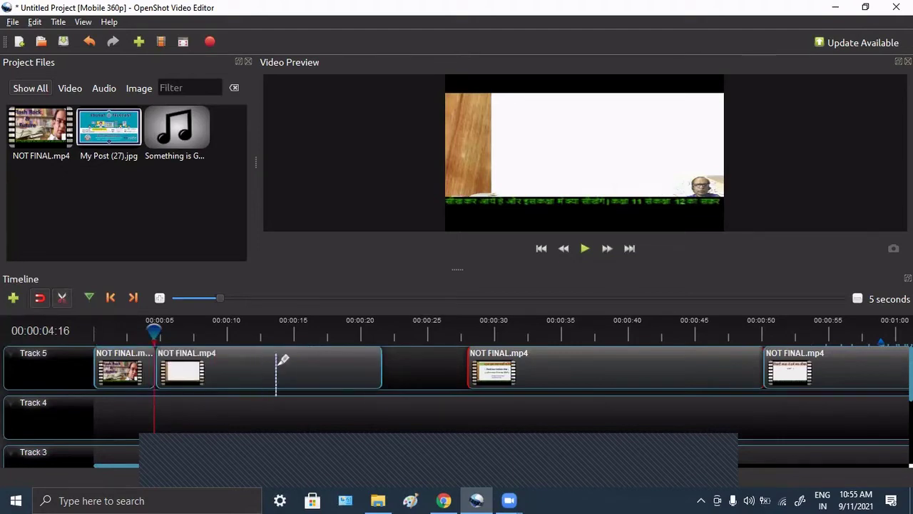
left_click(61, 298)
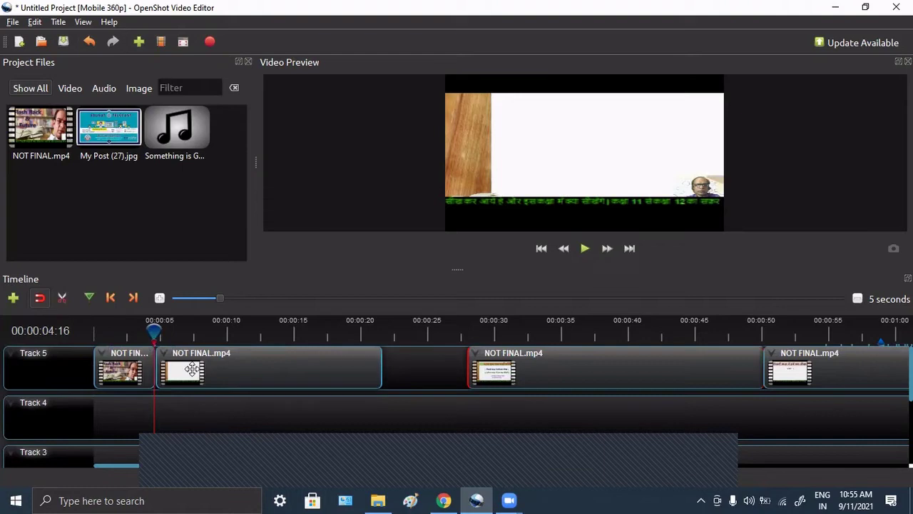
key("ctrl+z")
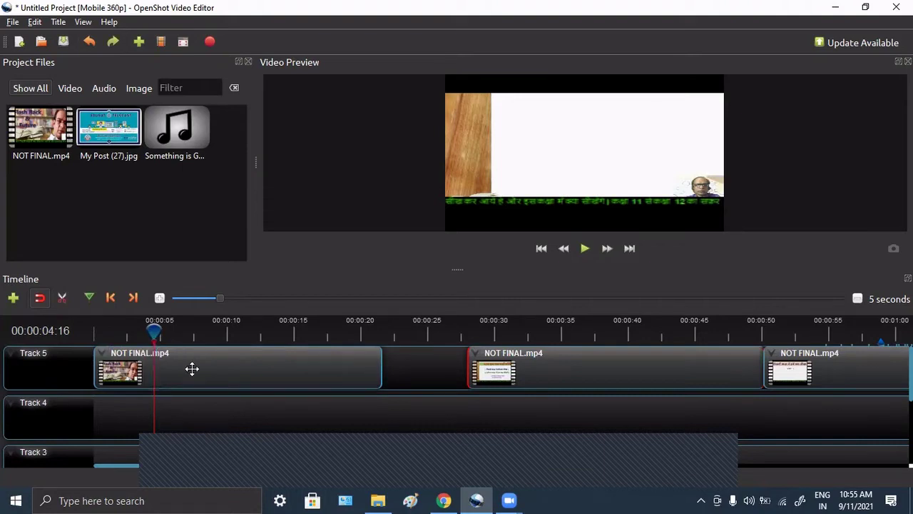
left_click(541, 248)
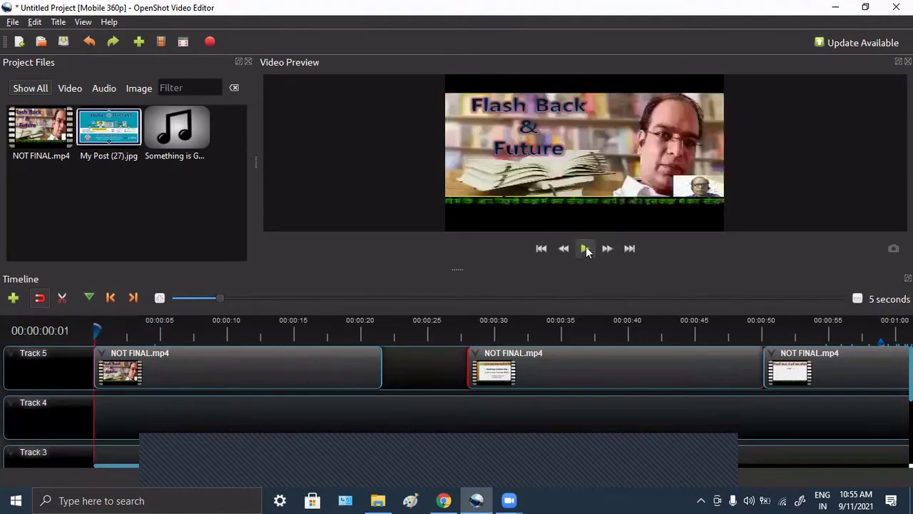
left_click(585, 248)
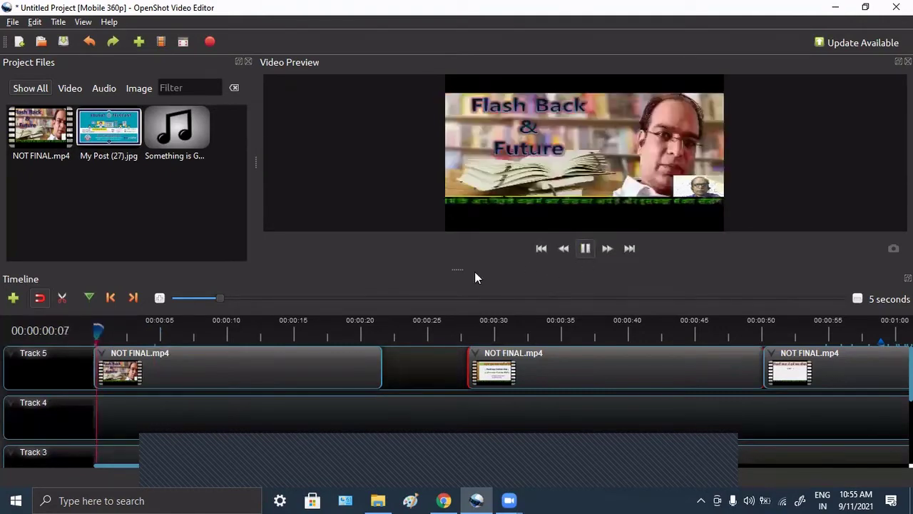
left_click(586, 247)
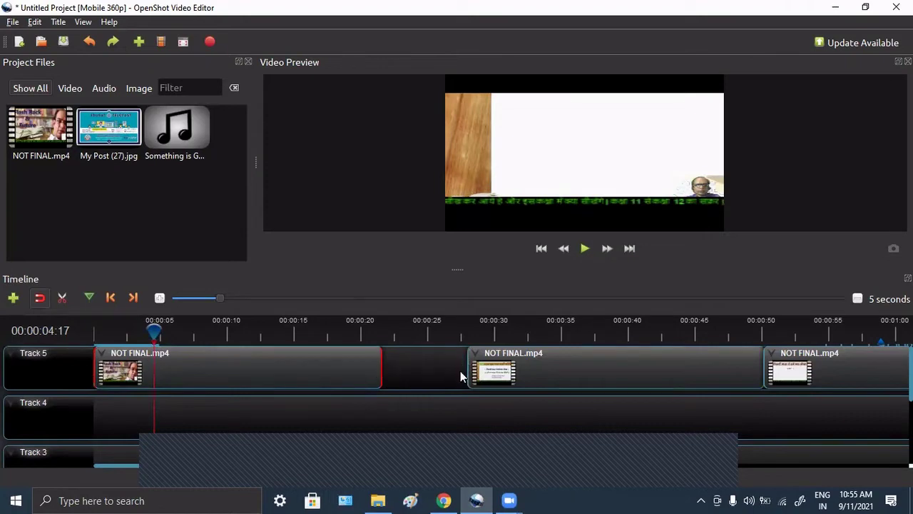
Nudge the second clip slightly earlier and trim the first clip with Slice > Keep Right Side.
left_click_drag(732, 379, 705, 378)
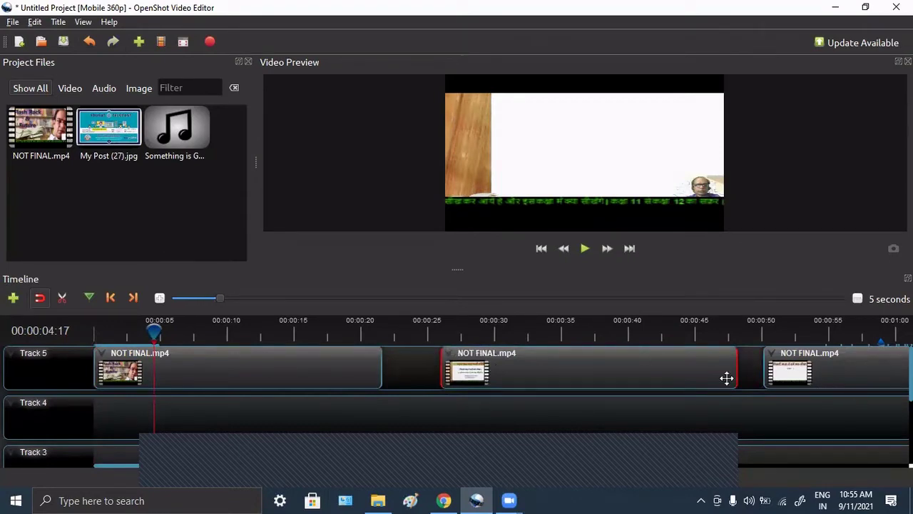
left_click(291, 371)
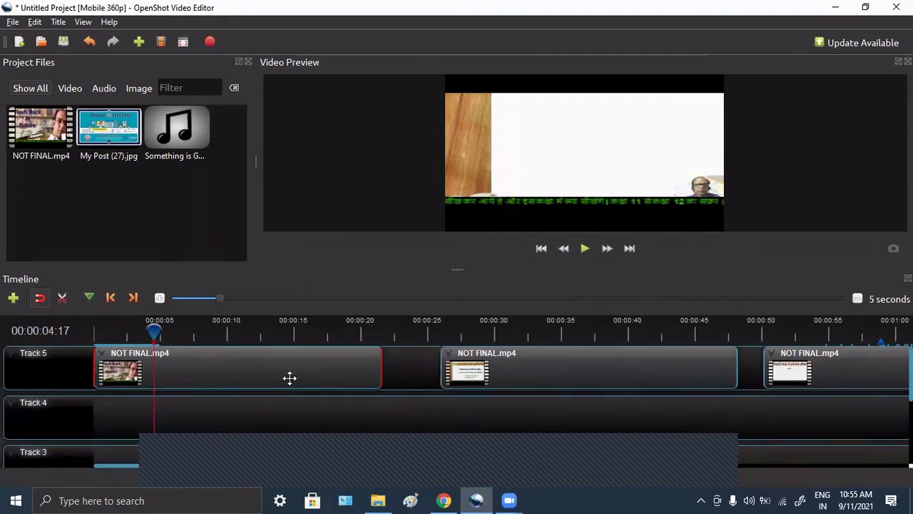
right_click(214, 376)
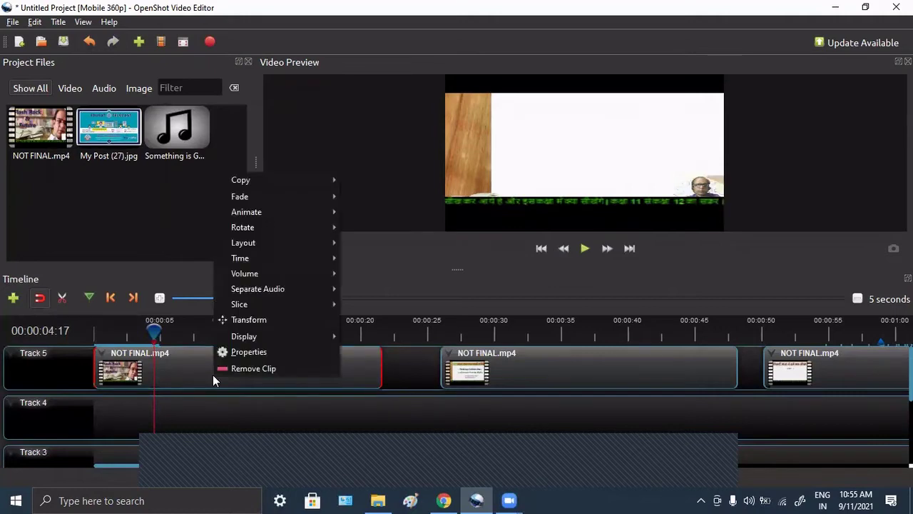
mouse_move(249, 311)
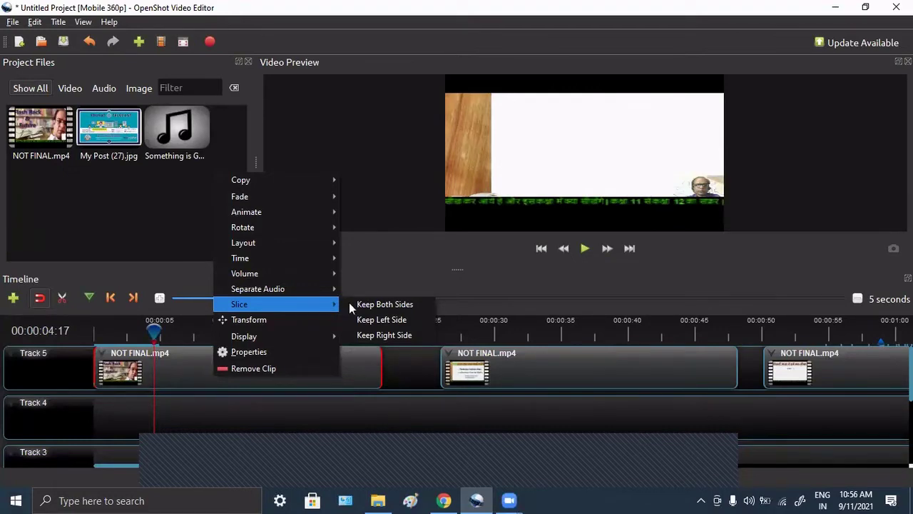
left_click(393, 333)
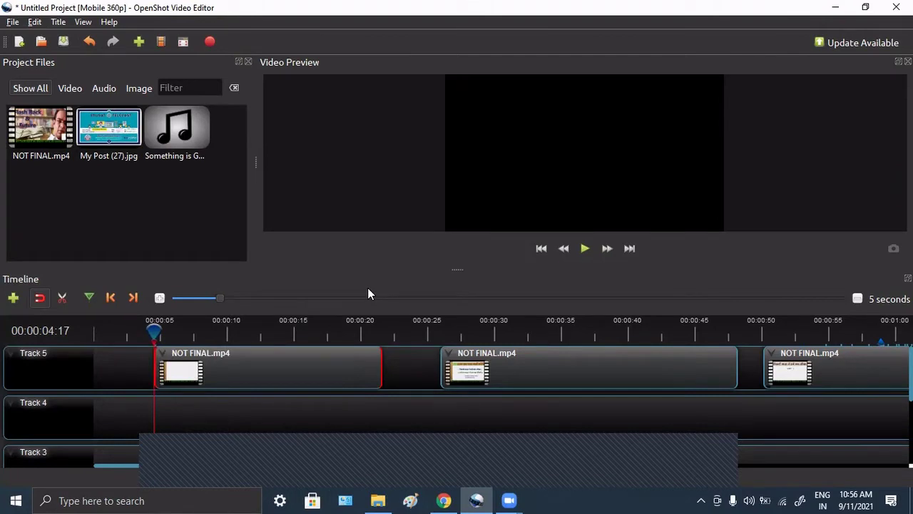
Undo the previous trim and reslice the first clip, keeping only the part after 00:00:04:17.
key("ctrl+z")
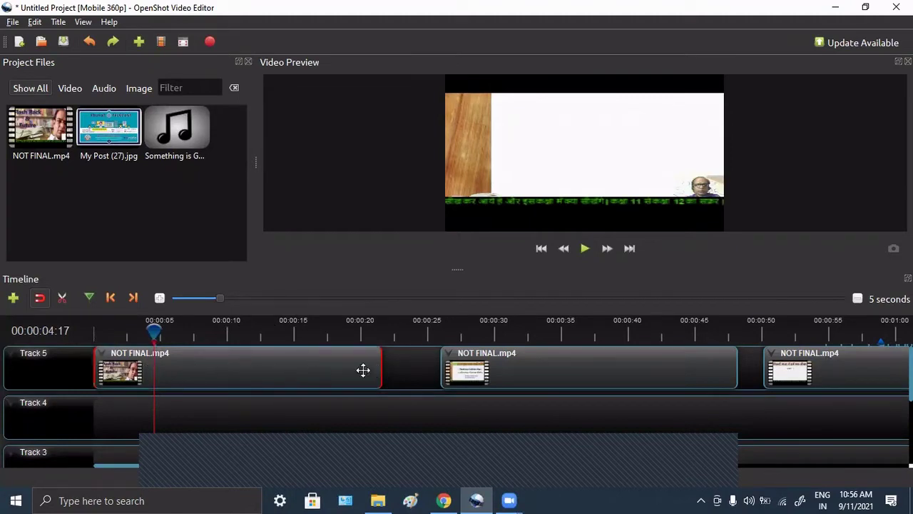
right_click(213, 371)
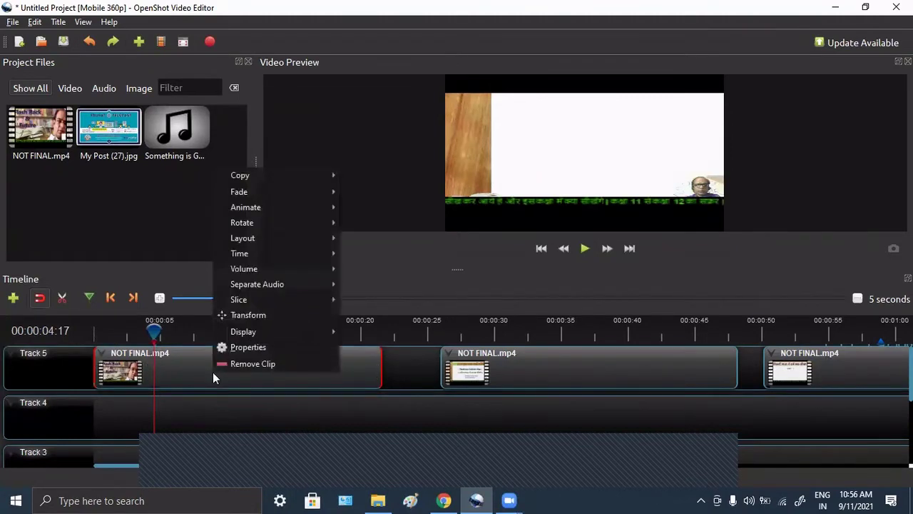
mouse_move(292, 302)
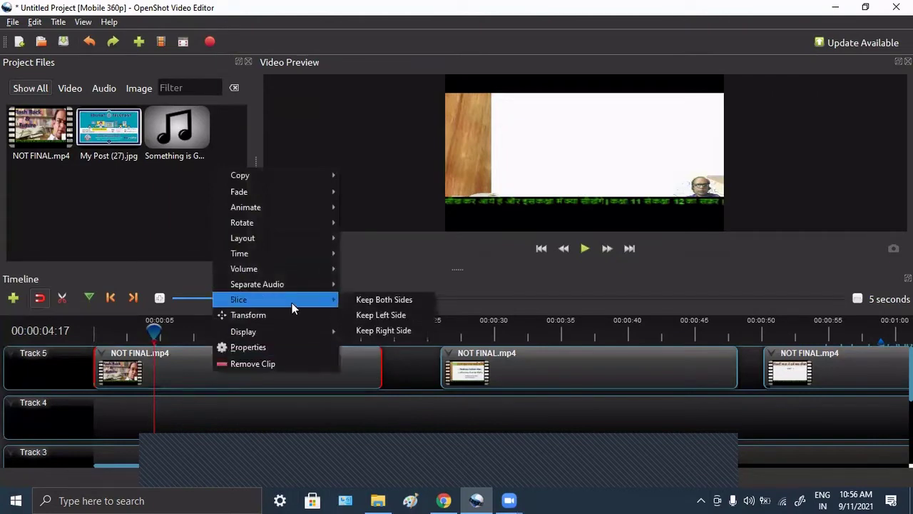
left_click(384, 329)
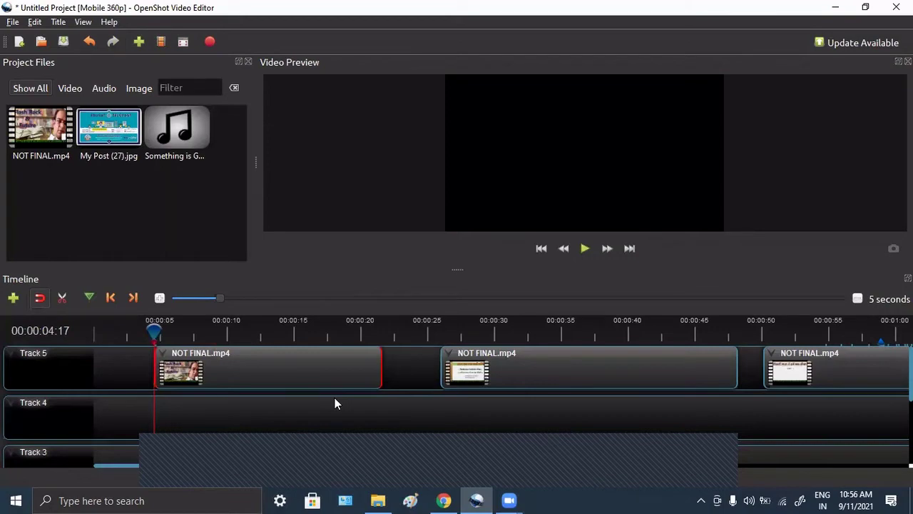
Undo the trim, return the playhead to 0, and preview up to the 00:00:04:17 mark.
key("ctrl+z")
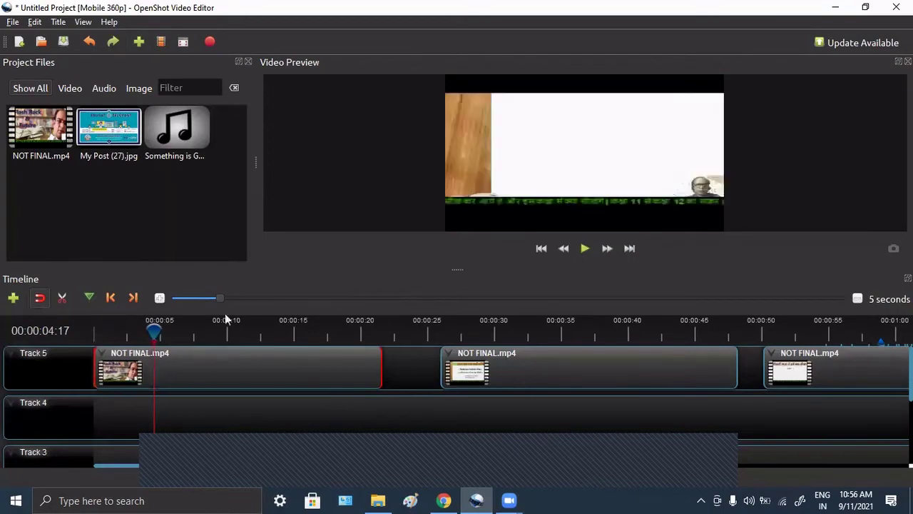
left_click_drag(154, 330, 71, 335)
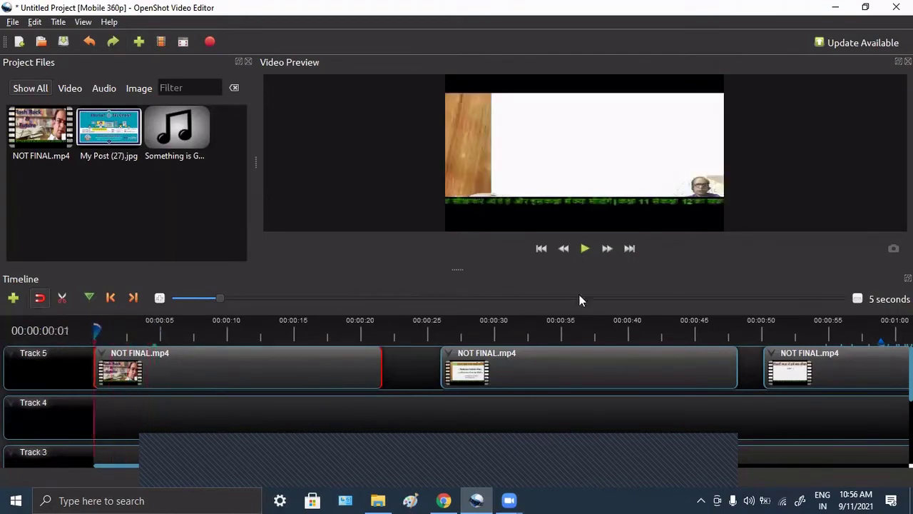
left_click(586, 248)
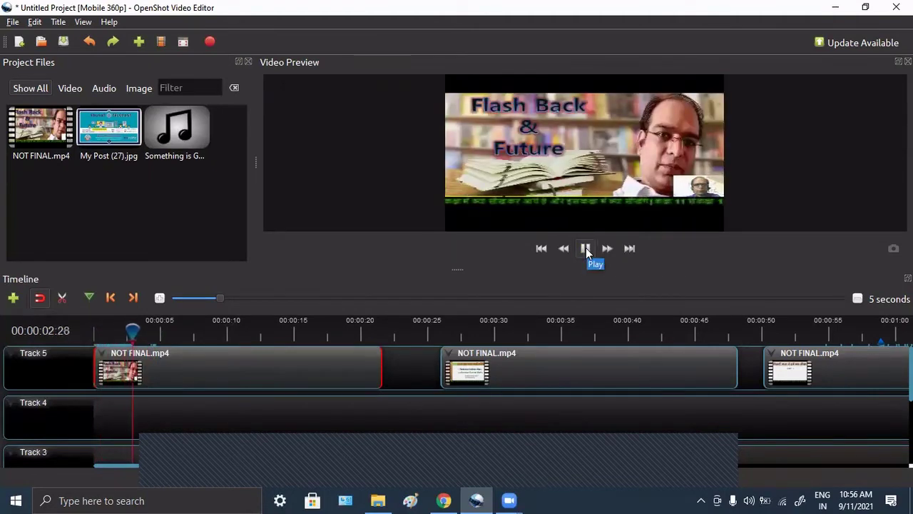
left_click(585, 247)
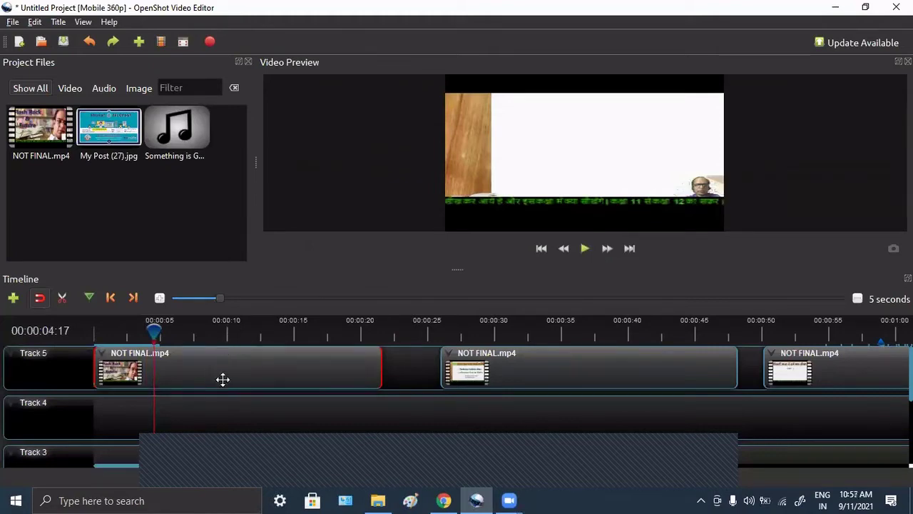
mouse_move(226, 364)
left_mouse_down()
mouse_move(301, 379)
mouse_move(289, 364)
left_mouse_up()
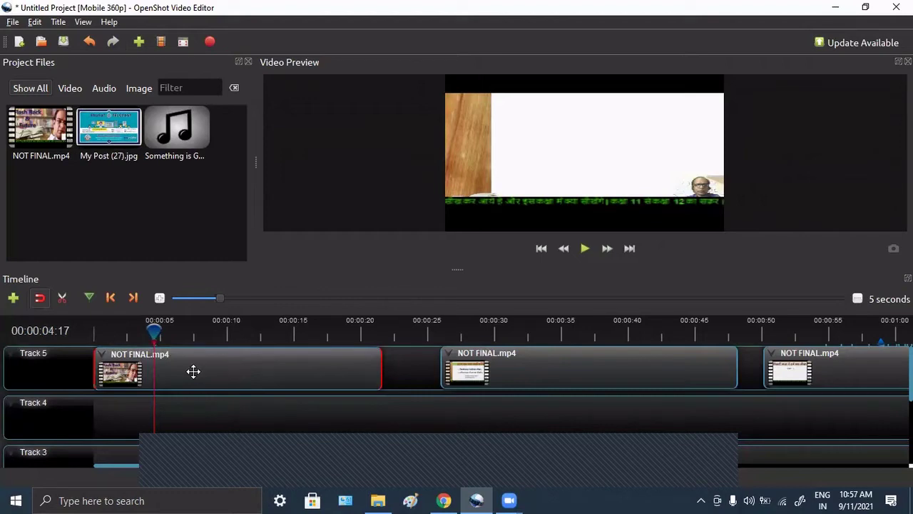
Split the first clip in two at 00:00:04:17 with Keep Both Sides, then play on to 00:00:07:21.
right_click(194, 371)
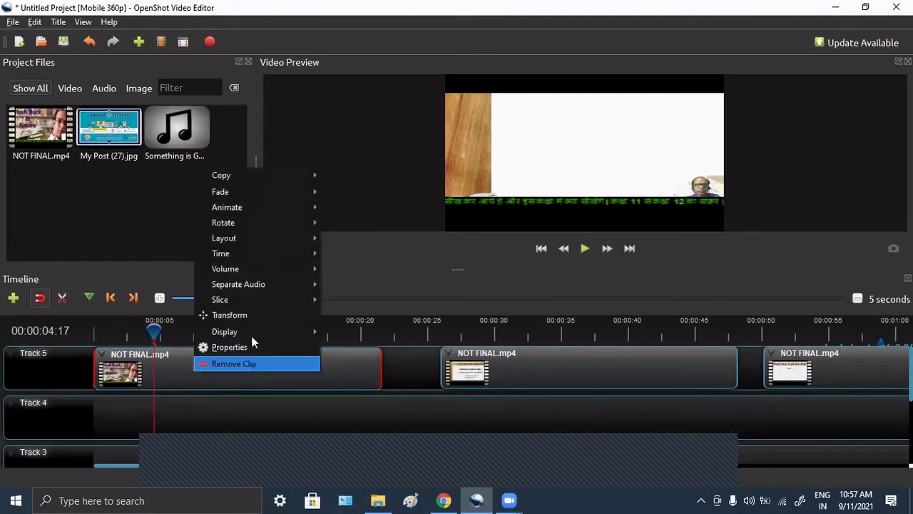
mouse_move(251, 303)
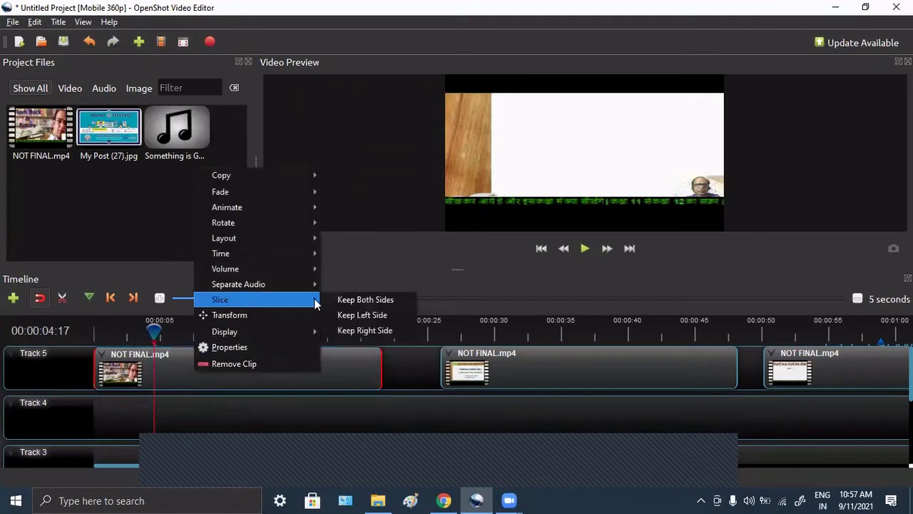
left_click(352, 300)
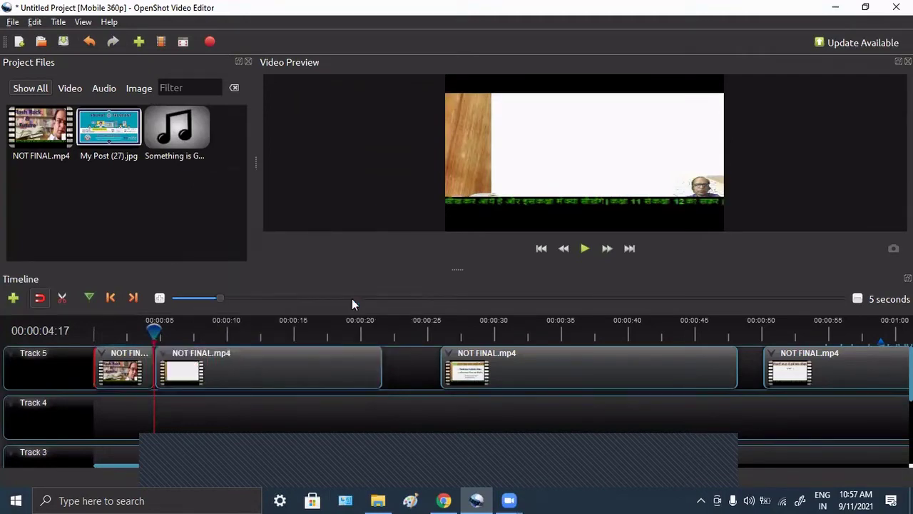
left_click(586, 247)
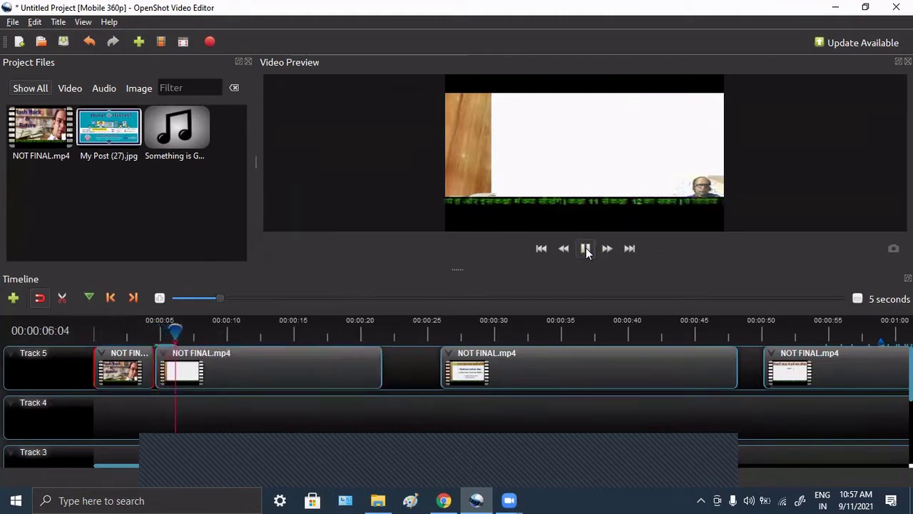
left_click(585, 250)
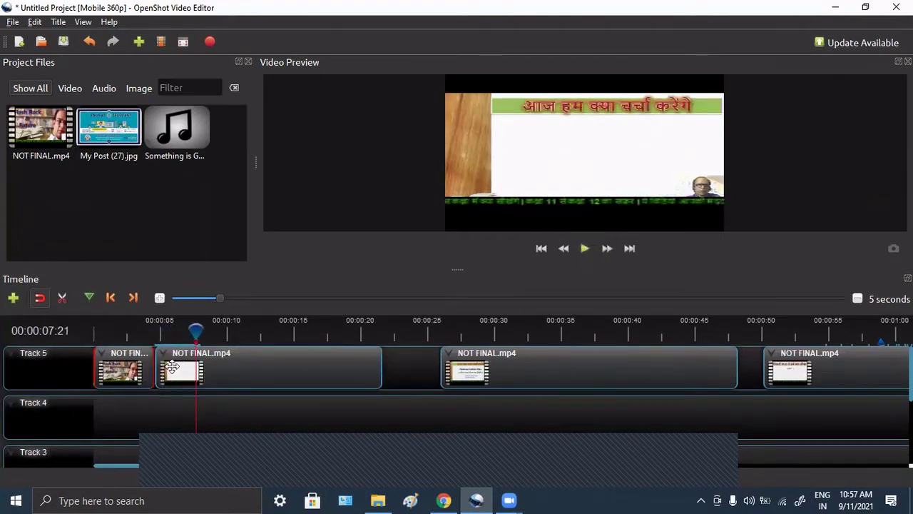
Trim the second clip's start with Slice > Keep Right Side at the playhead.
left_click(229, 366)
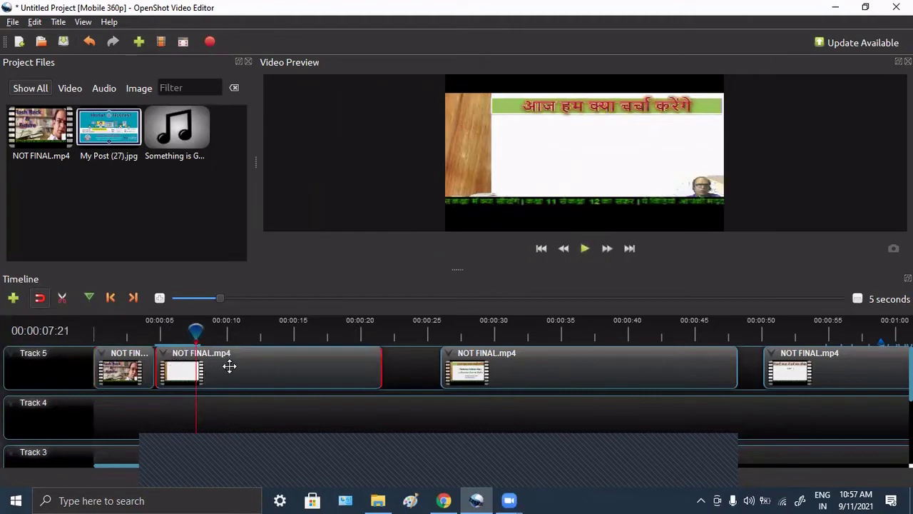
right_click(229, 366)
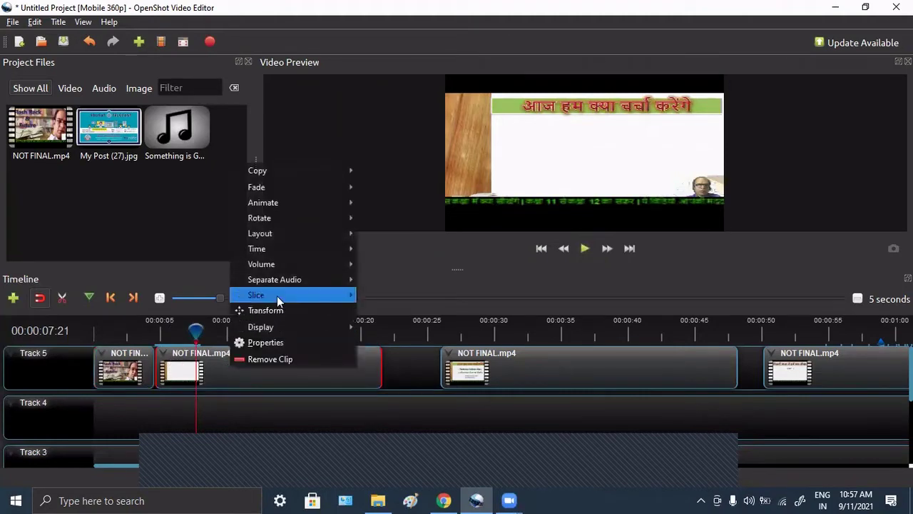
mouse_move(277, 296)
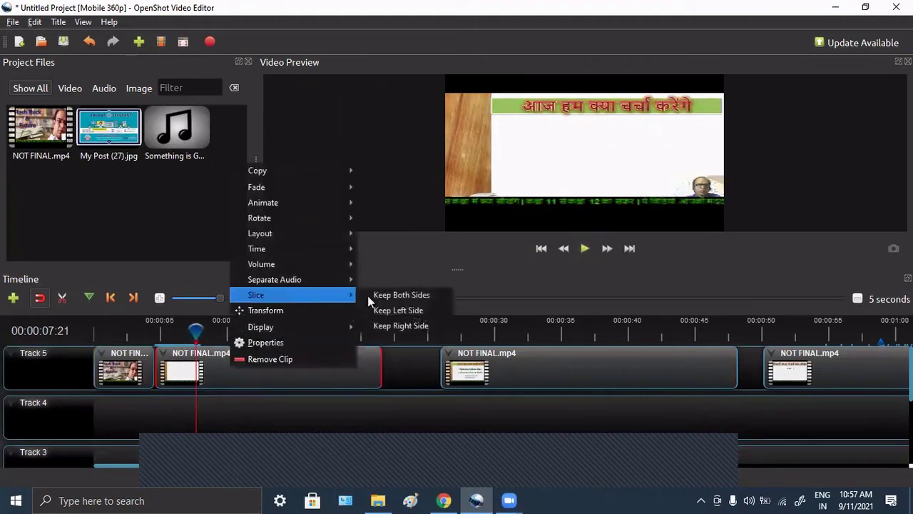
left_click(401, 325)
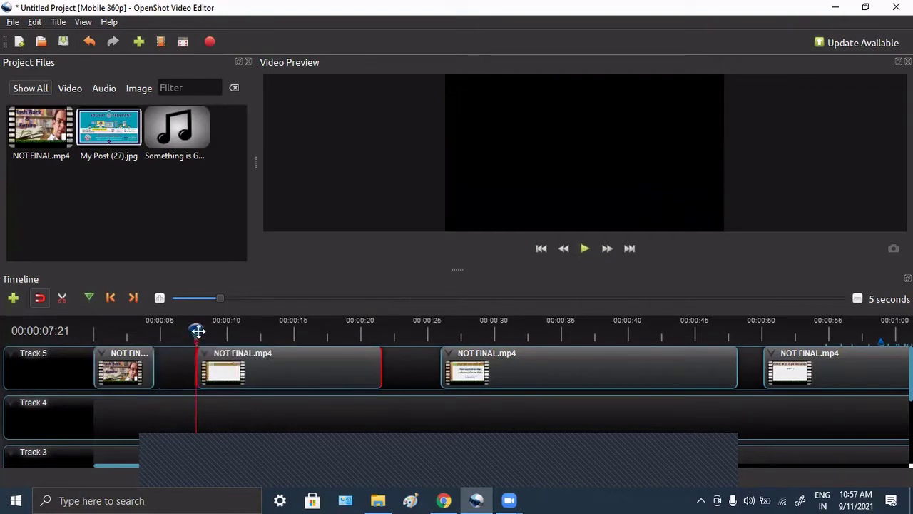
Slide the trimmed clip left against the first piece and preview the sequence from the start.
left_click_drag(197, 331, 114, 330)
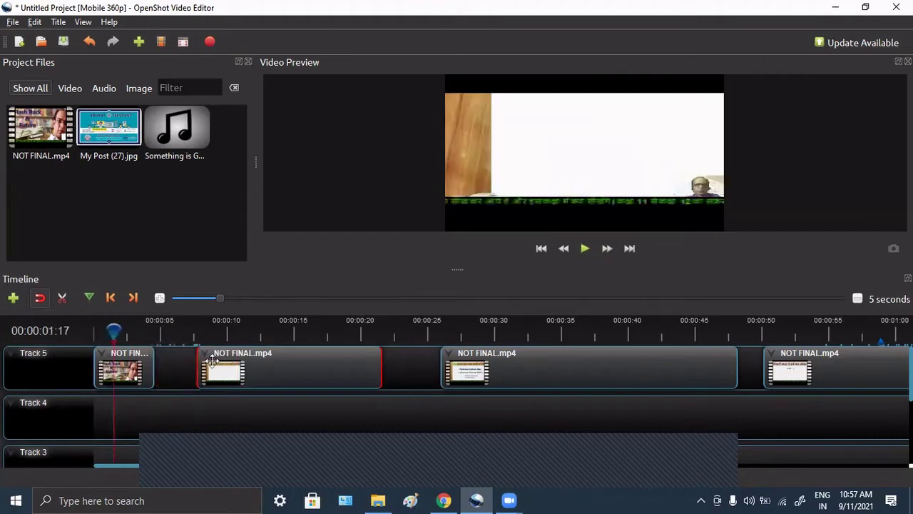
left_click_drag(251, 366, 216, 361)
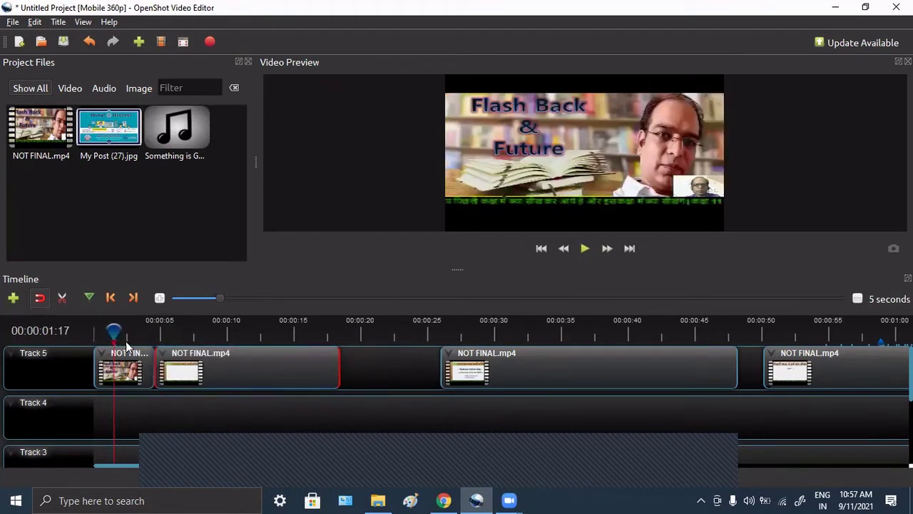
left_click(541, 247)
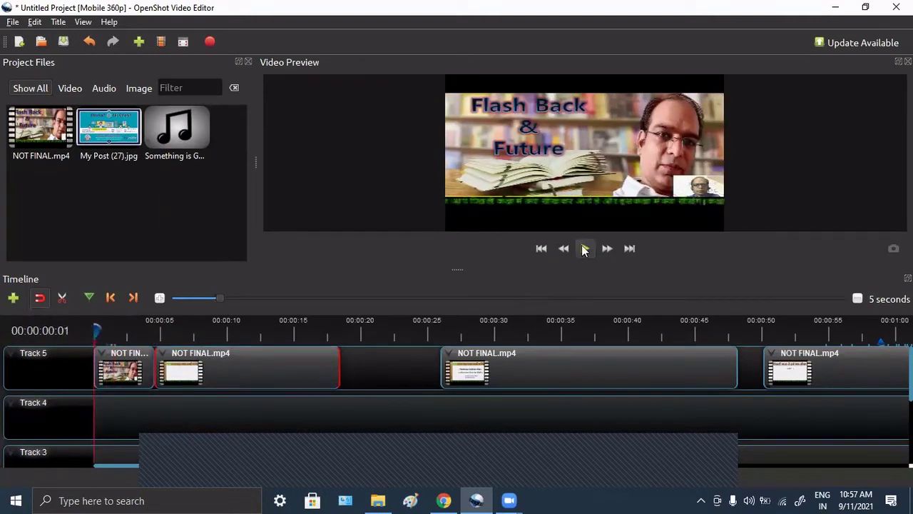
left_click(584, 248)
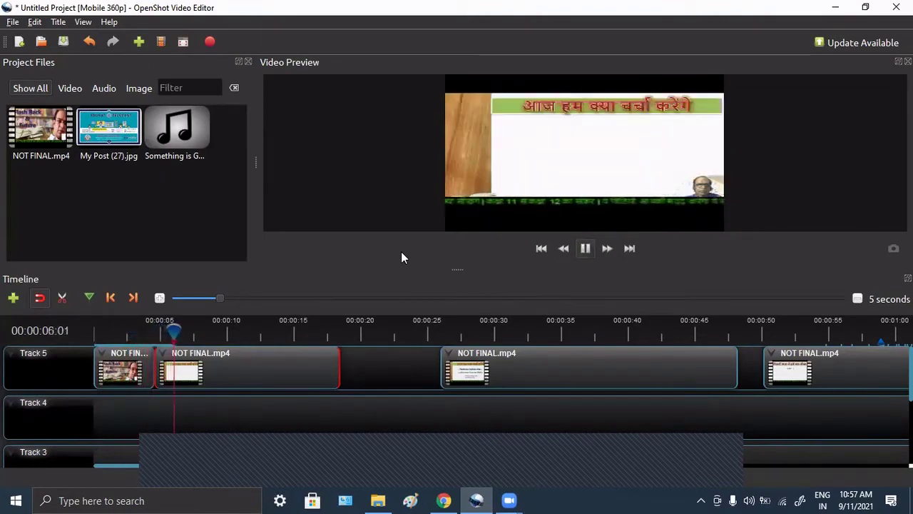
left_click(585, 248)
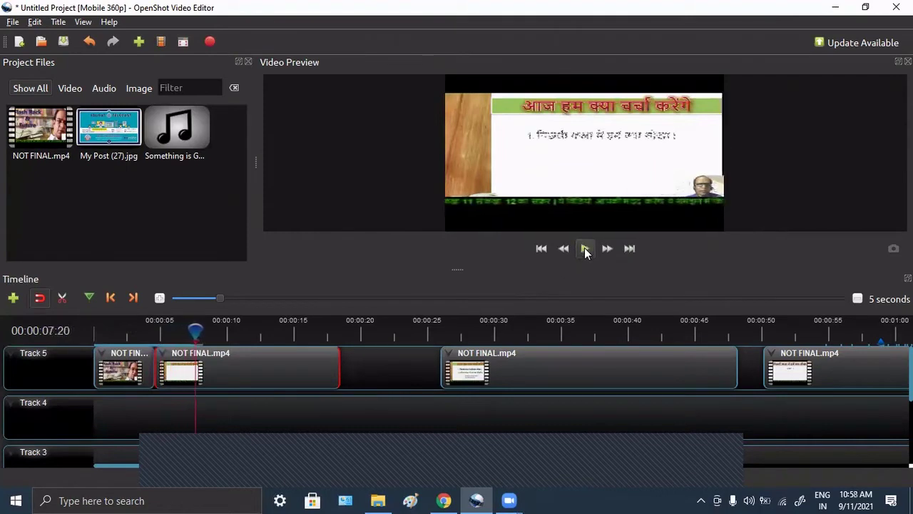
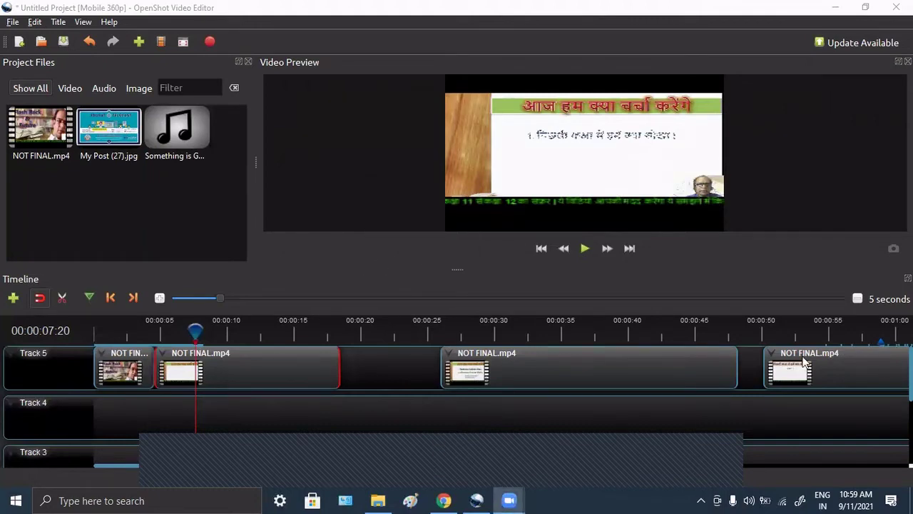
Drag the second NOT FINAL.mp4 clip toward the playhead, then undo the move.
right_click(805, 364)
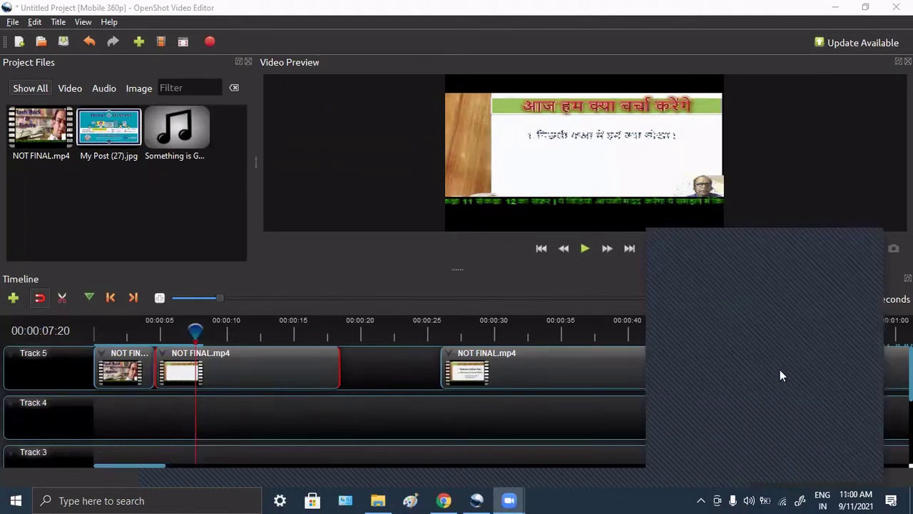
left_click(808, 235)
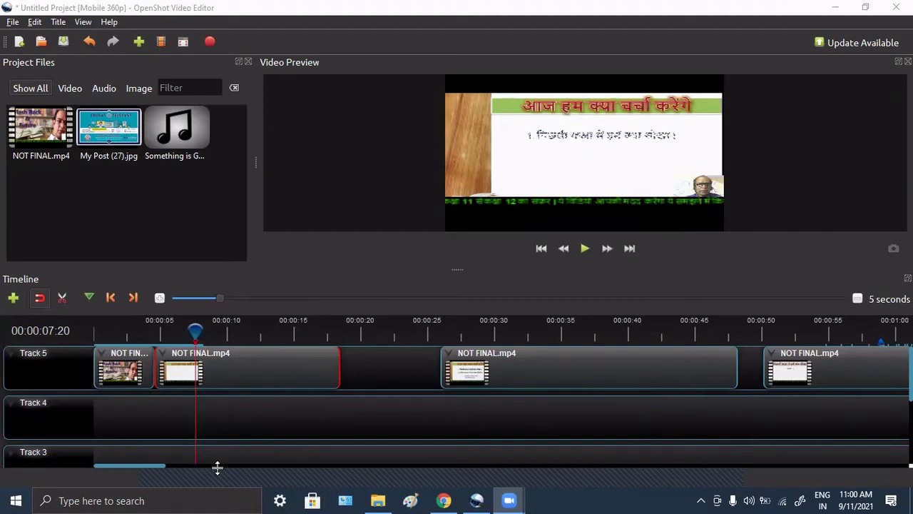
left_click(318, 264)
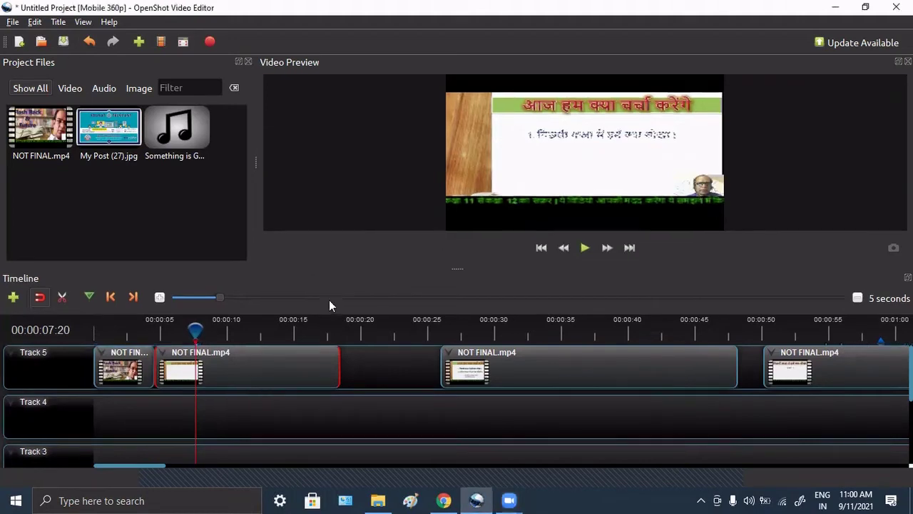
left_click_drag(283, 356, 284, 357)
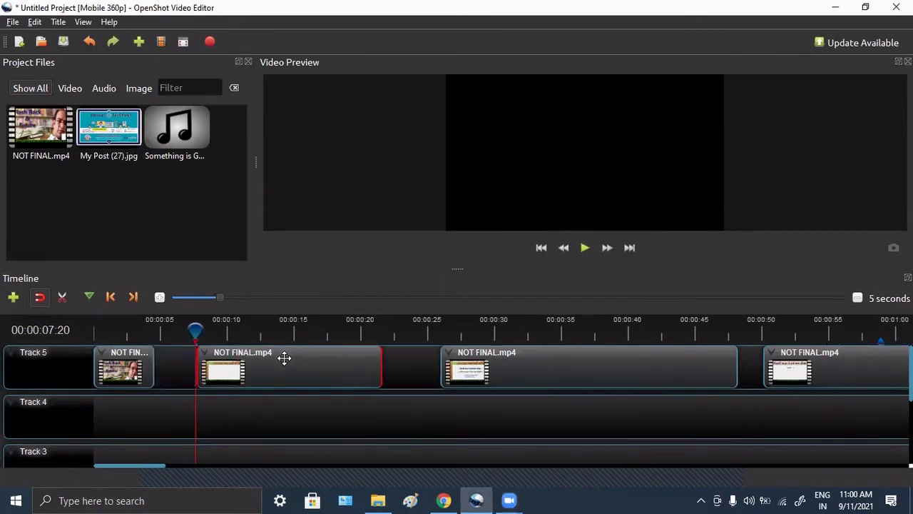
key("ctrl+z")
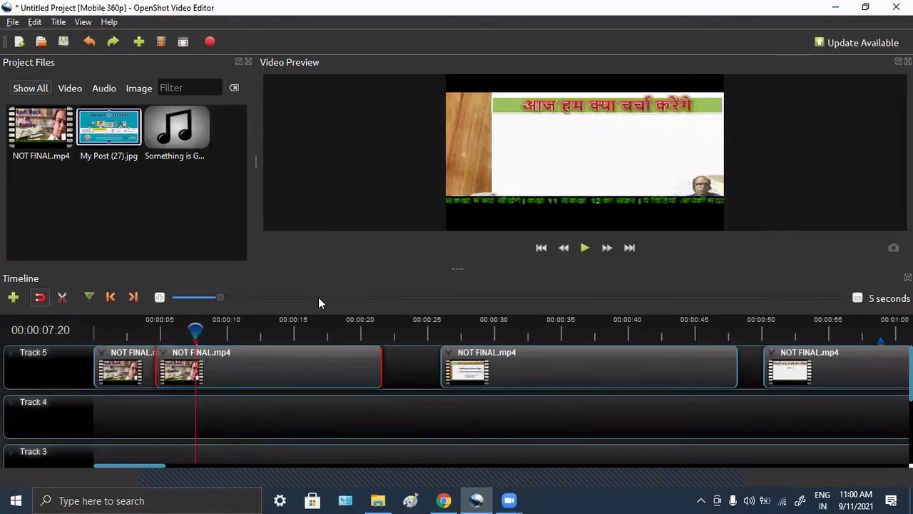
Move the second lecture clip further right along Track 5.
right_click(222, 372)
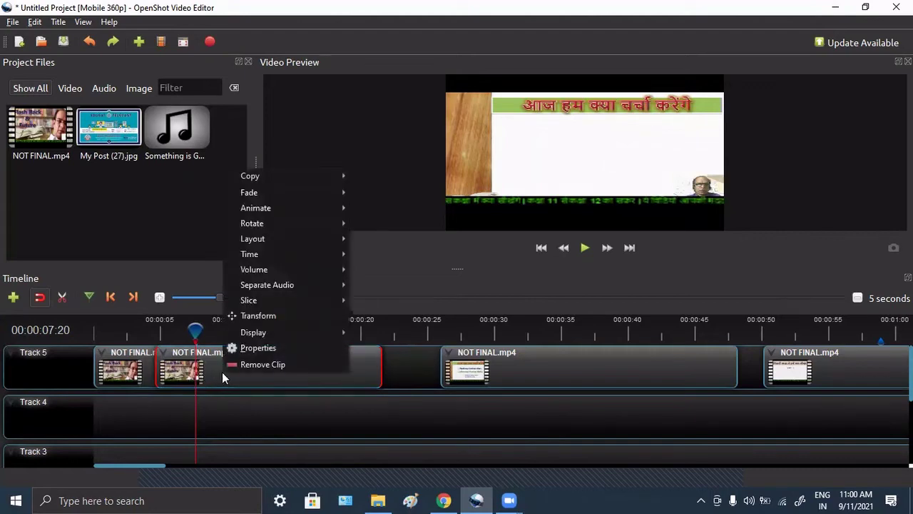
left_click(222, 372)
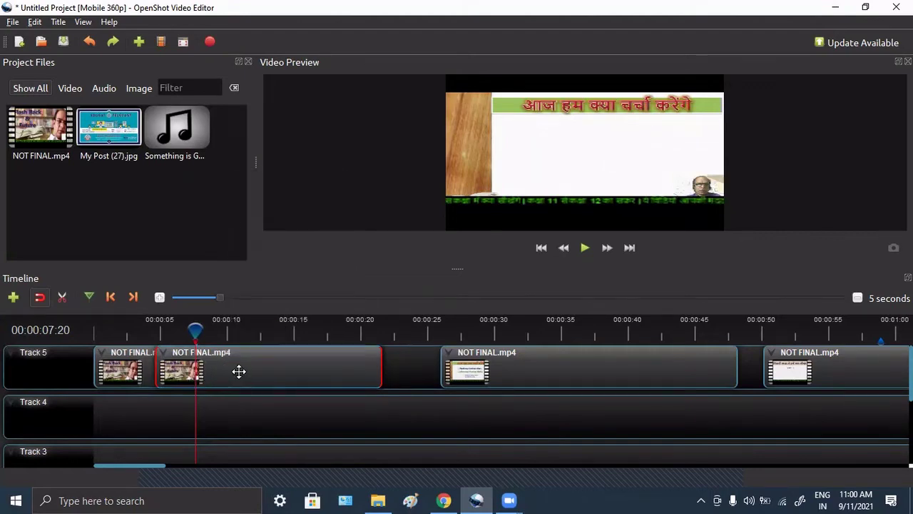
right_click(238, 371)
left_click(221, 373)
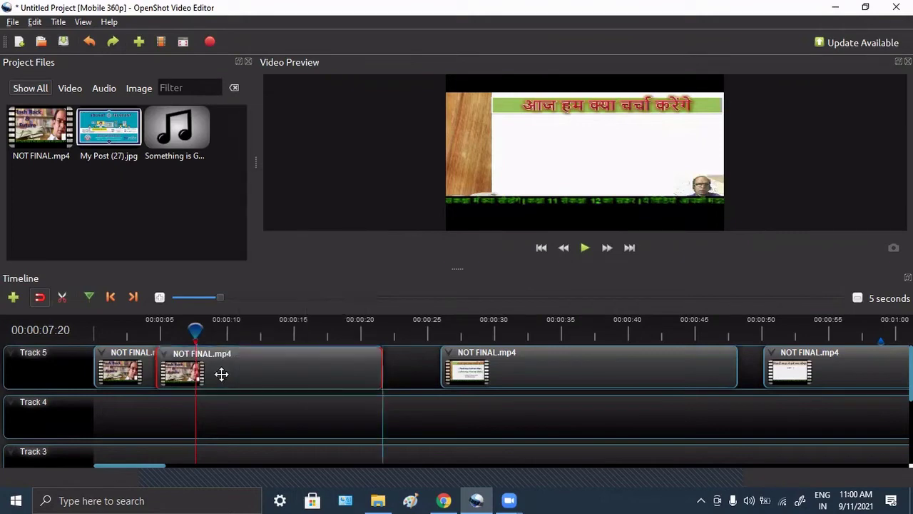
left_click_drag(245, 369, 300, 361)
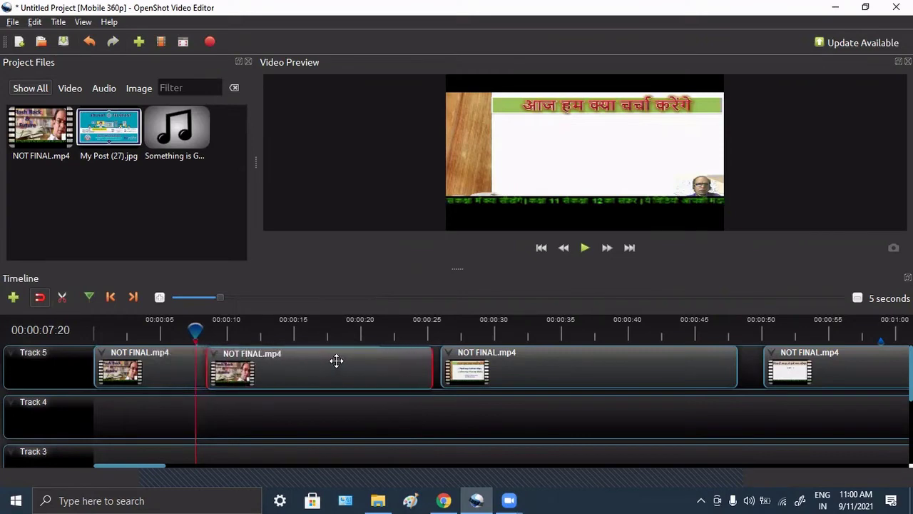
left_click_drag(300, 361, 363, 363)
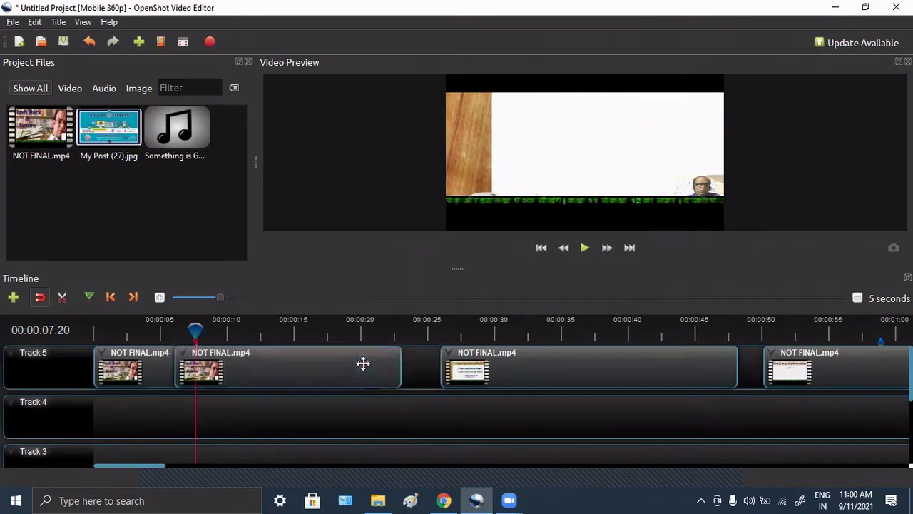
Undo the split to rejoin the opening clip and set the playhead to 00:00:10:05.
key("ctrl+z")
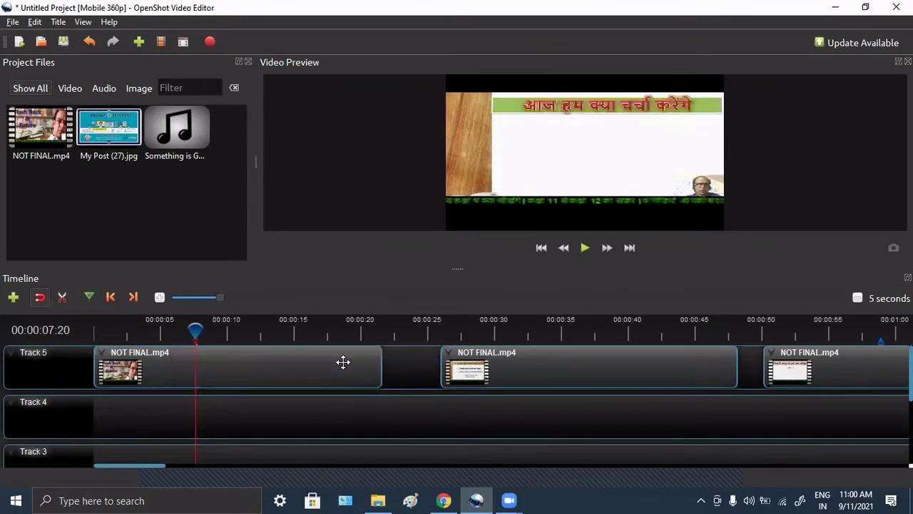
left_click(328, 376)
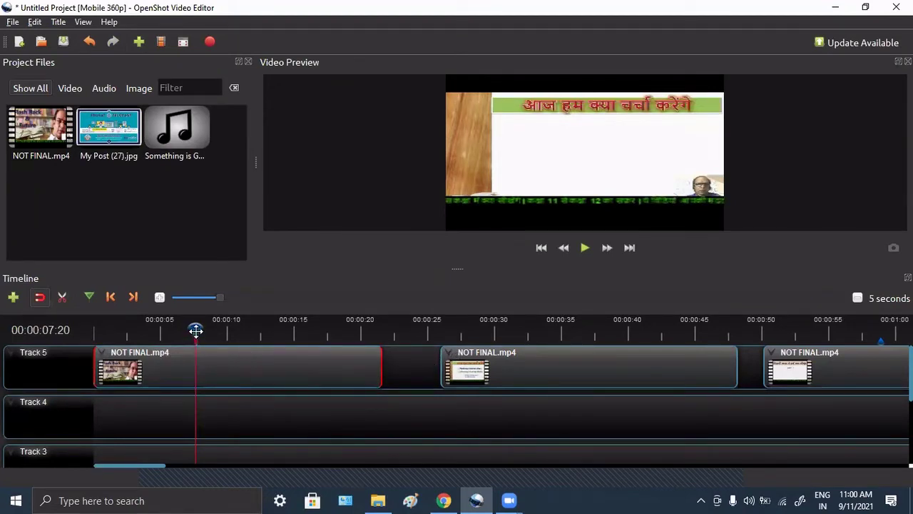
mouse_move(194, 329)
left_mouse_down()
mouse_move(275, 329)
mouse_move(199, 330)
mouse_move(229, 325)
left_mouse_up()
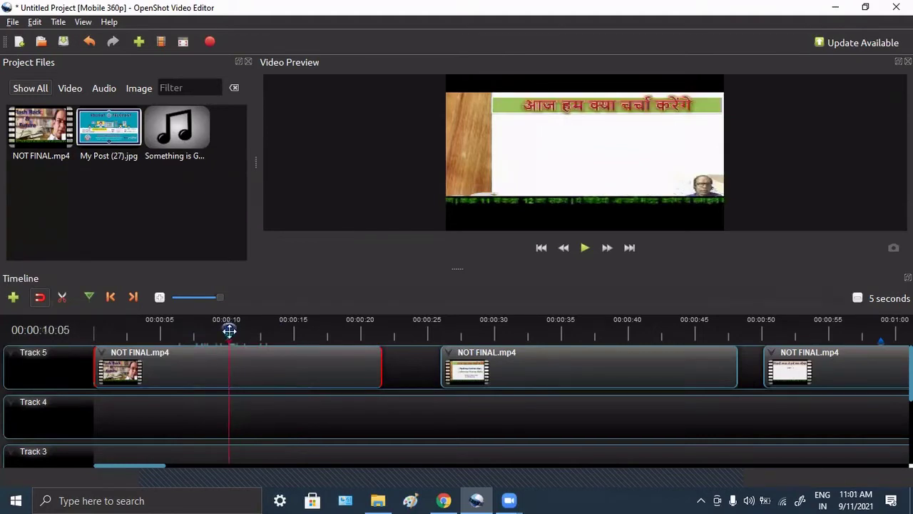
right_click(254, 371)
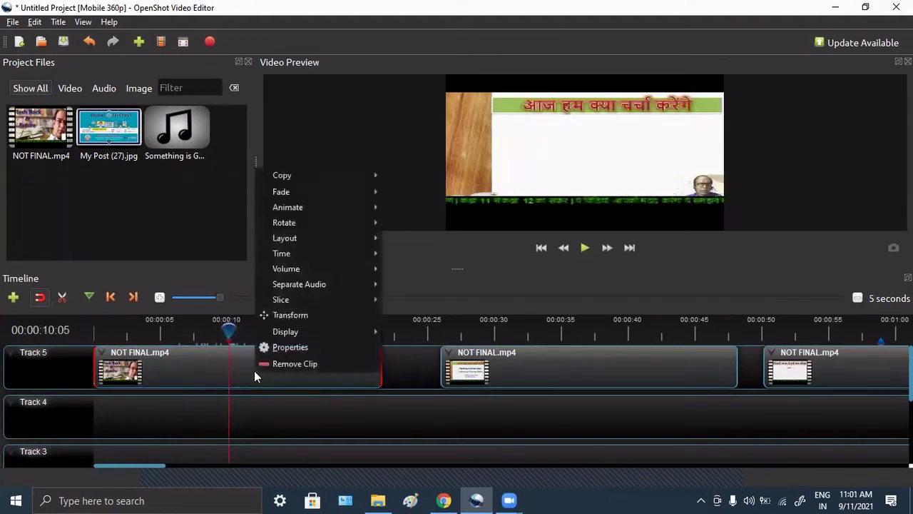
mouse_move(308, 303)
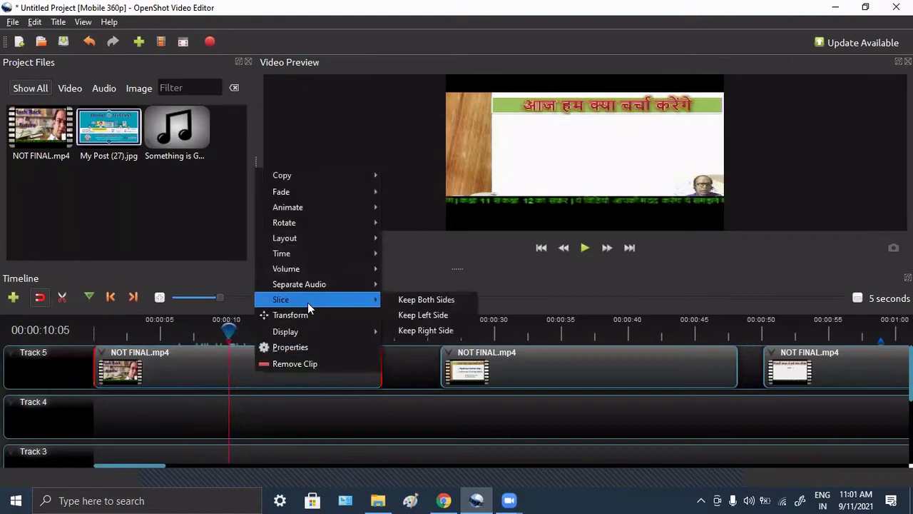
left_click(422, 300)
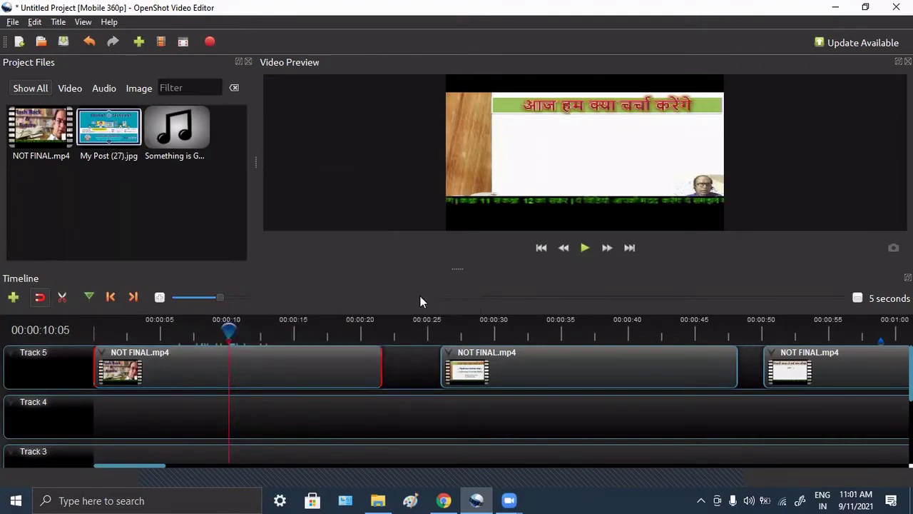
left_click_drag(309, 377, 334, 378)
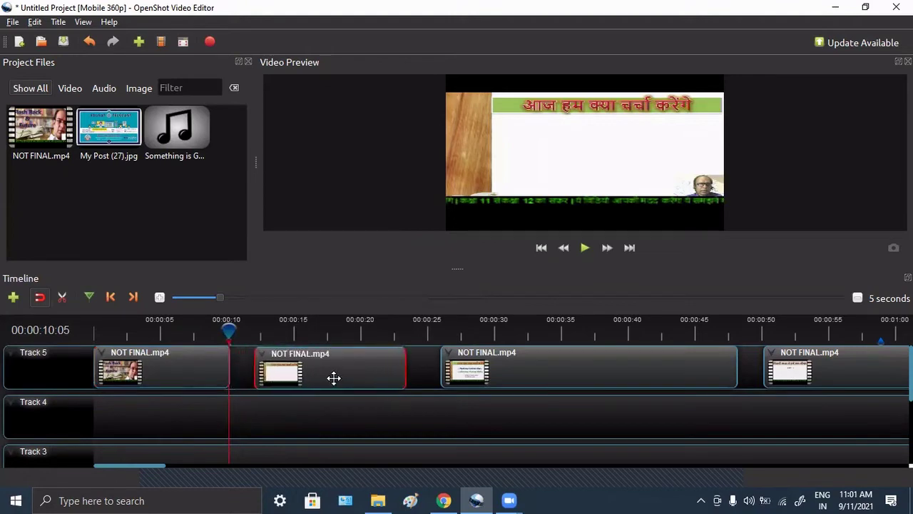
left_click_drag(225, 329, 182, 330)
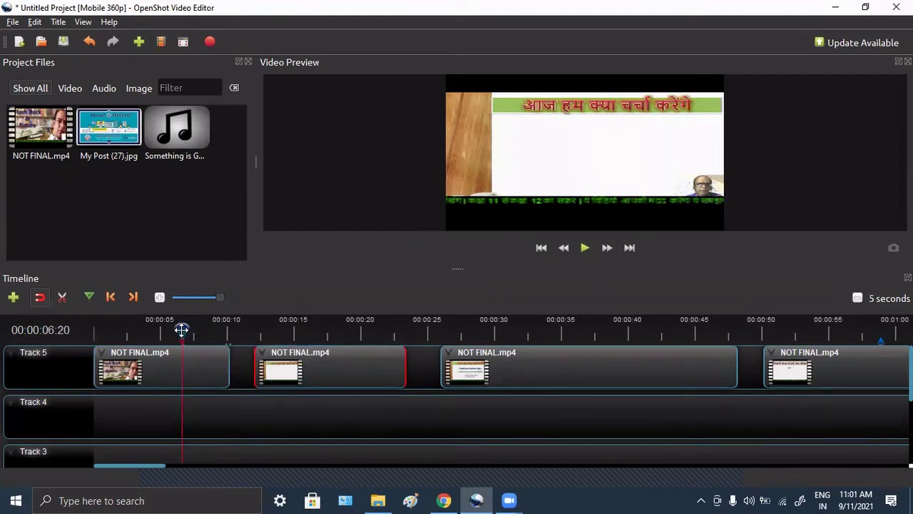
key("ctrl+z")
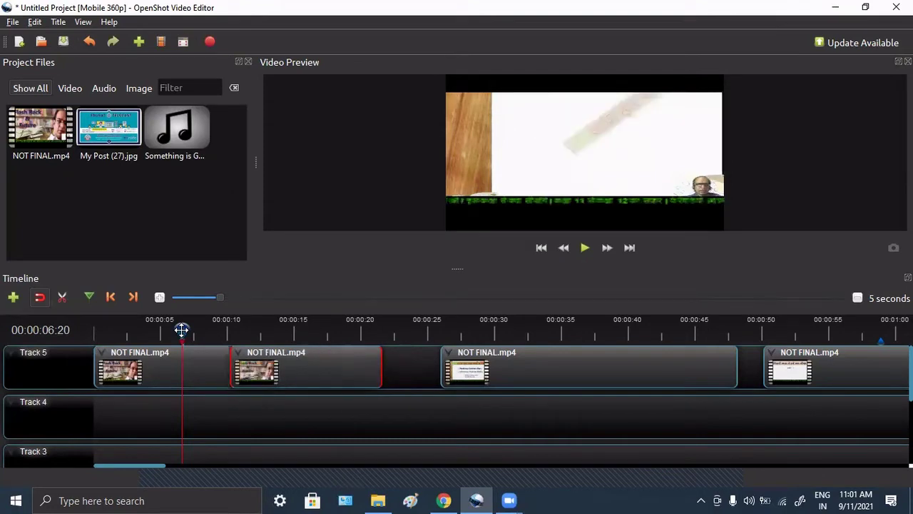
key("ctrl+z")
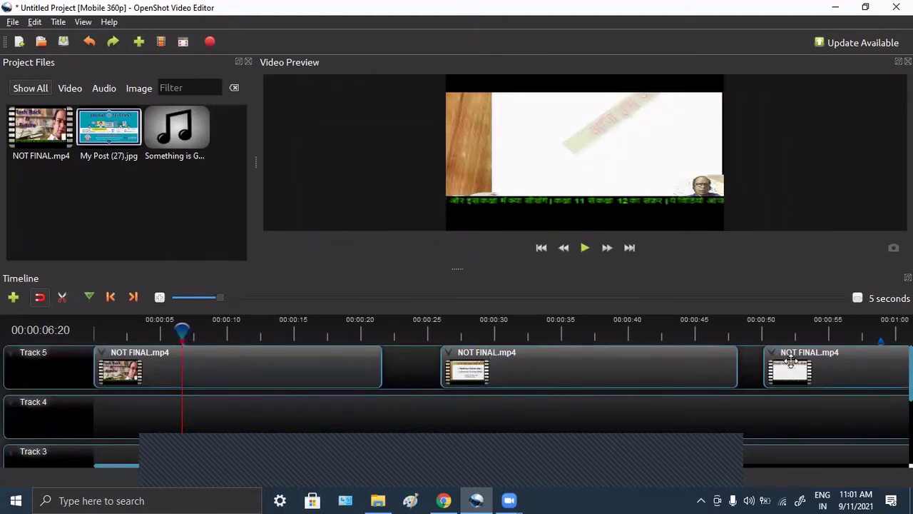
Push the last, second and opening lecture clips later on Track 5, freeing the start.
left_click_drag(790, 361, 890, 361)
left_click_drag(534, 367, 576, 366)
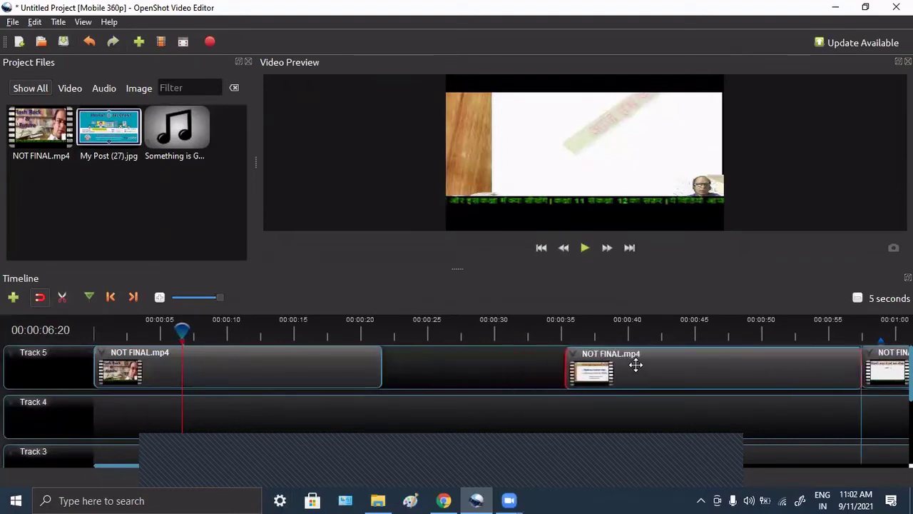
left_click_drag(576, 366, 663, 365)
left_click_drag(284, 363, 383, 367)
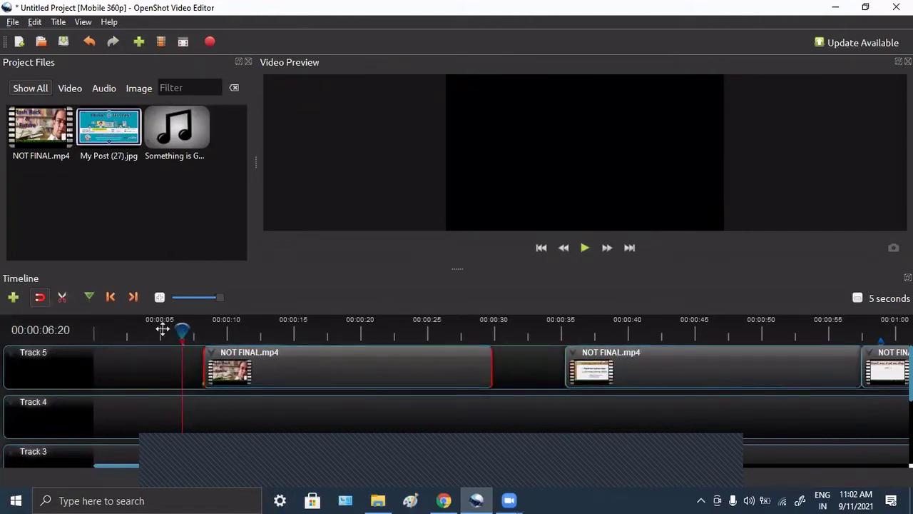
Rewind the playhead and place My Post (27).jpg at the start of Track 5.
left_click_drag(182, 330, 78, 325)
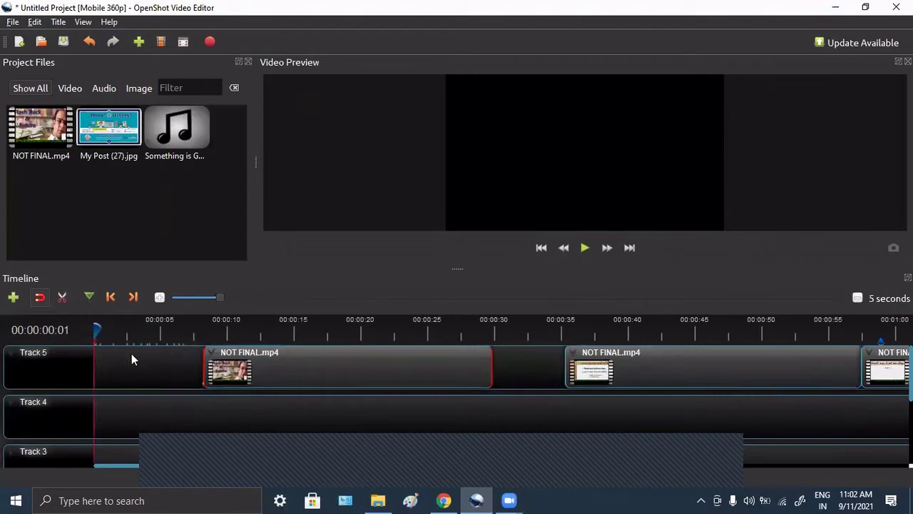
left_click(110, 138)
mouse_move(108, 139)
left_mouse_down()
mouse_move(96, 351)
mouse_move(85, 344)
left_mouse_up()
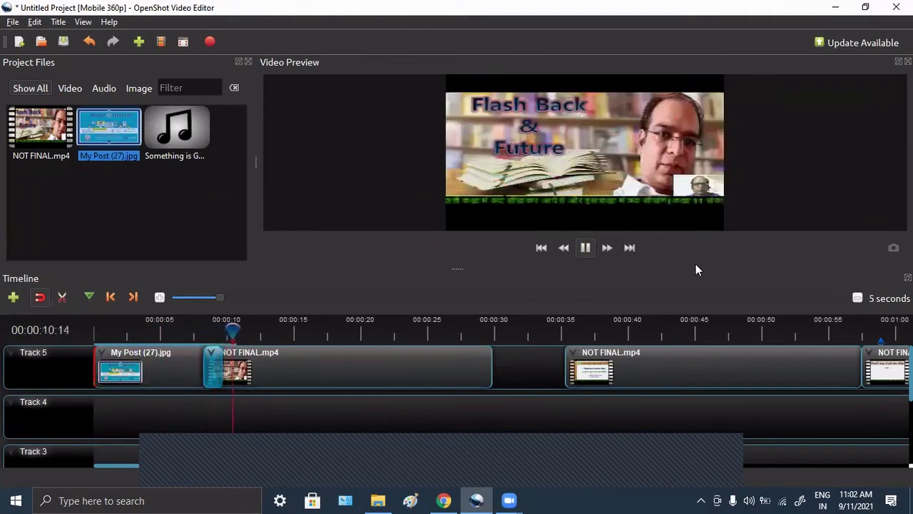
Replay the image-to-lecture crossfade from about 00:00:07:04 to review the overlap.
left_click(585, 248)
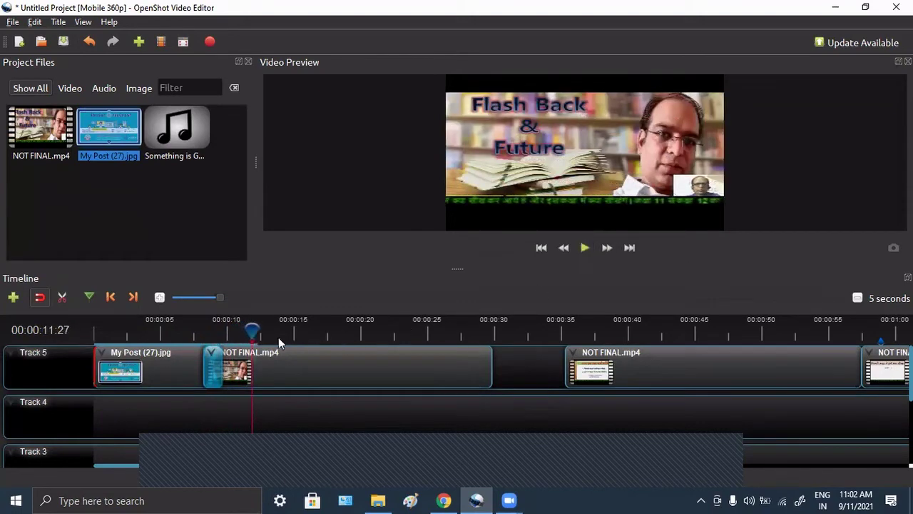
left_click_drag(278, 337, 189, 331)
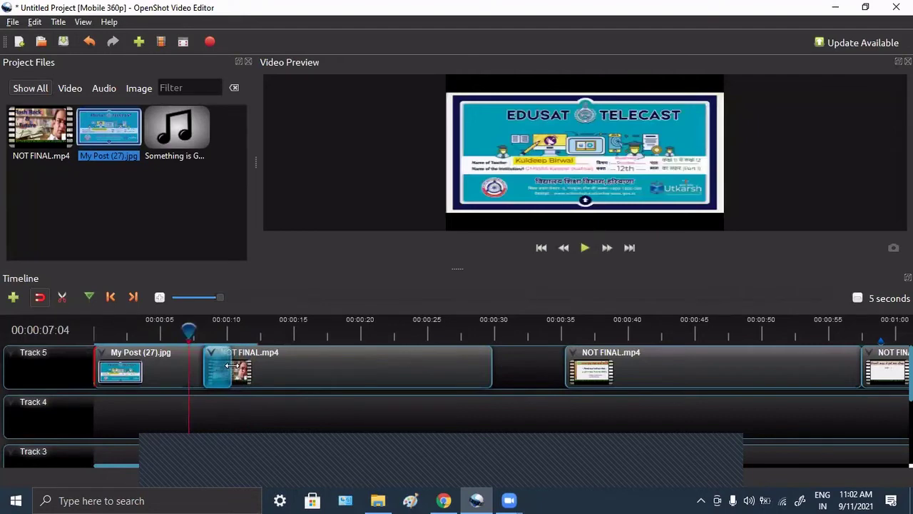
left_click(584, 248)
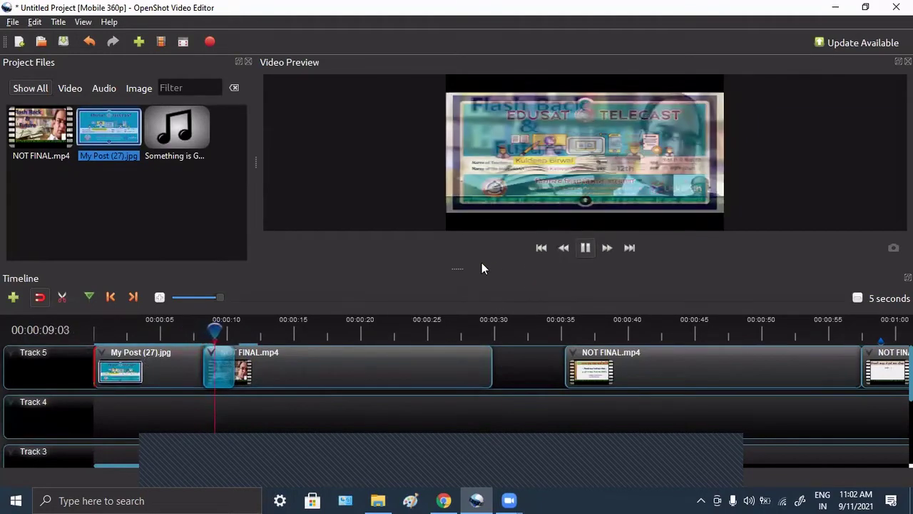
left_click(584, 248)
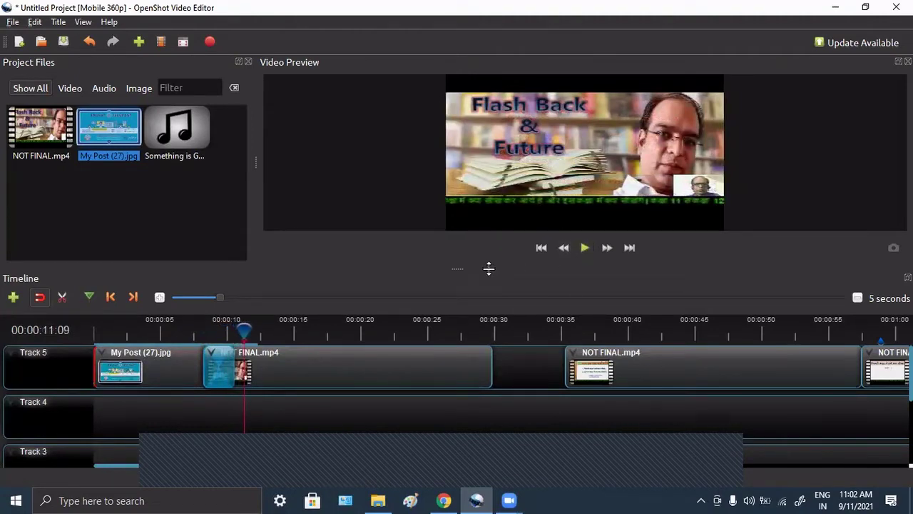
left_click_drag(246, 326, 180, 320)
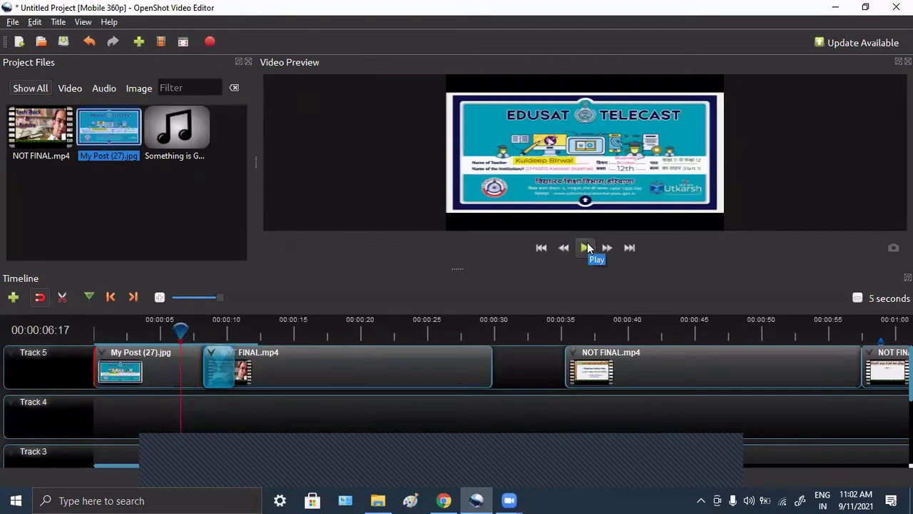
left_click(587, 248)
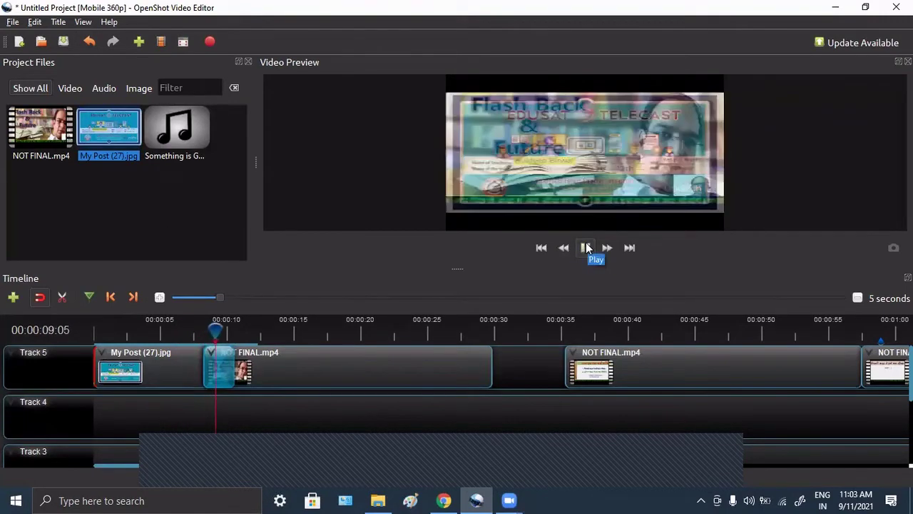
left_click(586, 248)
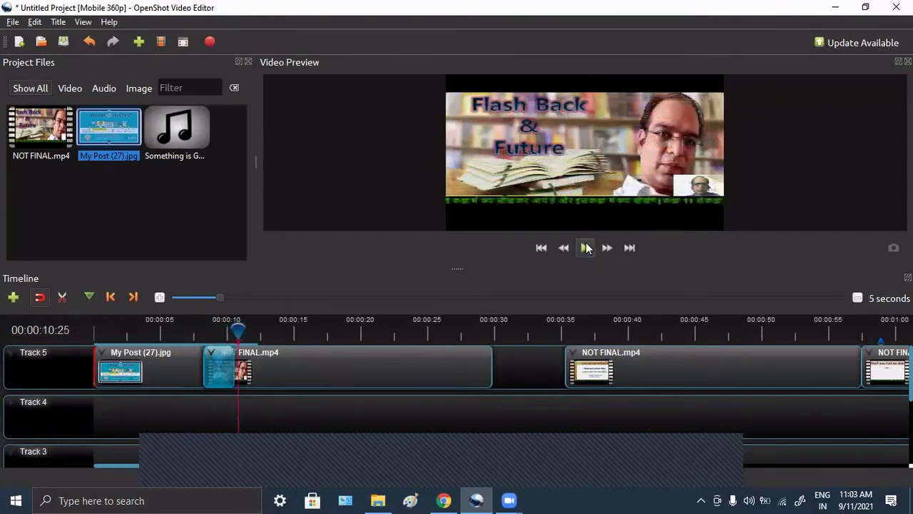
Shift the first NOT FINAL.mp4 clip right and delete the transition after My Post.
left_click_drag(316, 368, 372, 369)
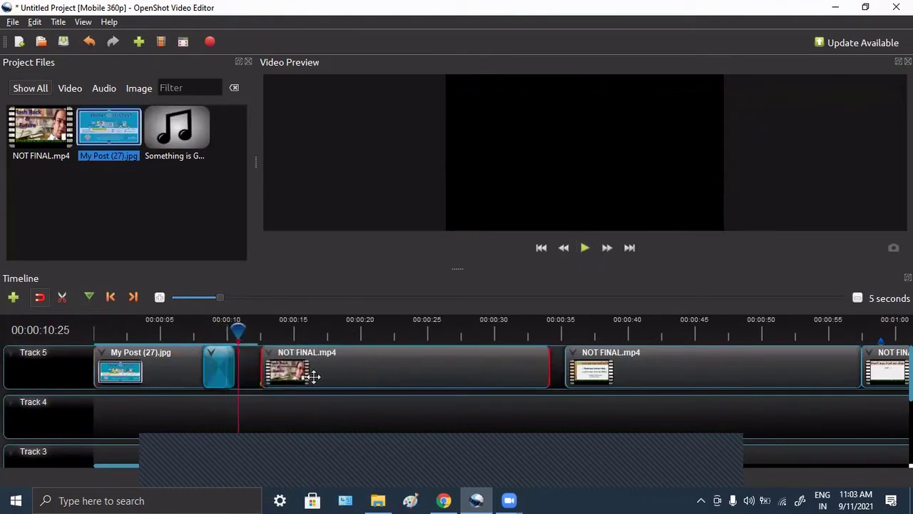
left_click(224, 365)
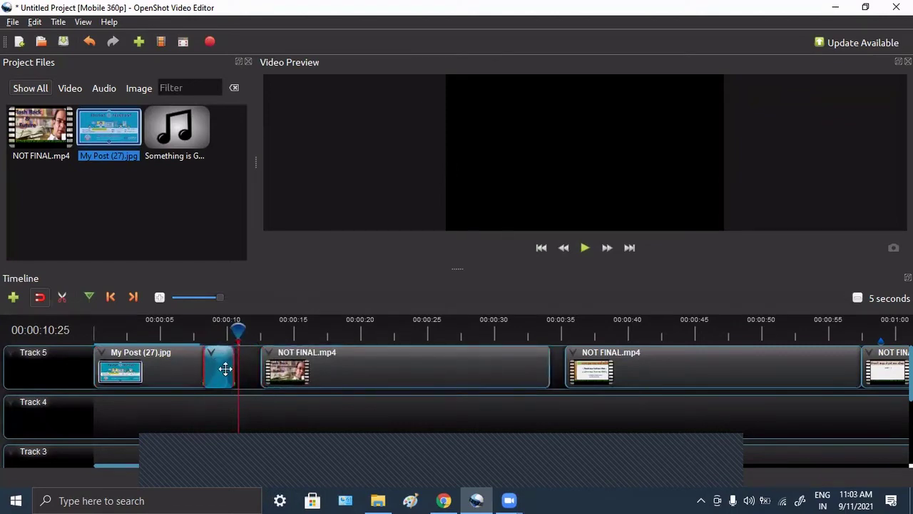
key("Delete")
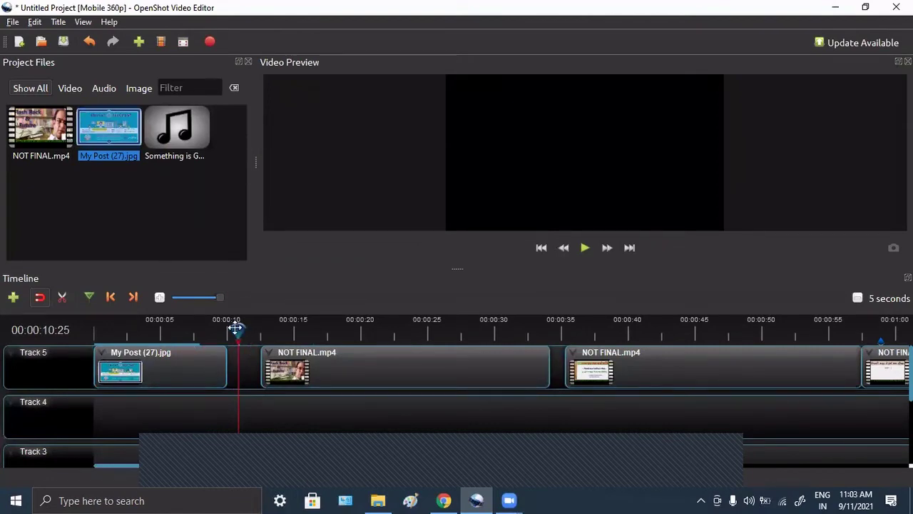
Set the playhead near 00:00:05:07 and trim the My Post (27).jpg clip's end to it.
left_click_drag(237, 330, 201, 330)
left_click(162, 330)
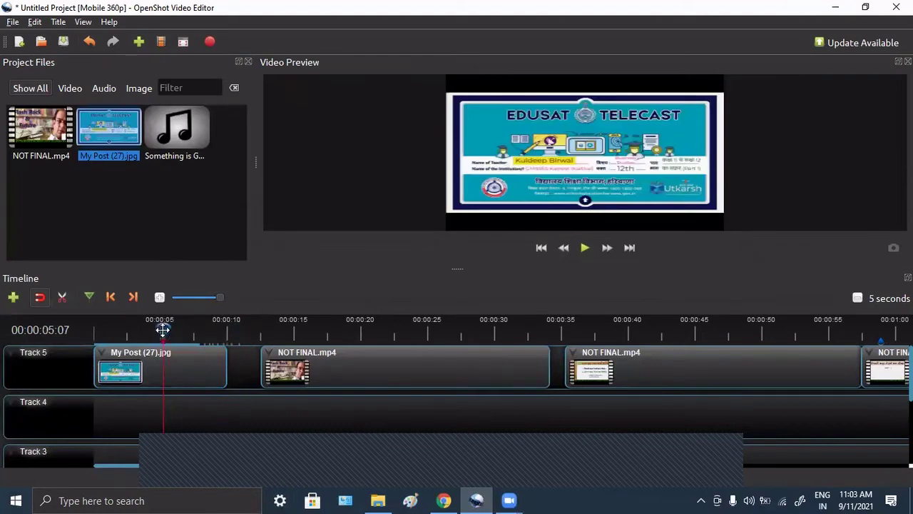
right_click(188, 372)
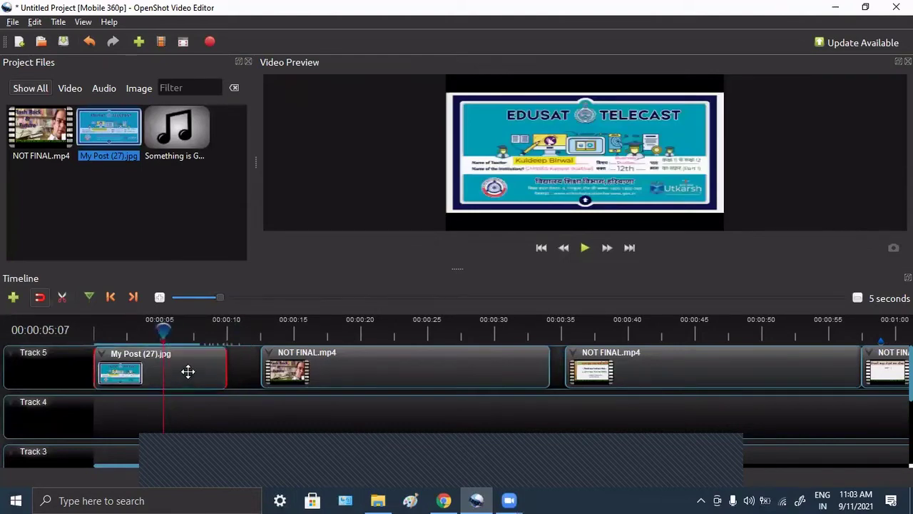
mouse_move(256, 298)
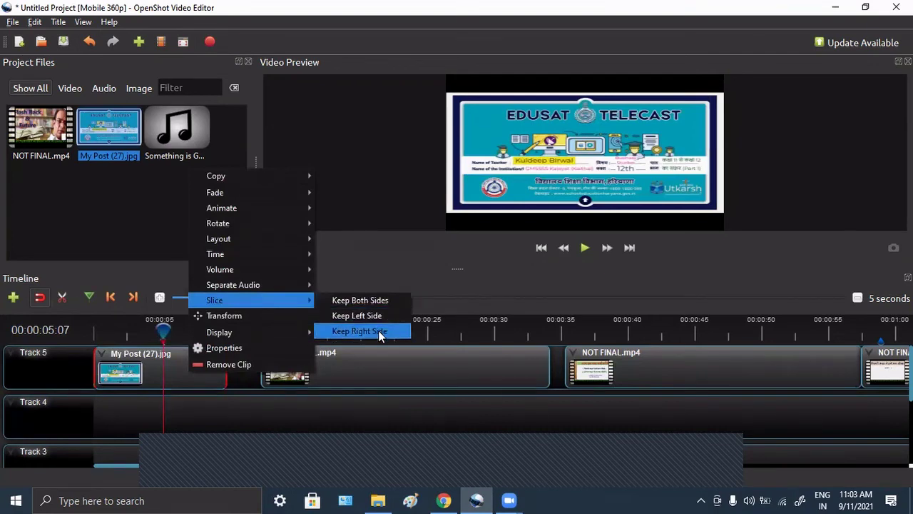
left_click(373, 252)
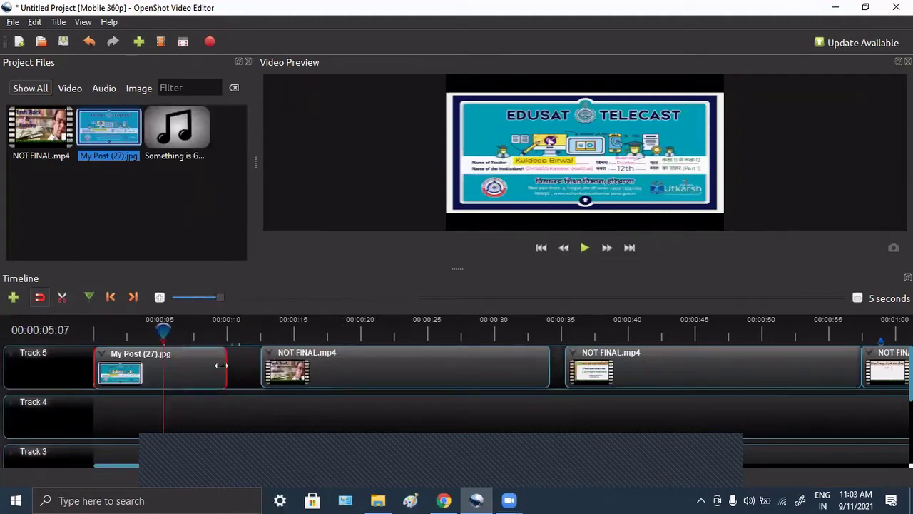
left_click_drag(221, 365, 165, 361)
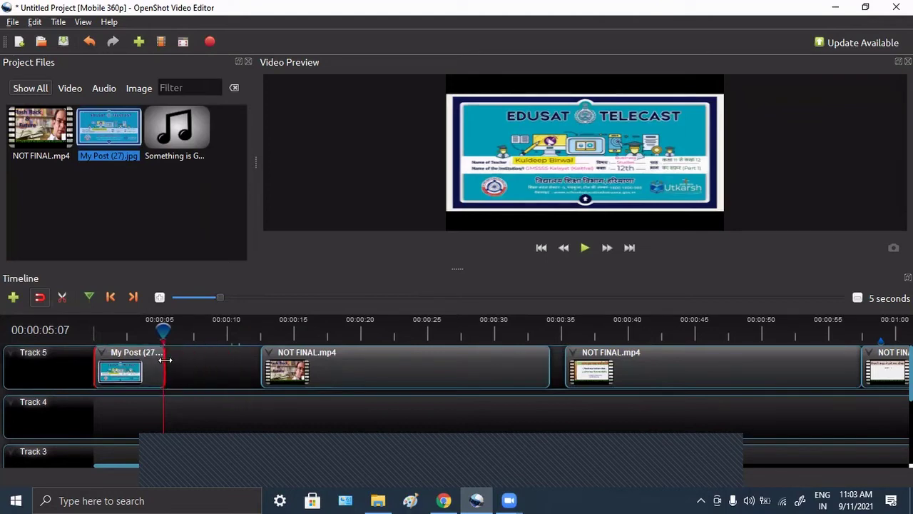
Trim the image clip slightly and slide both NOT FINAL.mp4 clips left to close the gaps.
left_click_drag(164, 329, 137, 329)
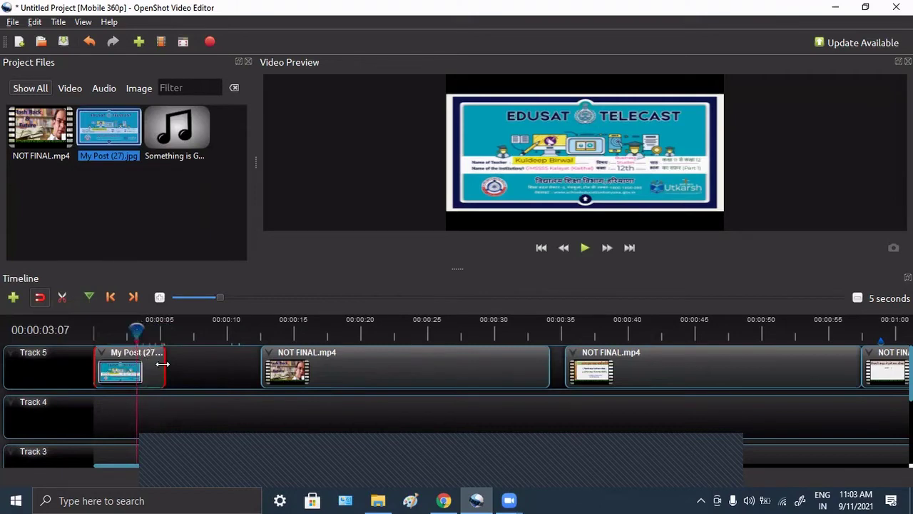
left_click_drag(165, 368, 163, 368)
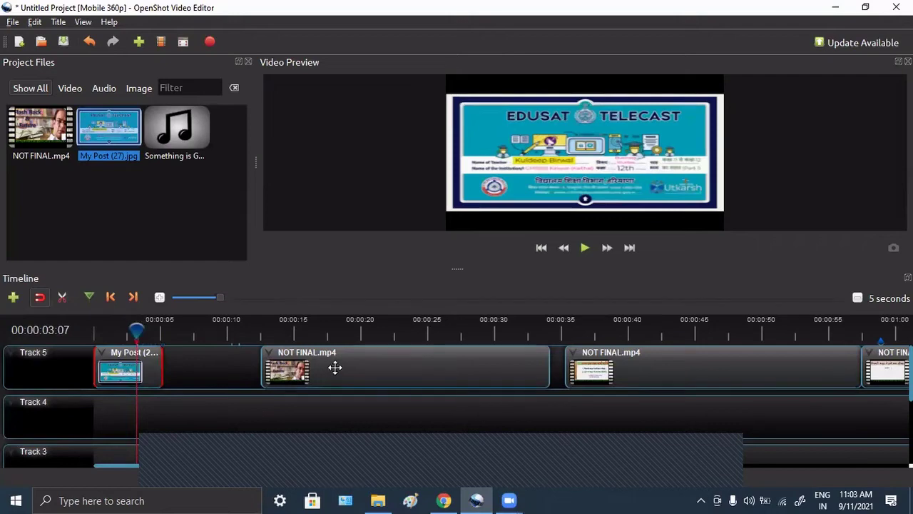
left_click_drag(336, 366, 244, 354)
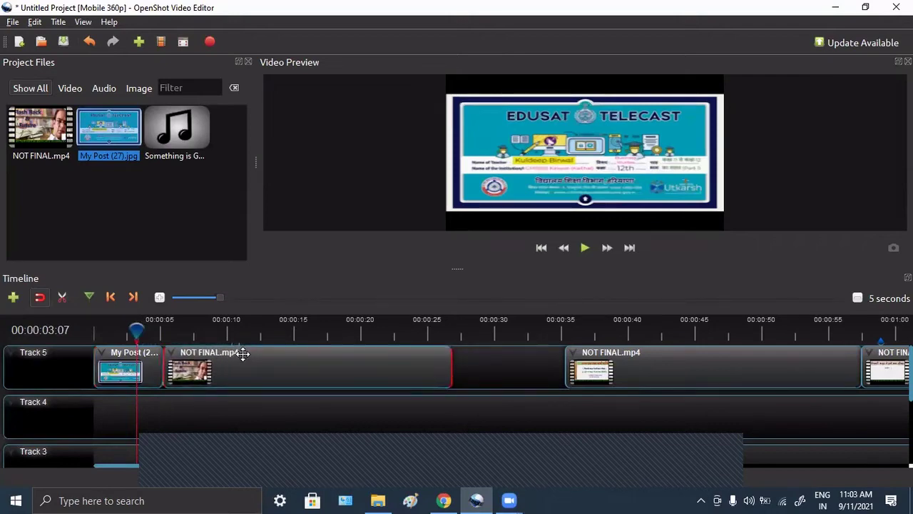
left_click_drag(578, 366, 468, 354)
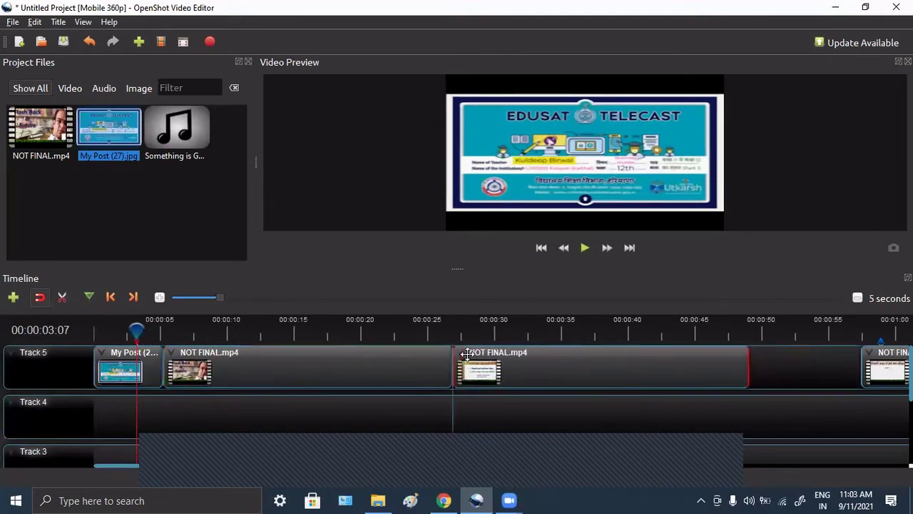
Play Track 5 from the beginning to preview the back-to-back clips.
left_click_drag(136, 332, 72, 329)
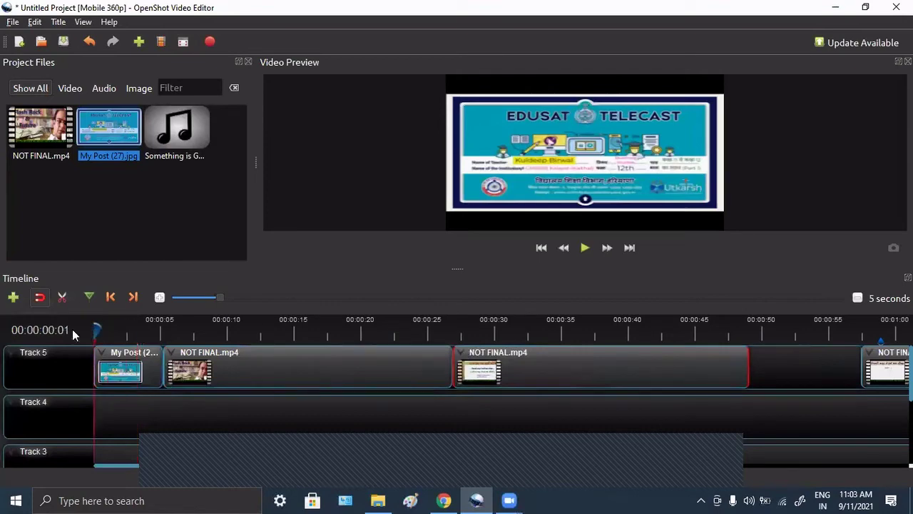
left_click(585, 248)
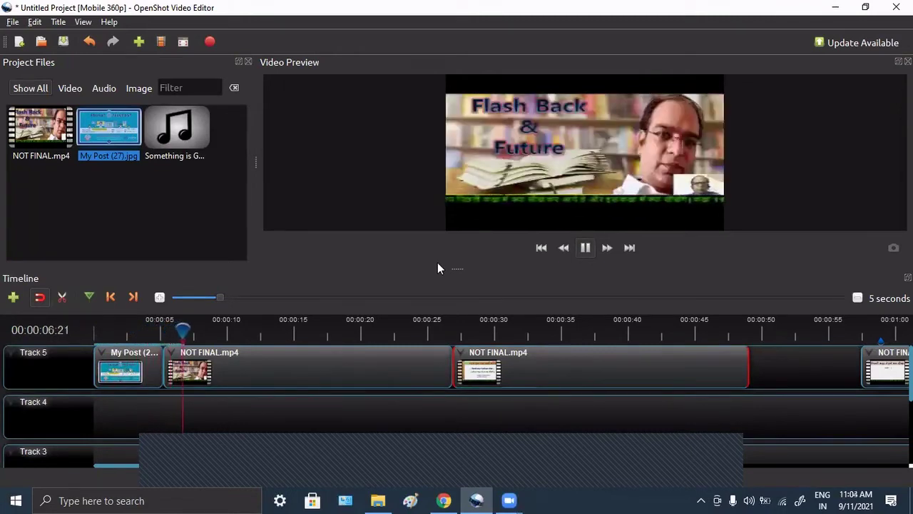
left_click(585, 248)
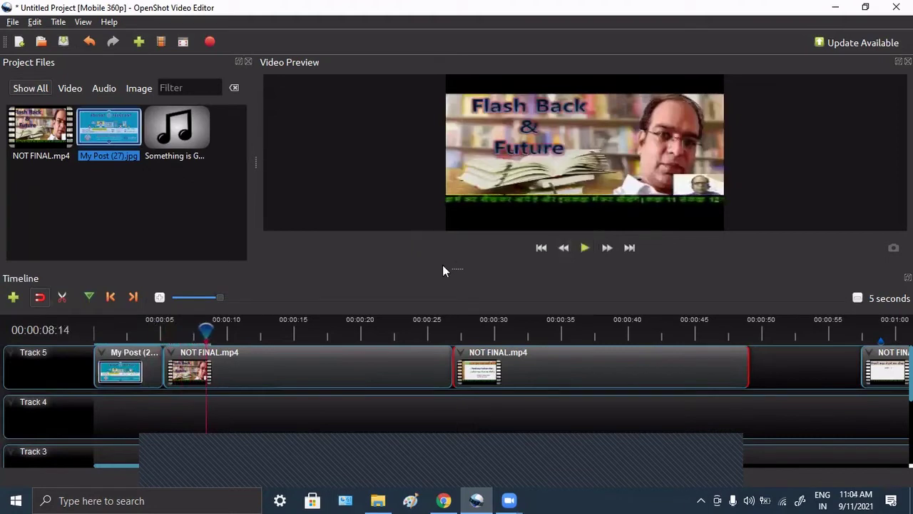
Push the second, then the first NOT FINAL.mp4 clip right, reopening gaps.
left_click_drag(205, 330, 150, 330)
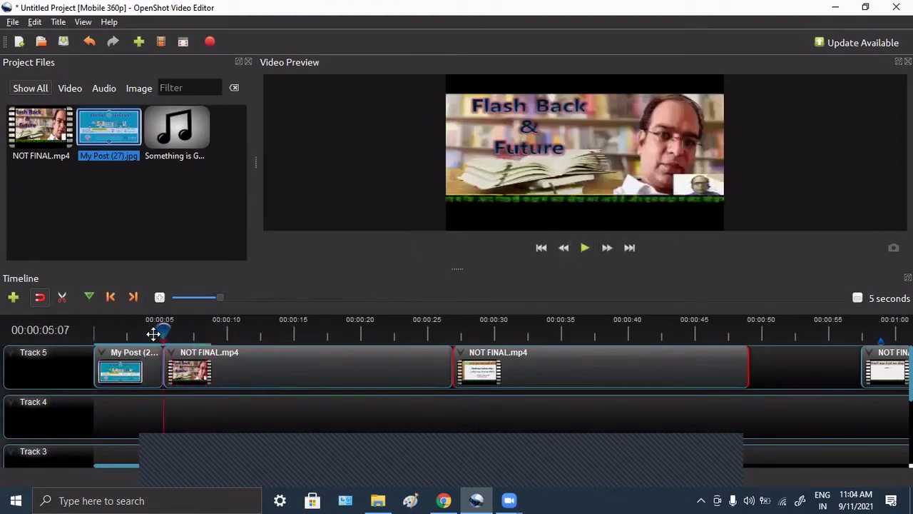
left_click_drag(544, 368, 622, 368)
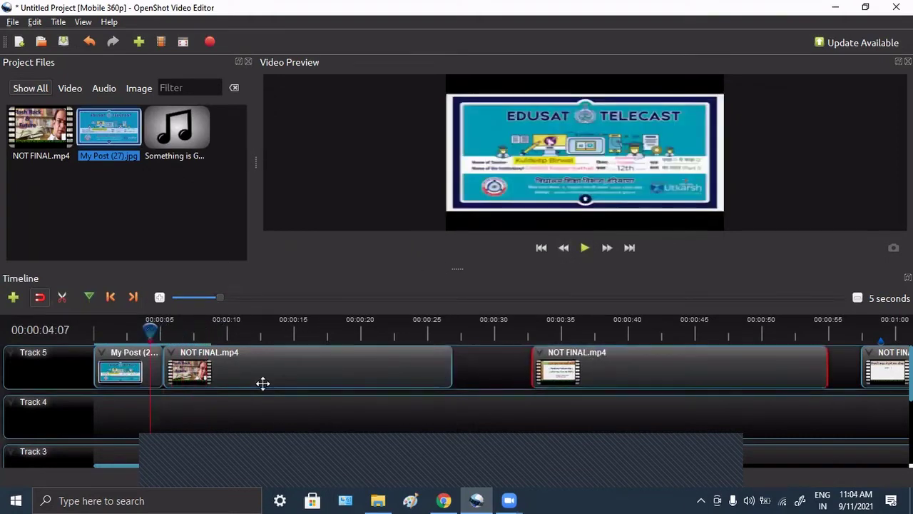
left_click_drag(256, 375, 297, 375)
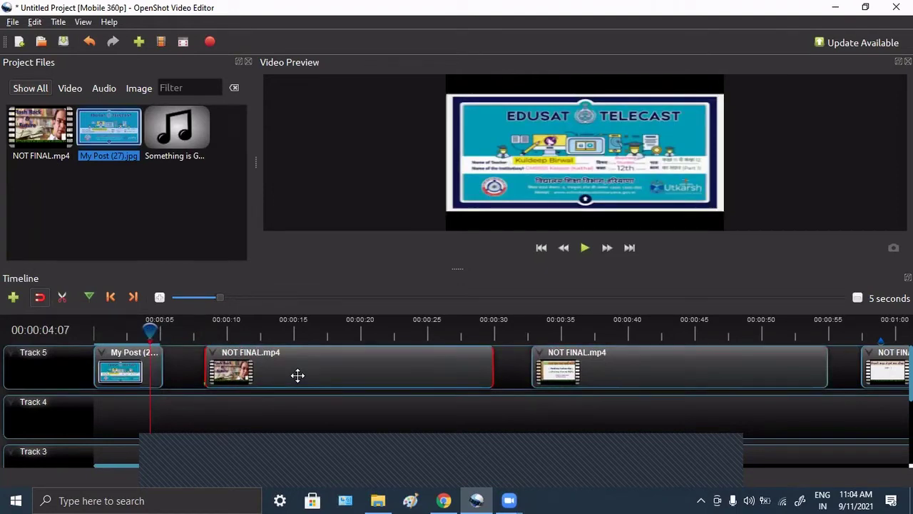
left_click_drag(156, 329, 174, 328)
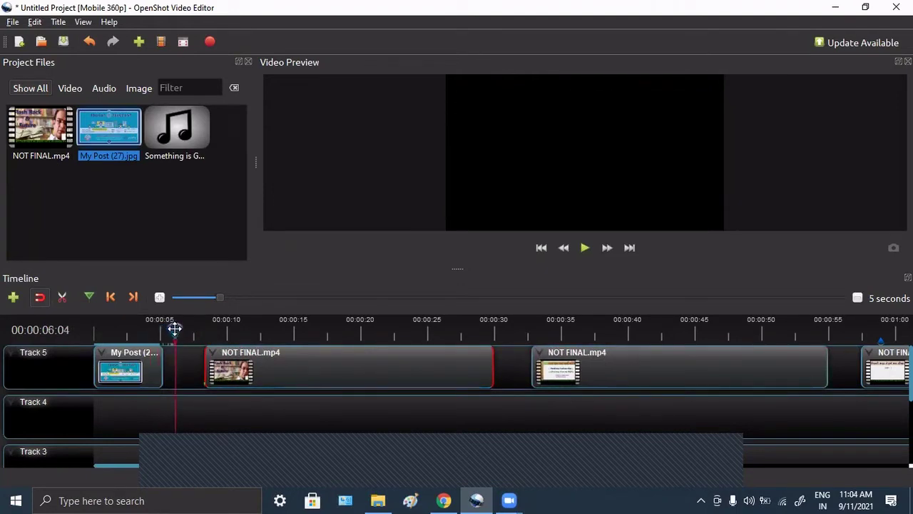
Handle the music and NOT FINAL.mp4 files in Project Files, then set the playhead into the first clip.
mouse_move(171, 151)
left_mouse_down()
mouse_move(157, 226)
mouse_move(161, 212)
left_mouse_up()
left_click_drag(189, 143, 179, 148)
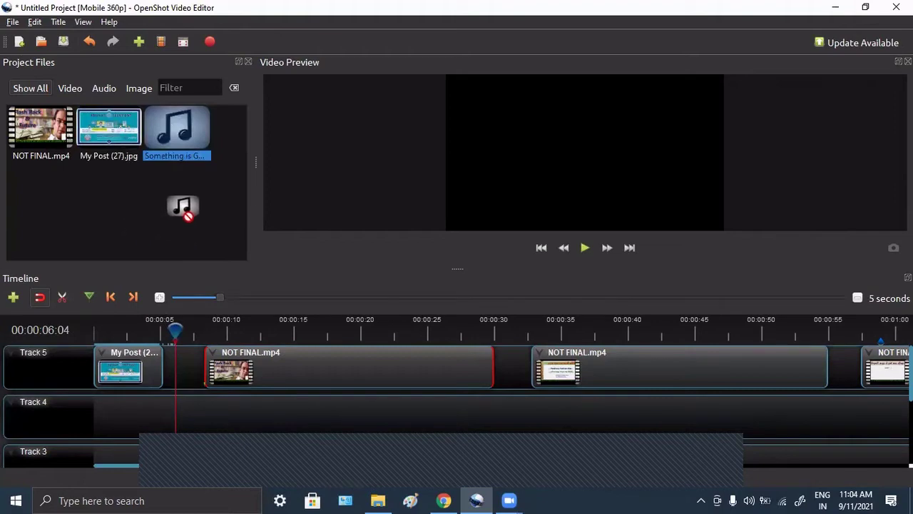
left_click(42, 139)
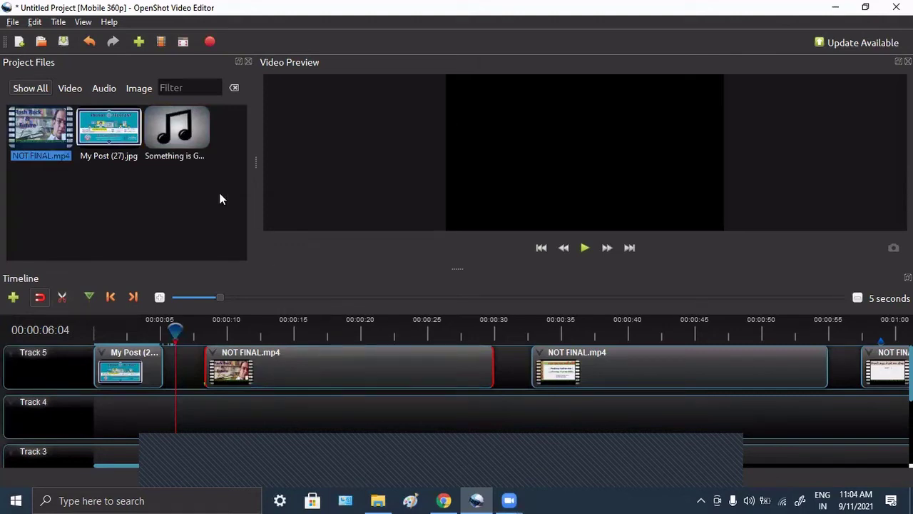
mouse_move(178, 132)
left_mouse_down()
mouse_move(112, 224)
mouse_move(170, 150)
left_mouse_up()
left_click(189, 224)
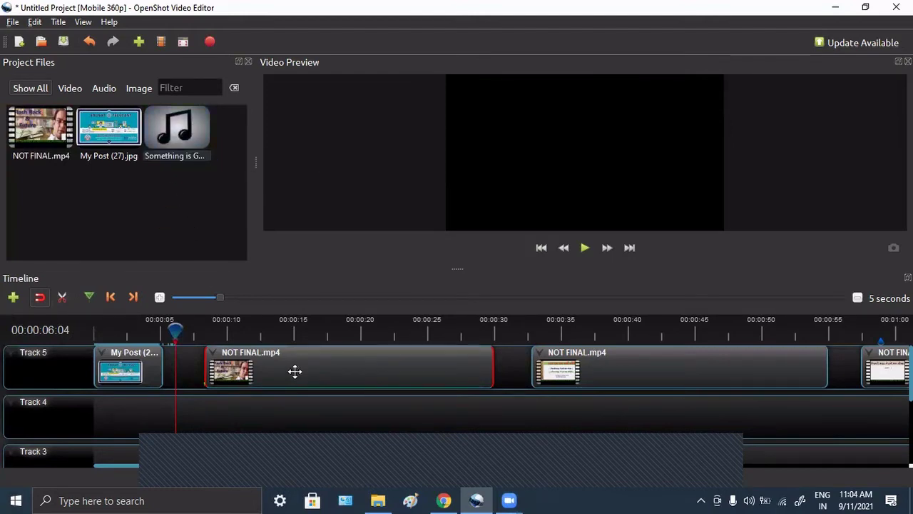
left_click(194, 332)
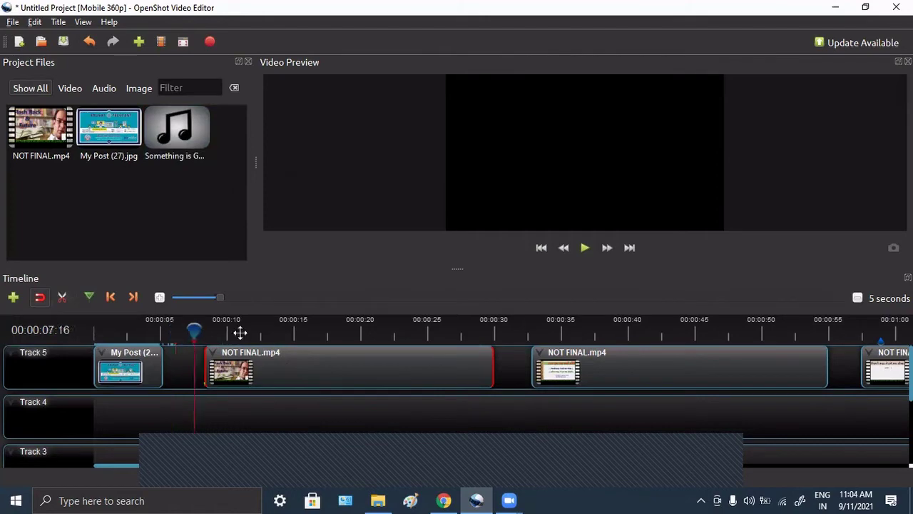
left_click(246, 332)
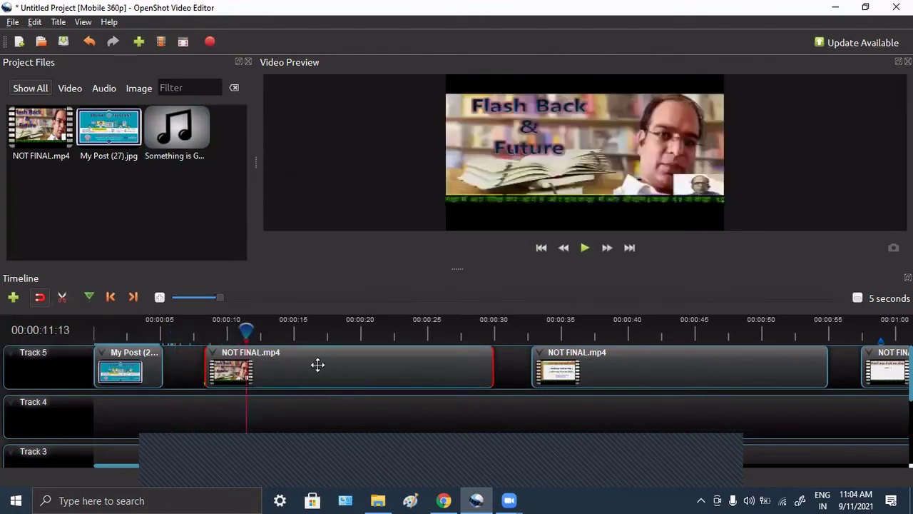
Separate the first NOT FINAL.mp4 clip's audio as a Single Clip (all channels).
right_click(318, 364)
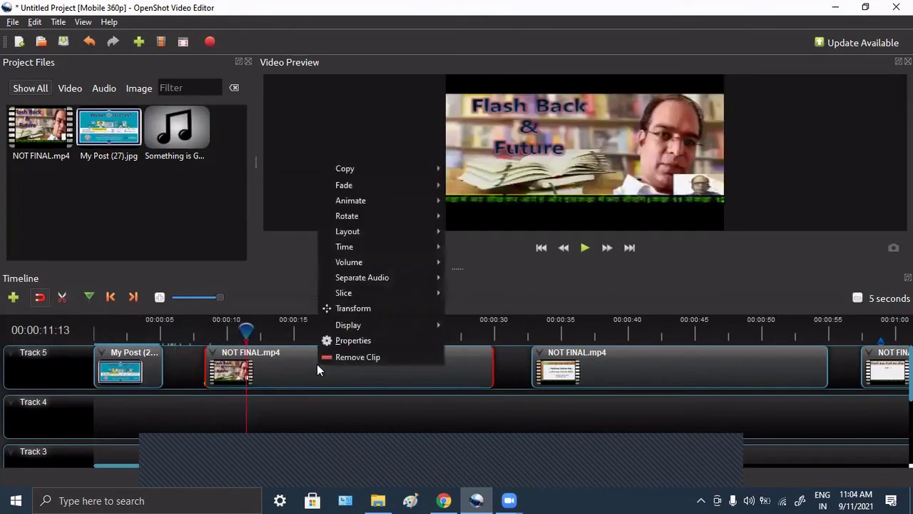
mouse_move(380, 278)
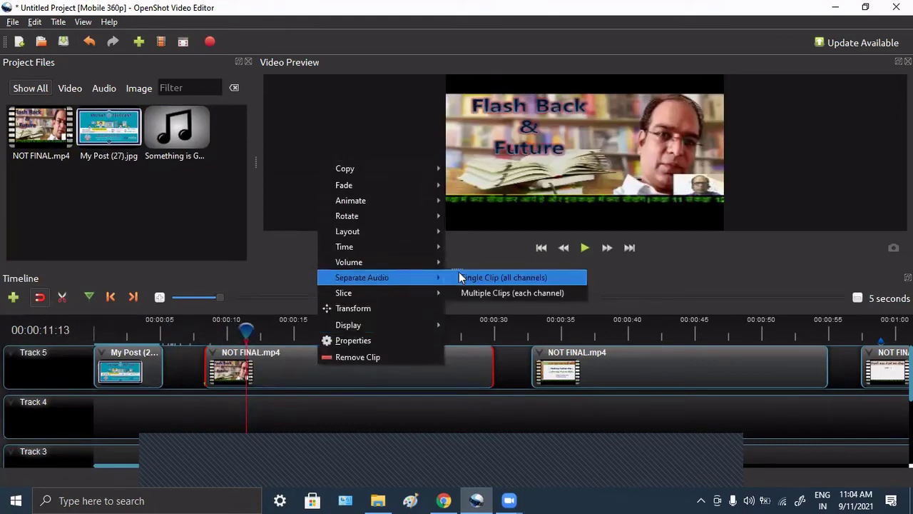
left_click(537, 279)
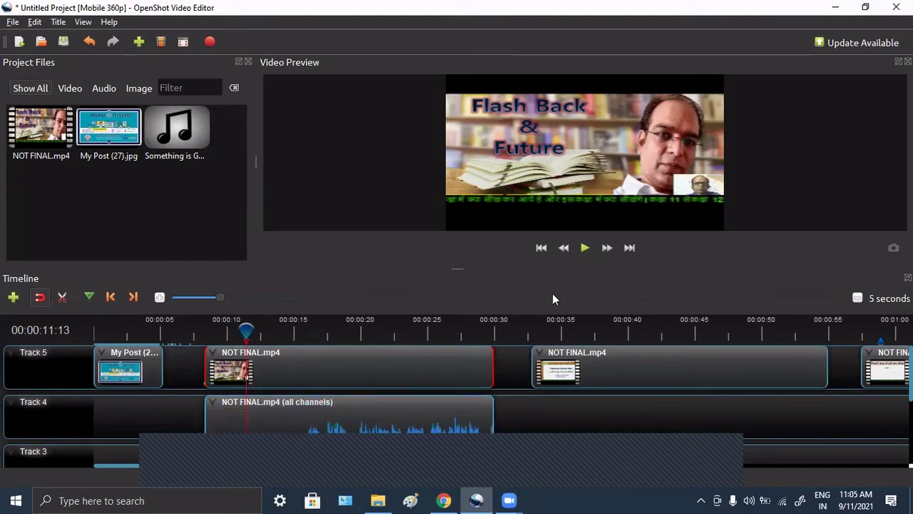
Enlarge the timeline and delete the separated audio clip from Track 4.
left_click_drag(453, 266, 459, 190)
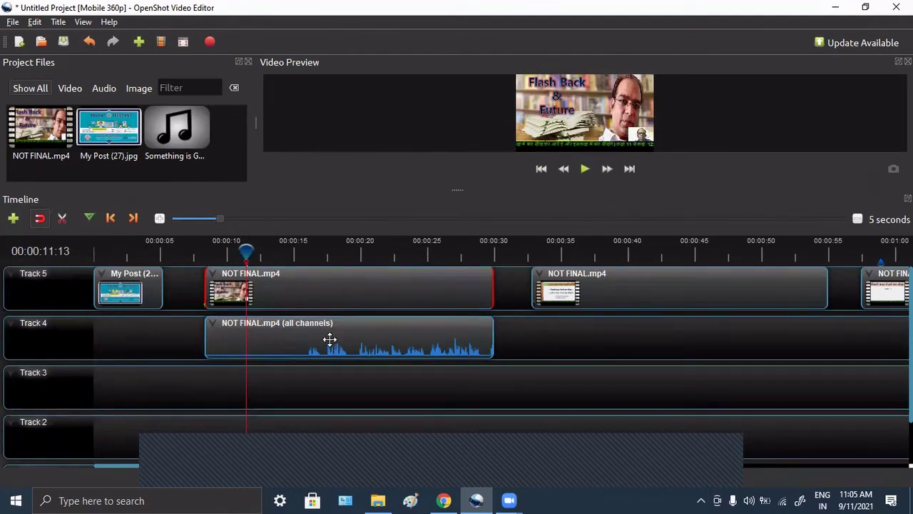
left_click(329, 340)
key("Delete")
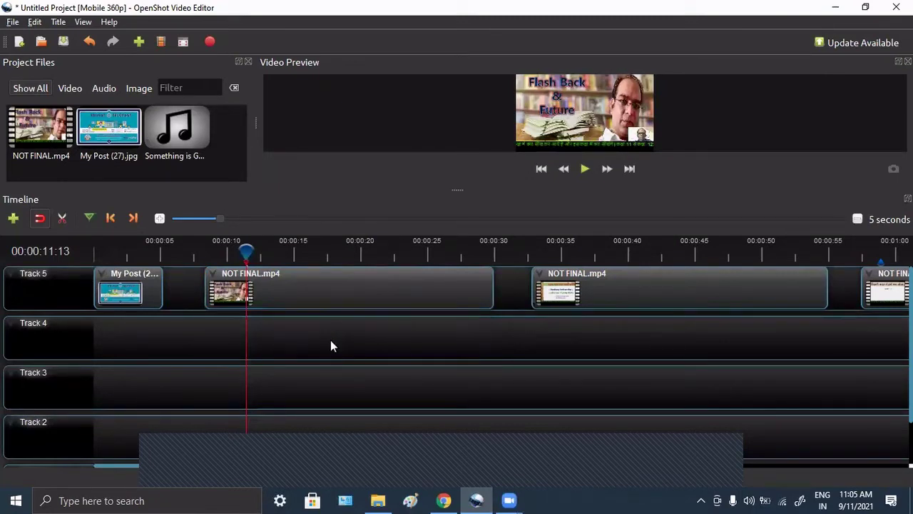
Add Something is Going On - Godmode.mp3 to Track 4, starting alongside the first lecture clip.
left_click(192, 140)
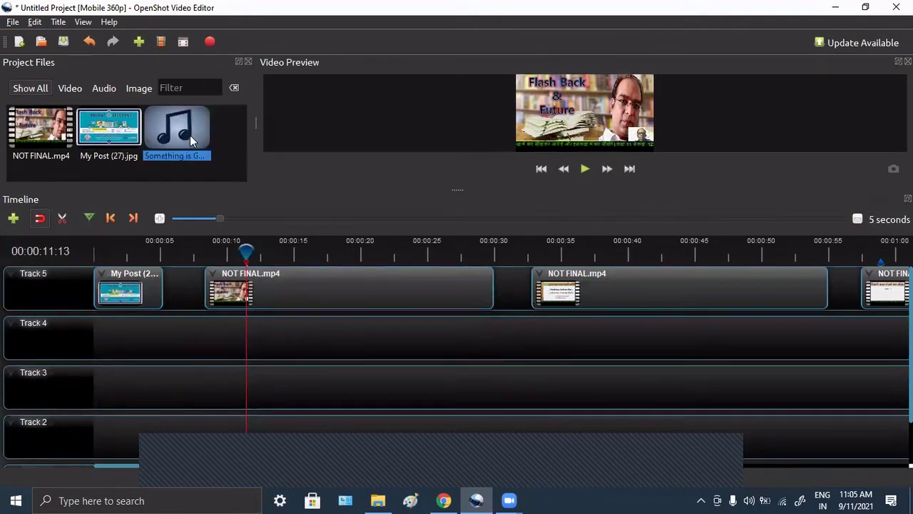
mouse_move(191, 140)
left_mouse_down()
mouse_move(249, 296)
mouse_move(222, 324)
mouse_move(267, 328)
left_mouse_up()
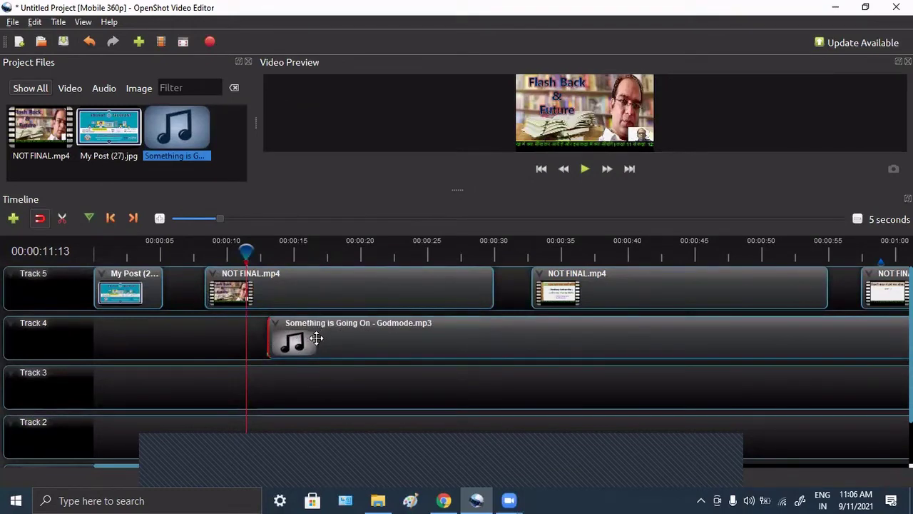
left_click_drag(316, 337, 257, 335)
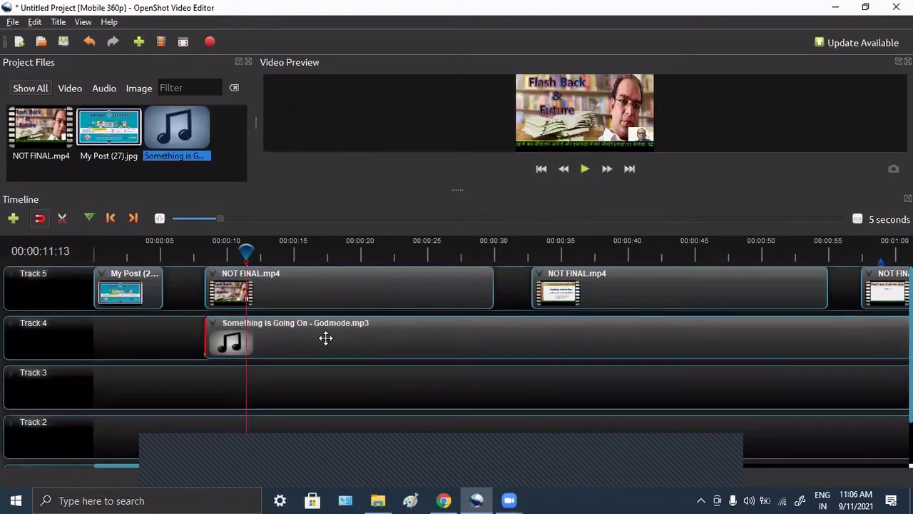
left_click_drag(323, 336, 321, 331)
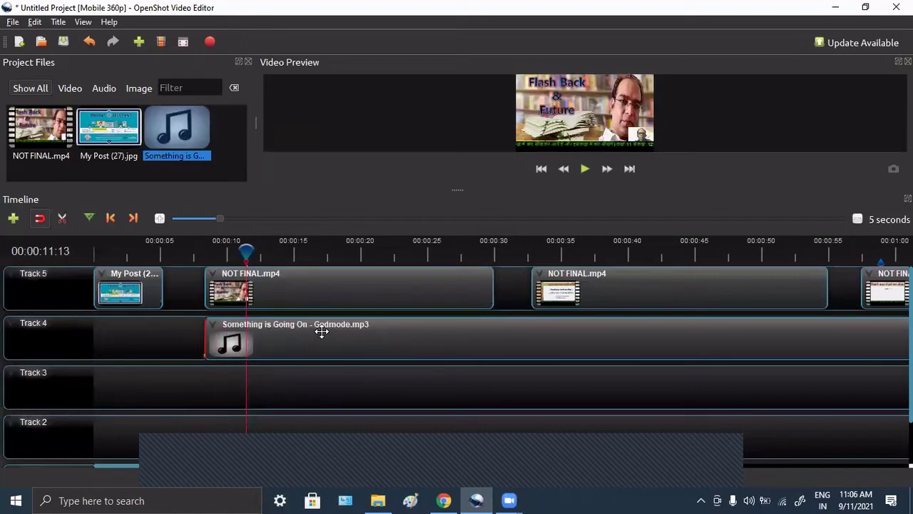
Enlarge the video preview and play from about 0:08 to check the music against the lecture.
left_click_drag(244, 249, 201, 244)
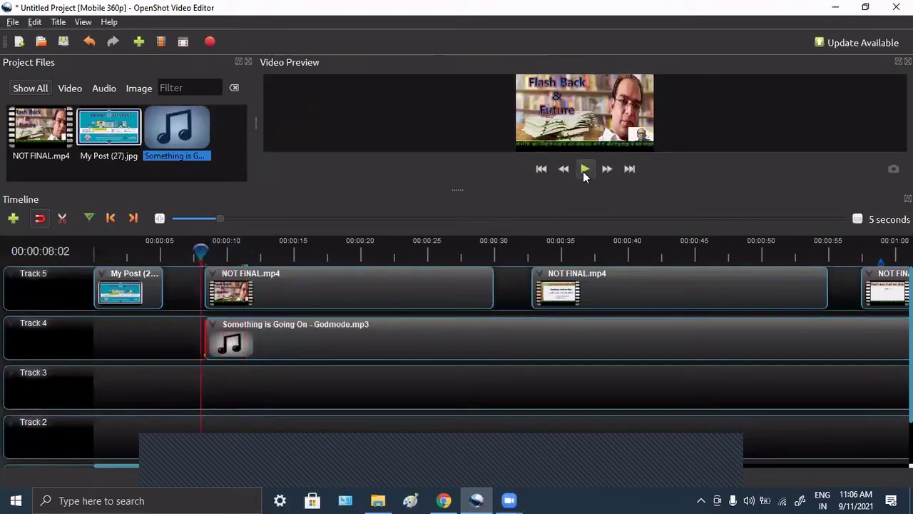
left_click_drag(454, 201, 456, 236)
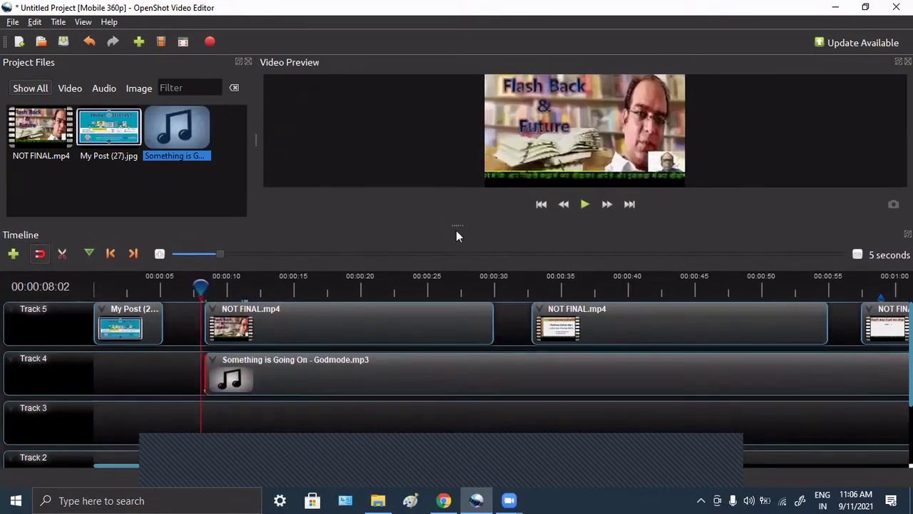
left_click(585, 204)
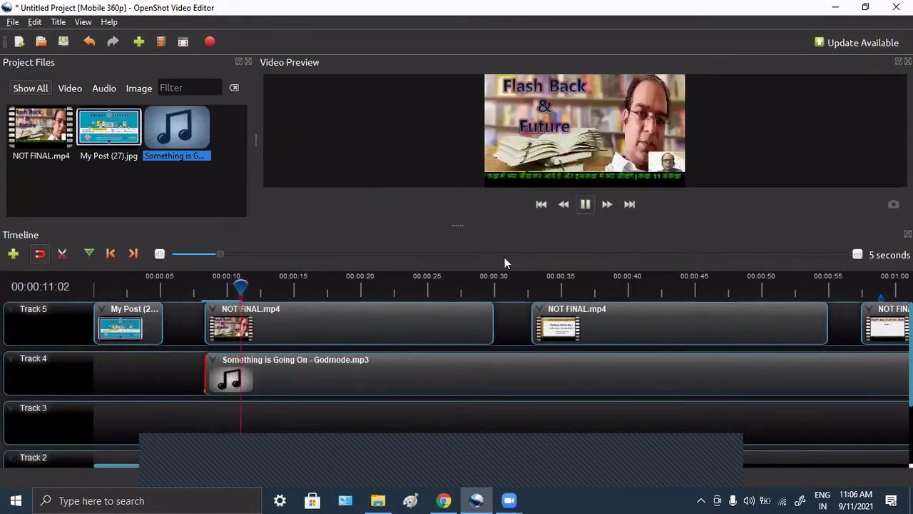
left_click(587, 205)
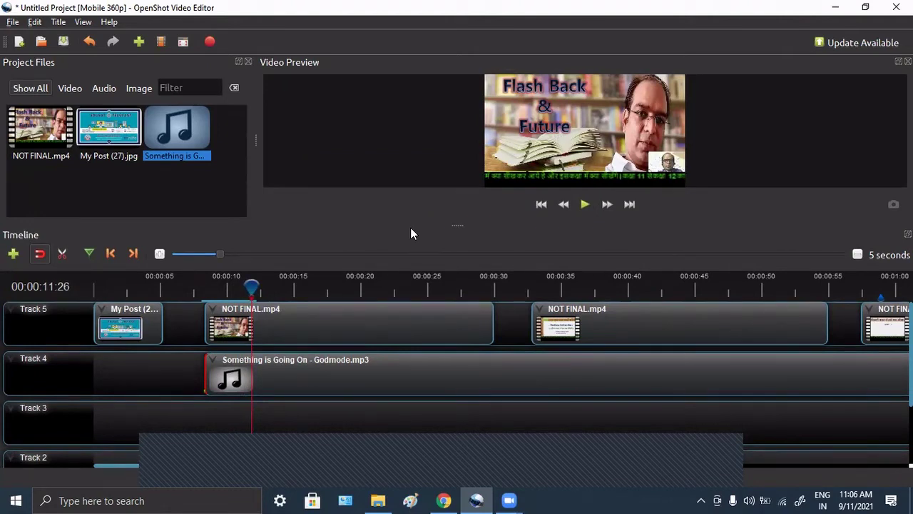
left_click_drag(251, 286, 198, 286)
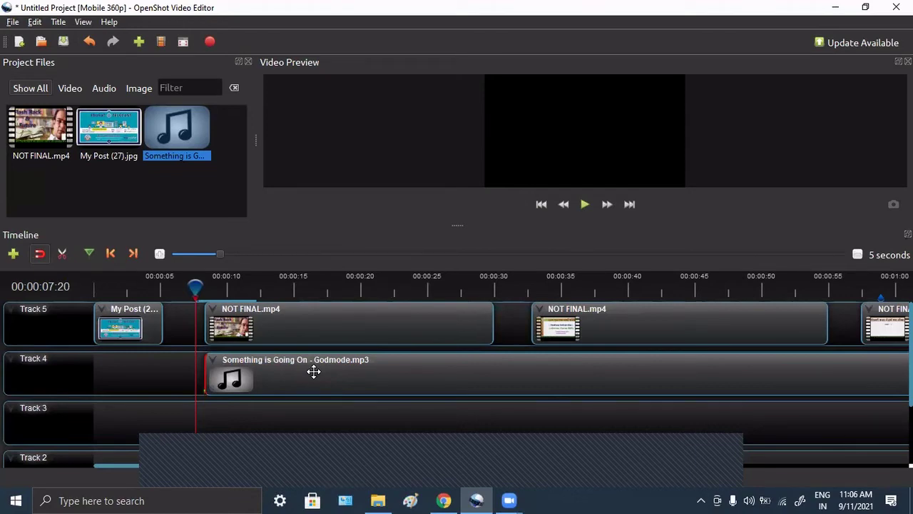
left_click_drag(193, 287, 230, 287)
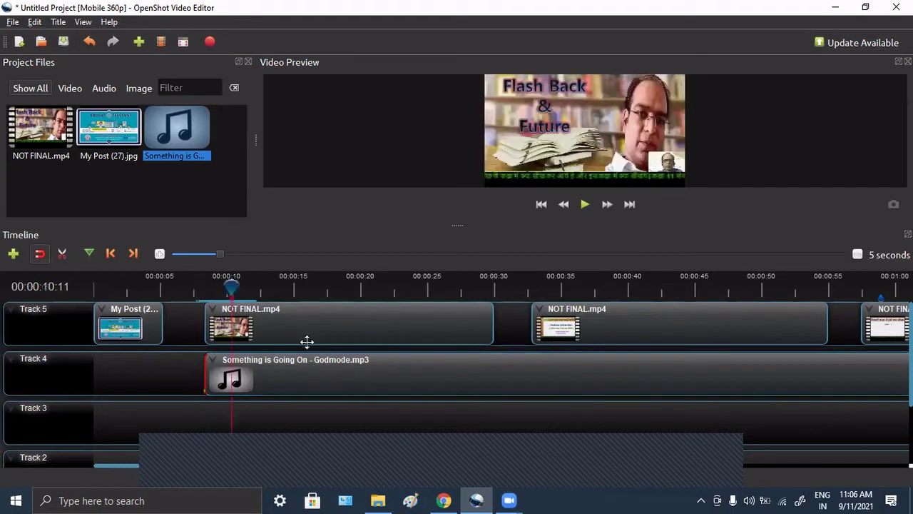
left_click_drag(348, 367, 335, 370)
Apply Volume > Entire Clip > Level 70% to the Godmode.mp3 clip on Track 4.
right_click(336, 370)
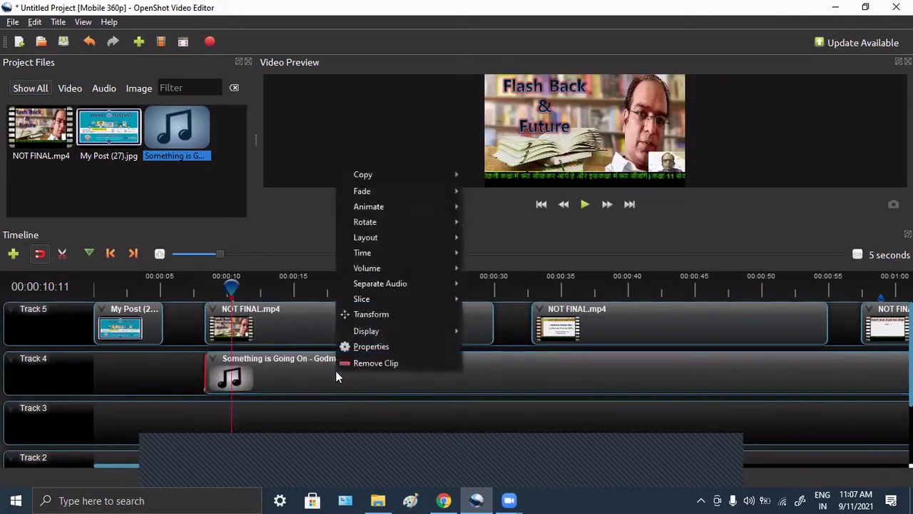
mouse_move(390, 272)
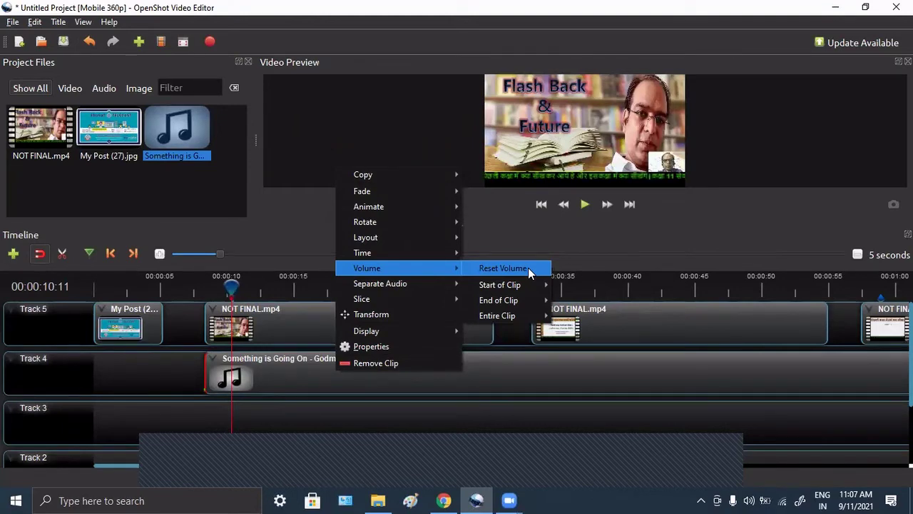
mouse_move(526, 282)
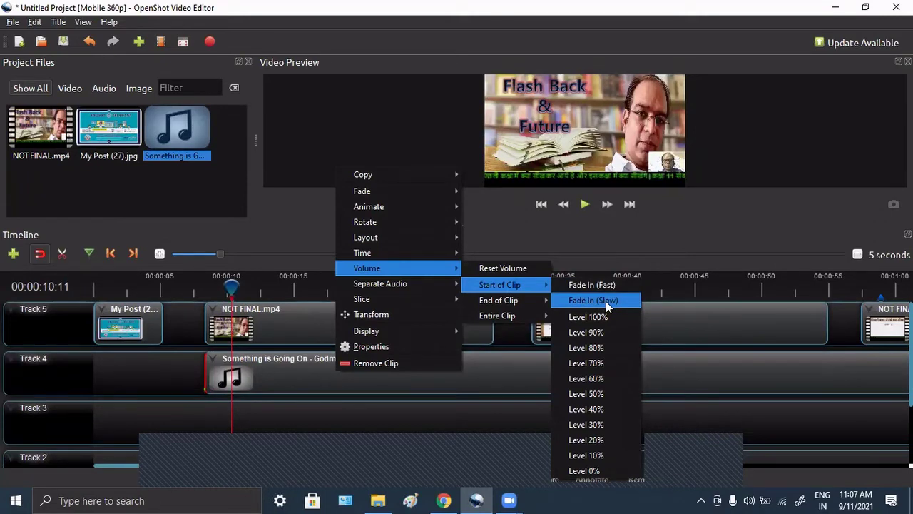
mouse_move(516, 301)
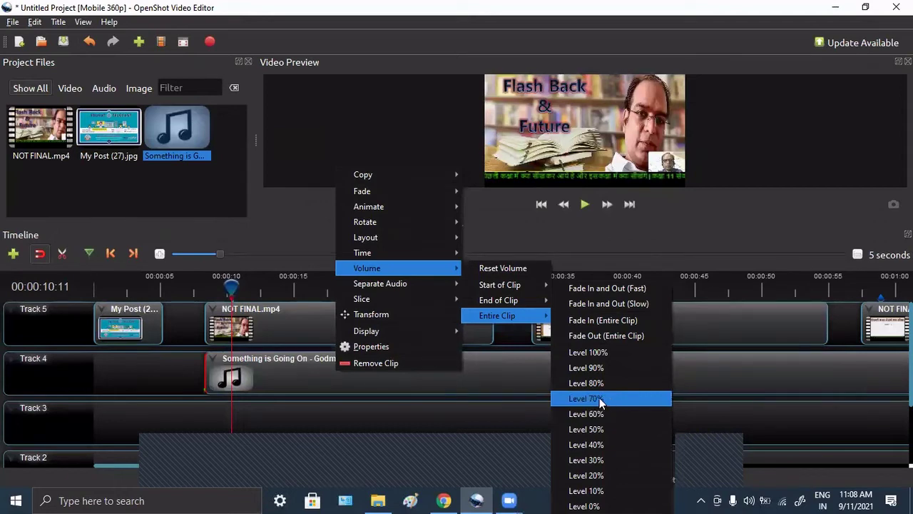
left_click(599, 397)
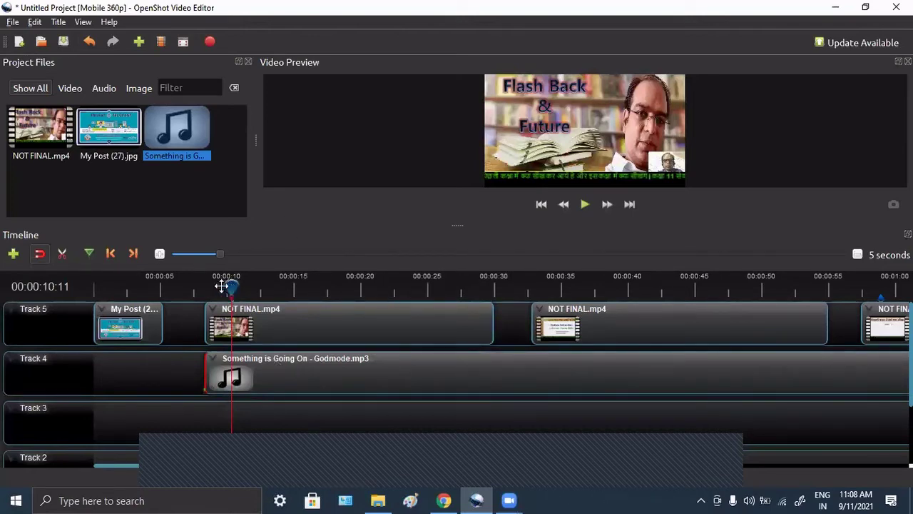
Snap the first NOT FINAL.mp4 clip and the Godmode.mp3 music clip to start at about 0:07, then play back.
left_click(194, 286)
left_click(285, 325)
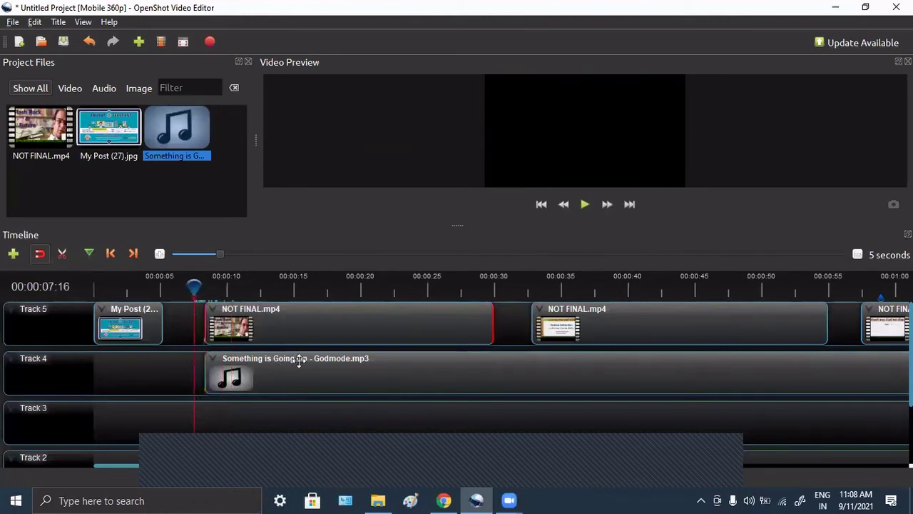
left_click_drag(297, 332, 287, 330)
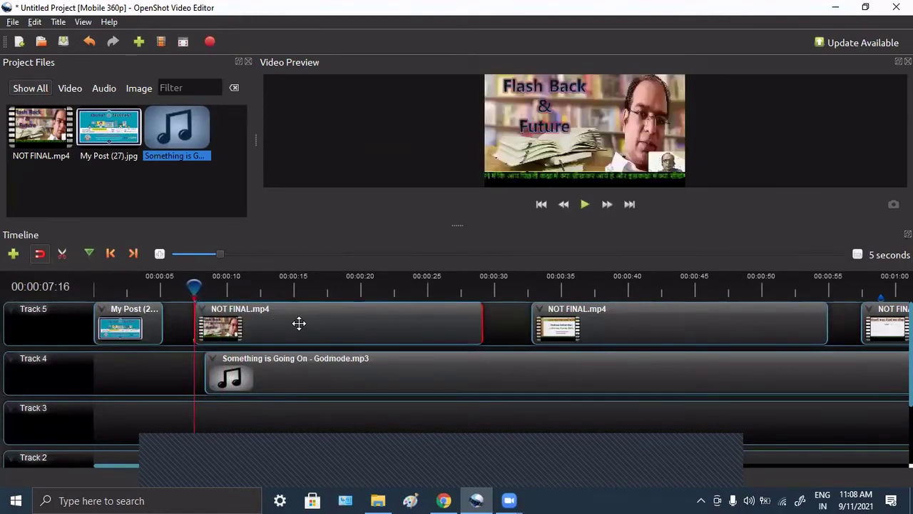
left_click_drag(287, 369, 275, 368)
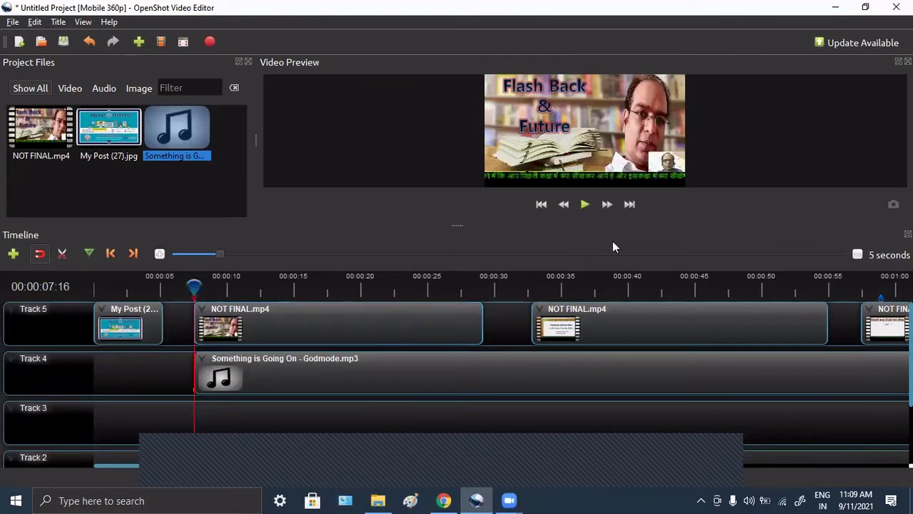
left_click(584, 205)
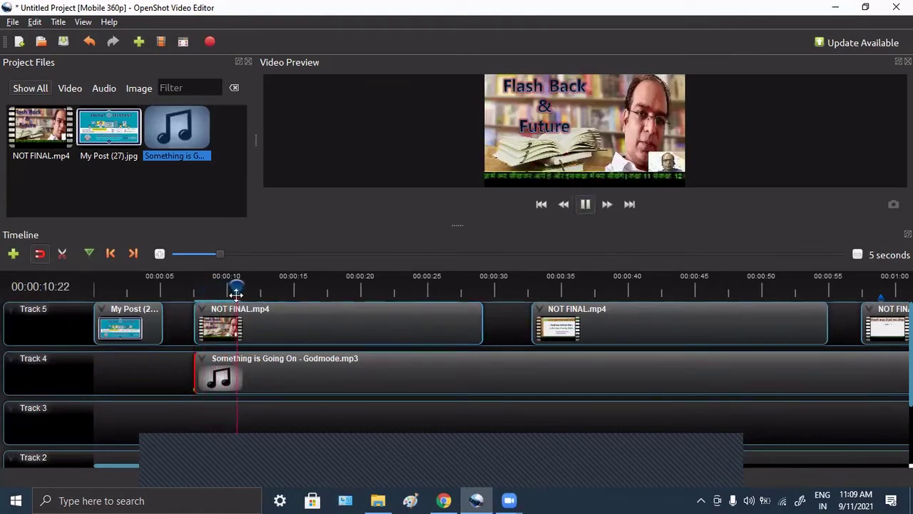
left_click_drag(272, 280, 332, 281)
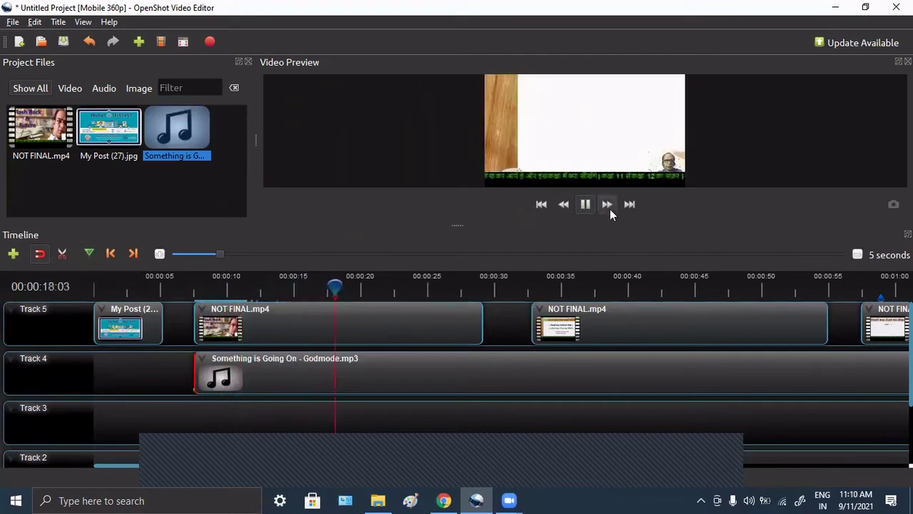
left_click(586, 204)
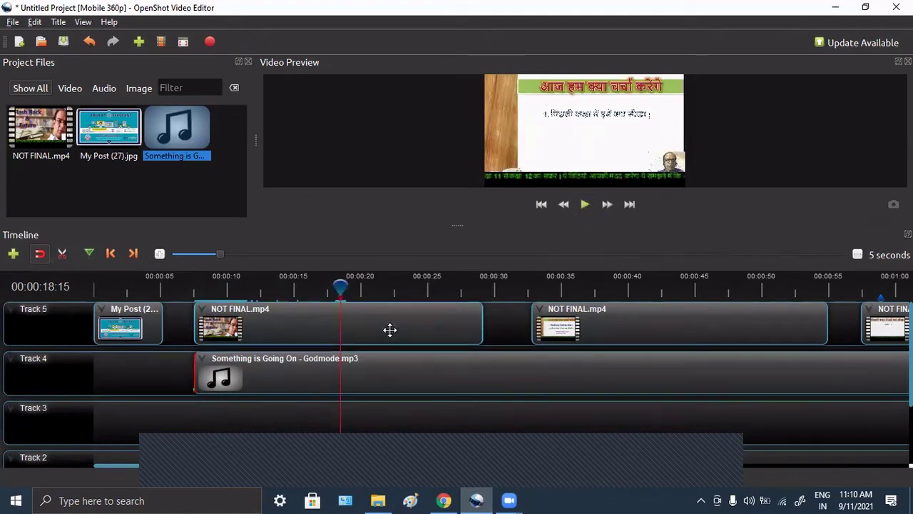
left_click(364, 326)
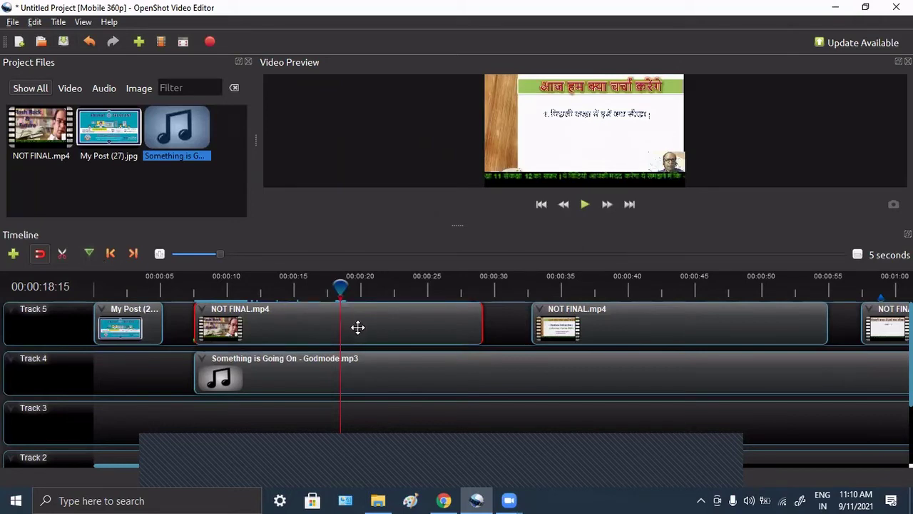
Slice the first NOT FINAL.mp4 clip at the 18-second playhead, keeping both sides.
right_click(358, 327)
mouse_move(421, 258)
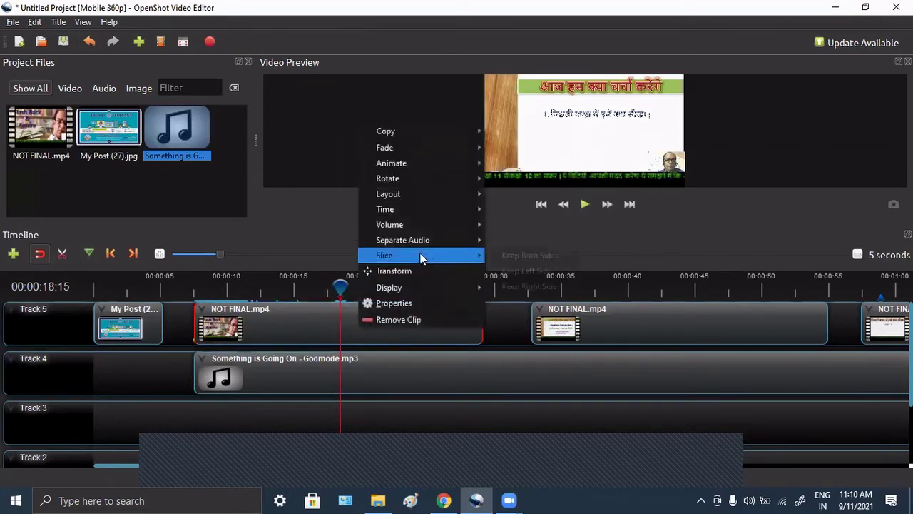
left_click(514, 256)
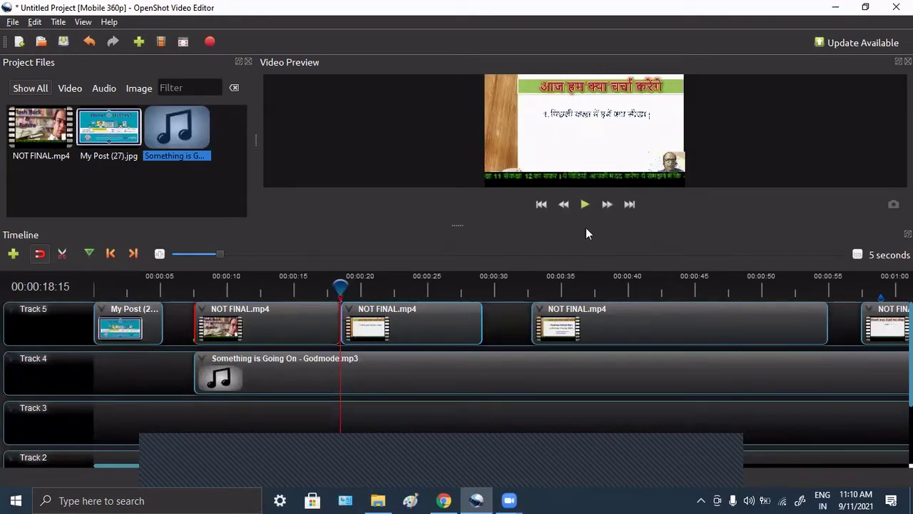
Trim the second lecture piece with Keep Right Side so it starts at about 20 seconds.
left_click(578, 206)
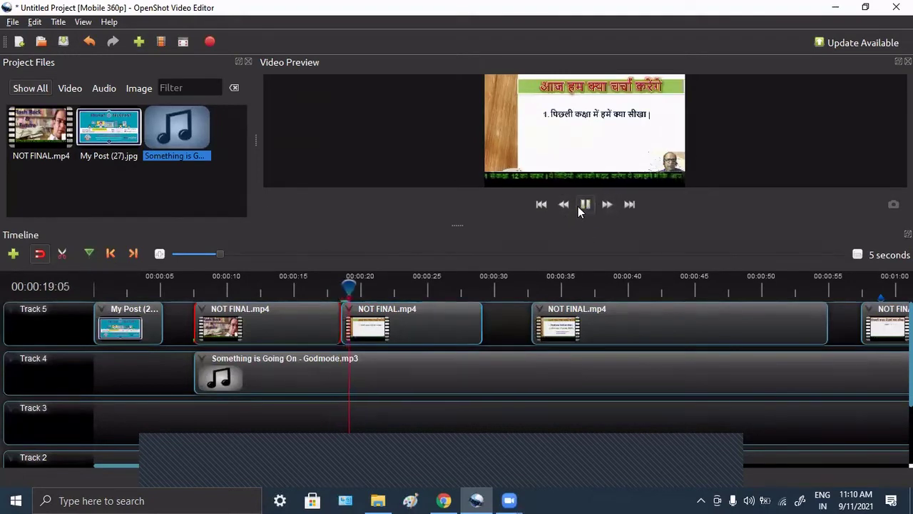
left_click(578, 206)
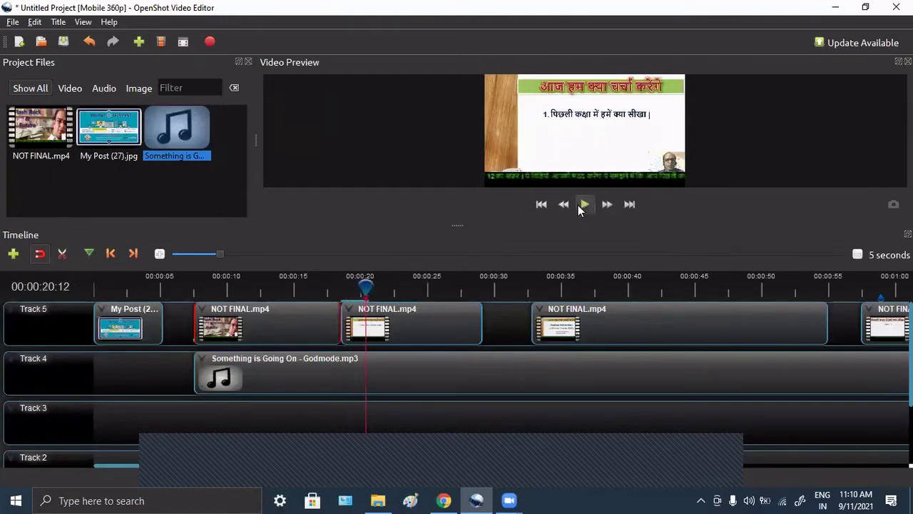
left_click(403, 332)
right_click(404, 334)
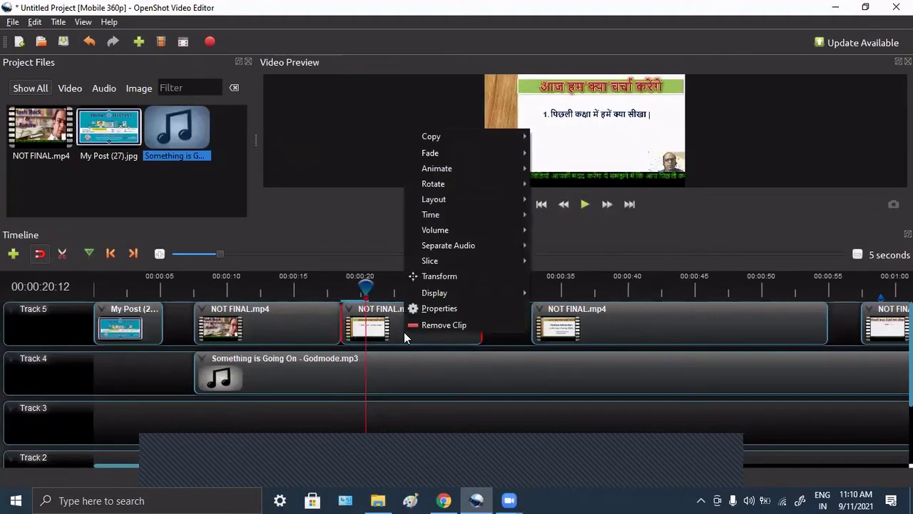
mouse_move(467, 262)
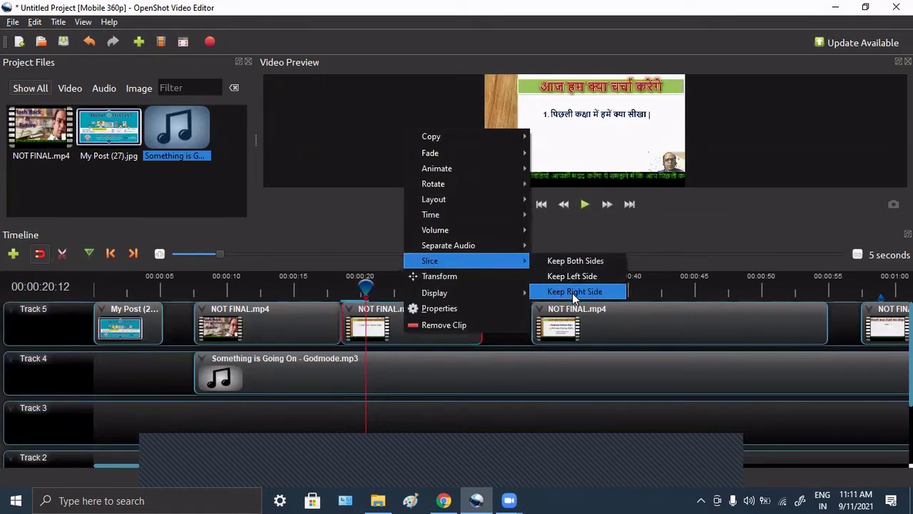
left_click(573, 292)
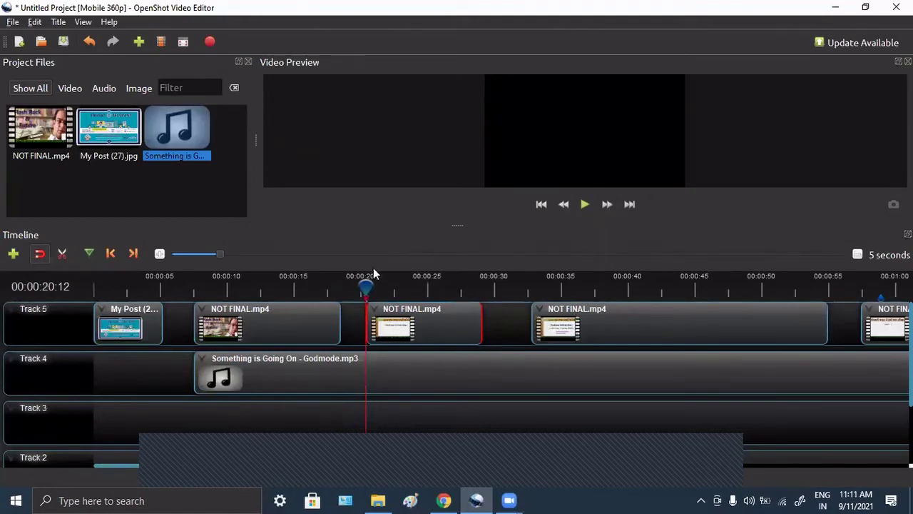
Replay from about 17 seconds to check the new gap before the trimmed piece.
left_click_drag(366, 287, 315, 288)
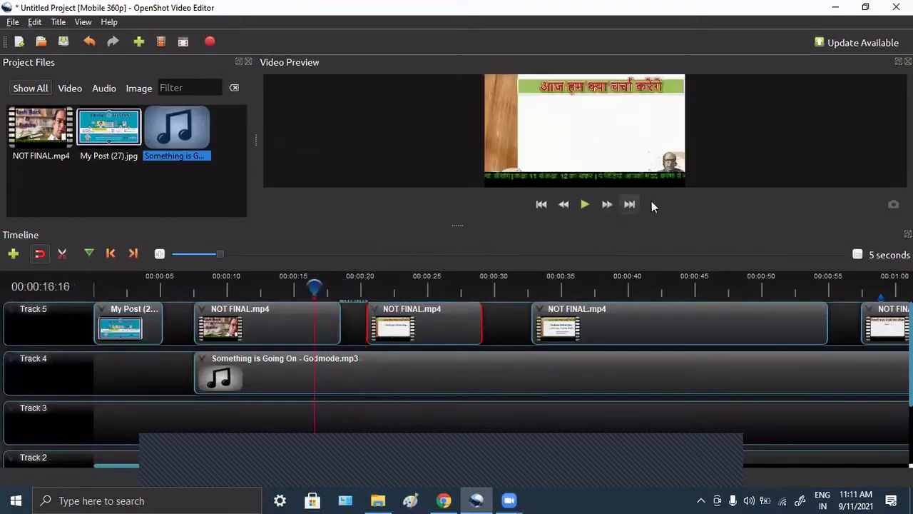
left_click(589, 205)
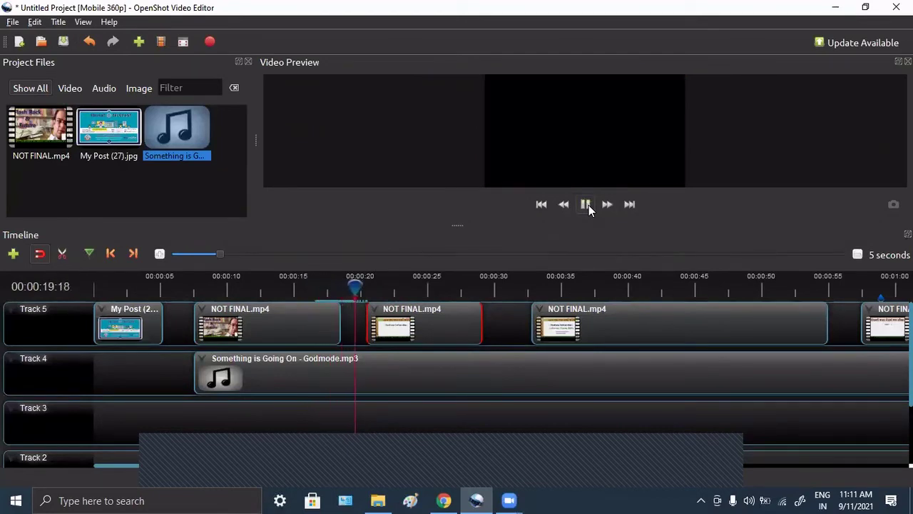
left_click(589, 205)
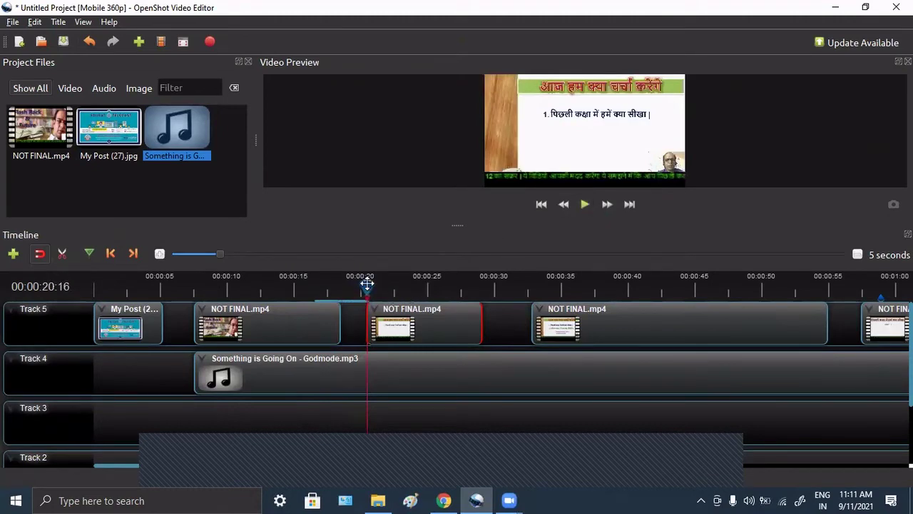
left_click_drag(366, 287, 327, 281)
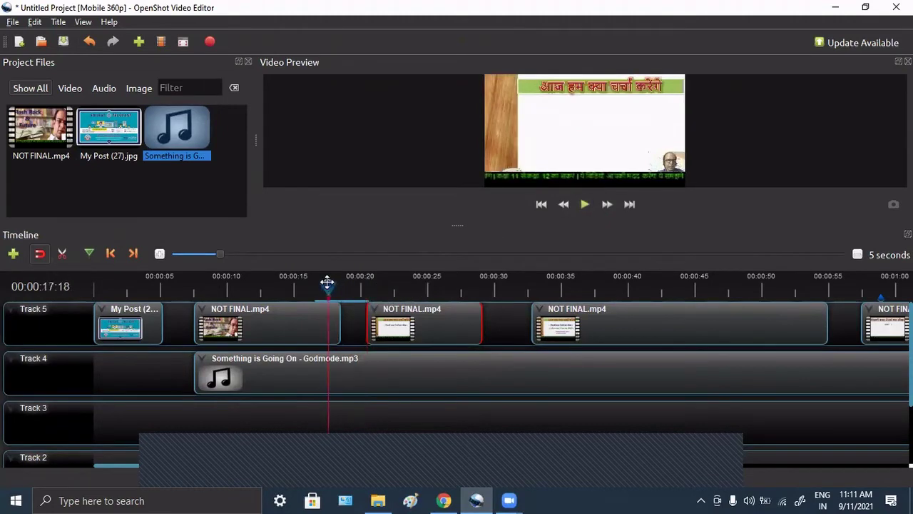
Add the climate-4803653 image from the part 1 folder to Project Files, then re-maximize OpenShot.
left_click(865, 7)
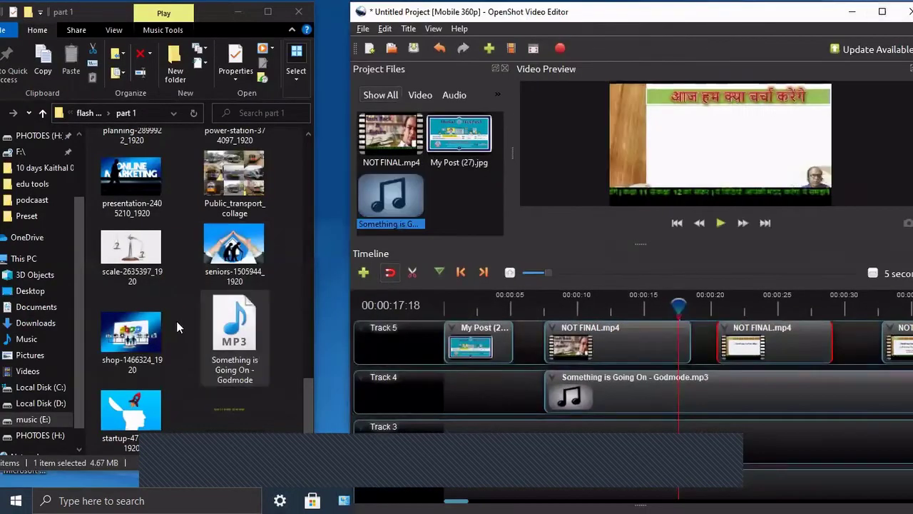
scroll(176, 321, "up", 2)
scroll(176, 322, "up", 2)
scroll(179, 340, "up", 2)
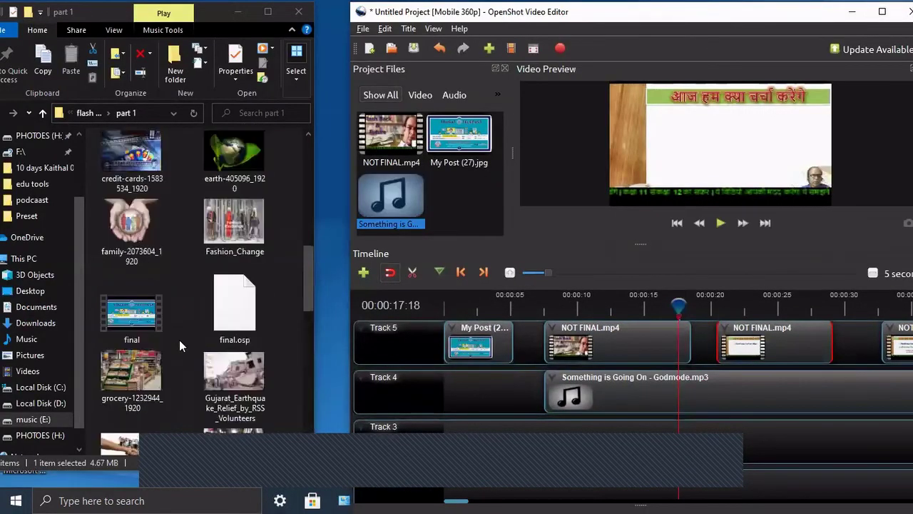
scroll(172, 310, "up", 2)
scroll(172, 311, "up", 2)
scroll(171, 311, "up", 2)
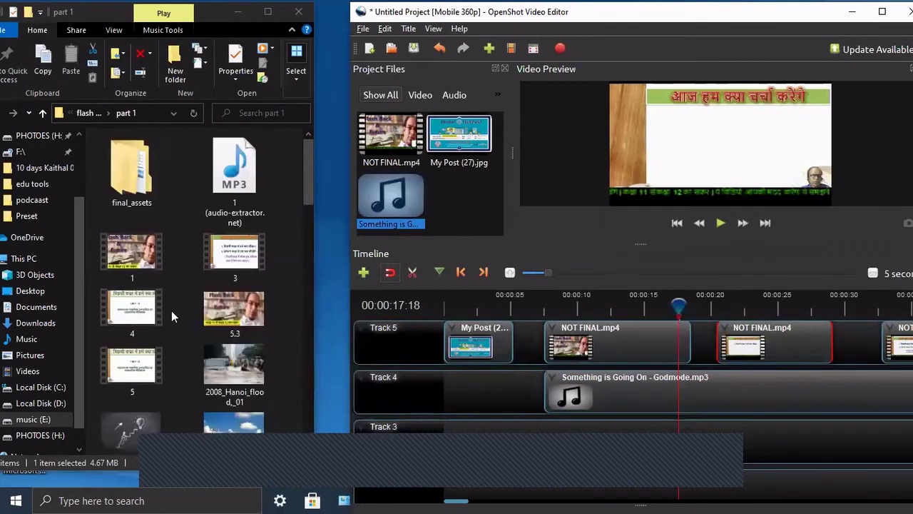
scroll(171, 316, "down", 3)
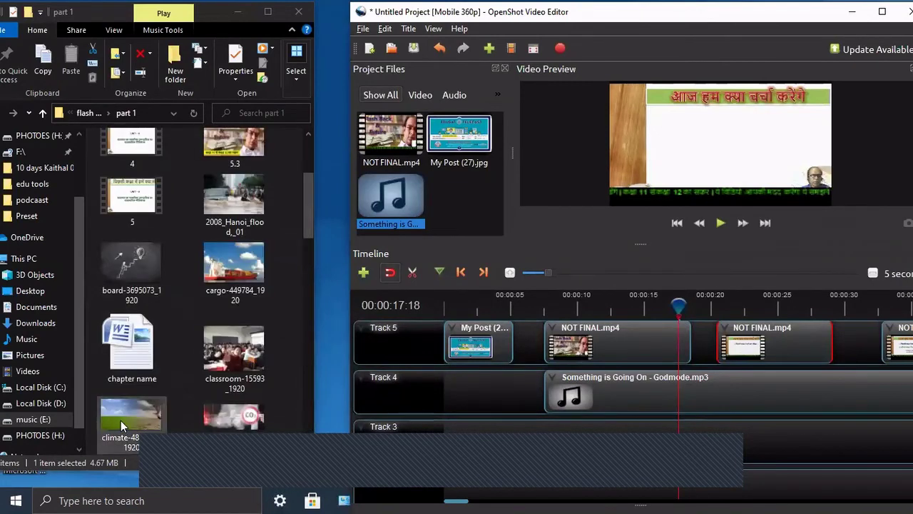
left_click_drag(121, 420, 460, 221)
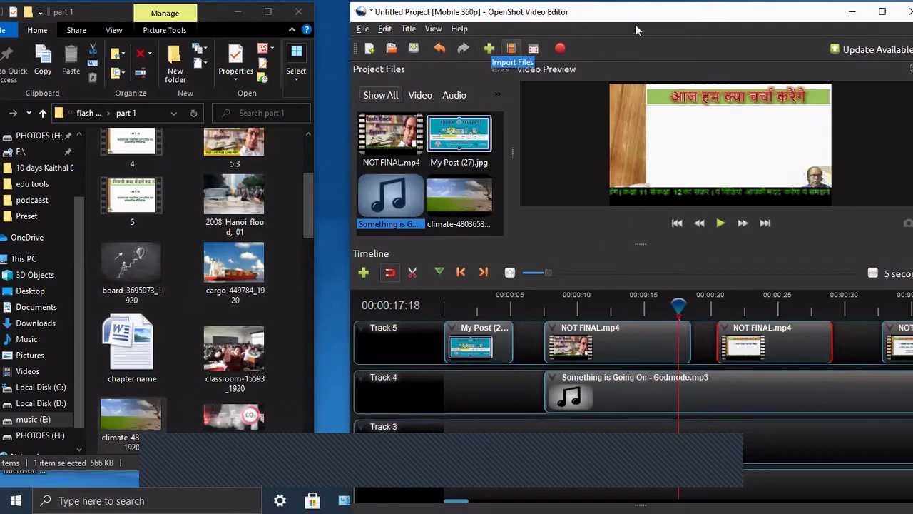
double_click(578, 10)
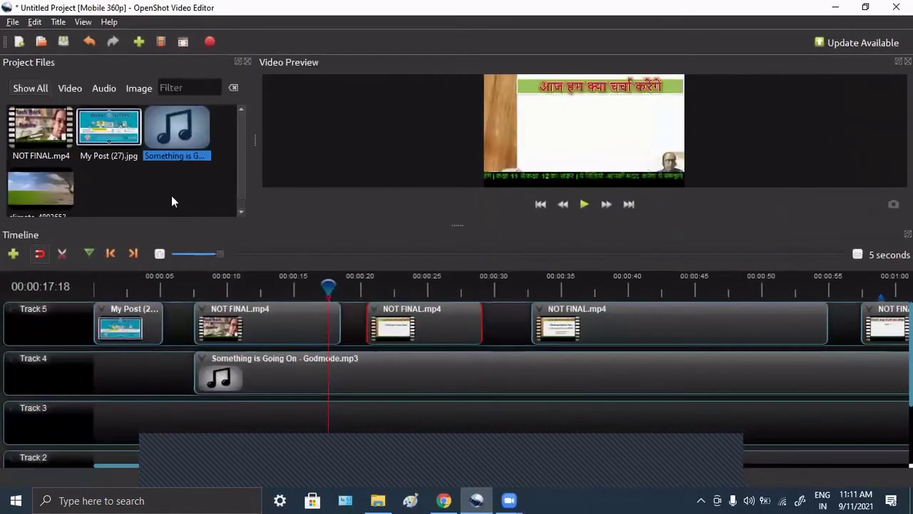
Place the climate image on Track 5 near 00:00:19 and trim it to a short stretch.
left_click(47, 190)
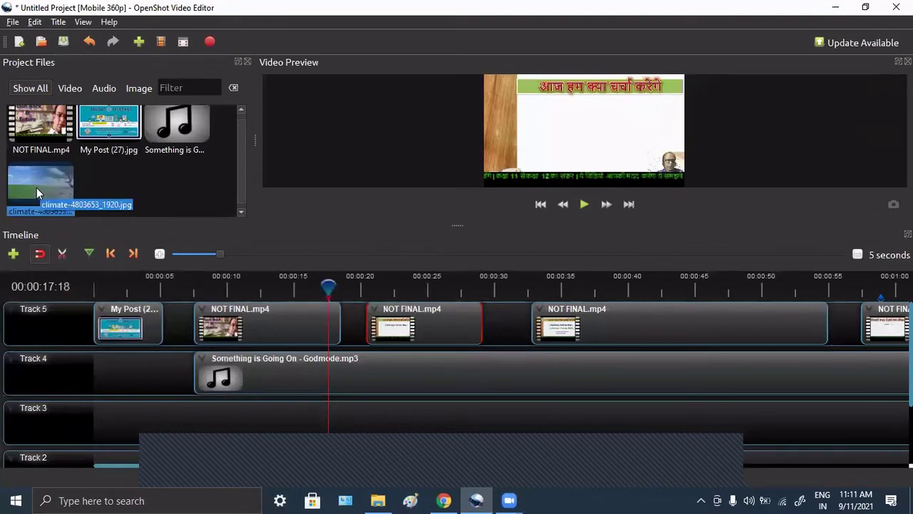
mouse_move(37, 188)
left_mouse_down()
mouse_move(355, 306)
mouse_move(392, 308)
mouse_move(353, 299)
left_mouse_up()
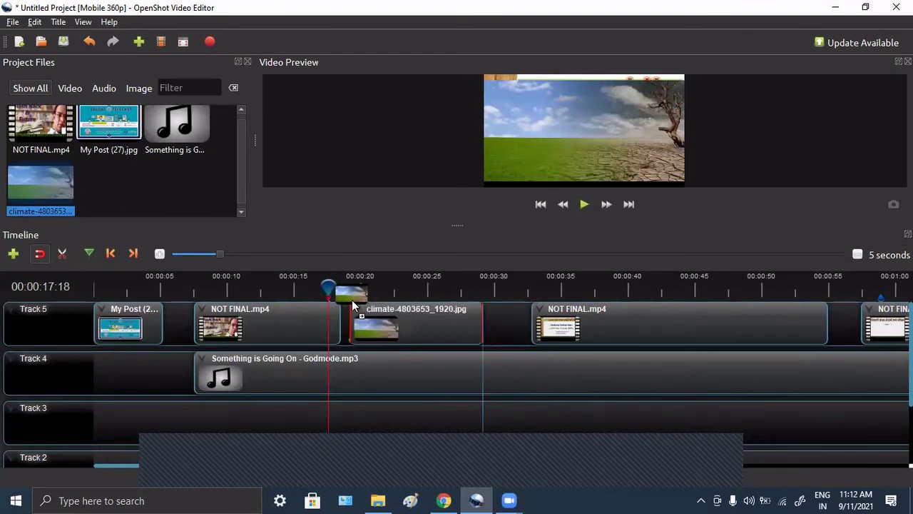
left_click_drag(348, 298, 341, 298)
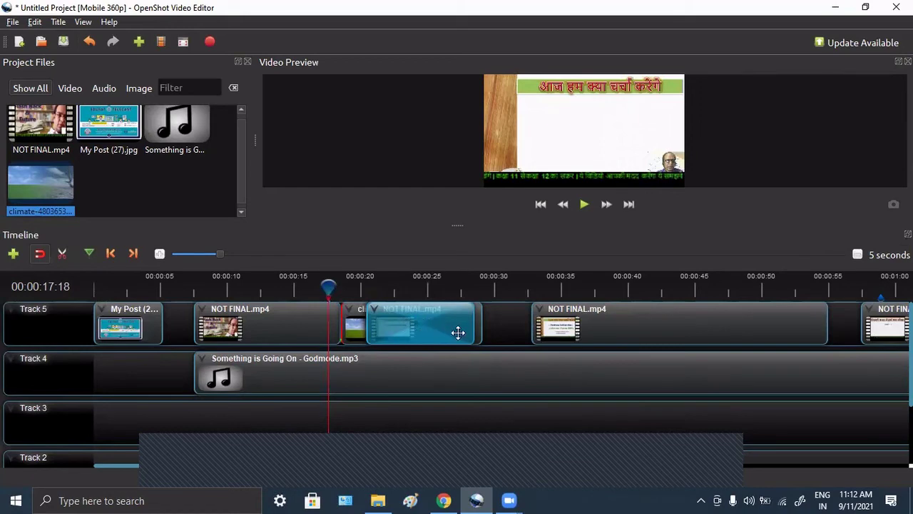
left_click_drag(478, 326, 397, 319)
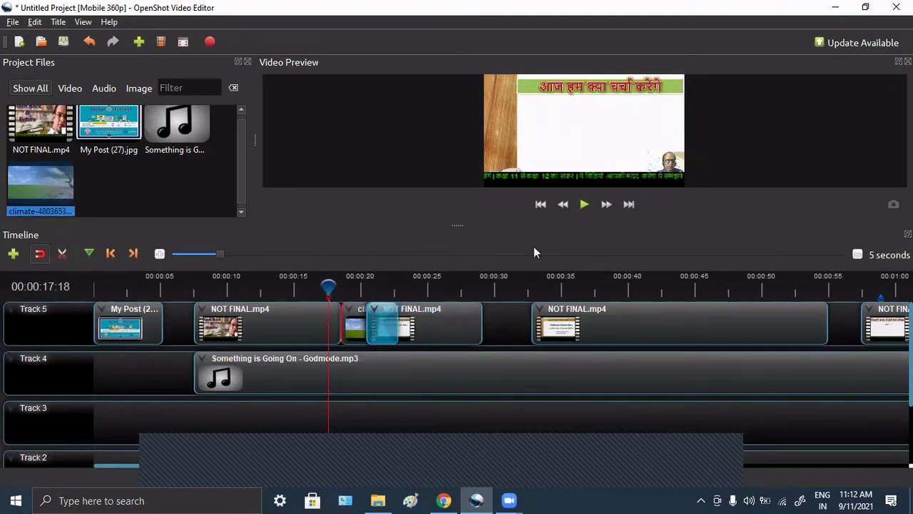
Preview the climate clip playing into the lecture clip around 20 seconds.
left_click(583, 208)
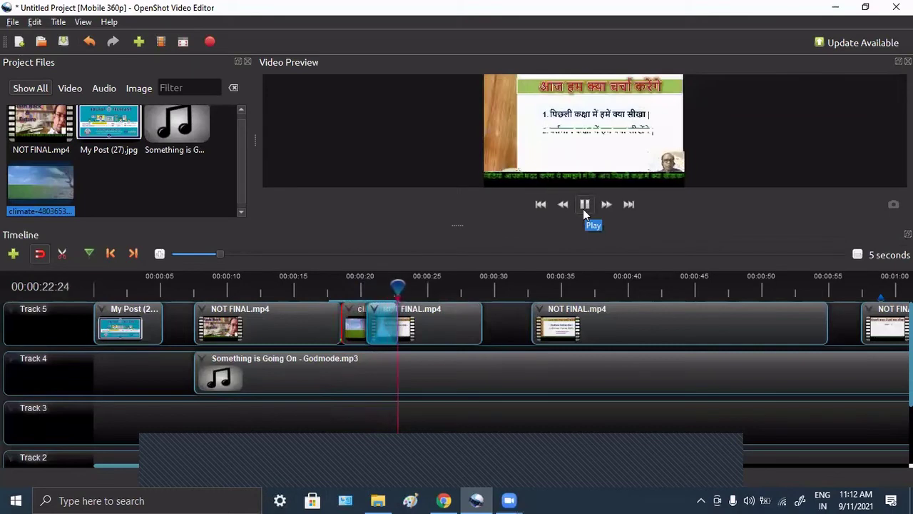
left_click(584, 204)
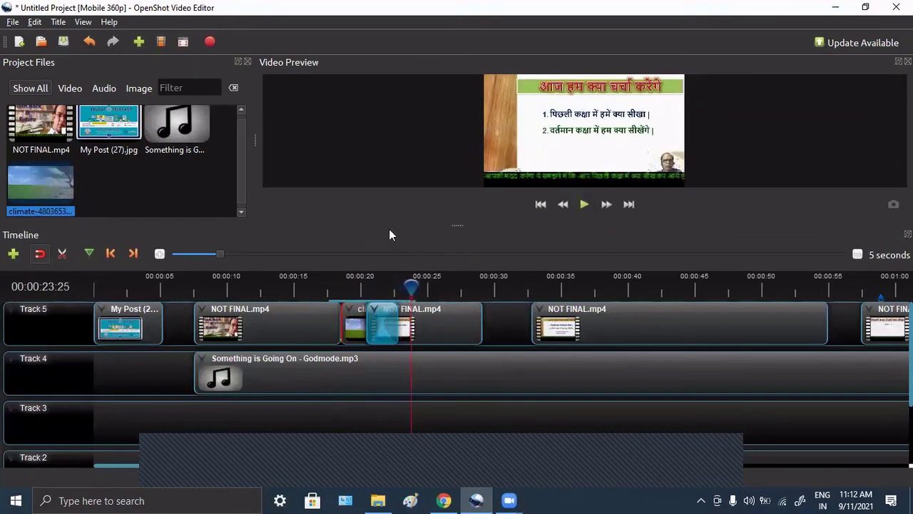
left_click_drag(417, 287, 337, 280)
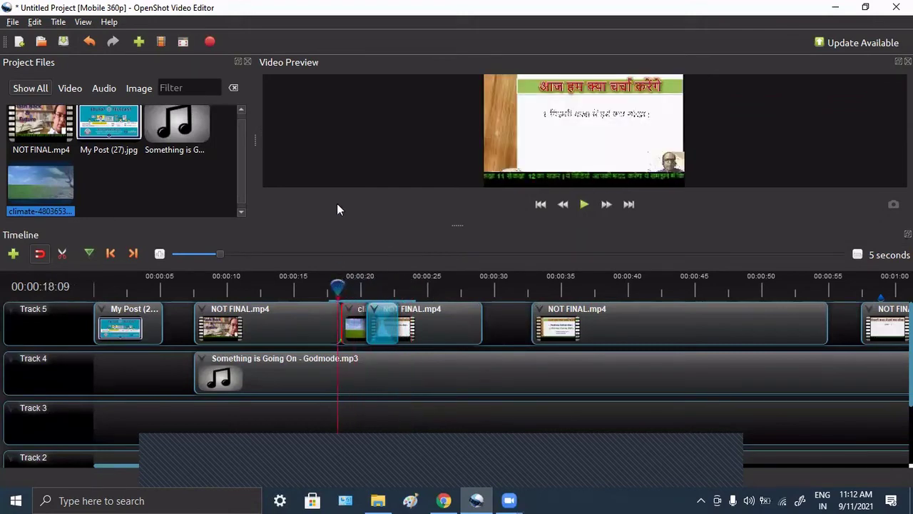
left_click(594, 206)
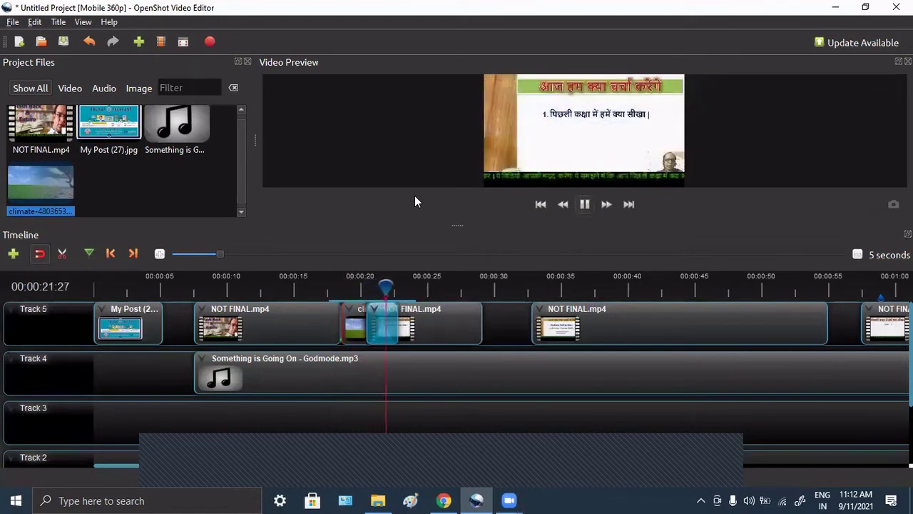
left_click(580, 205)
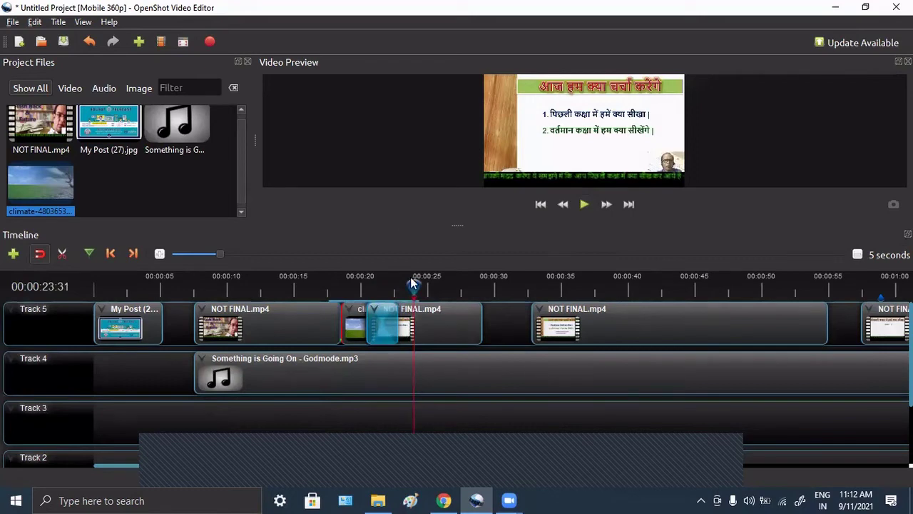
left_click_drag(412, 286, 317, 283)
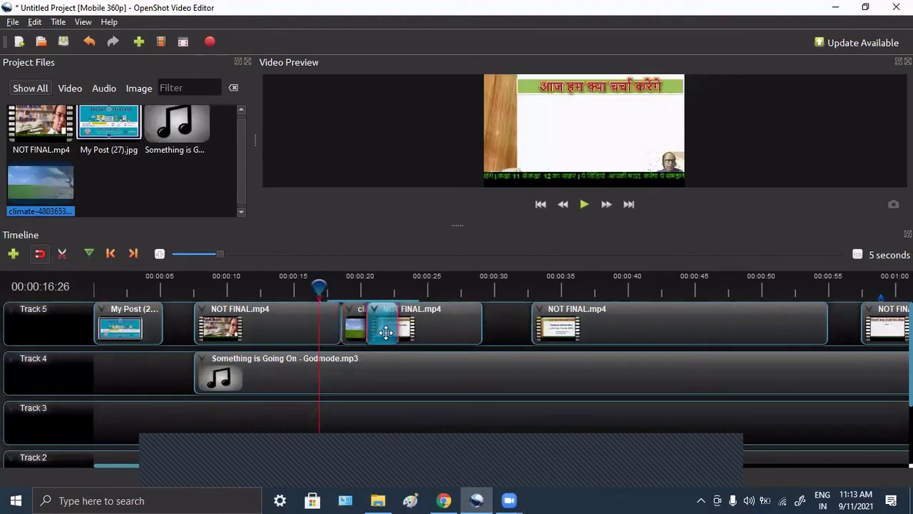
Lengthen the climate clip slightly by its right edge and replay it.
left_click_drag(397, 328, 444, 322)
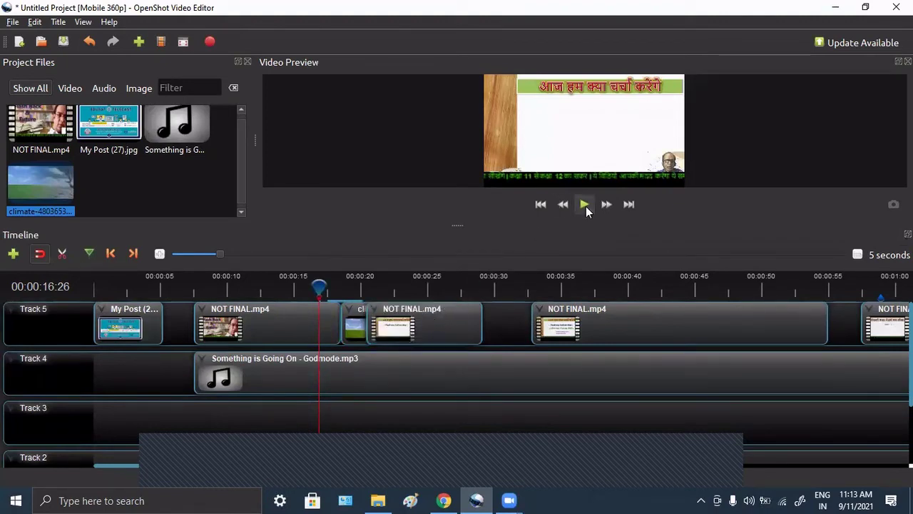
left_click(585, 206)
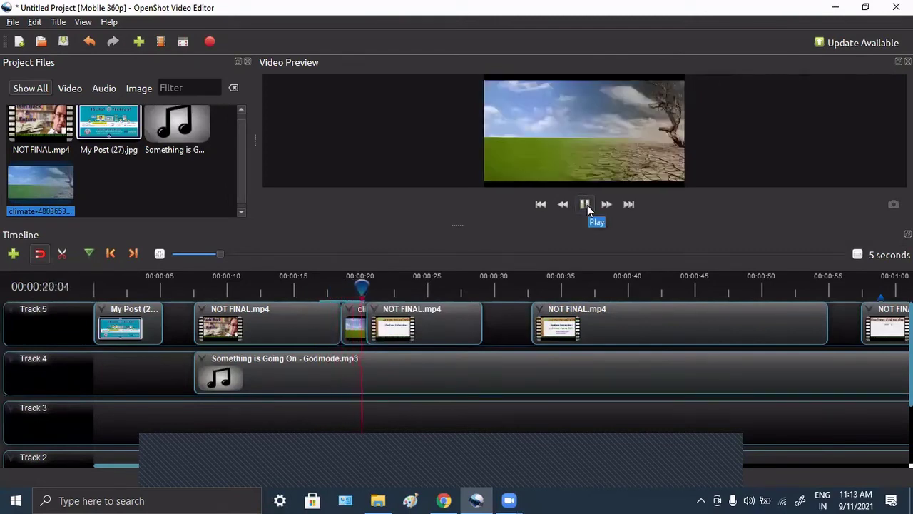
left_click(586, 204)
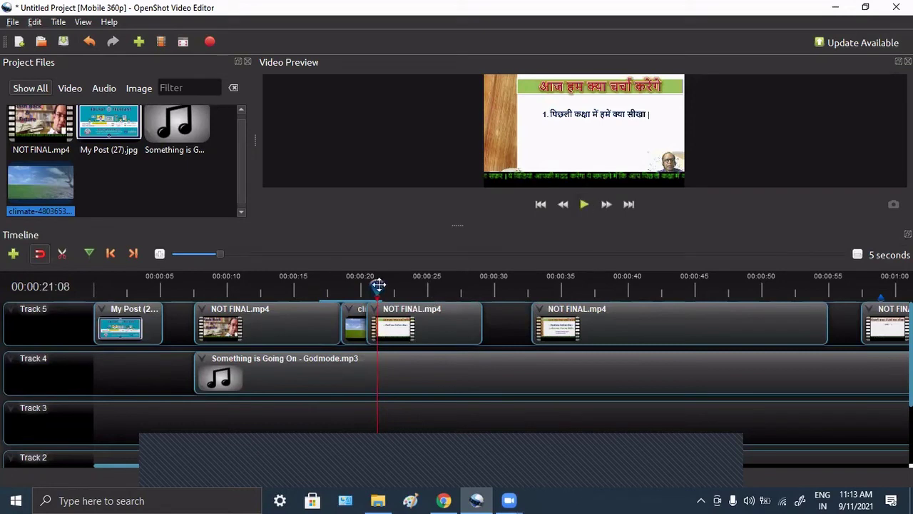
left_click_drag(377, 285, 354, 285)
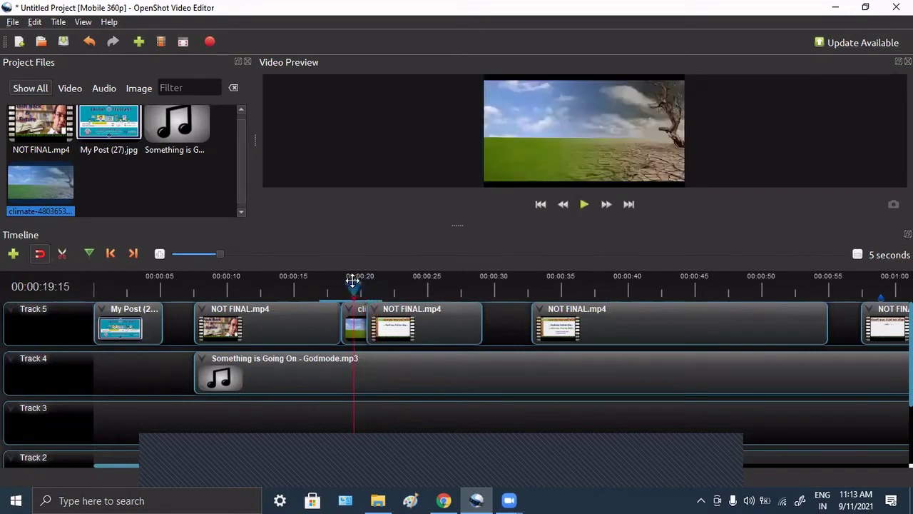
right_click(347, 325)
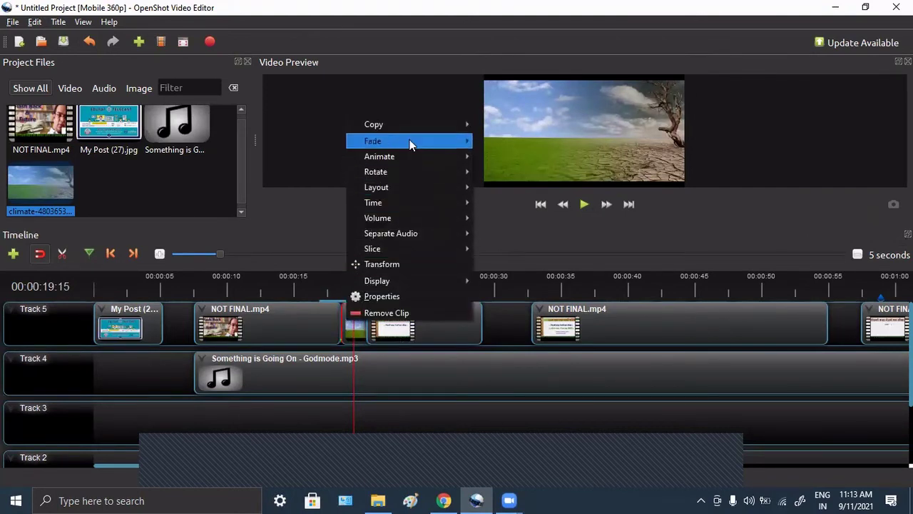
mouse_move(427, 156)
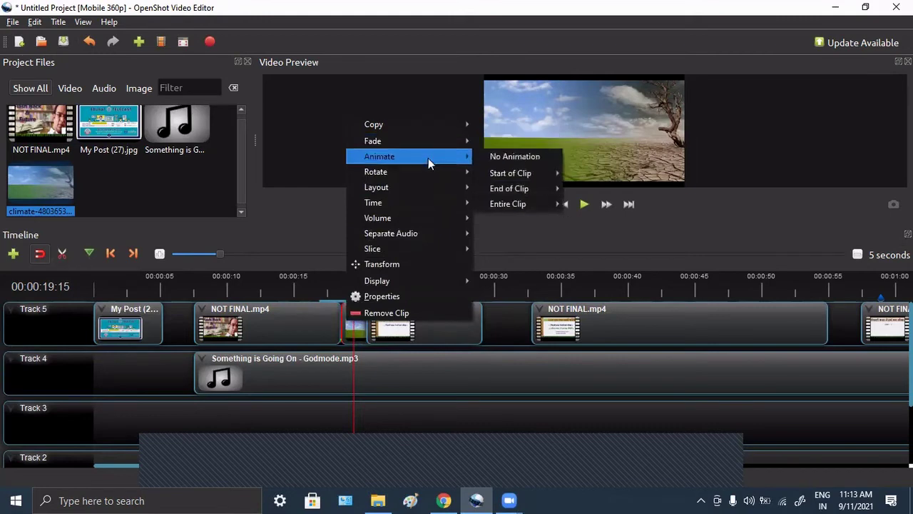
mouse_move(442, 178)
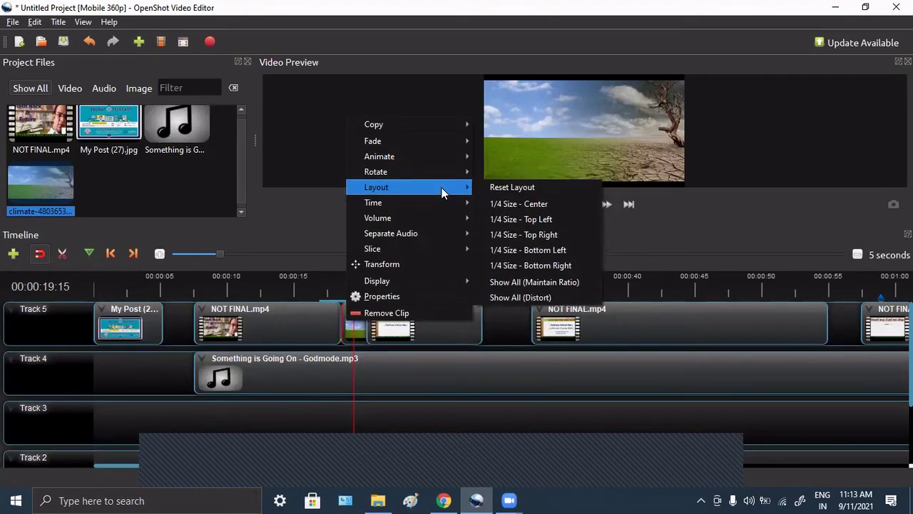
left_click(554, 206)
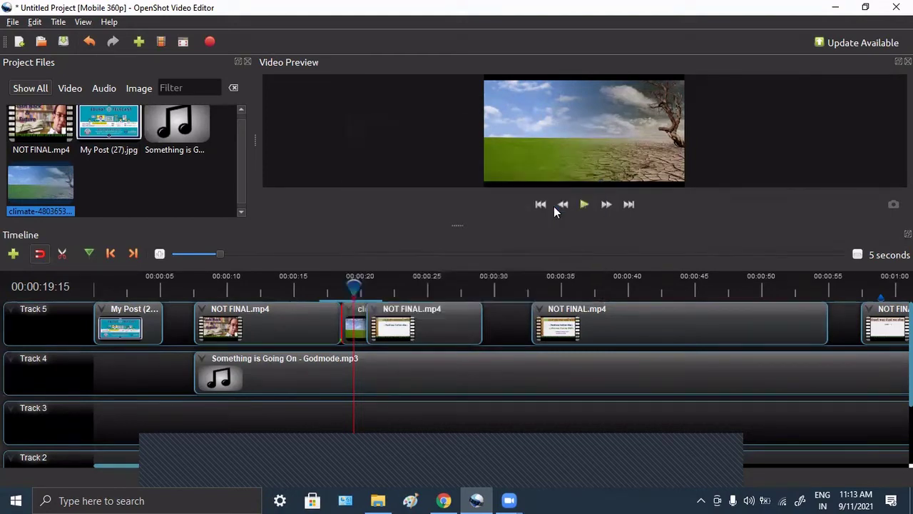
right_click(362, 329)
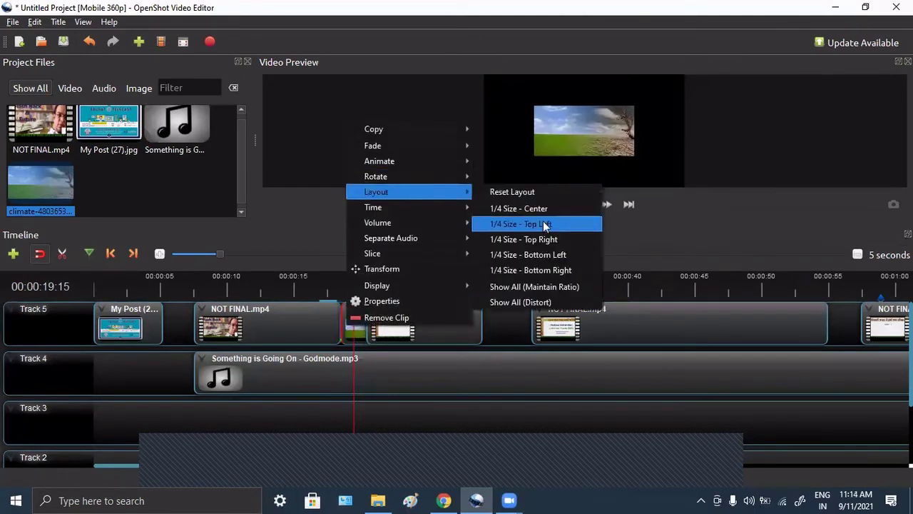
left_click(550, 225)
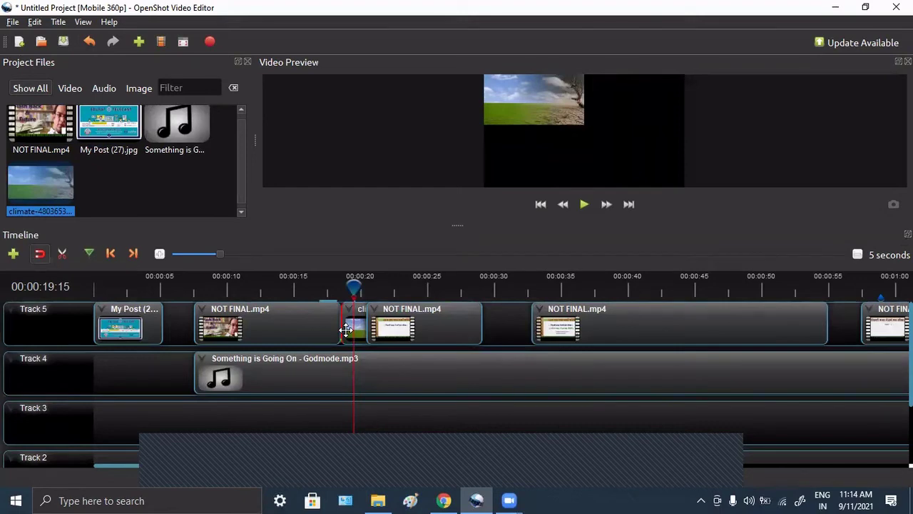
right_click(349, 328)
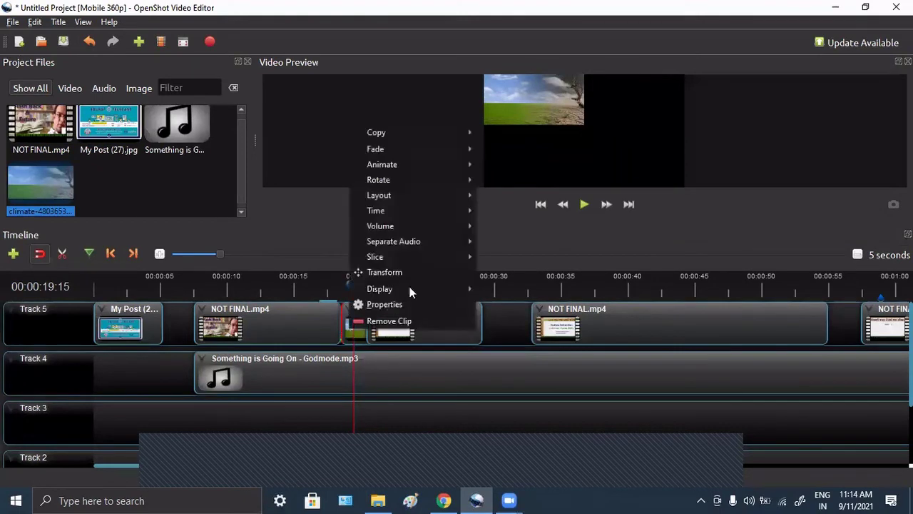
mouse_move(433, 194)
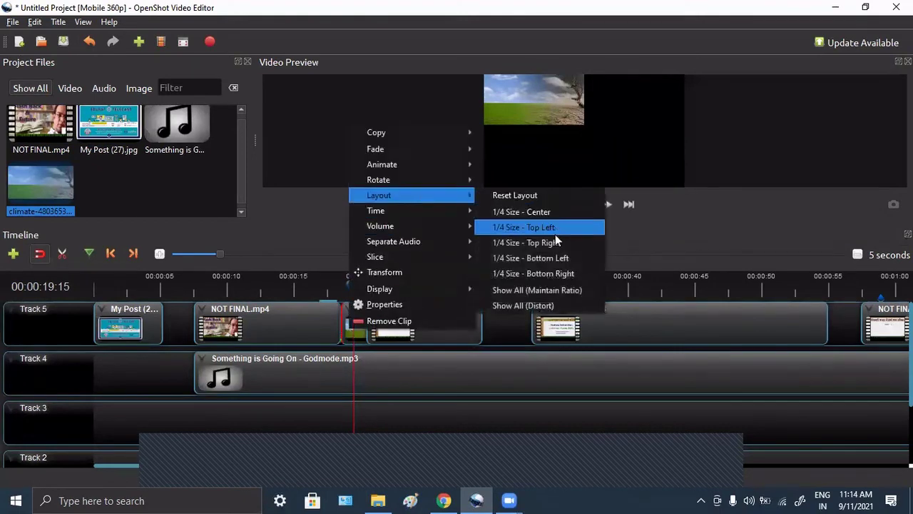
left_click(569, 273)
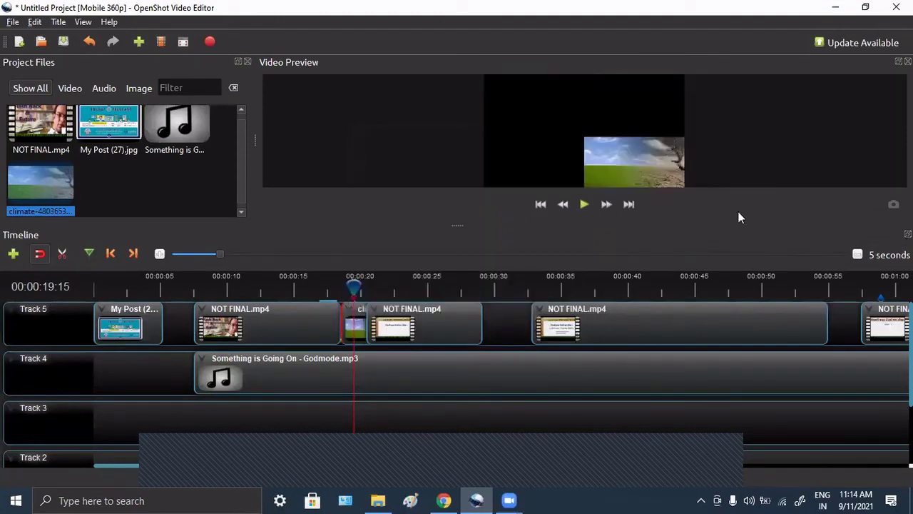
right_click(345, 329)
left_click(675, 245)
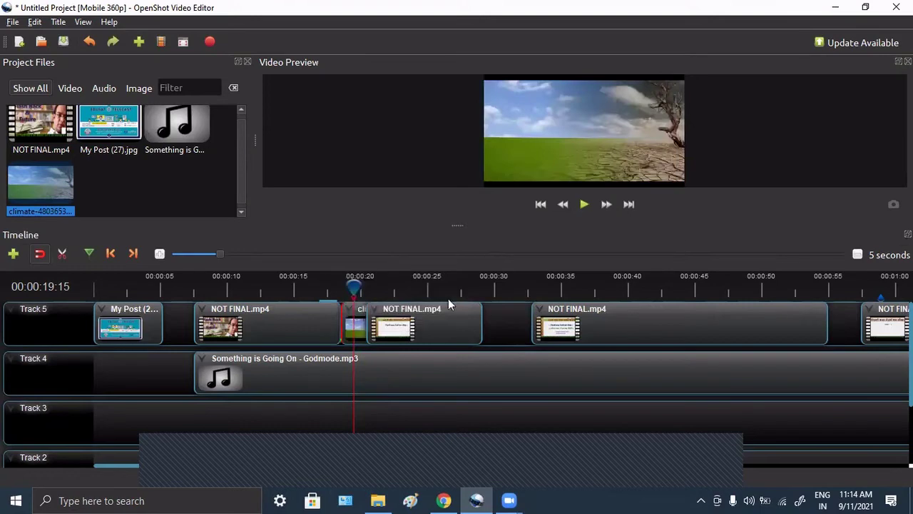
right_click(348, 318)
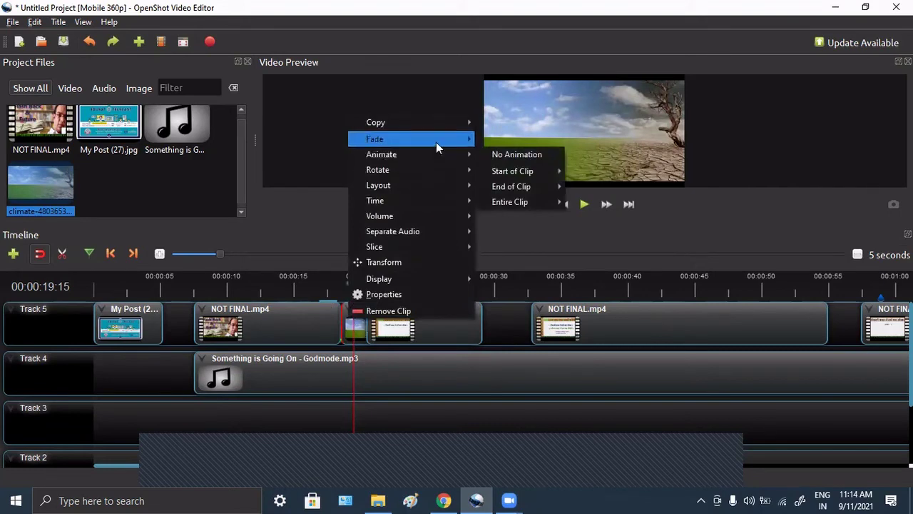
mouse_move(436, 141)
mouse_move(523, 158)
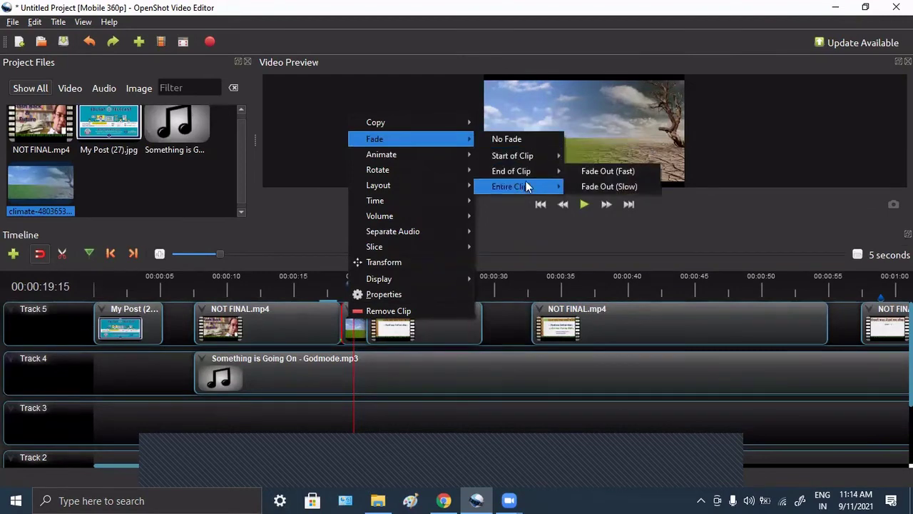
mouse_move(529, 186)
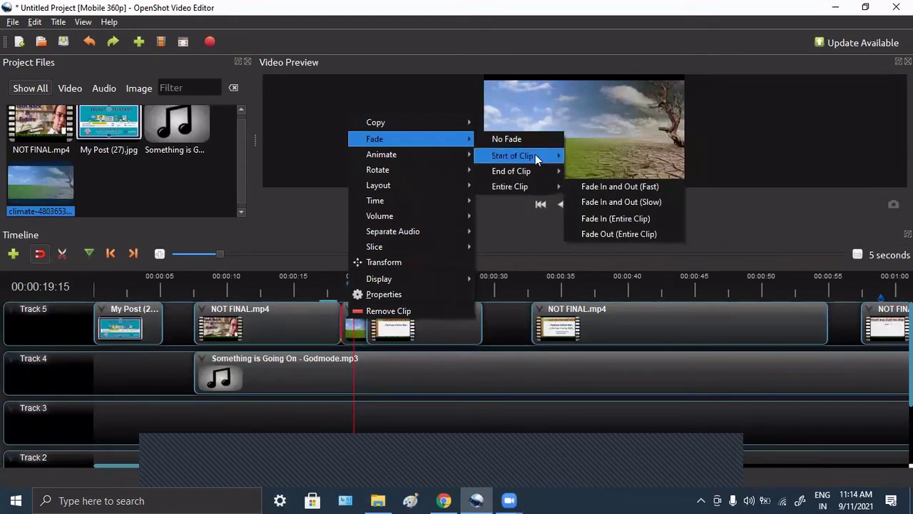
left_click(602, 169)
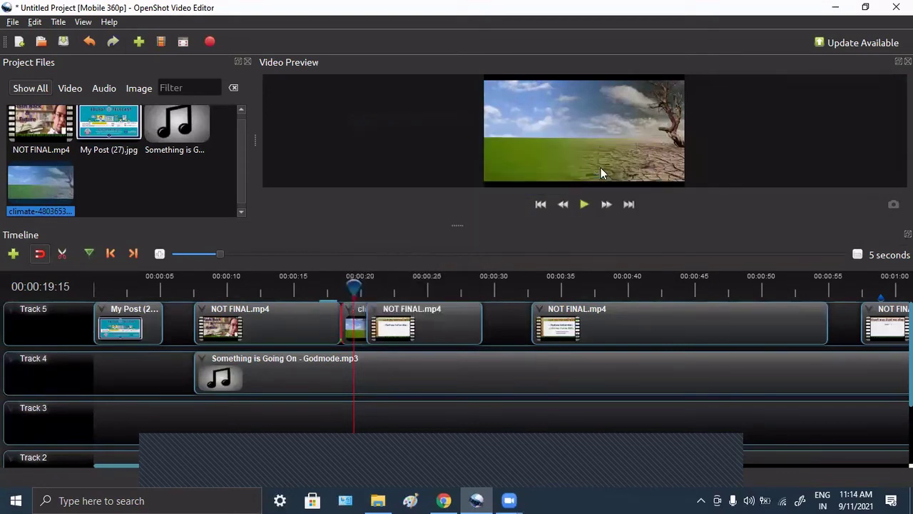
left_click_drag(357, 289, 318, 288)
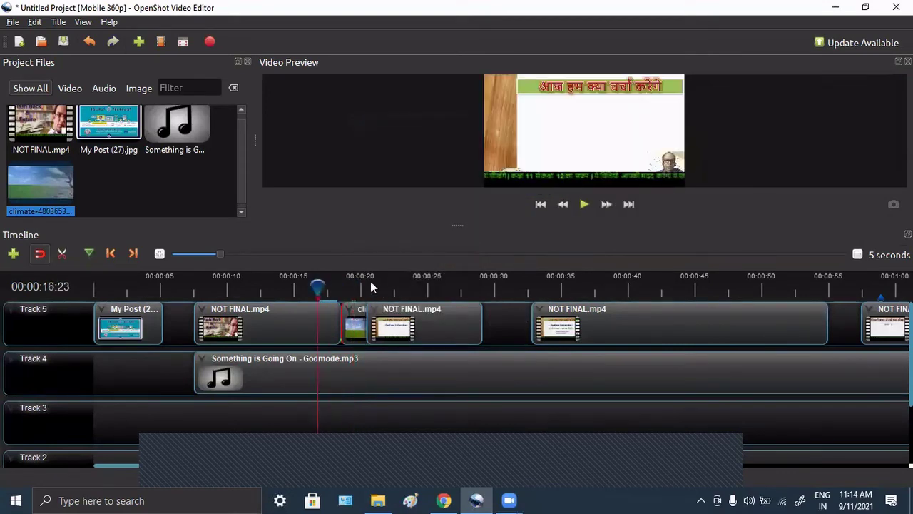
left_click(582, 205)
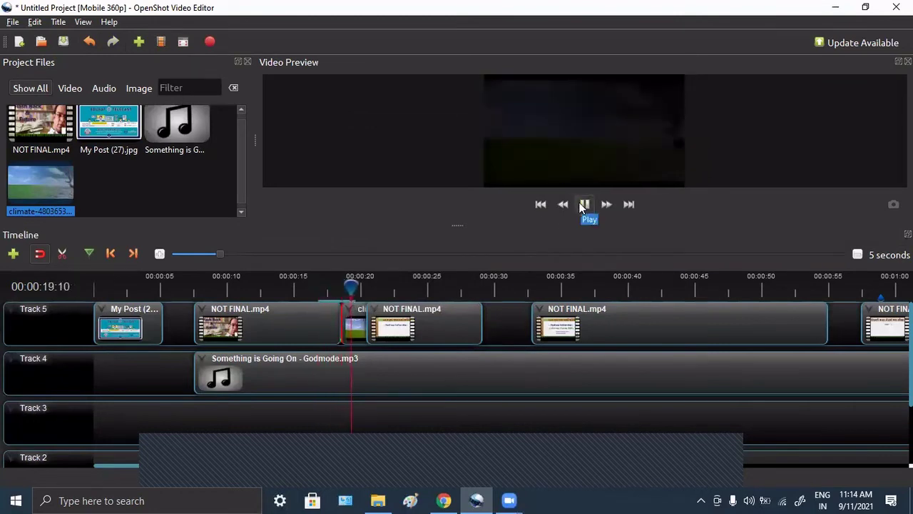
left_click(583, 205)
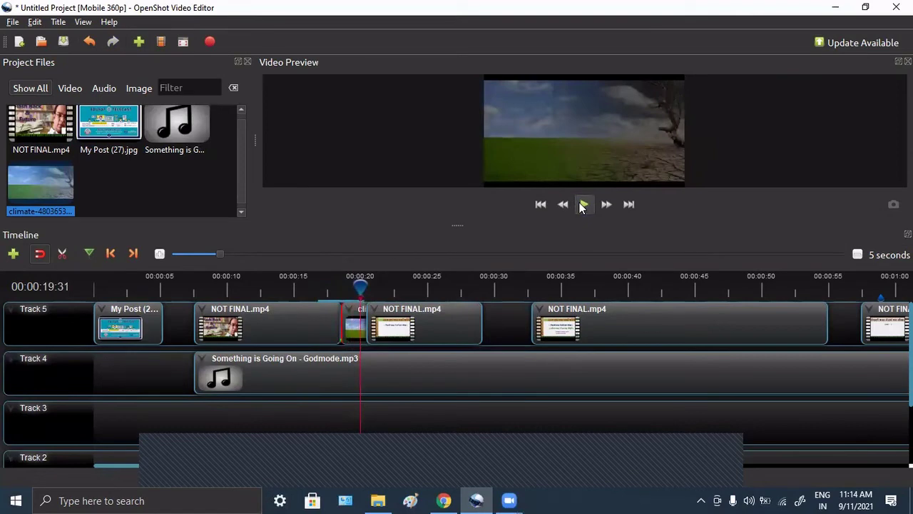
left_click_drag(350, 289, 333, 289)
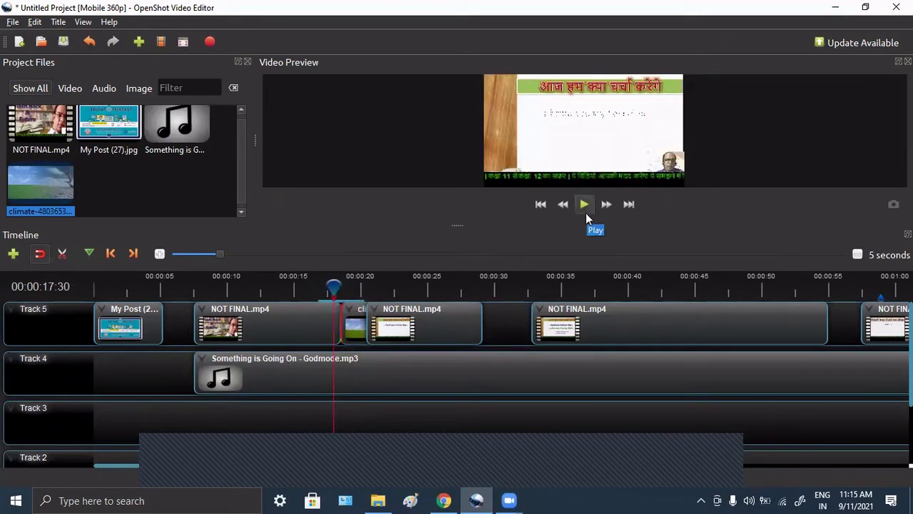
left_click(585, 205)
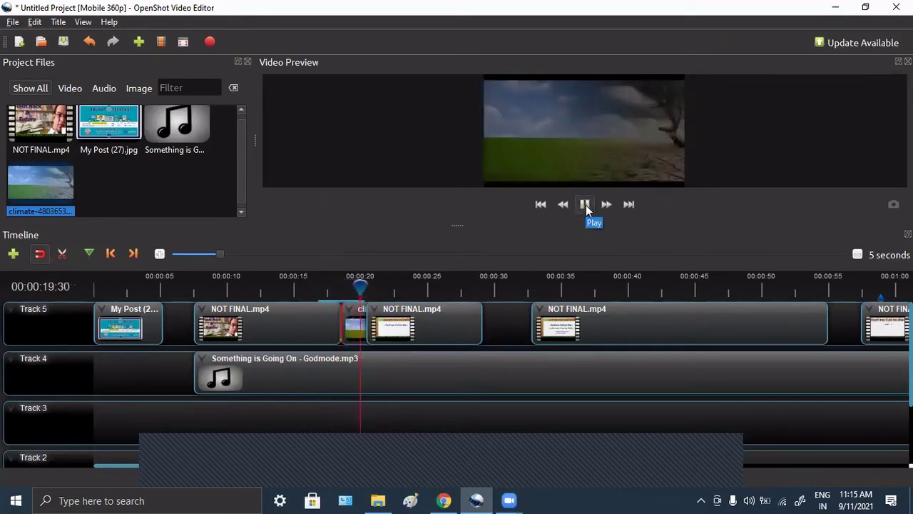
left_click(586, 205)
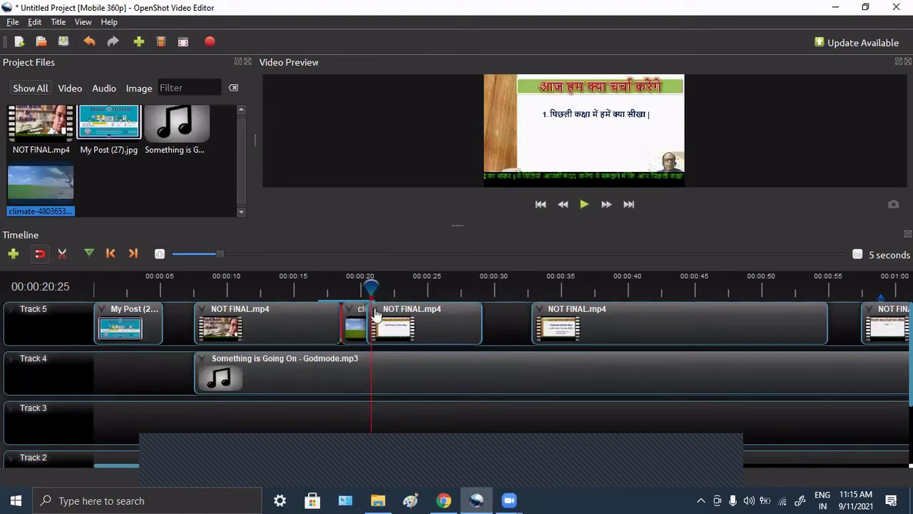
Slide the following NOT FINAL.mp4 clip right to uncover the climate clip.
left_click(336, 287)
left_click_drag(402, 323, 449, 328)
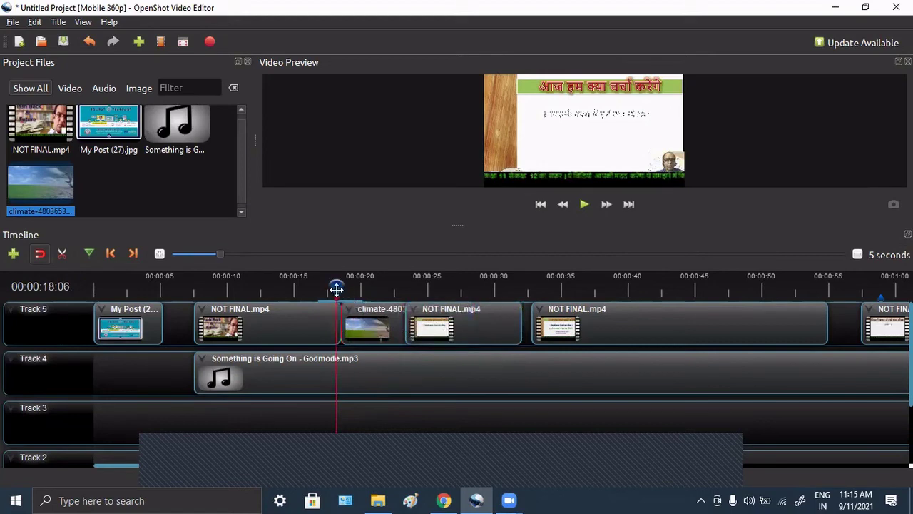
left_click_drag(336, 288, 352, 288)
Give the climate clip an entire-clip Zoom In animation from 50% to 100%.
right_click(383, 321)
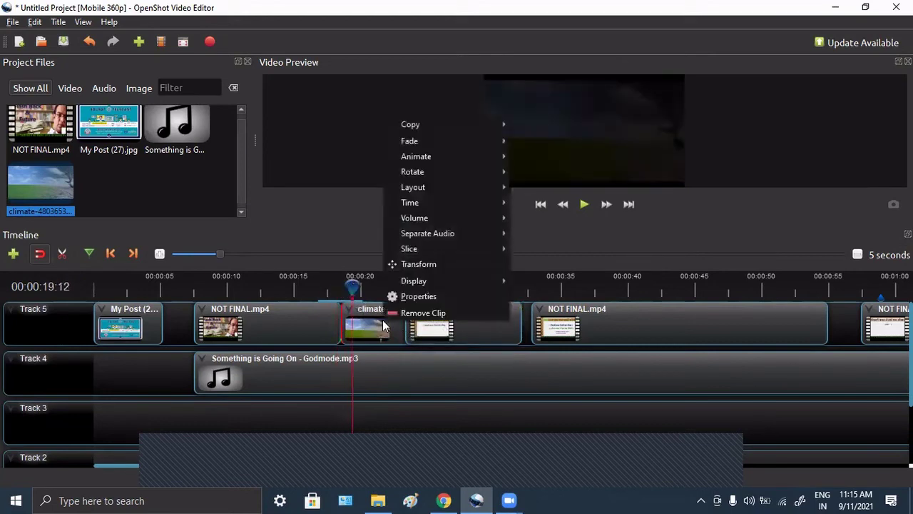
mouse_move(486, 205)
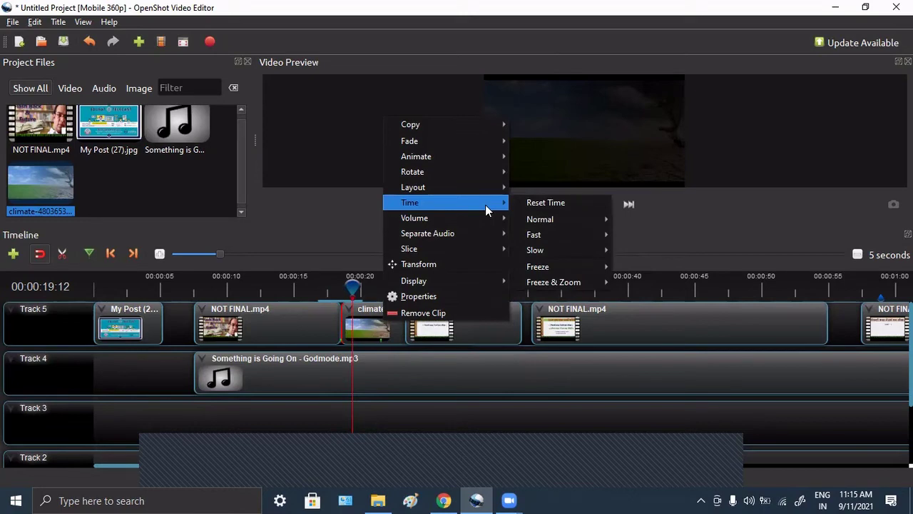
mouse_move(465, 155)
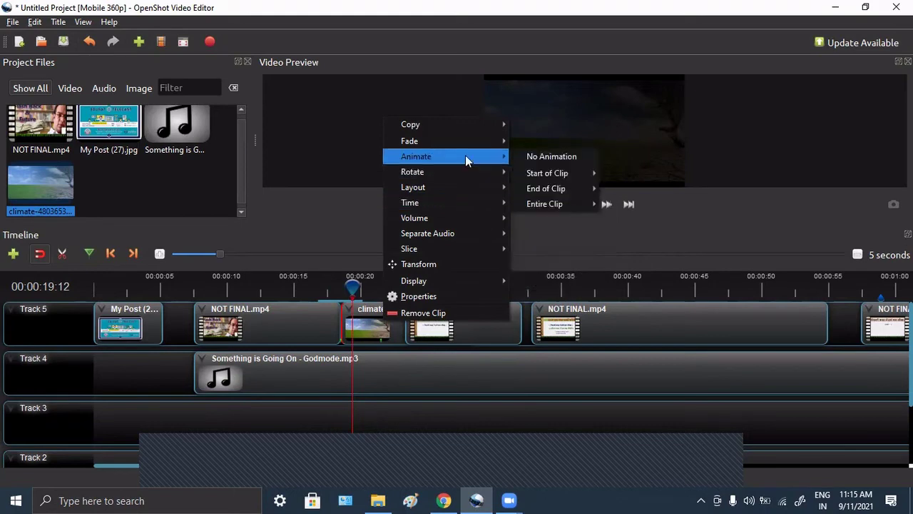
mouse_move(566, 204)
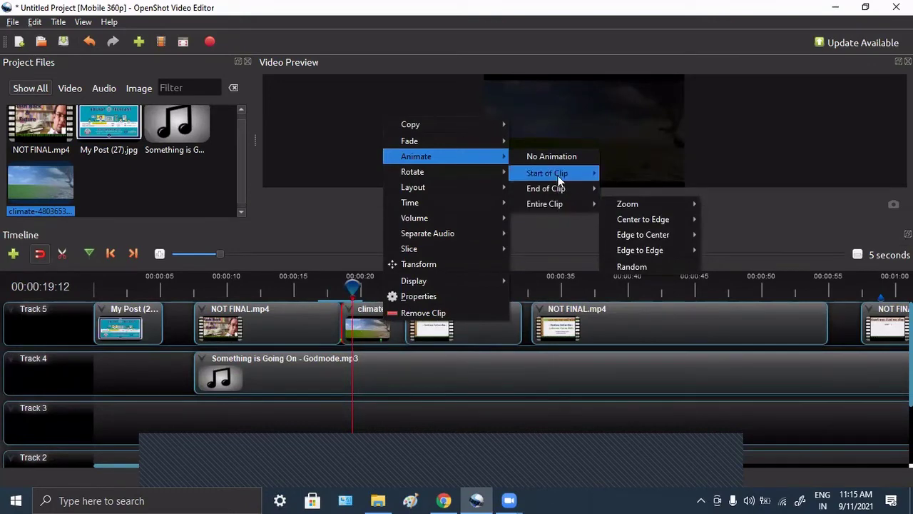
mouse_move(560, 180)
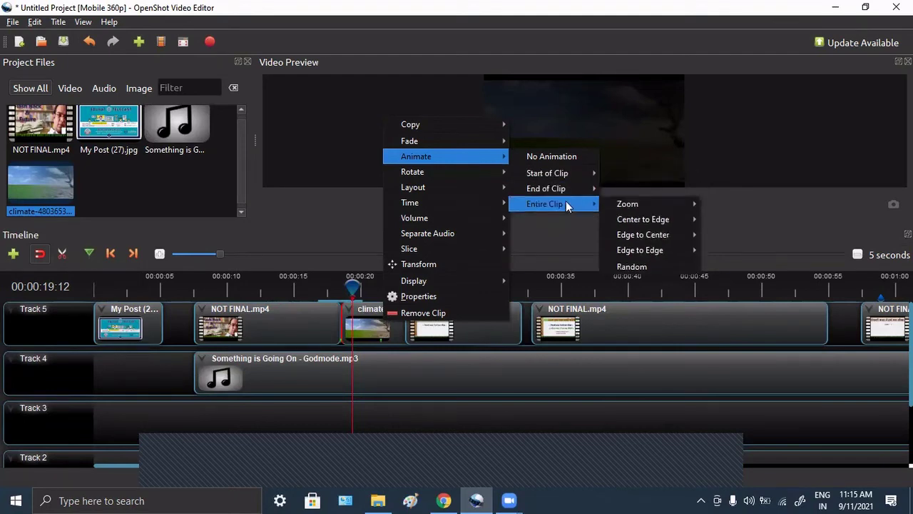
mouse_move(631, 203)
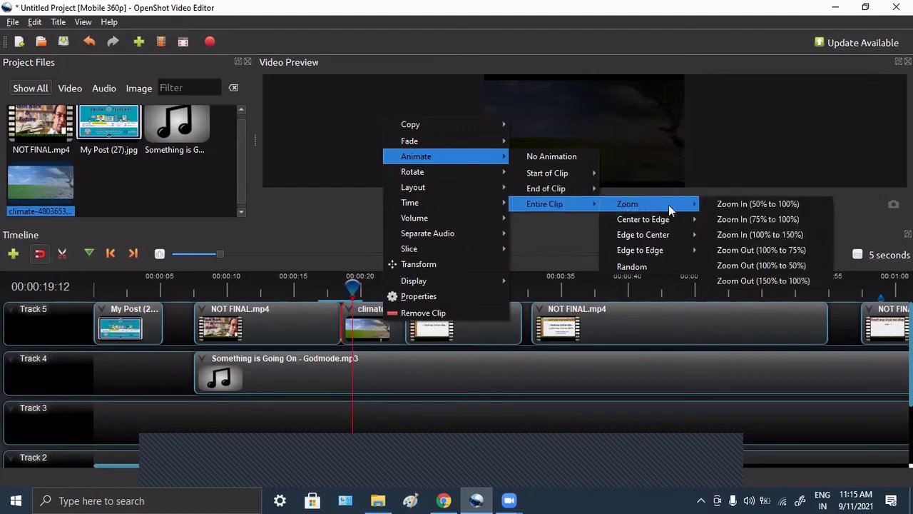
left_click(730, 203)
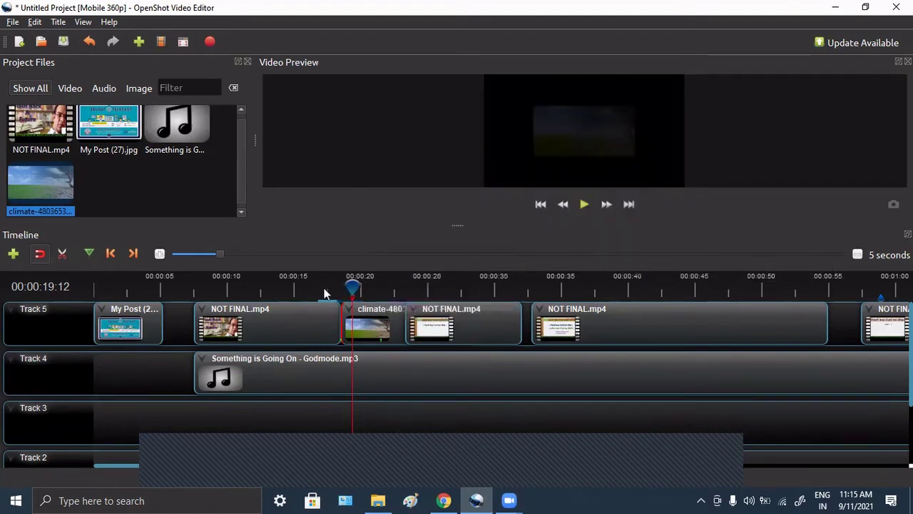
Replay the climate clip's new zoom from about 17 seconds.
left_click_drag(357, 281, 320, 280)
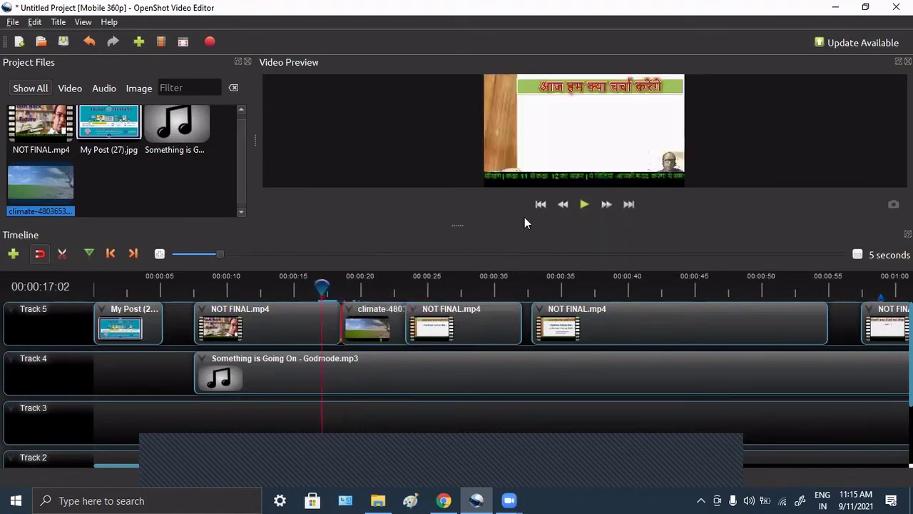
left_click(584, 204)
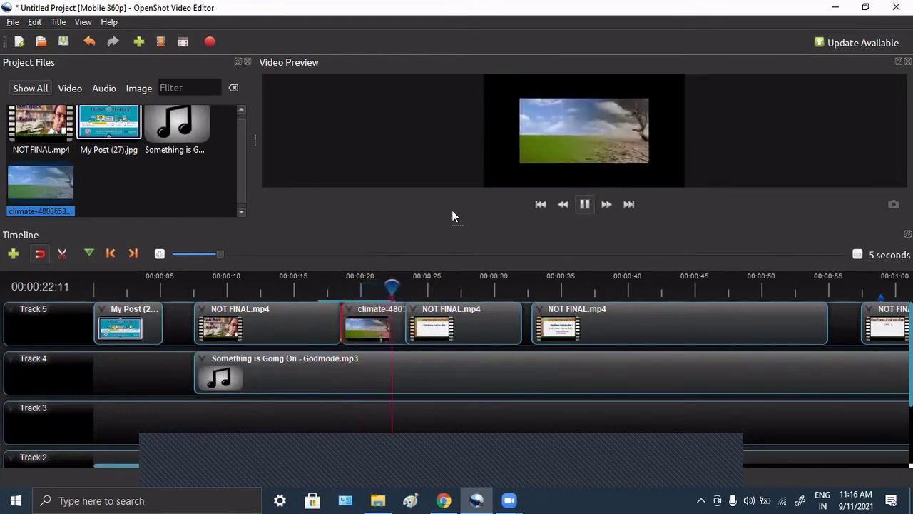
left_click(585, 204)
Push the later lecture clips right and extend the climate clip to about 25 seconds.
left_click_drag(670, 328, 704, 325)
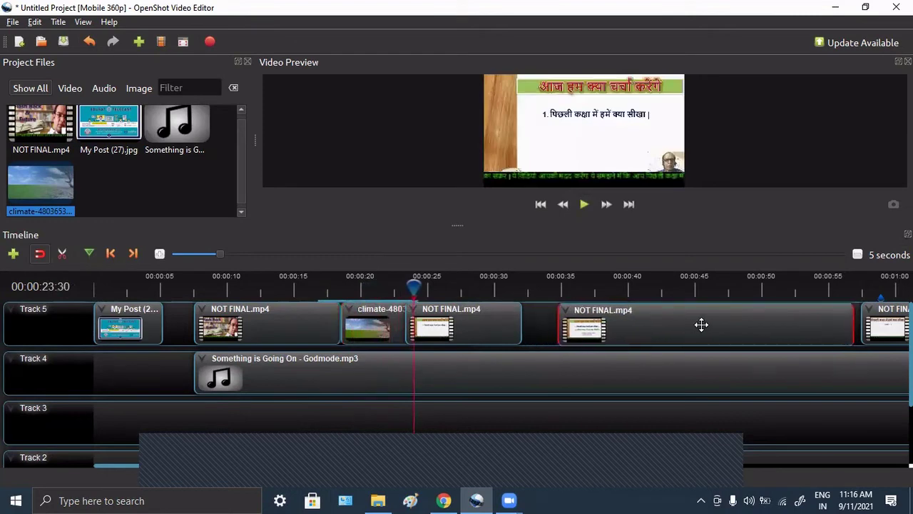
left_click_drag(504, 323, 547, 324)
left_click_drag(407, 324, 450, 324)
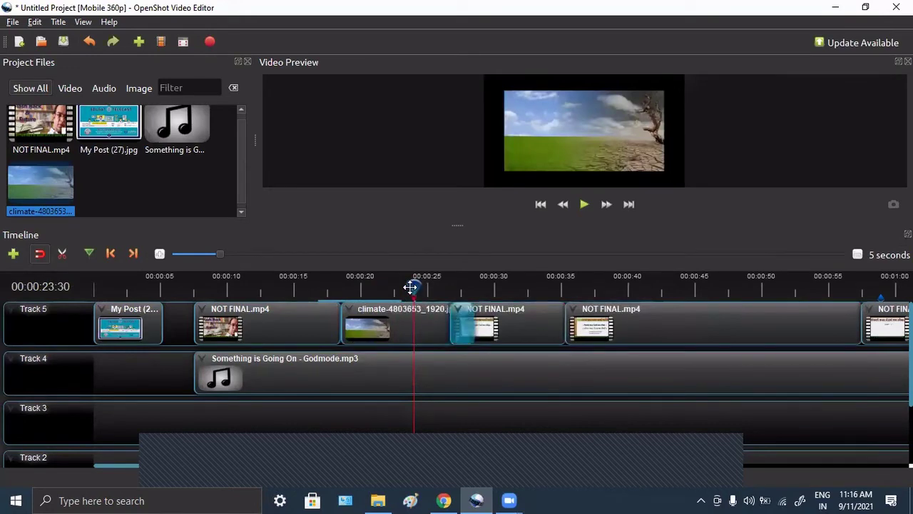
mouse_move(512, 307)
left_mouse_down()
mouse_move(468, 305)
mouse_move(530, 326)
left_mouse_up()
left_click(383, 285)
left_click(324, 284)
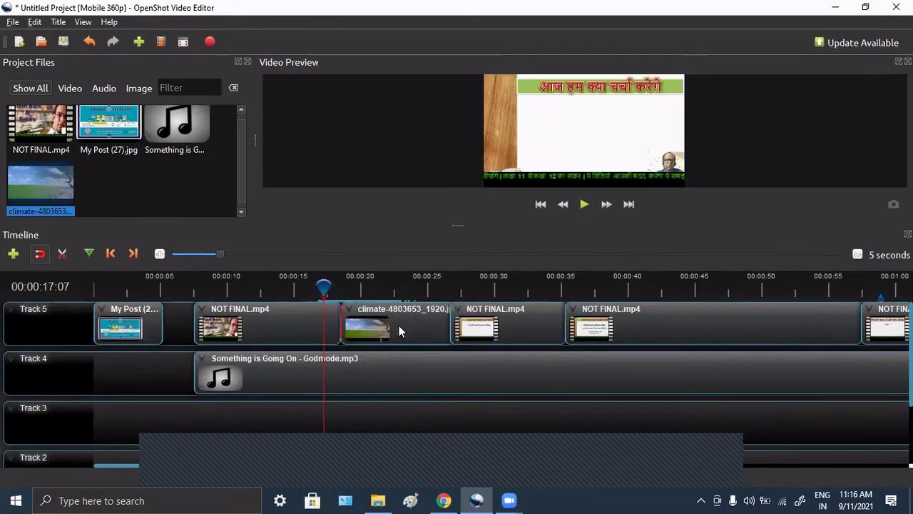
Switch the climate clip's animation to Zoom In (75% to 100%) and preview it.
right_click(399, 325)
mouse_move(446, 334)
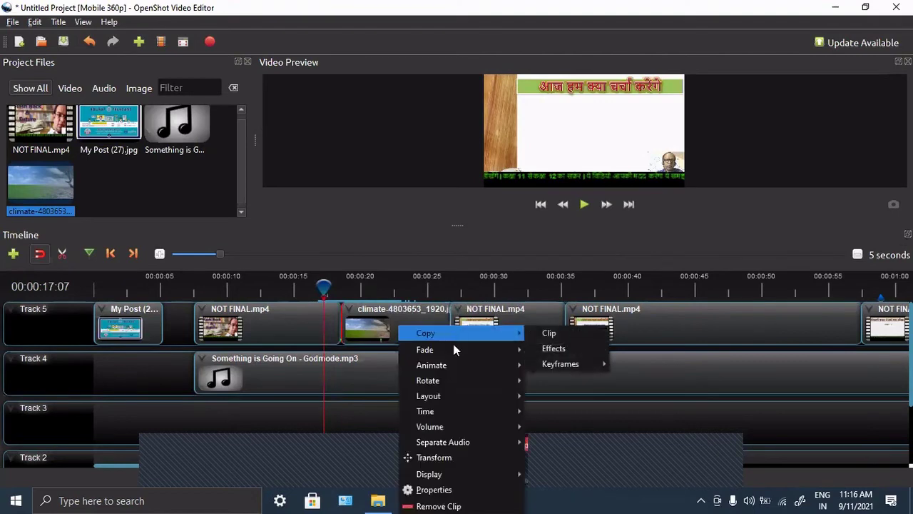
right_click(389, 314)
right_click(390, 314)
mouse_move(460, 356)
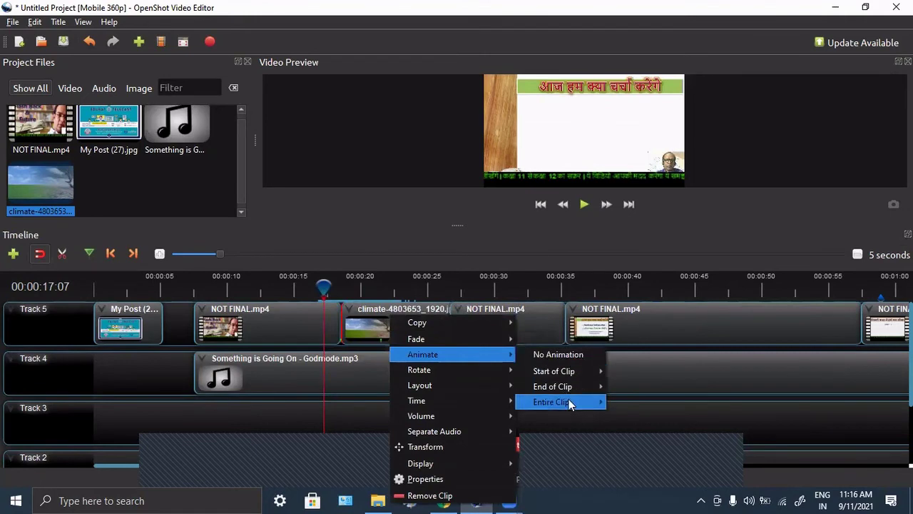
mouse_move(569, 401)
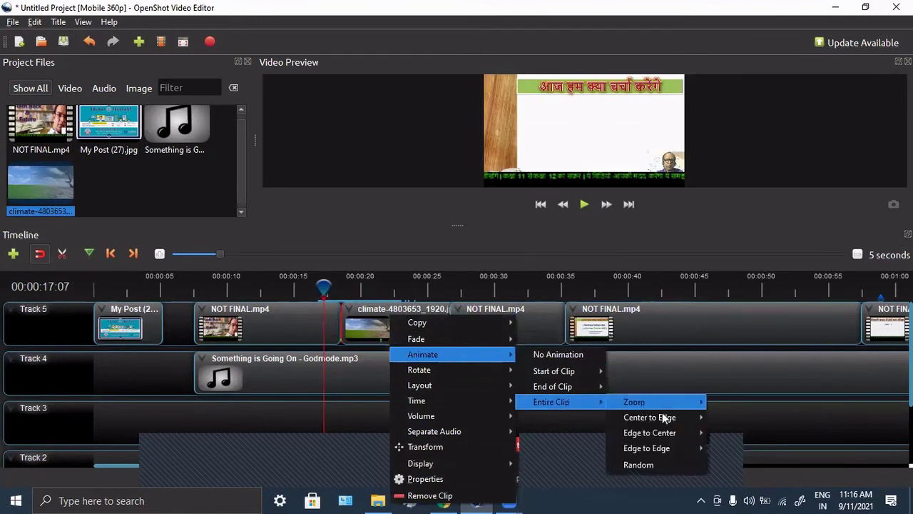
mouse_move(664, 416)
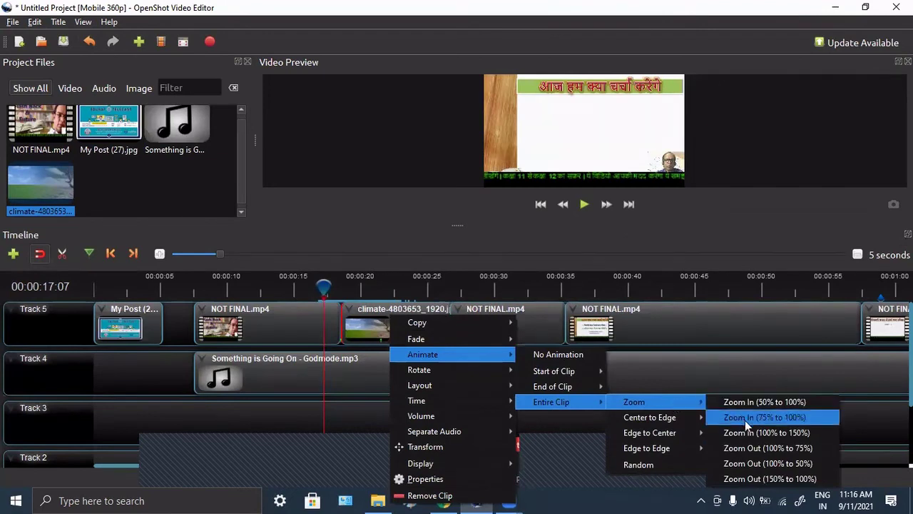
left_click(514, 249)
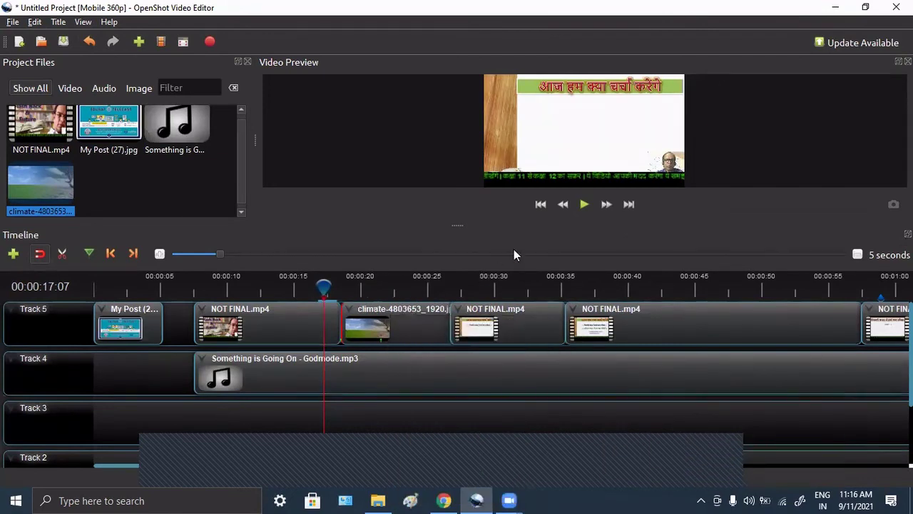
left_click(585, 205)
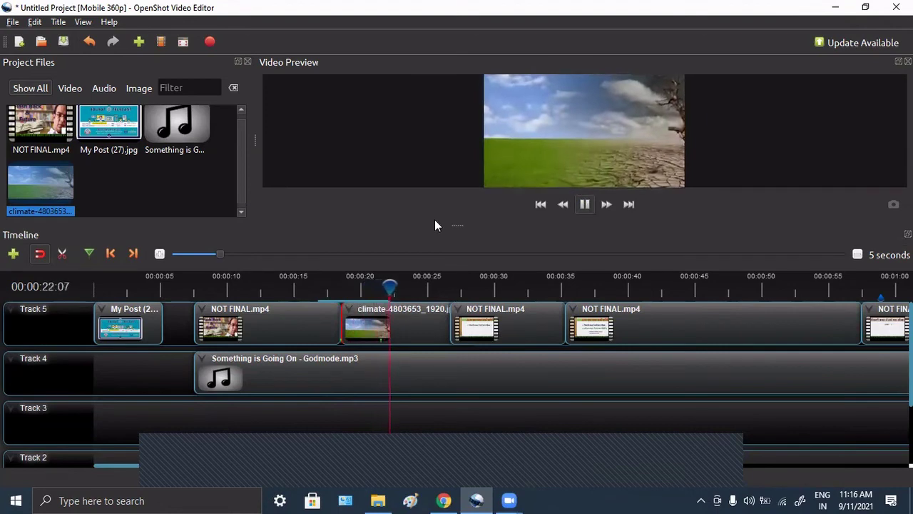
left_click(582, 206)
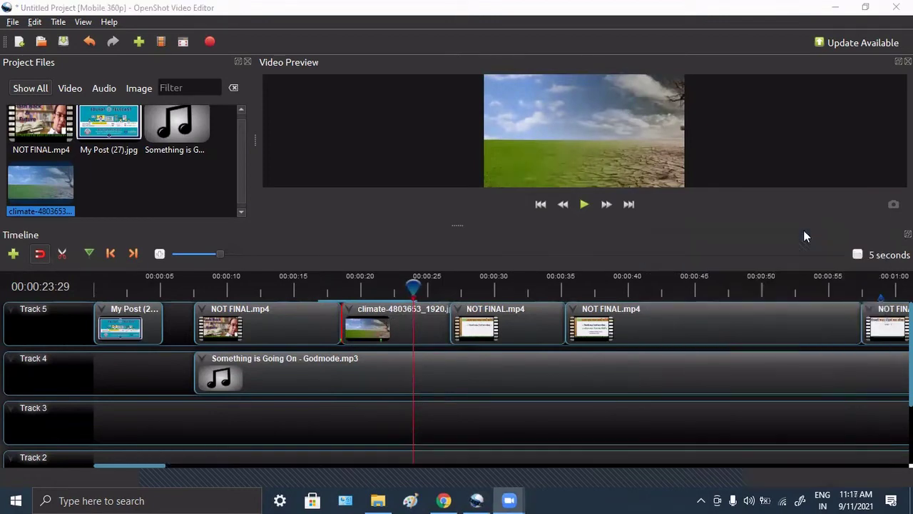
Undo three changes, slide the lecture clip right, and delete the transition at its start.
left_click(385, 325)
key("ctrl+z")
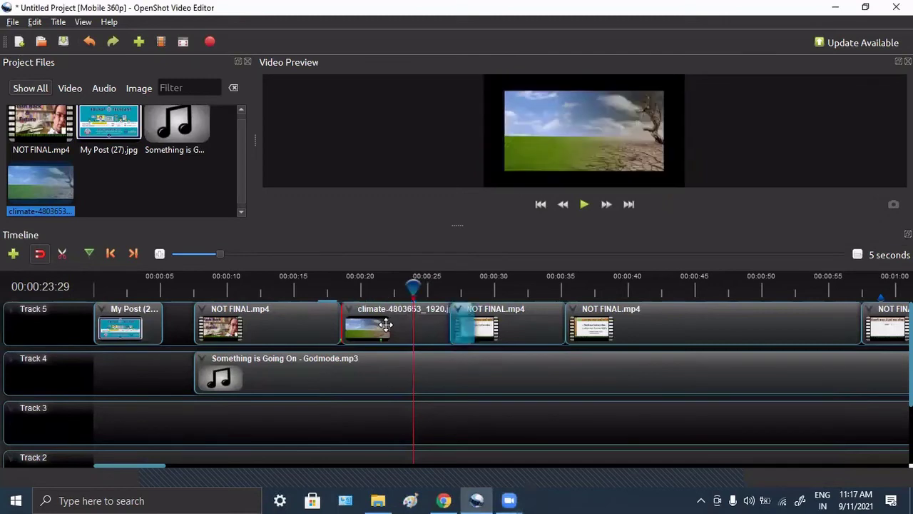
key("ctrl+z")
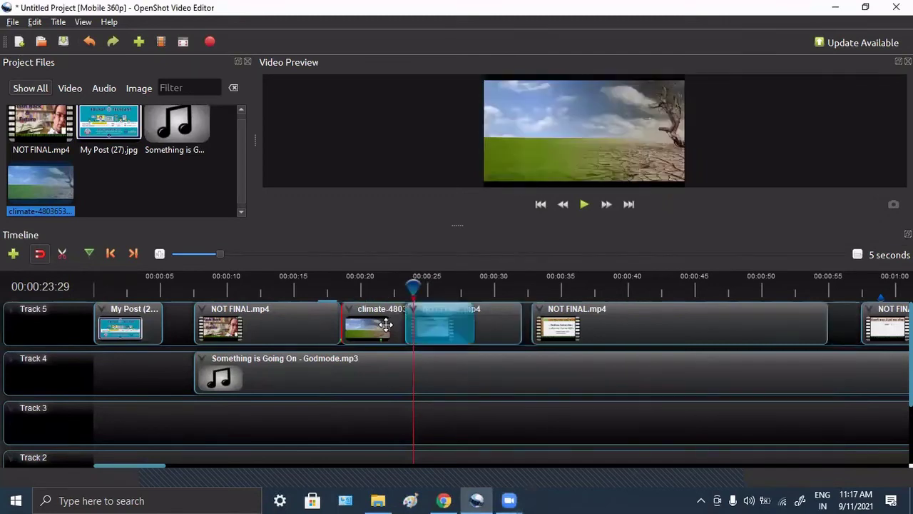
key("ctrl+z")
left_click_drag(385, 325, 519, 311)
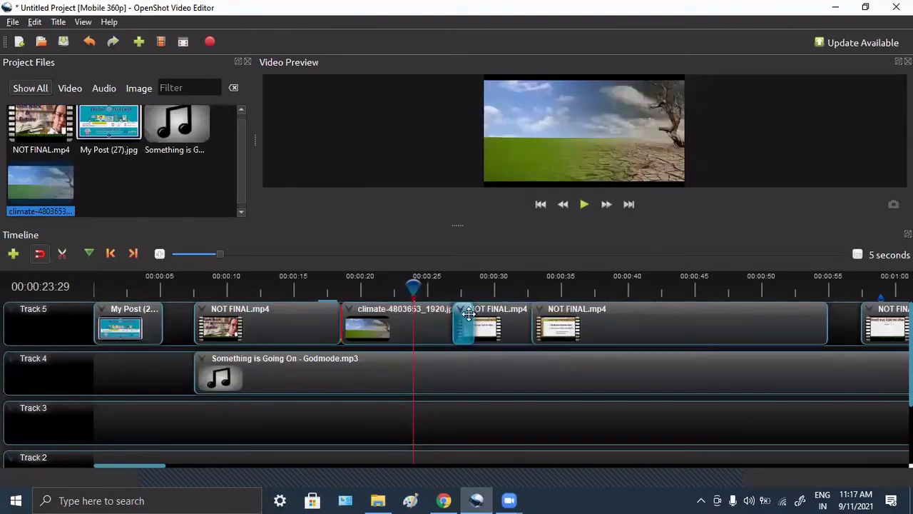
left_click(468, 314)
key("Delete")
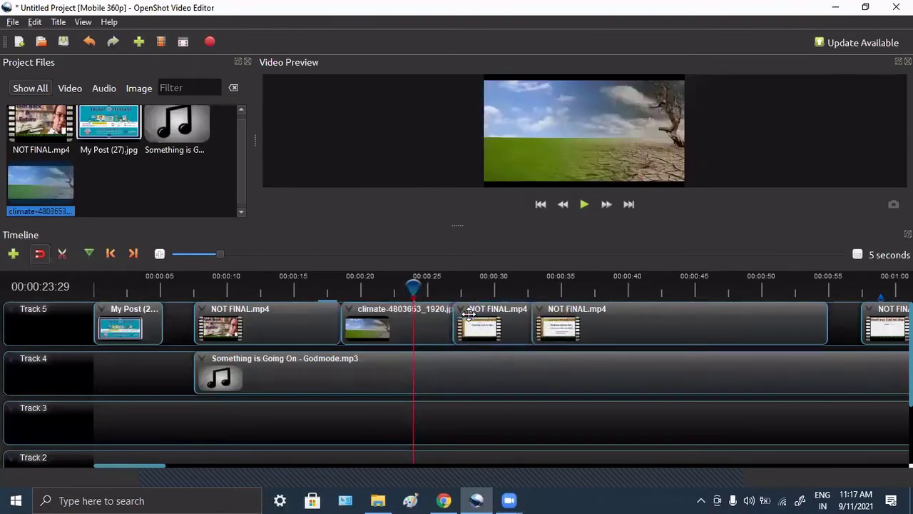
Shrink the climate image to a centred quarter-size layout.
left_click(358, 331)
right_click(370, 327)
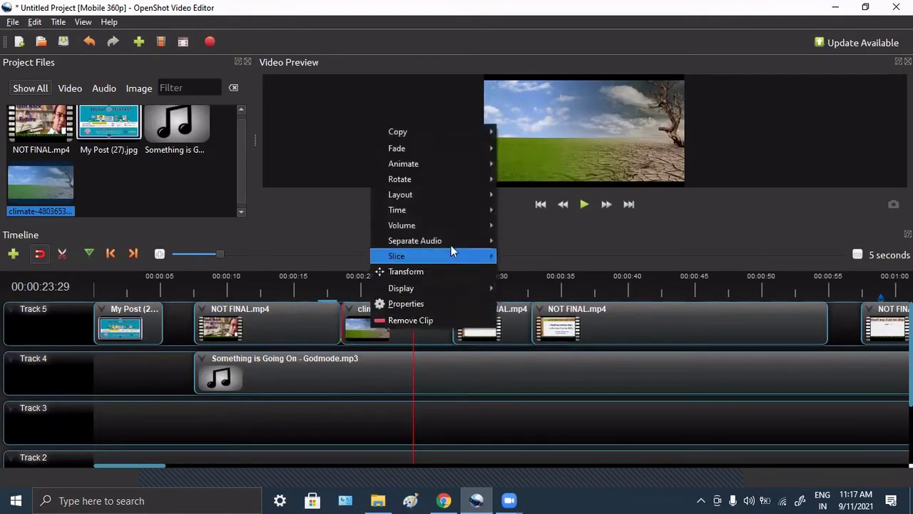
mouse_move(460, 196)
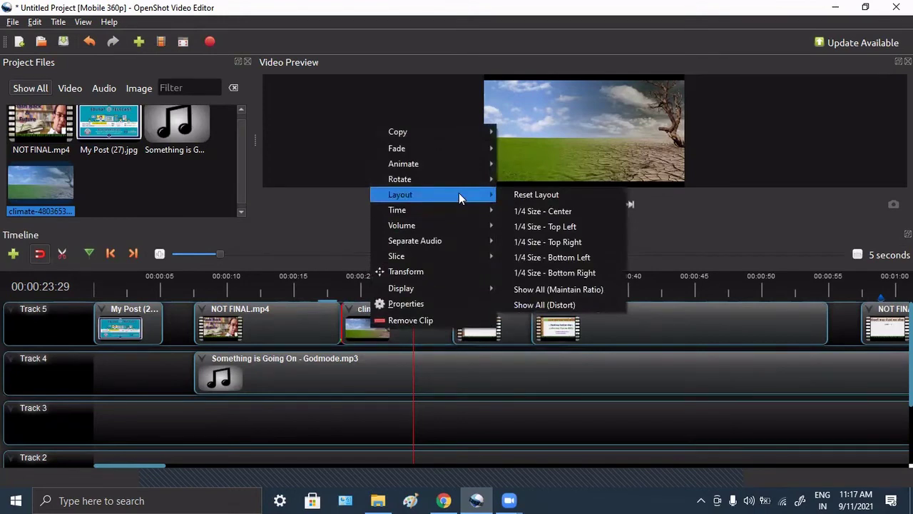
left_click(543, 209)
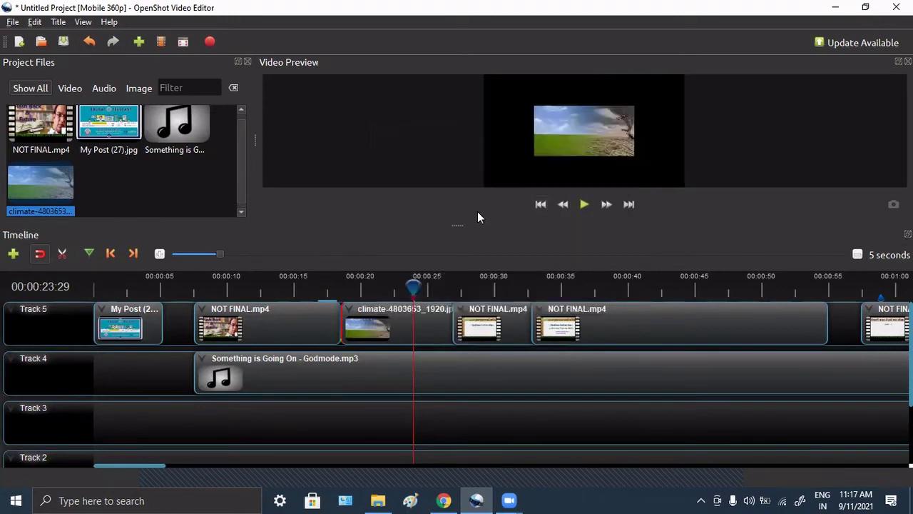
Try the quarter-size image at top-left and top-right, settling on bottom-right.
right_click(394, 315)
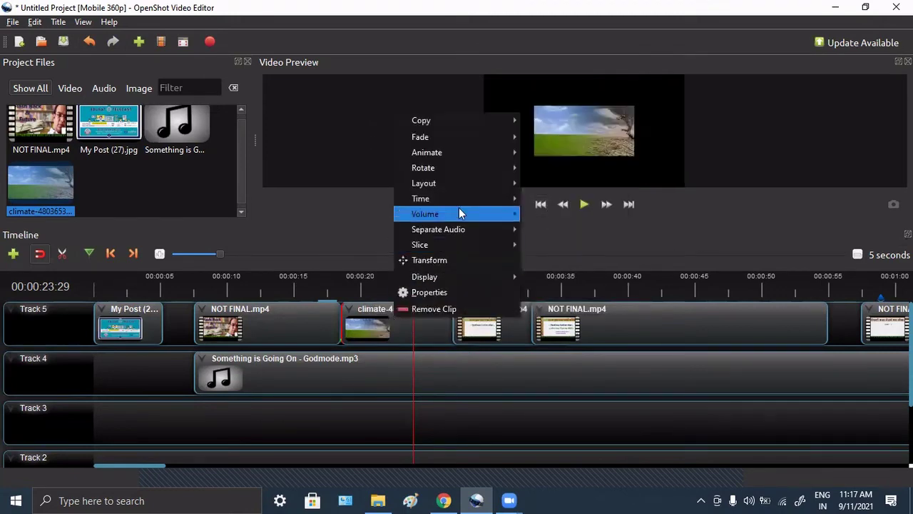
mouse_move(476, 182)
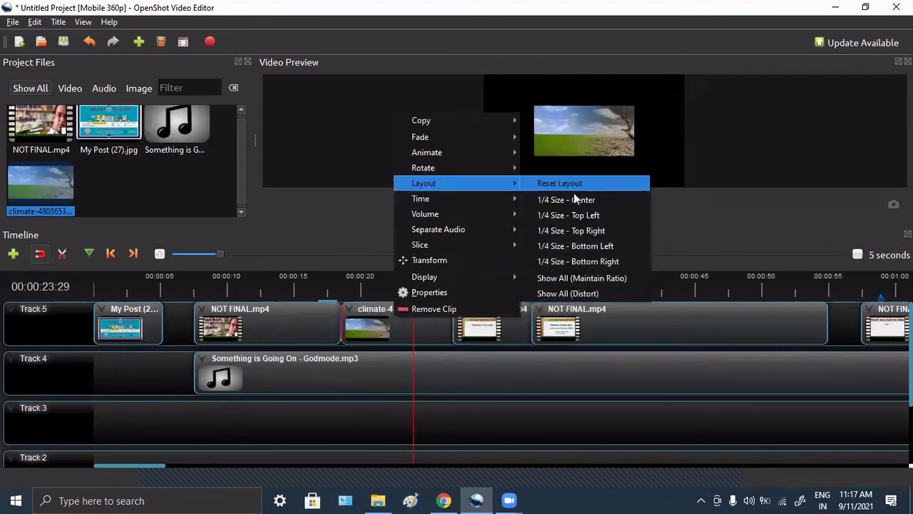
left_click(589, 214)
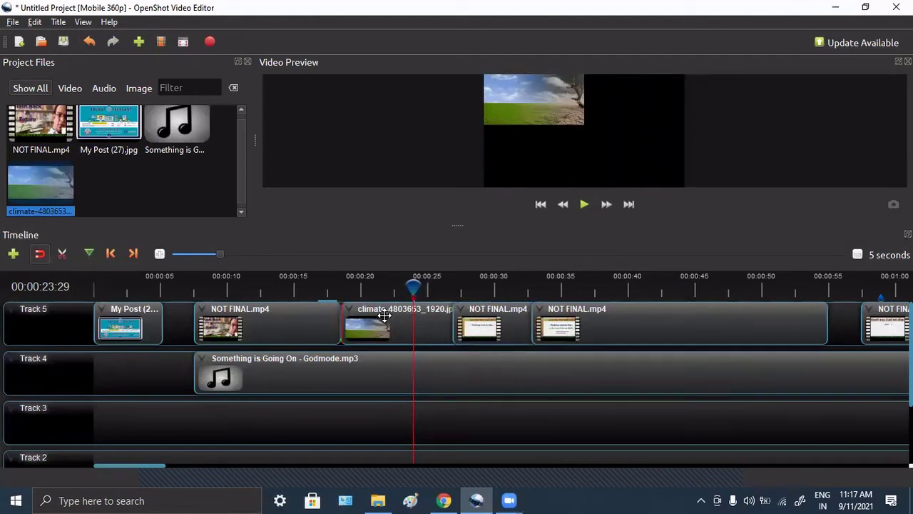
right_click(384, 316)
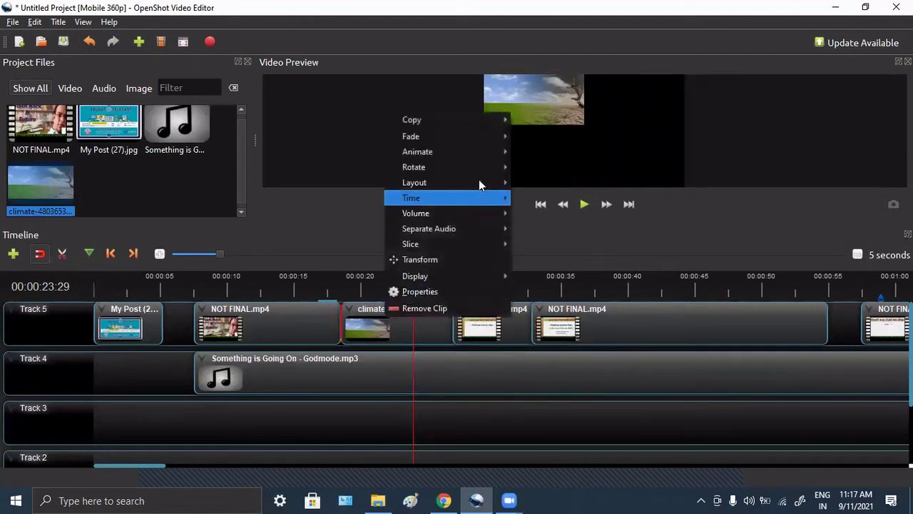
mouse_move(477, 173)
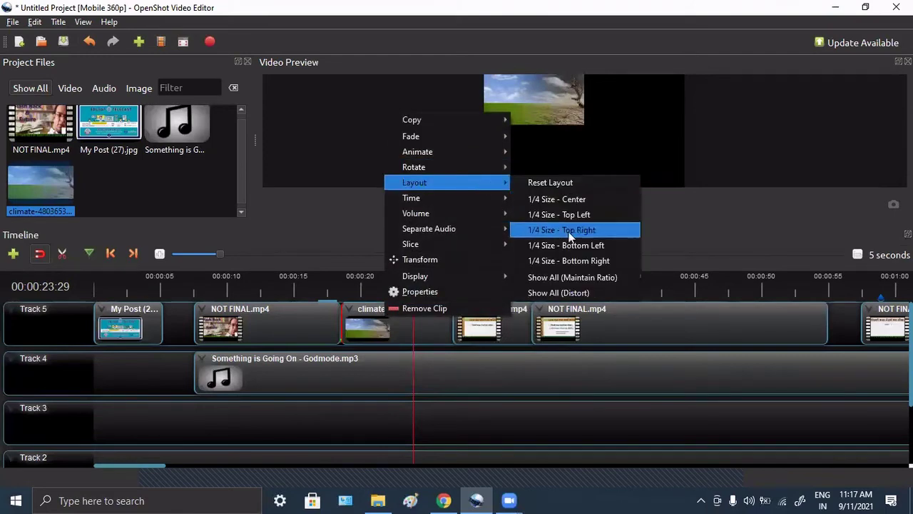
left_click(569, 232)
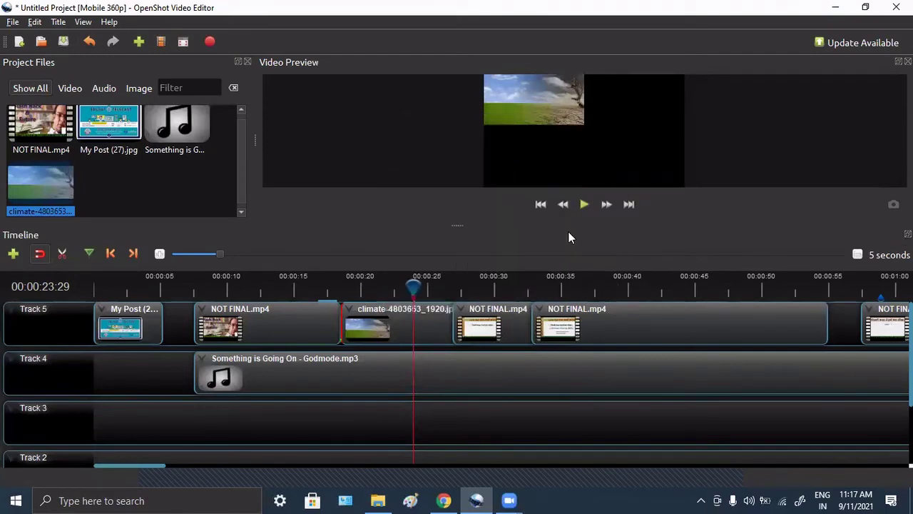
right_click(378, 335)
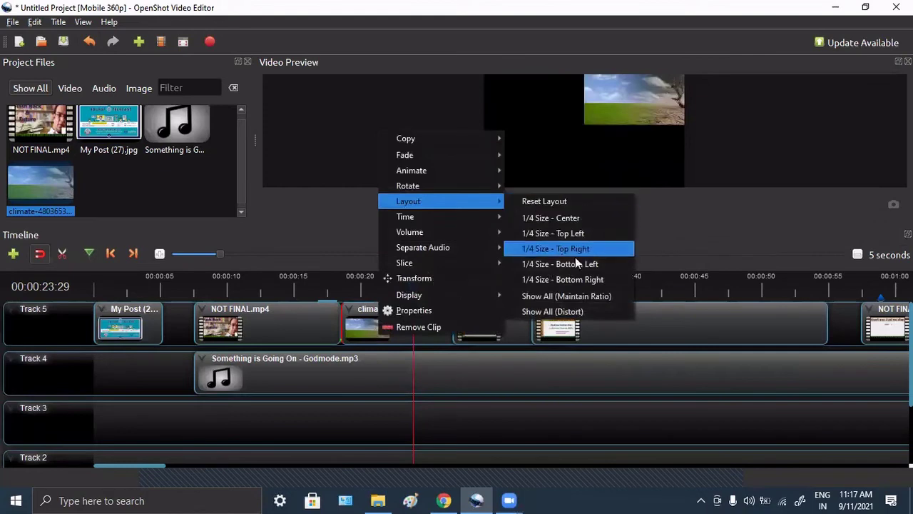
left_click(579, 279)
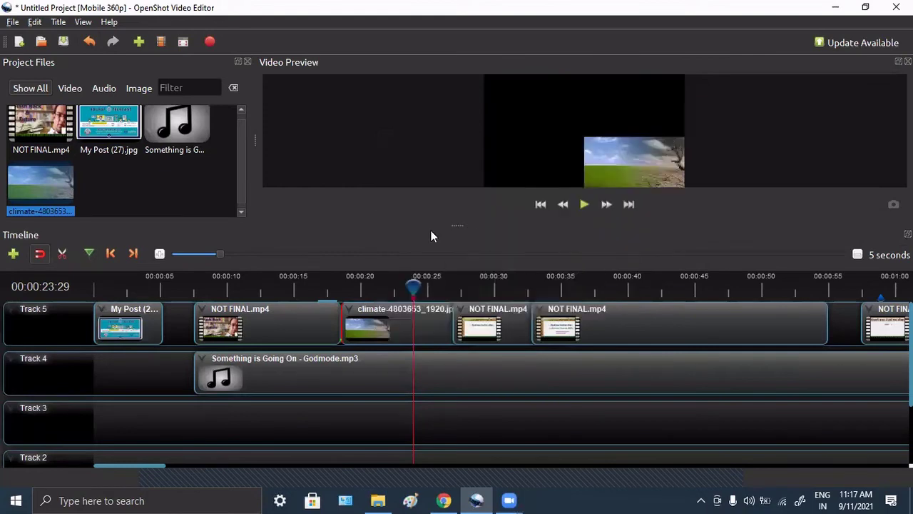
Rotate the climate image 90 degrees right, then return it to no rotation.
right_click(374, 322)
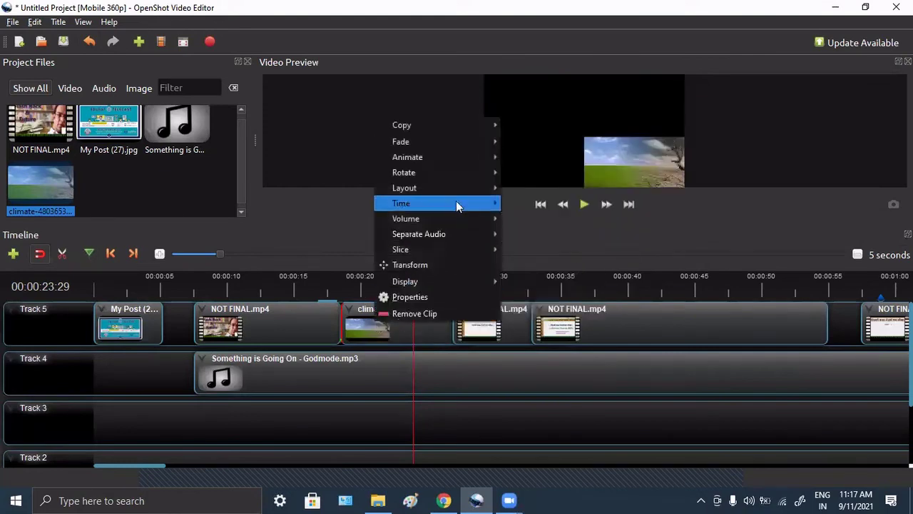
mouse_move(456, 158)
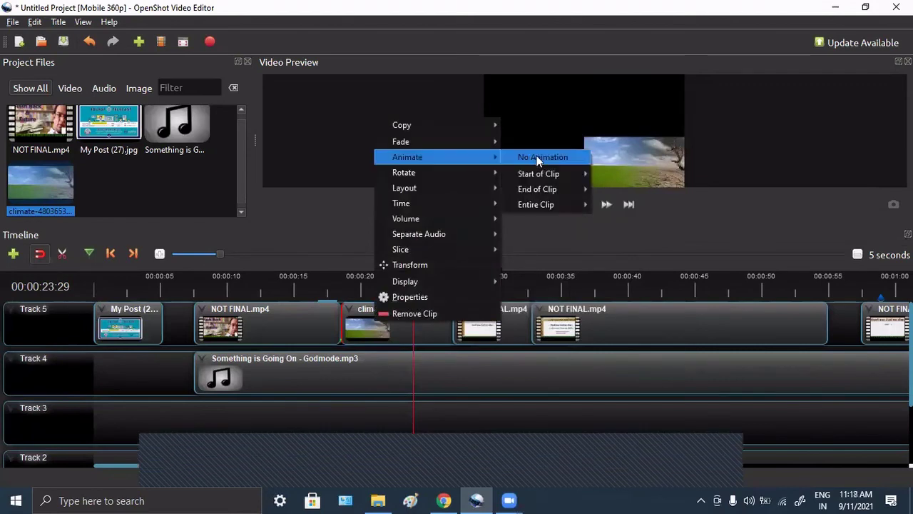
mouse_move(563, 174)
mouse_move(641, 187)
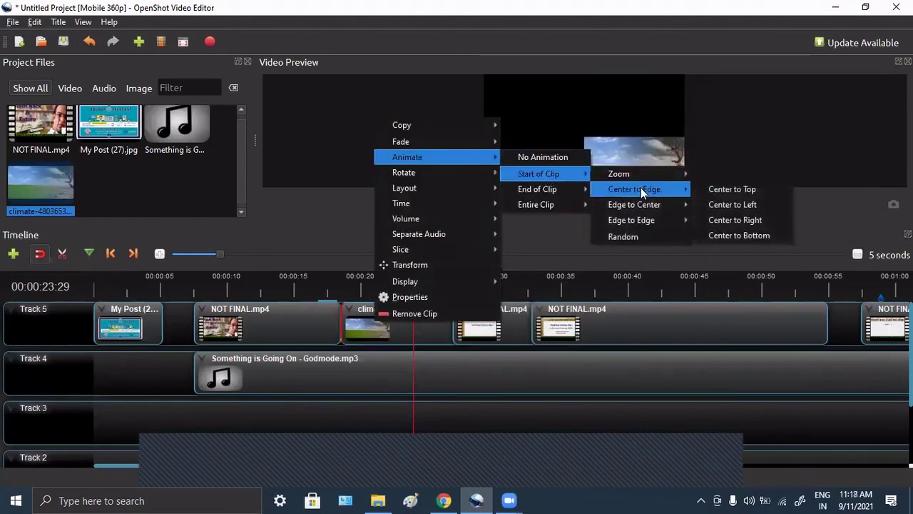
mouse_move(430, 174)
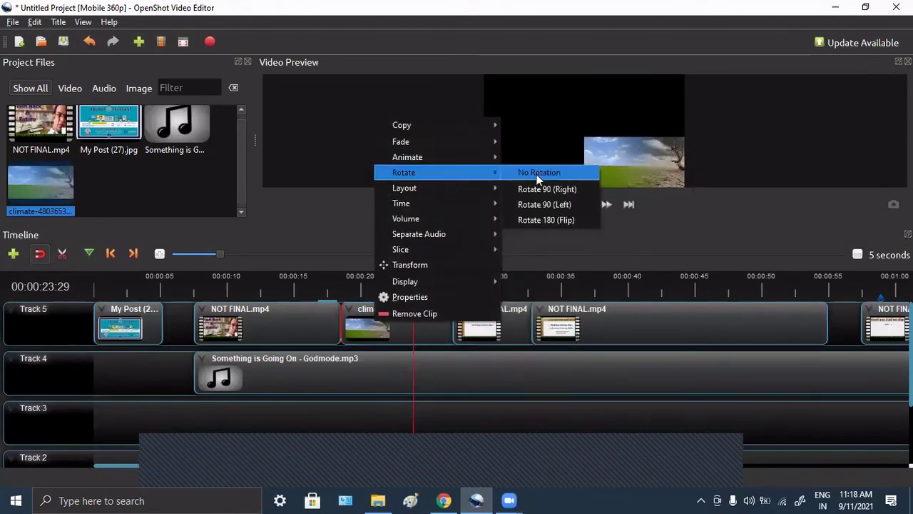
left_click(556, 189)
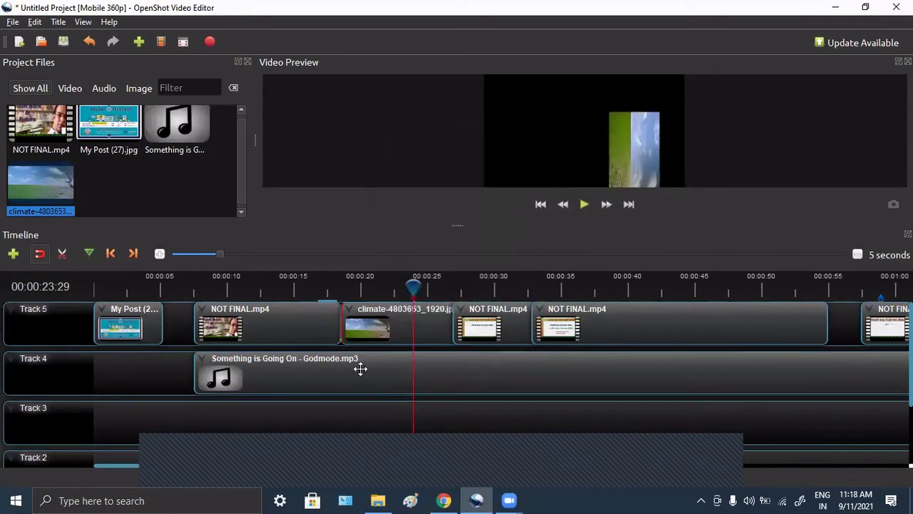
right_click(369, 321)
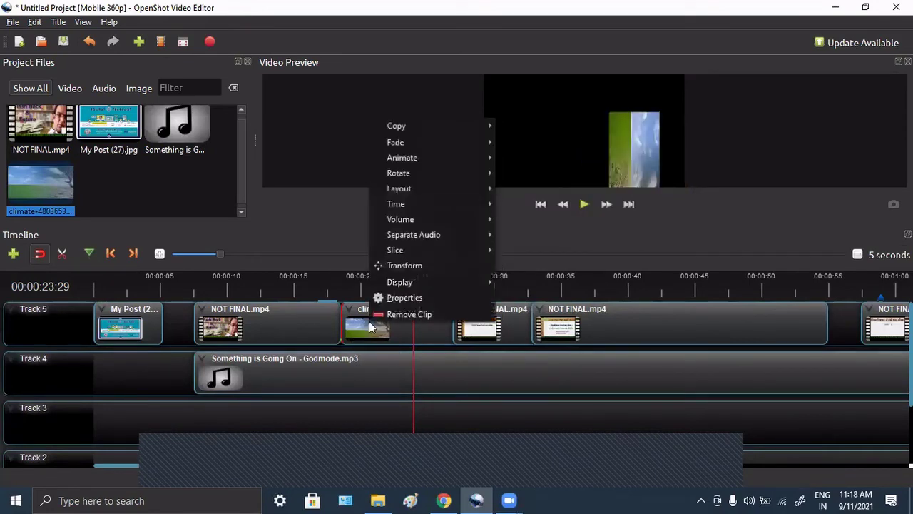
left_click(593, 246)
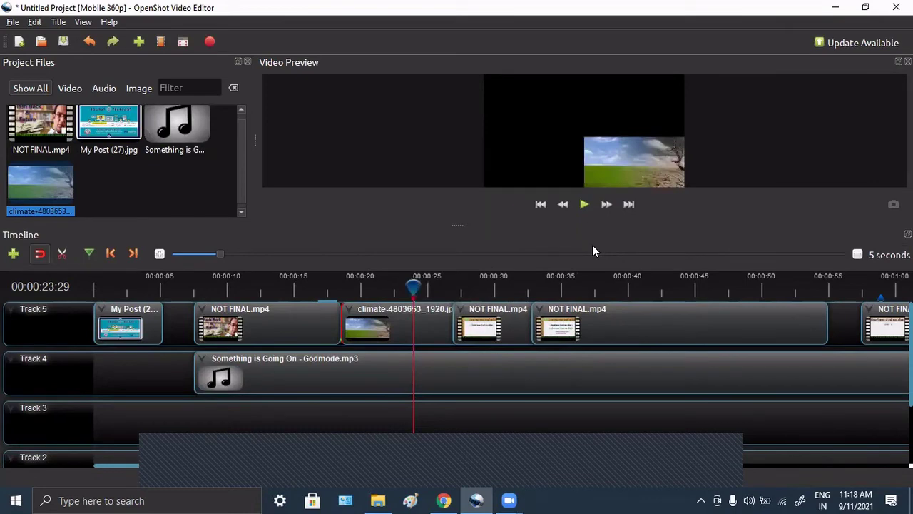
Replay from 00:00:17:30 to check the bottom-right quarter-size climate image.
left_click_drag(413, 287, 333, 287)
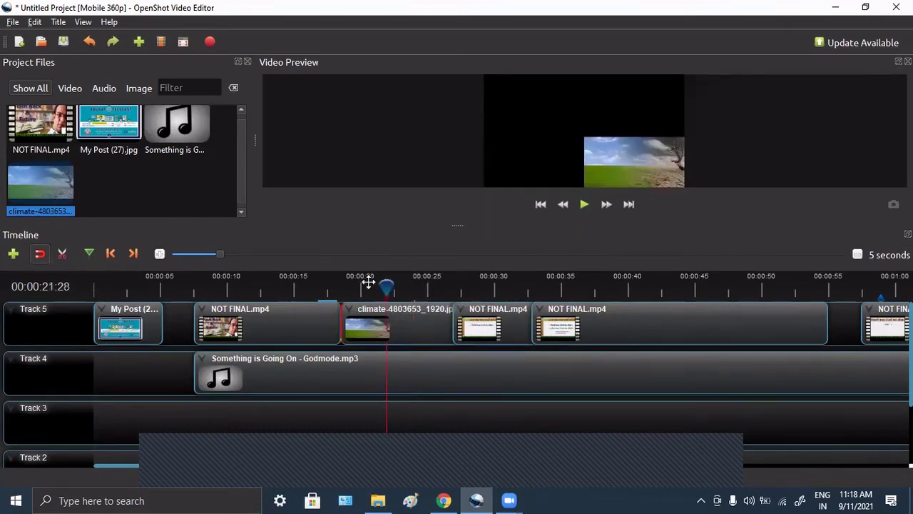
key("space")
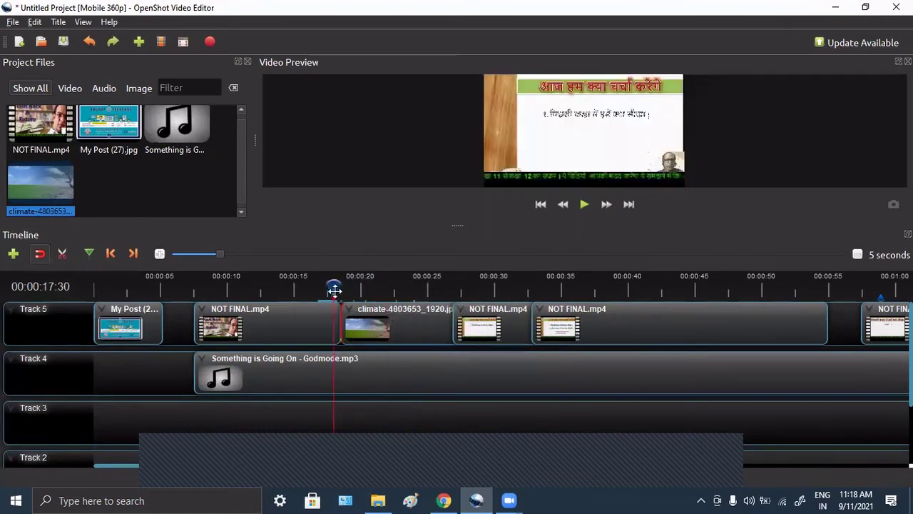
key("space")
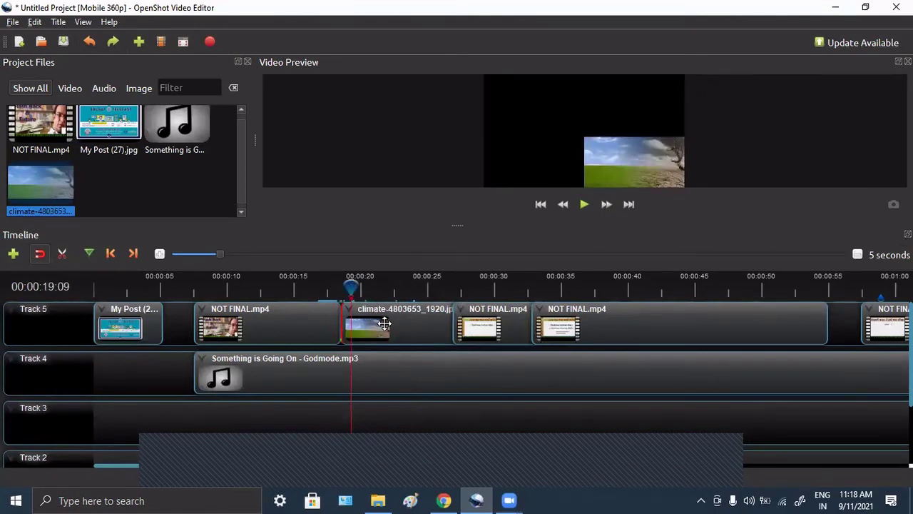
Apply an Entire Clip centre-to-edge animation to the climate clip.
right_click(386, 324)
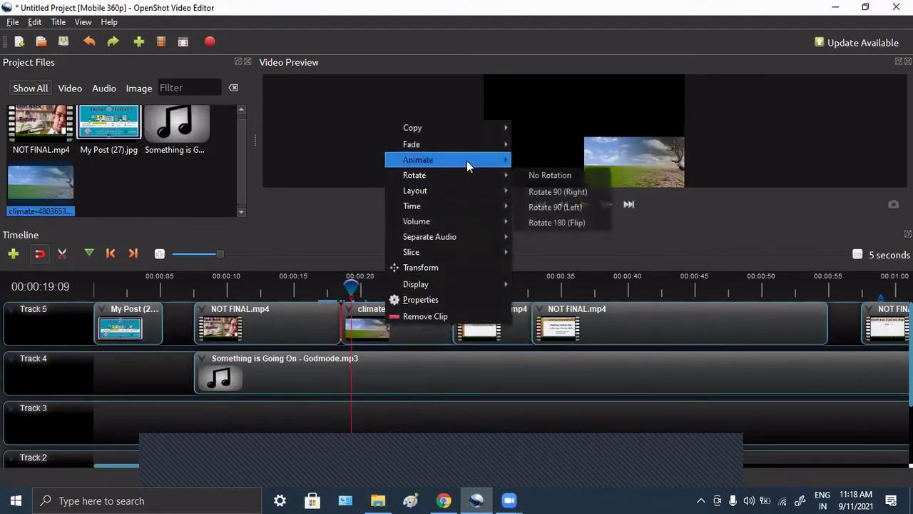
mouse_move(467, 159)
mouse_move(574, 202)
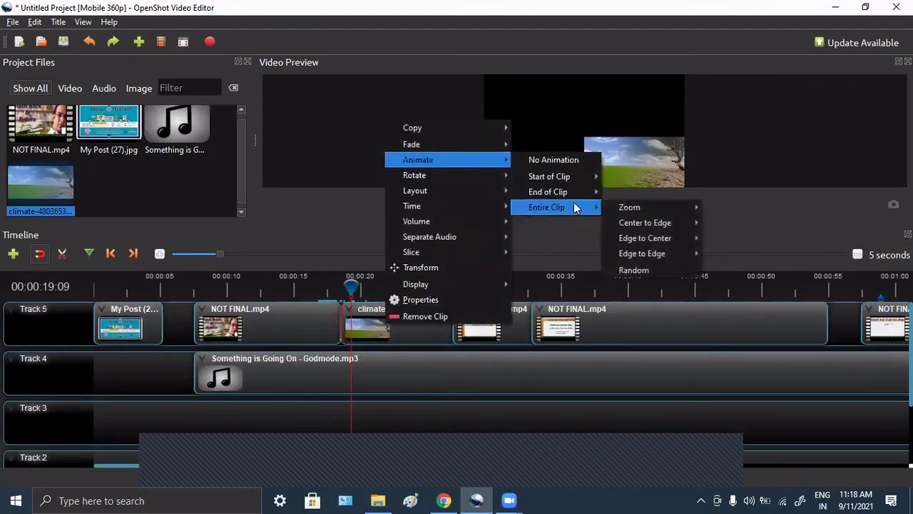
mouse_move(634, 209)
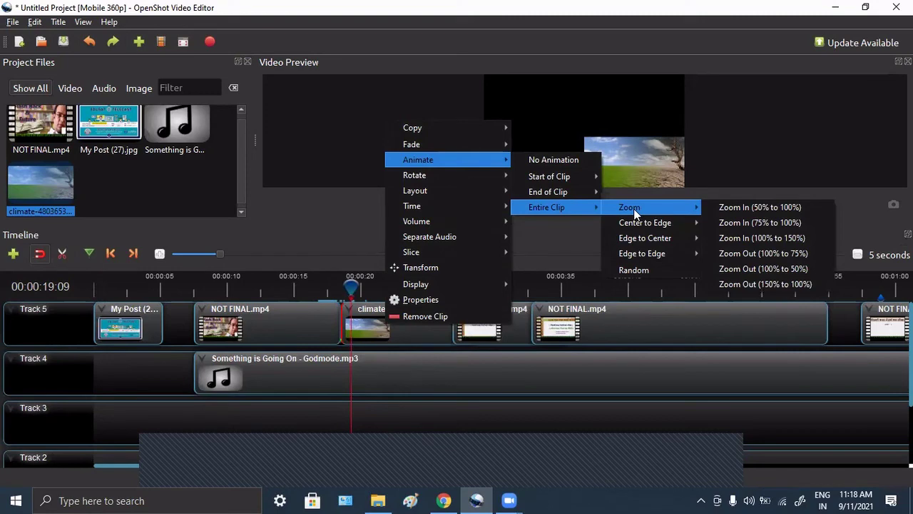
mouse_move(652, 221)
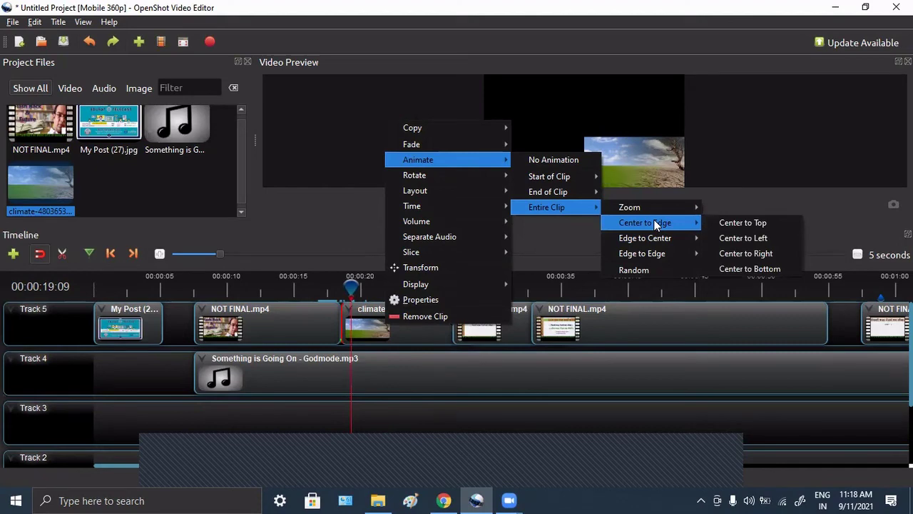
left_click(308, 213)
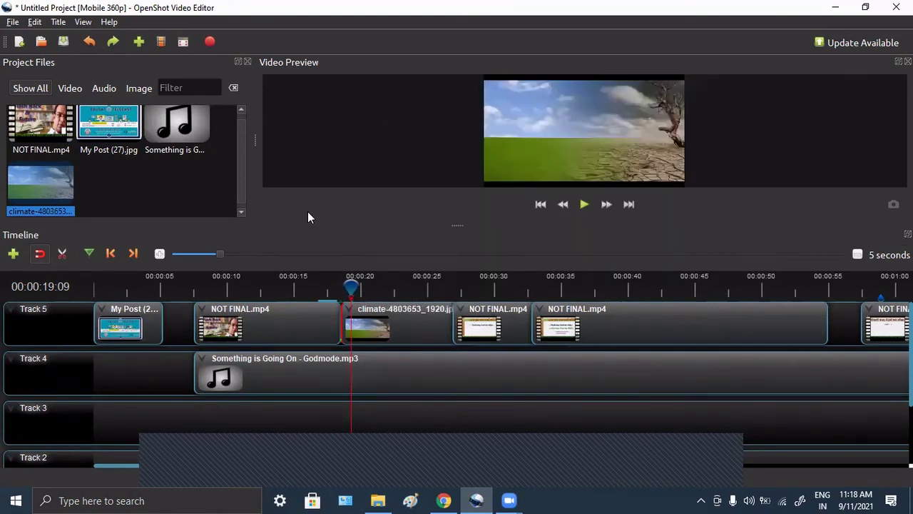
Reapply the animation to the climate clip as Entire Clip > Center to Edge > Center to Top.
right_click(408, 321)
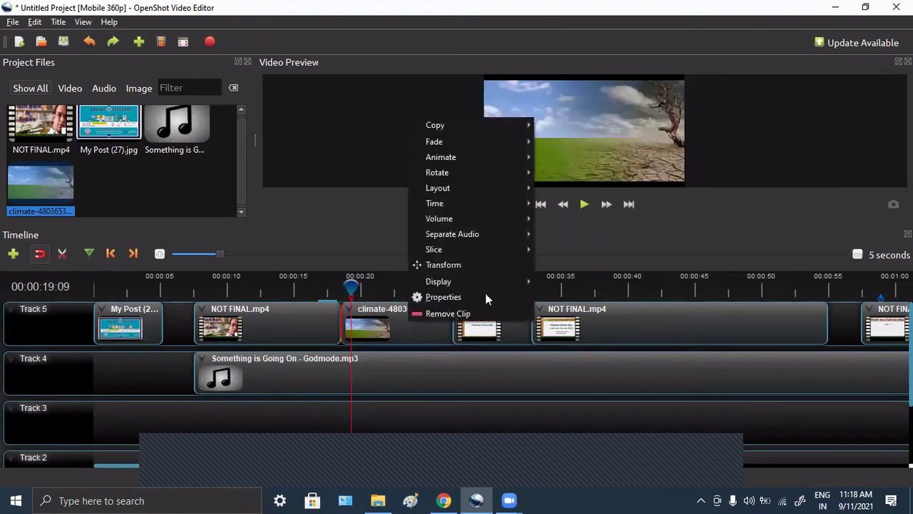
mouse_move(500, 159)
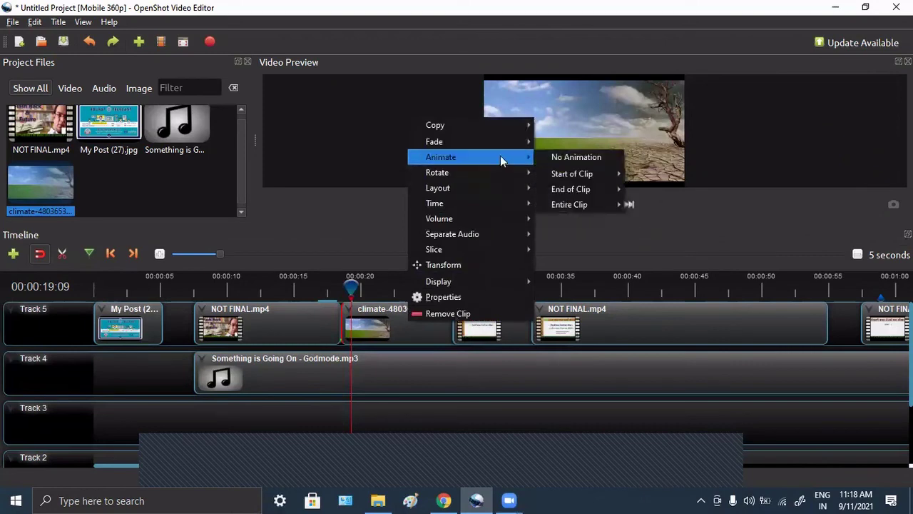
mouse_move(594, 201)
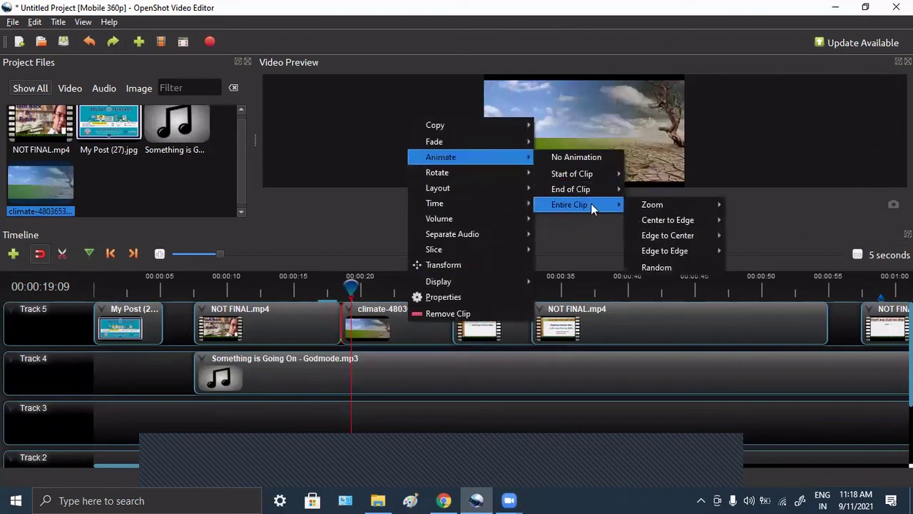
mouse_move(692, 224)
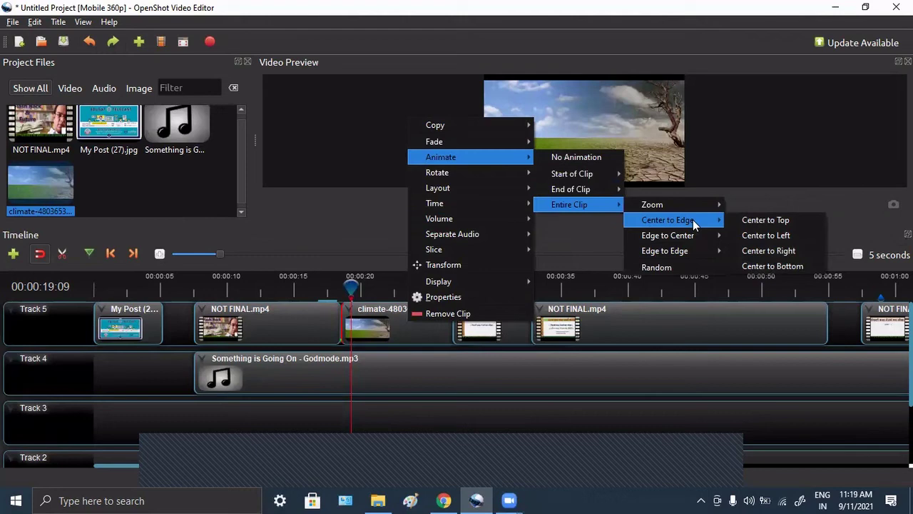
left_click(756, 218)
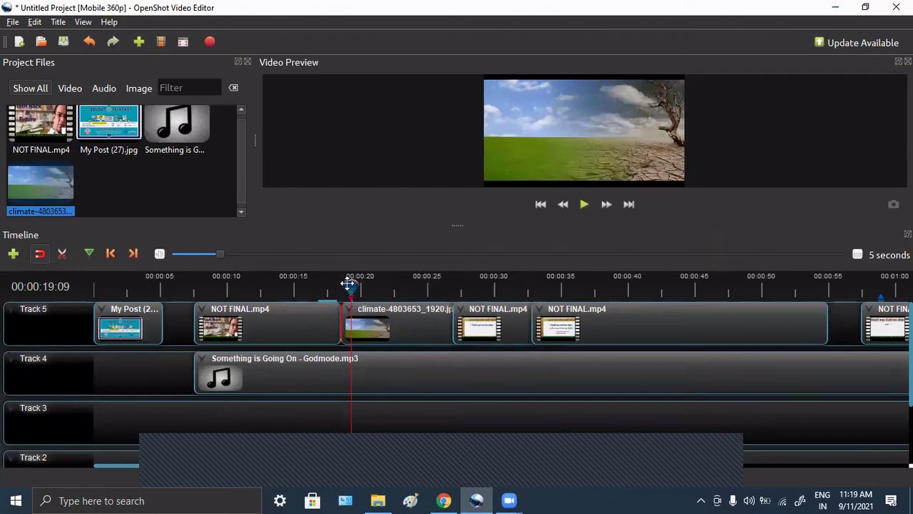
left_click_drag(348, 284, 322, 285)
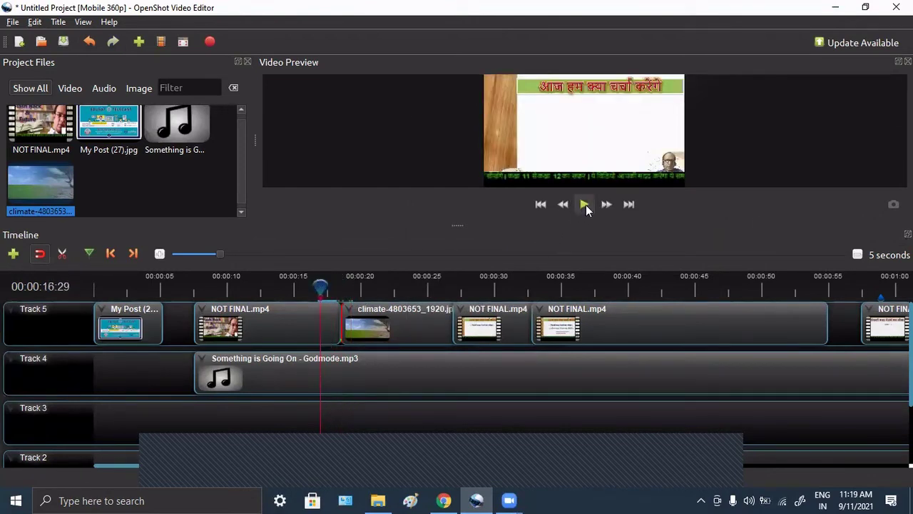
left_click(585, 205)
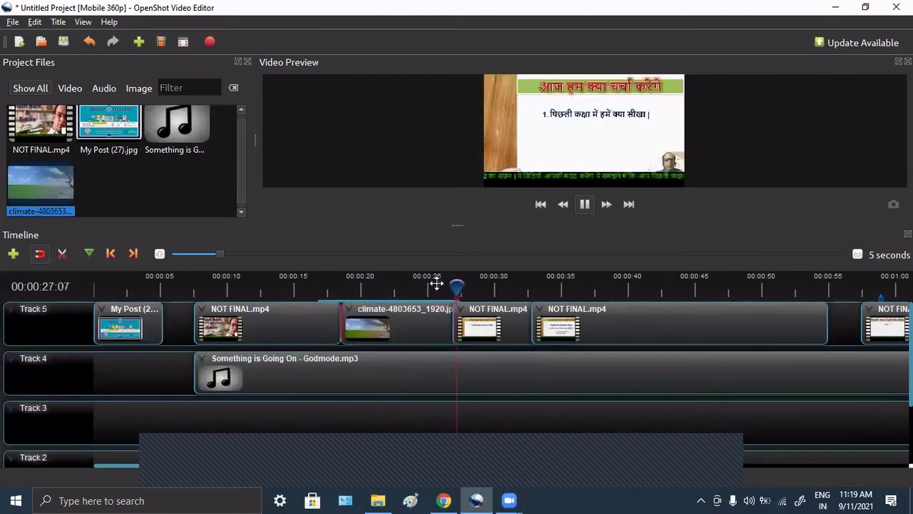
left_click_drag(437, 284, 336, 284)
key("space")
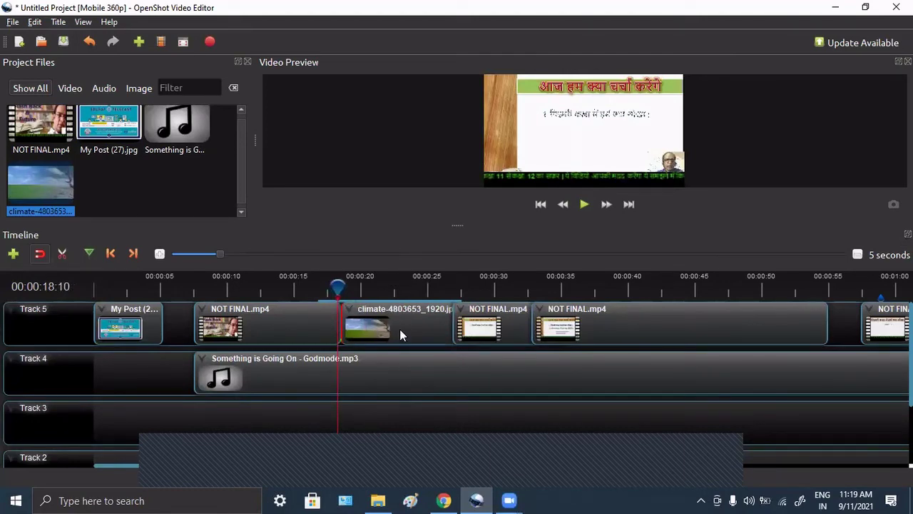
right_click(401, 335)
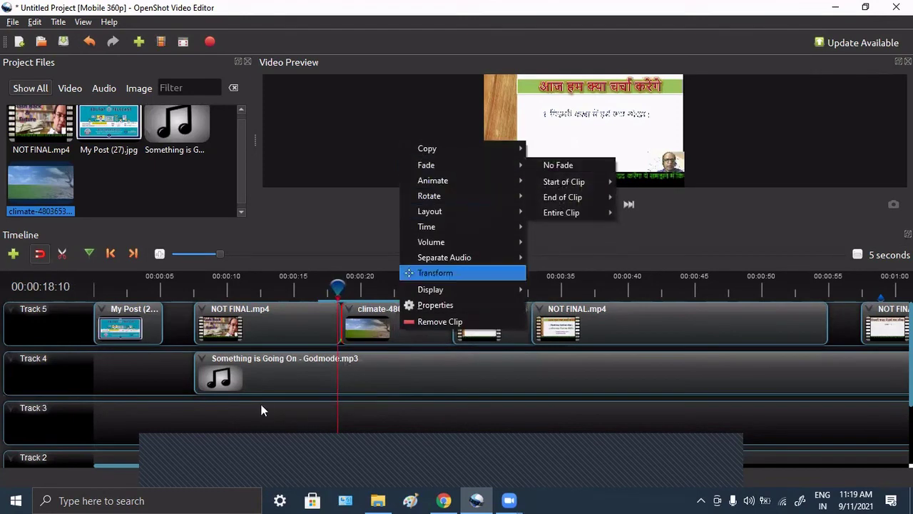
left_click(366, 224)
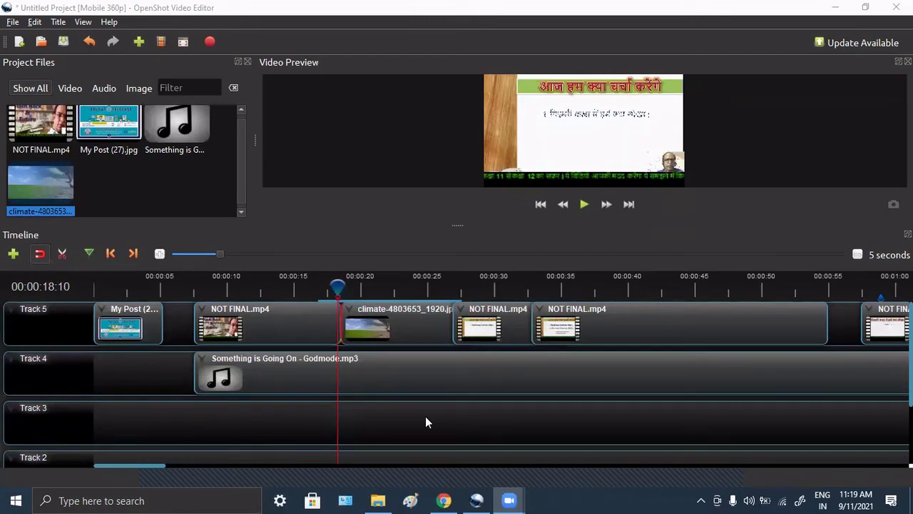
left_click(363, 221)
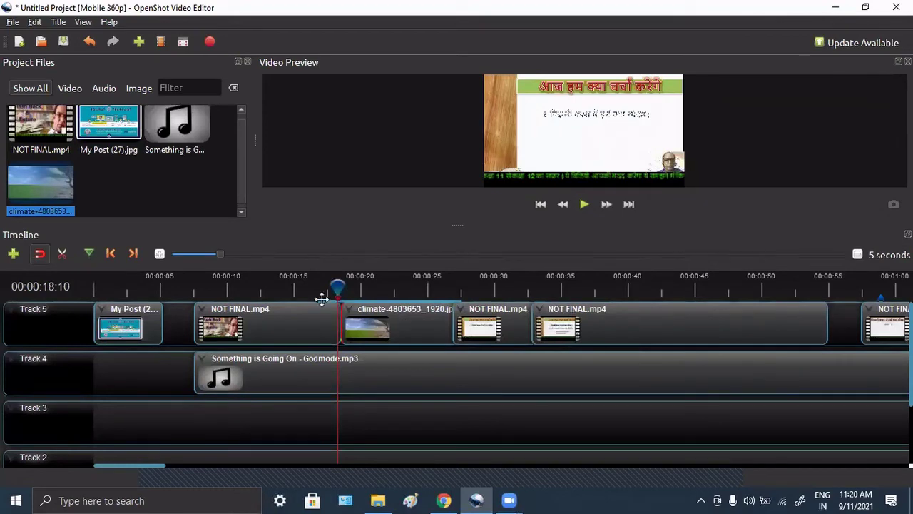
Rewind the playhead and slide the NOT FINAL.mp4 and climate clips left to close the gaps.
left_click_drag(332, 285, 282, 286)
left_click_drag(219, 289, 146, 285)
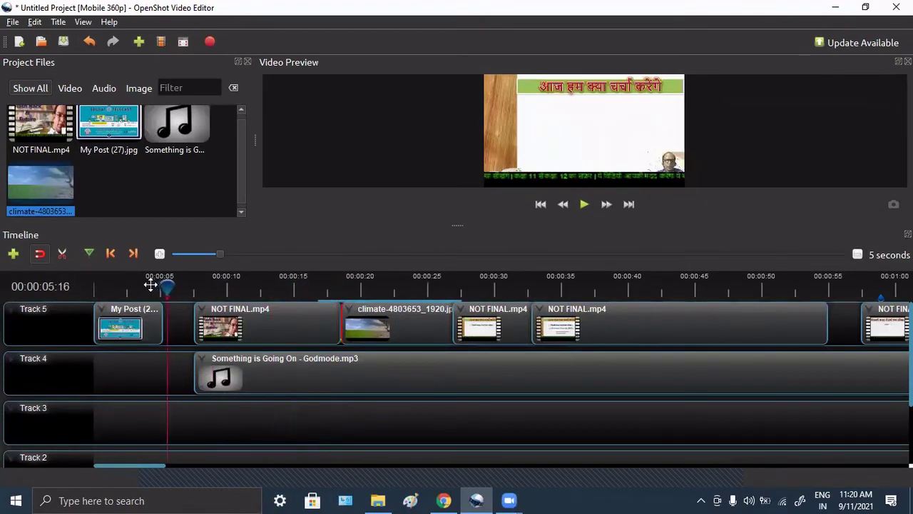
left_click_drag(231, 325, 212, 323)
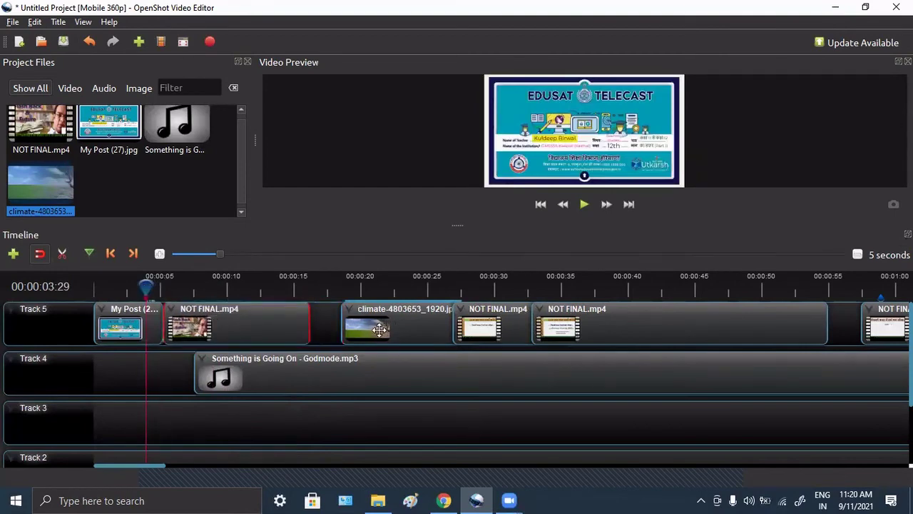
left_click_drag(382, 323, 351, 320)
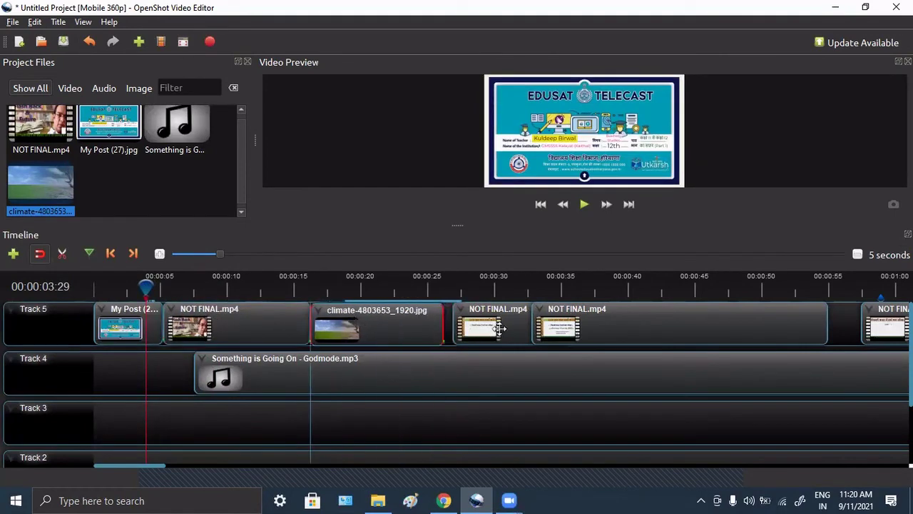
left_click_drag(494, 328, 485, 329)
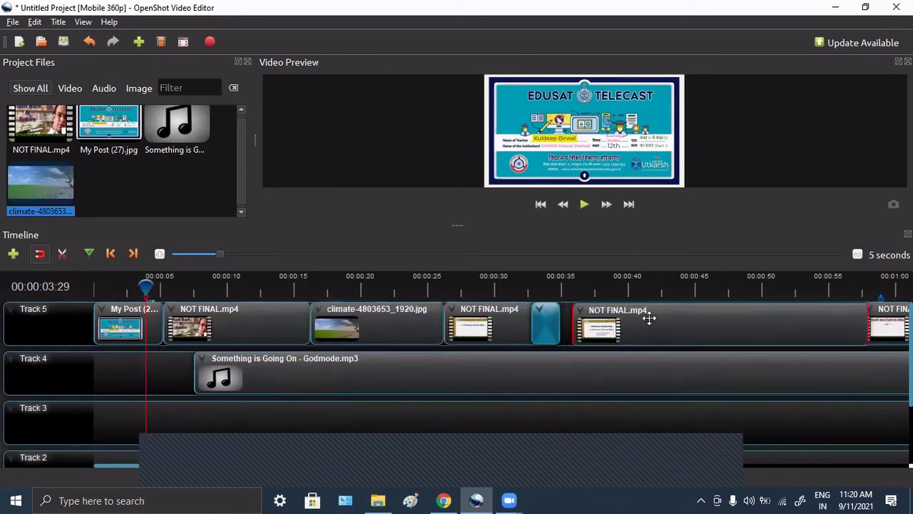
Delete the transition between the two NOT FINAL.mp4 lecture clips.
left_click_drag(613, 328, 643, 327)
left_click(554, 322)
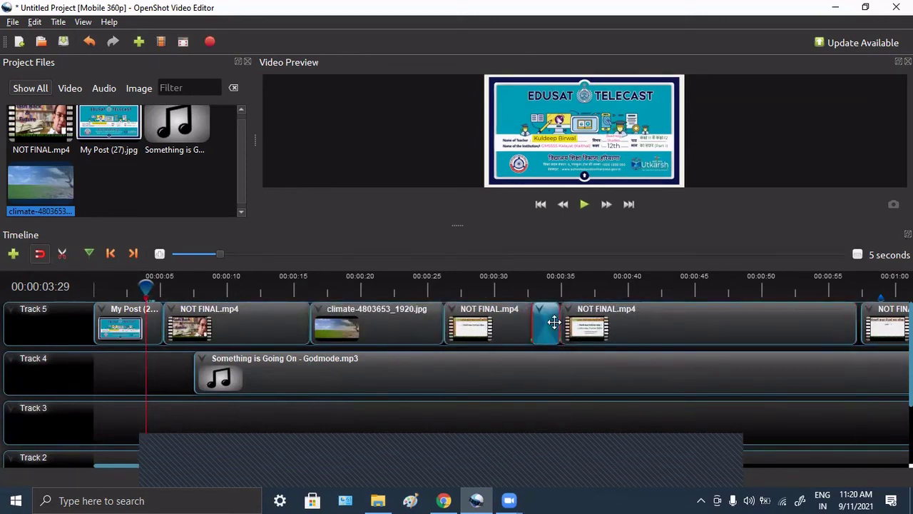
key("Delete")
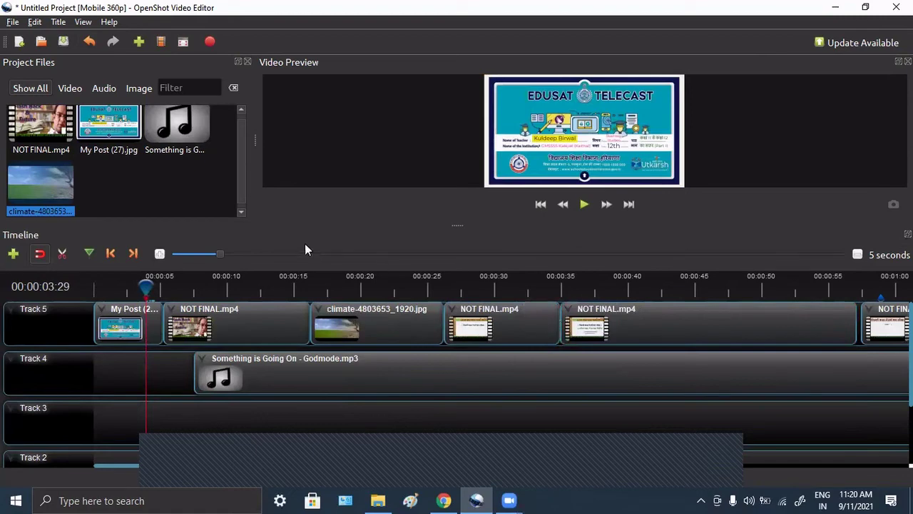
Show the Transitions panel and enlarge the dock area around it.
left_click(220, 200)
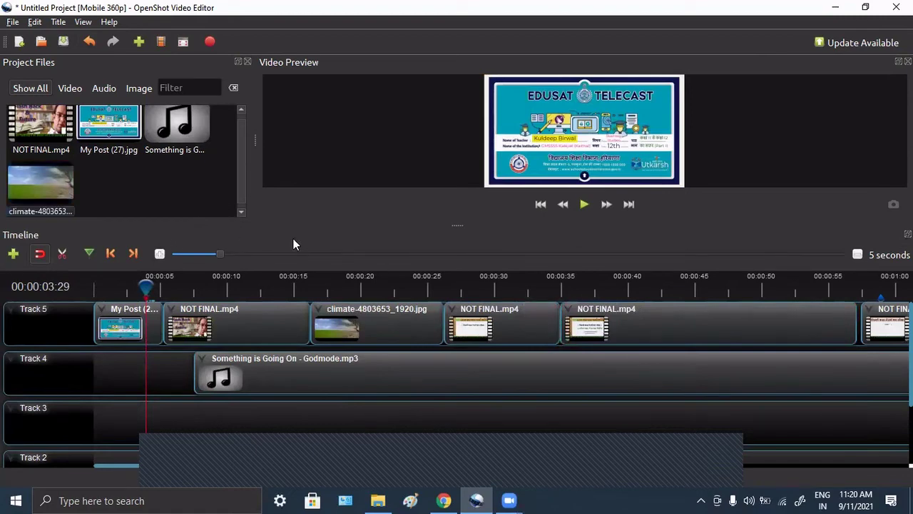
right_click(220, 238)
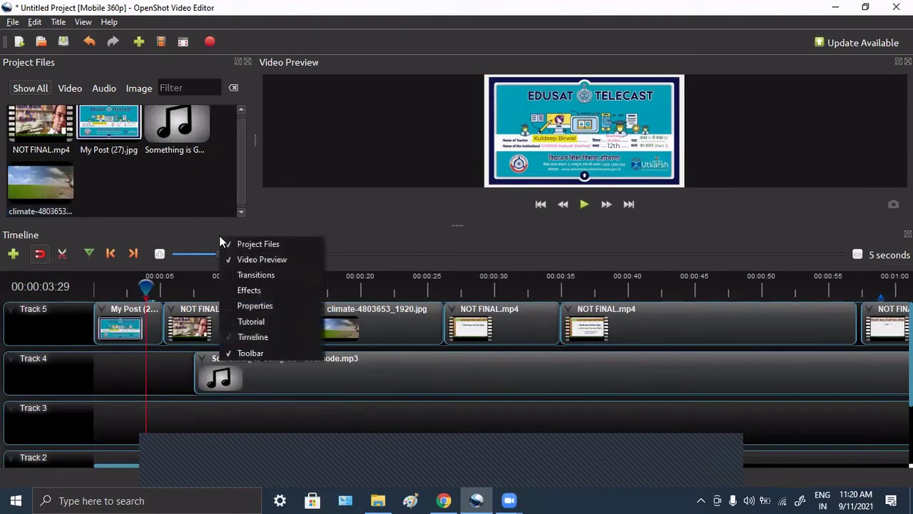
left_click(265, 275)
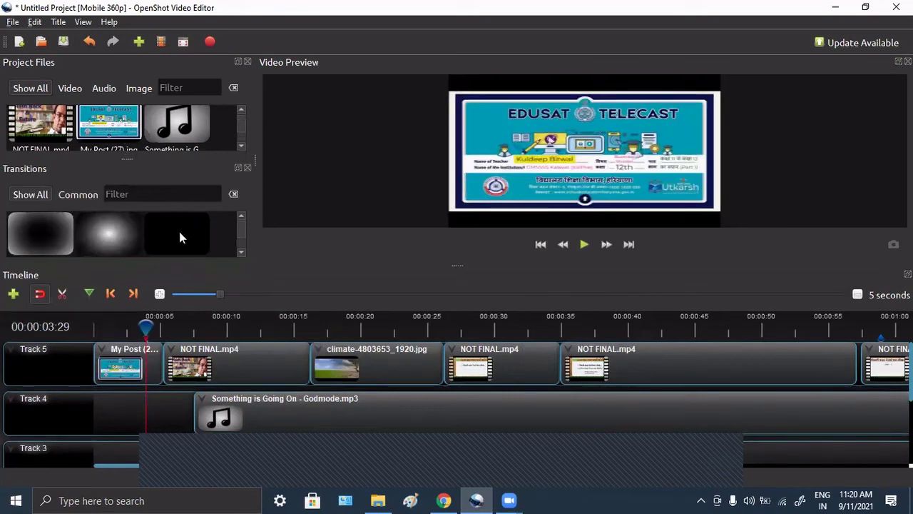
left_click_drag(464, 266, 471, 366)
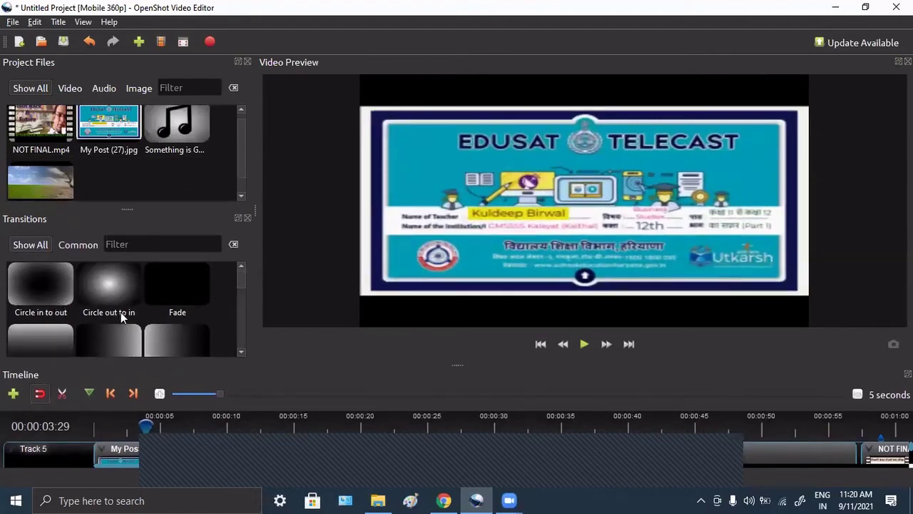
Browse the Transitions list, selecting Fade and a 4 squares transition along the way.
left_click(172, 296)
scroll(223, 329, "down", 3)
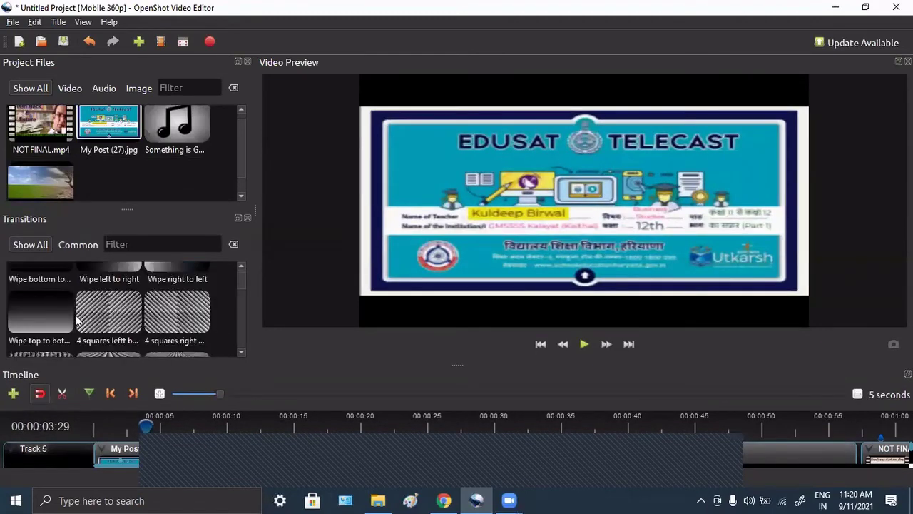
left_click(164, 308)
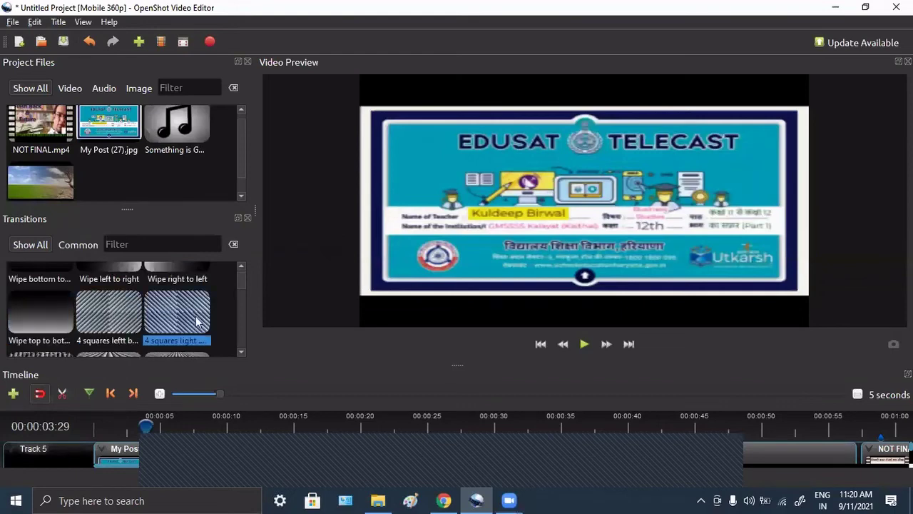
scroll(198, 323, "down", 3)
scroll(195, 316, "down", 1)
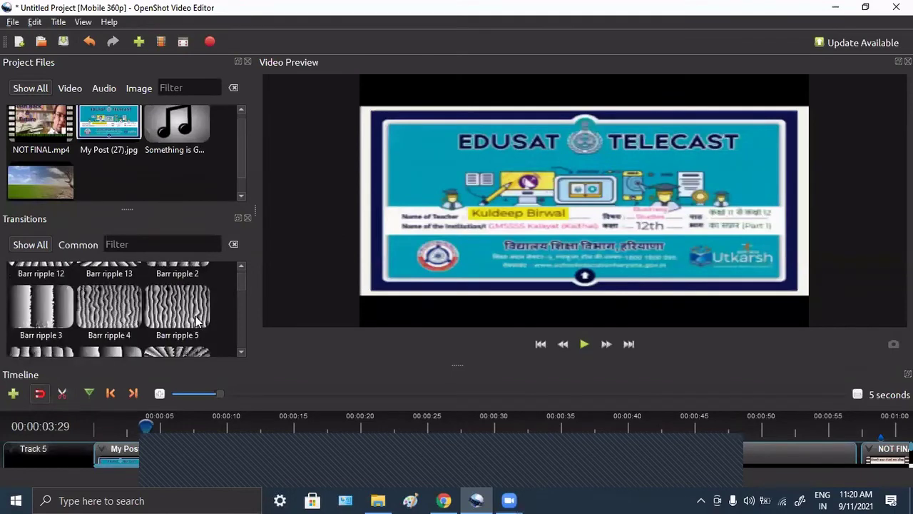
scroll(171, 313, "down", 1)
scroll(171, 313, "down", 1)
scroll(170, 313, "down", 3)
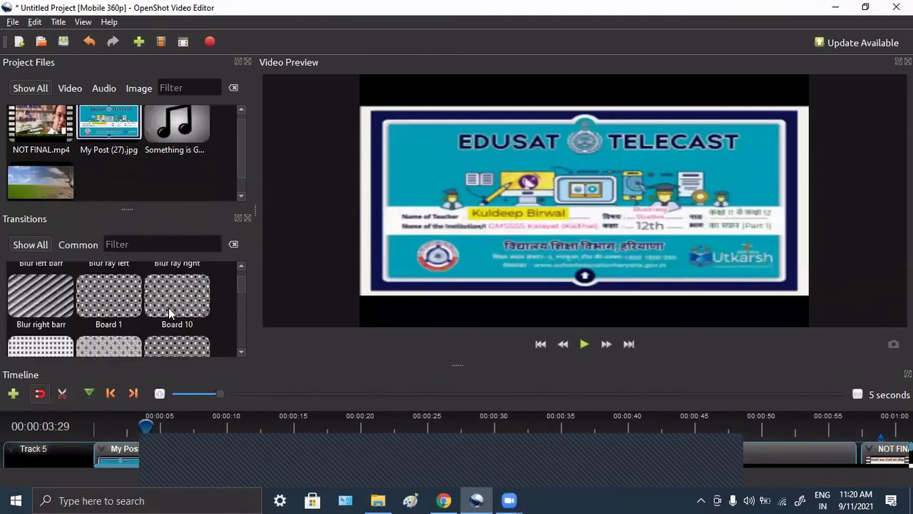
scroll(170, 313, "down", 3)
scroll(170, 313, "down", 3)
scroll(170, 314, "down", 3)
scroll(170, 312, "down", 3)
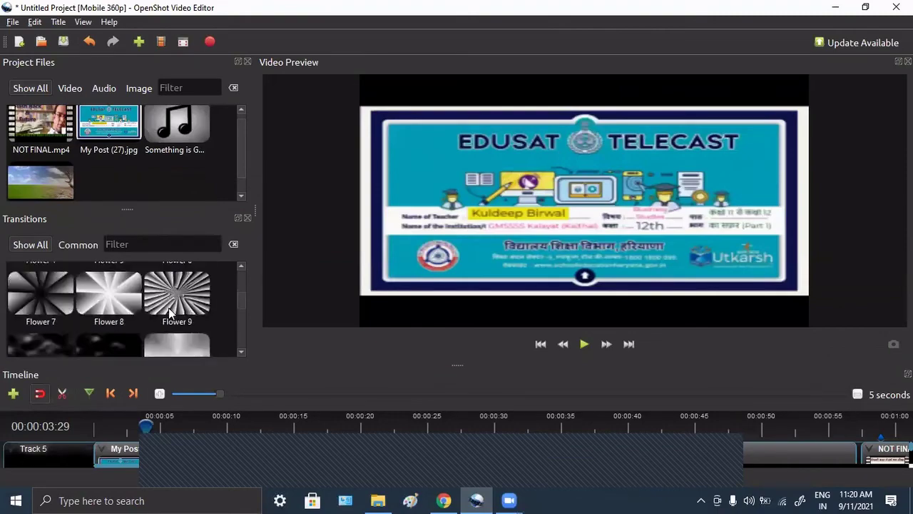
scroll(171, 312, "down", 3)
scroll(171, 313, "down", 3)
scroll(171, 313, "down", 3)
scroll(171, 313, "down", 3)
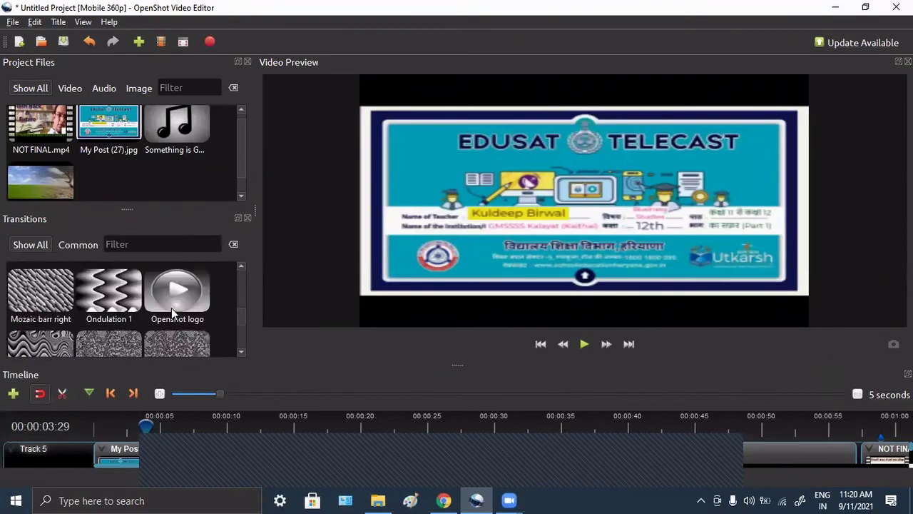
scroll(171, 313, "down", 3)
scroll(171, 313, "down", 3)
scroll(173, 320, "down", 3)
scroll(173, 314, "down", 2)
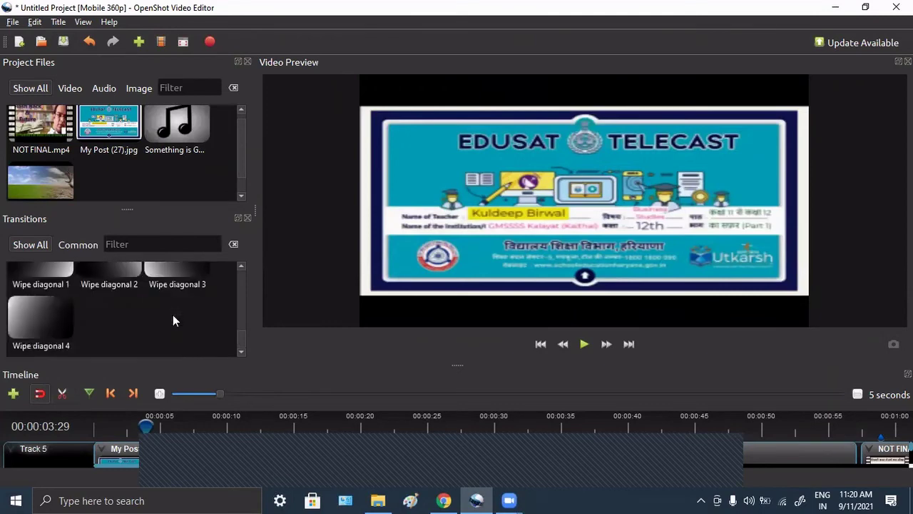
scroll(172, 314, "up", 3)
scroll(173, 315, "up", 3)
scroll(173, 315, "up", 3)
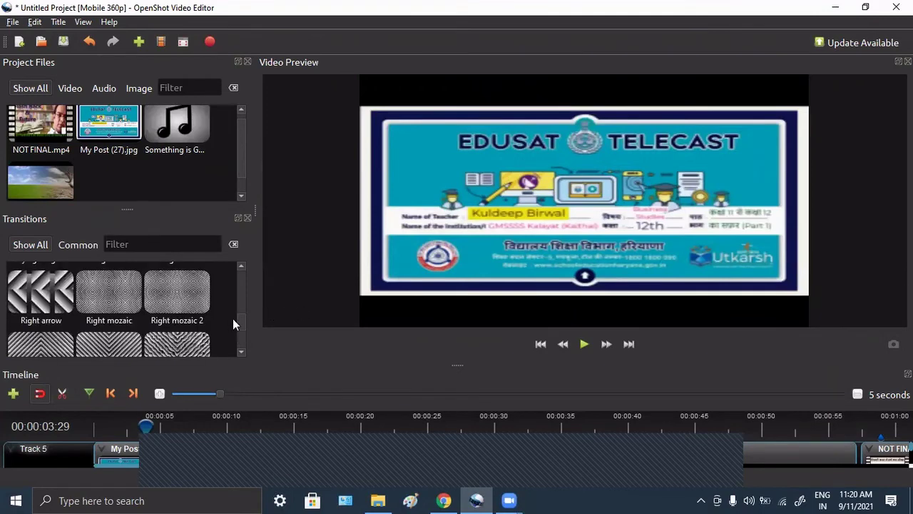
left_click_drag(241, 321, 244, 266)
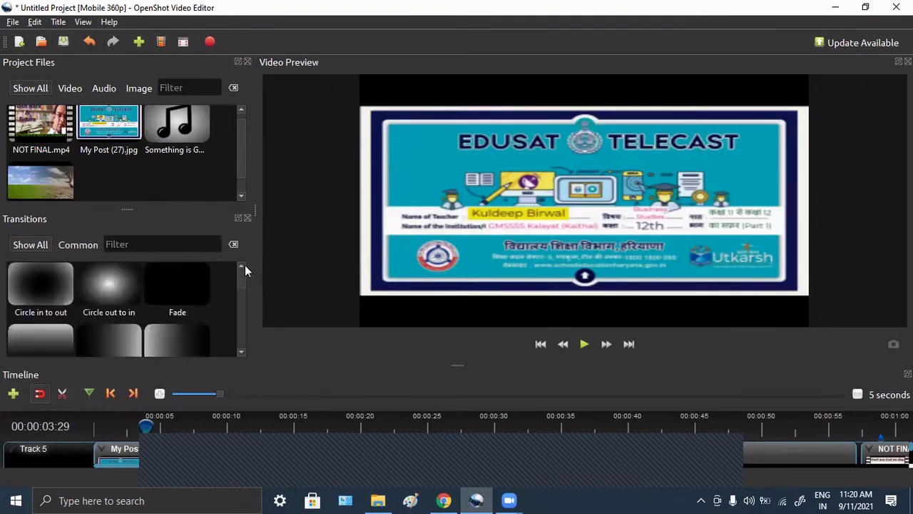
Drop a shortened Barr ripple 11 transition onto the start of the first NOT FINAL.mp4 clip.
left_click_drag(455, 364, 458, 272)
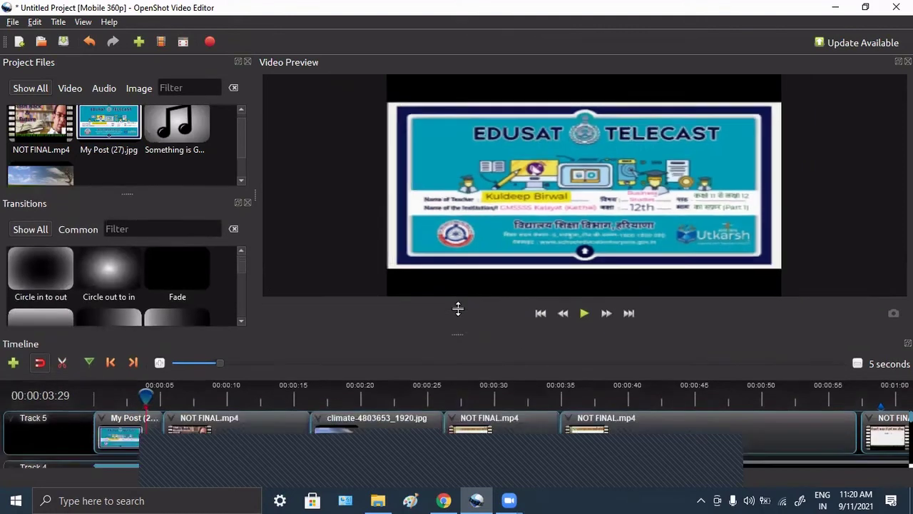
scroll(209, 252, "down", 5)
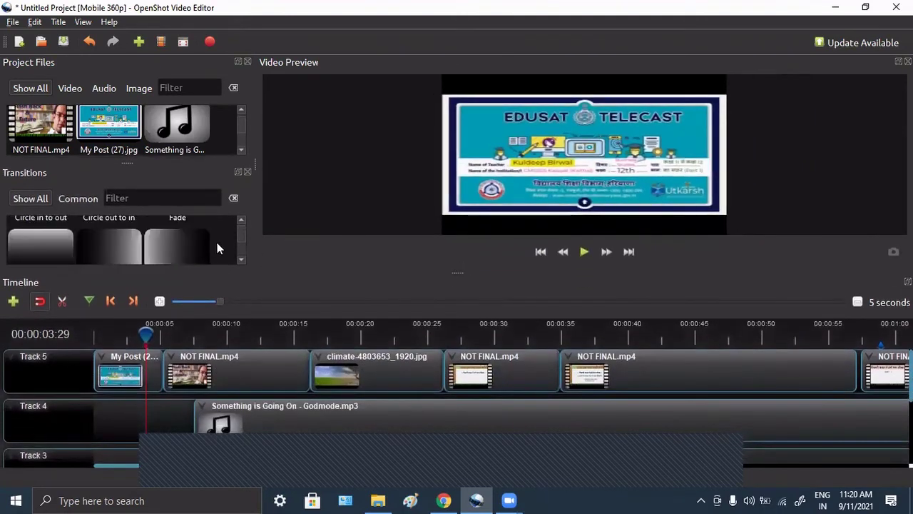
left_click(211, 243)
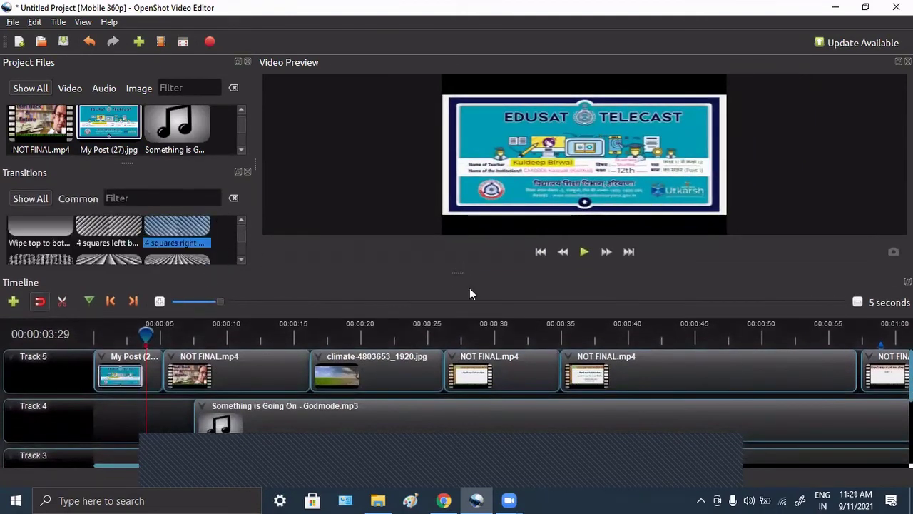
left_click_drag(457, 272, 459, 322)
scroll(195, 279, "down", 3)
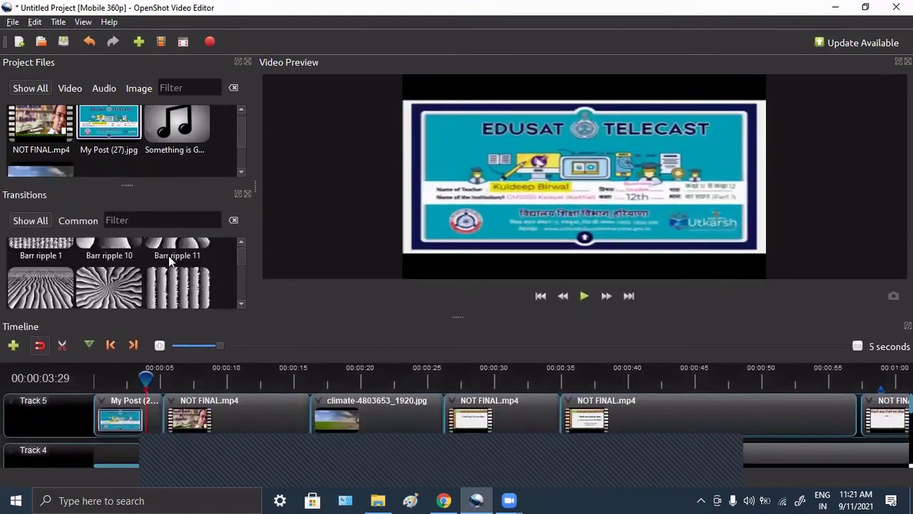
left_click(171, 256)
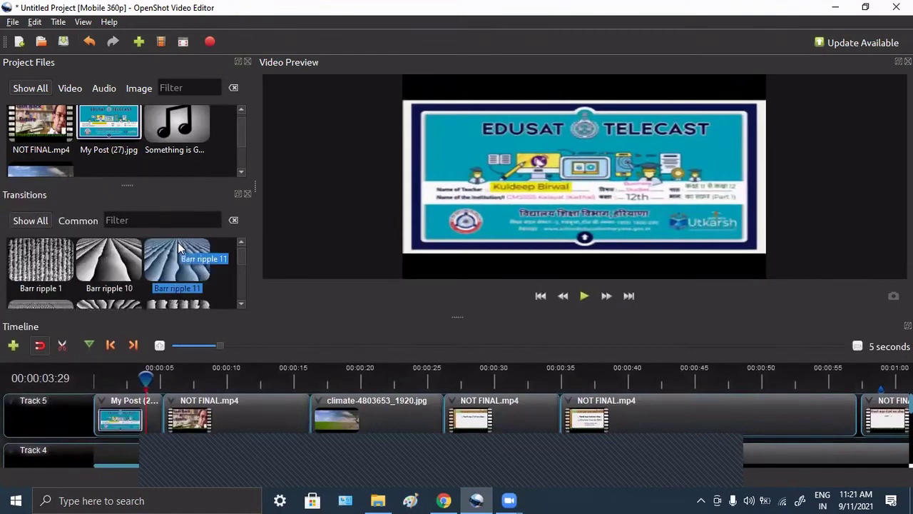
mouse_move(179, 246)
left_mouse_down()
mouse_move(214, 368)
mouse_move(164, 400)
left_mouse_up()
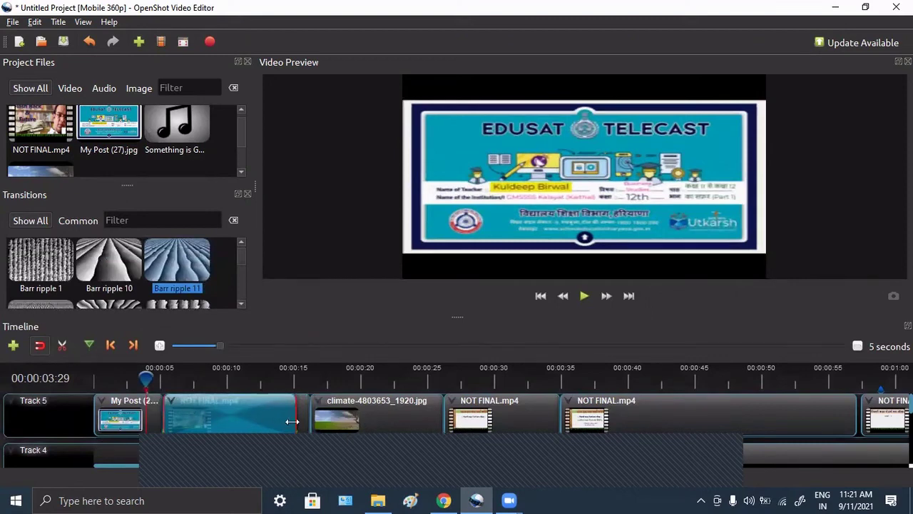
left_click_drag(293, 422, 231, 411)
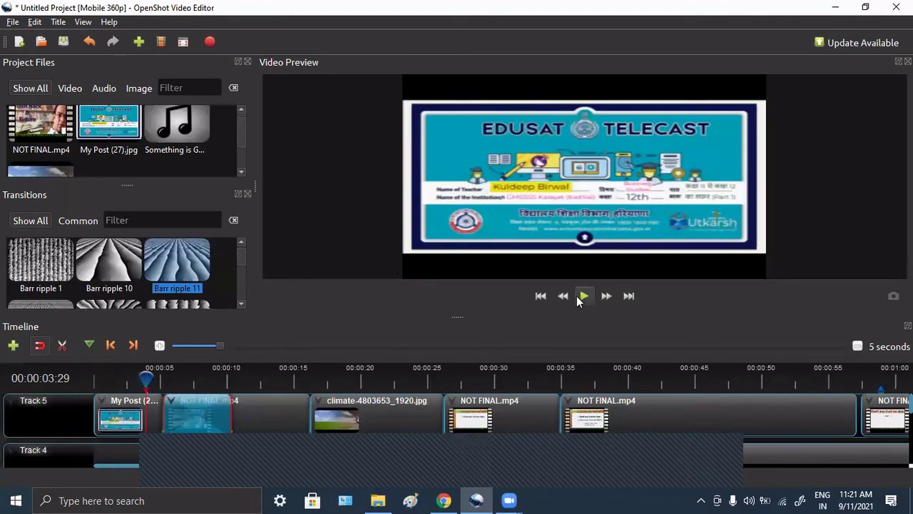
Play back the transition, then rewind the playhead to about 4 seconds.
left_click(579, 296)
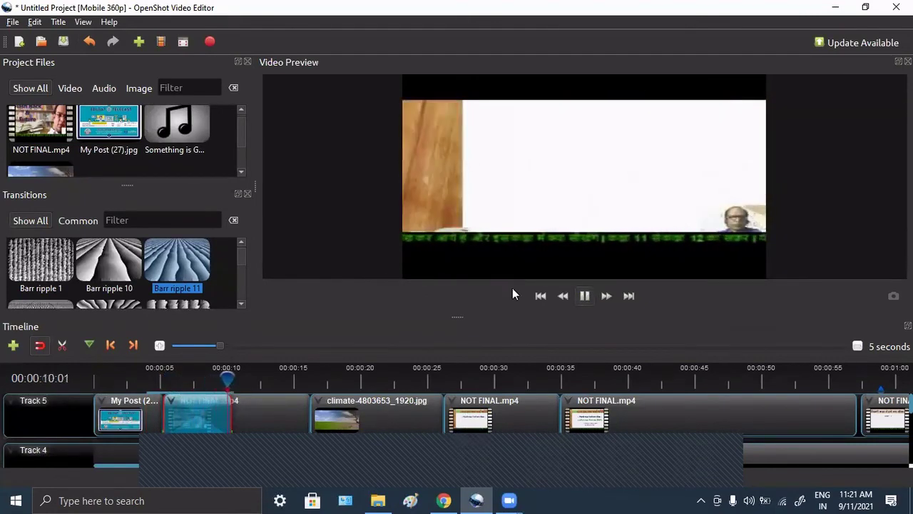
left_click(584, 295)
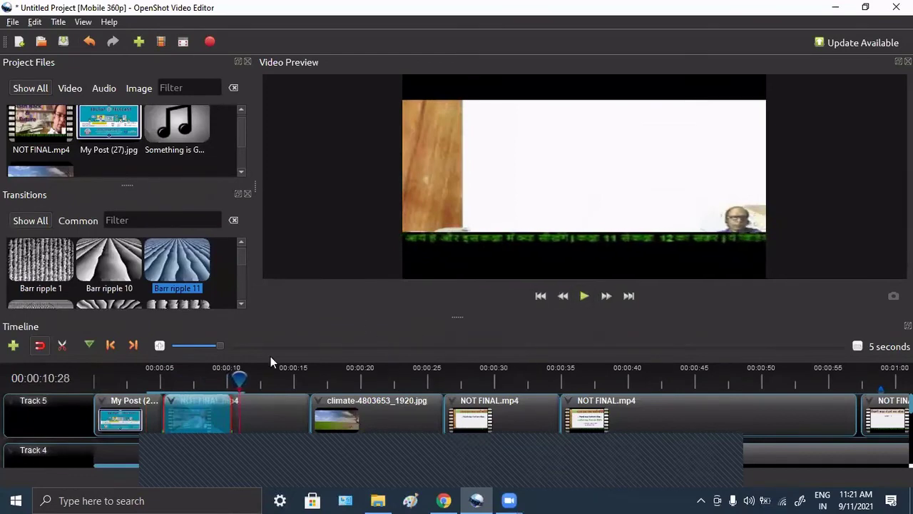
left_click_drag(240, 376, 151, 377)
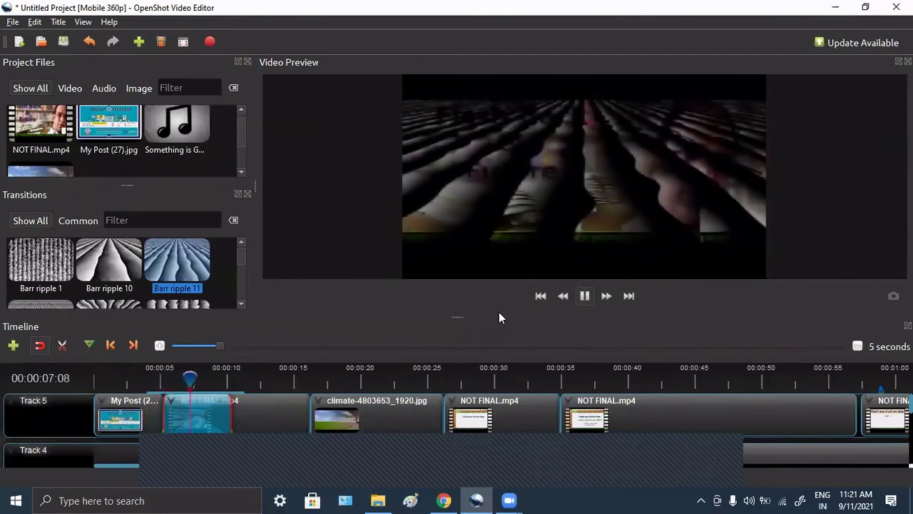
left_click(584, 295)
left_click_drag(225, 378, 148, 378)
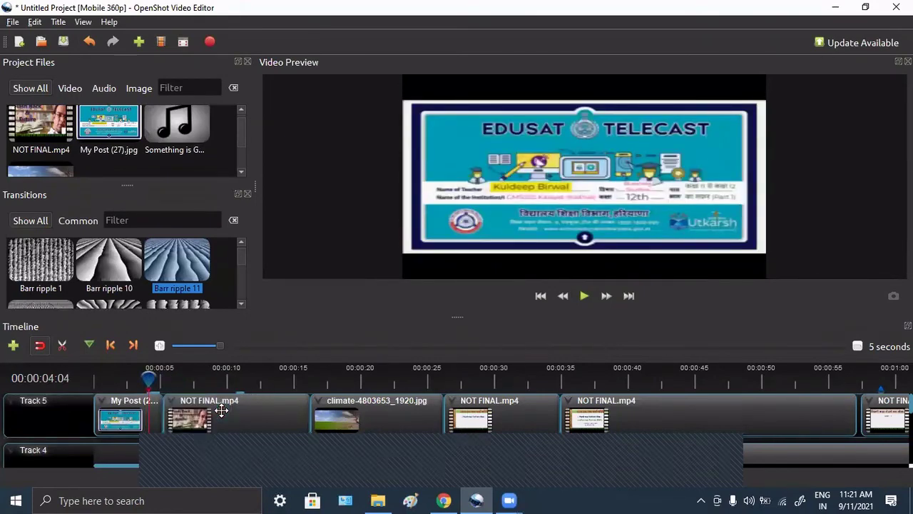
Place a shortened Big barr shaking transition on the first NOT FINAL.mp4 clip.
left_click(241, 304)
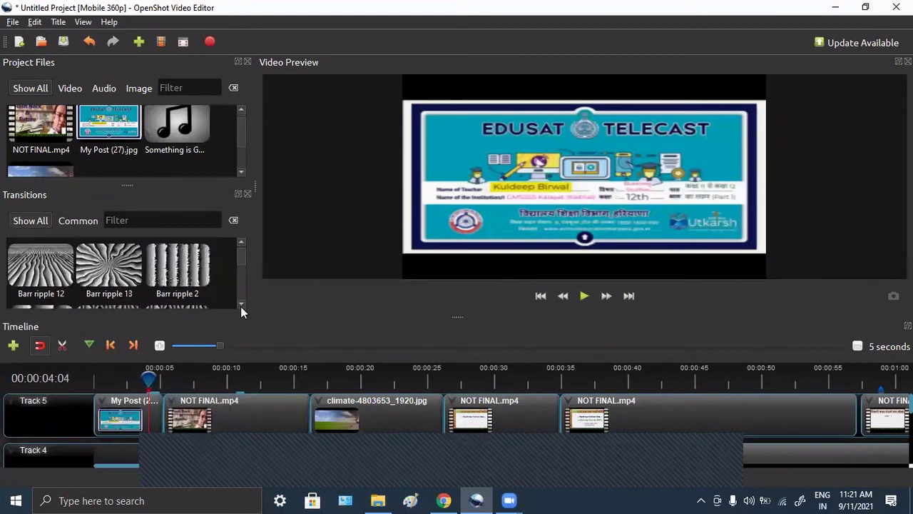
left_click(240, 306)
left_click(240, 306)
left_click(240, 305)
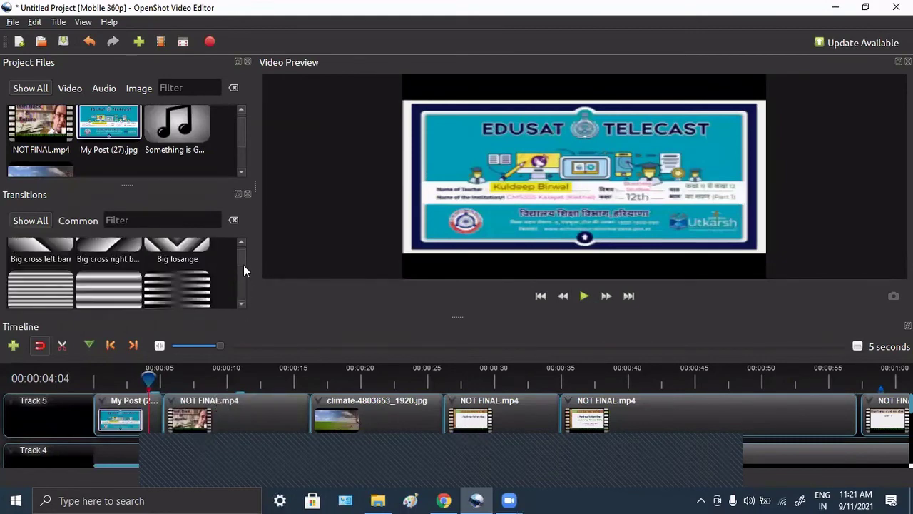
left_click(241, 243)
mouse_move(171, 294)
left_mouse_down()
mouse_move(203, 389)
mouse_move(167, 401)
left_mouse_up()
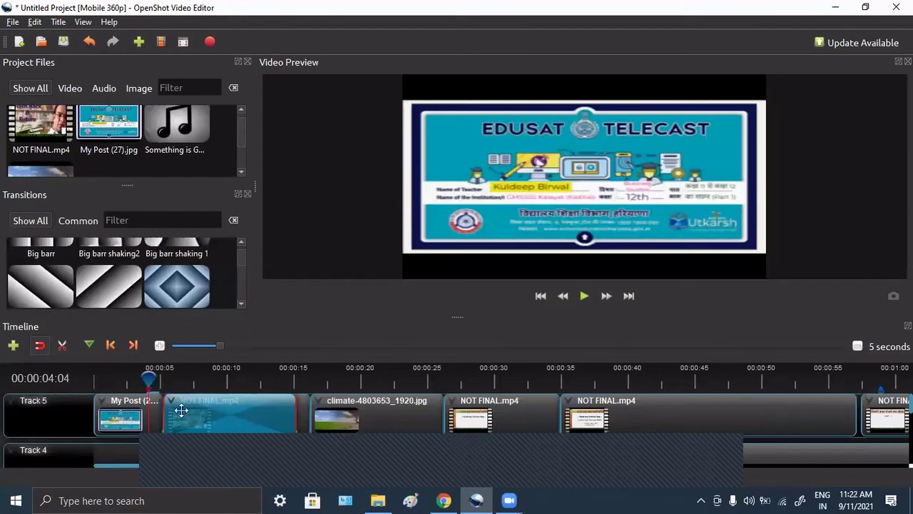
left_click_drag(294, 421, 230, 414)
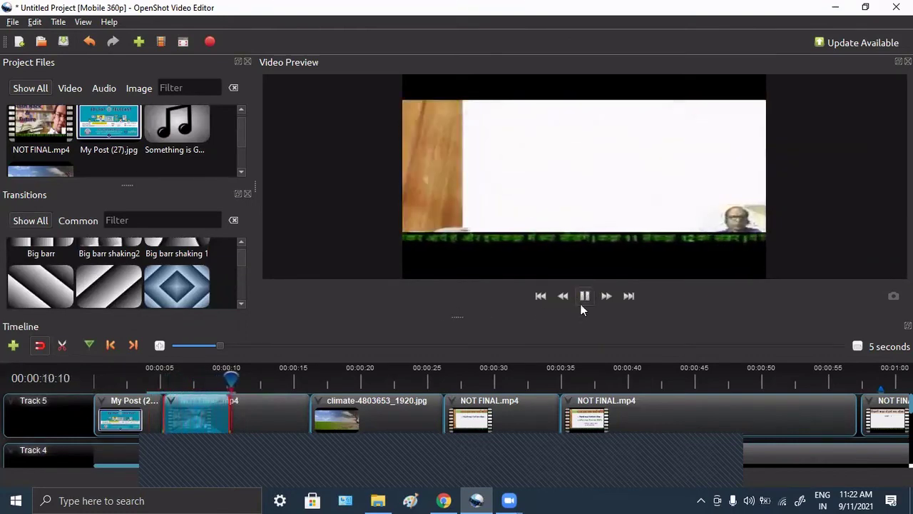
Preview the Big barr shaking transition from about 5 seconds, then rewind to about 4 seconds.
left_click(583, 298)
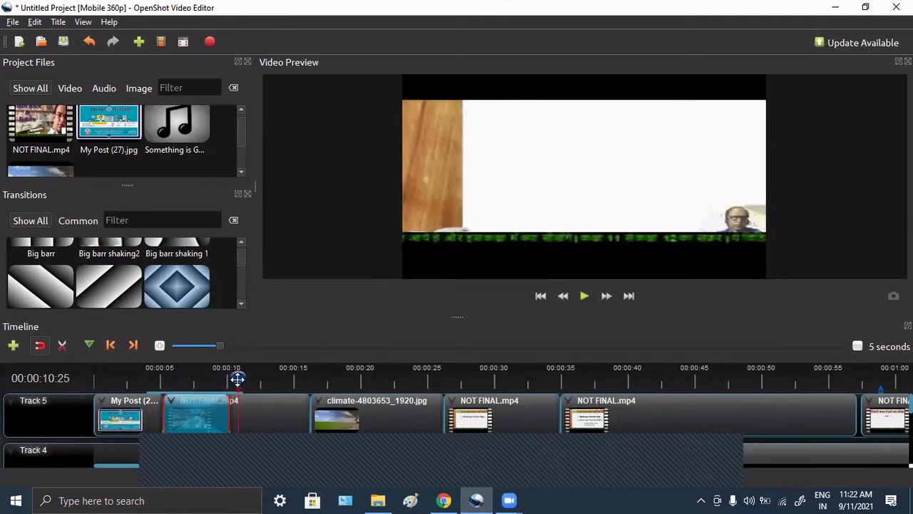
left_click_drag(236, 378, 157, 374)
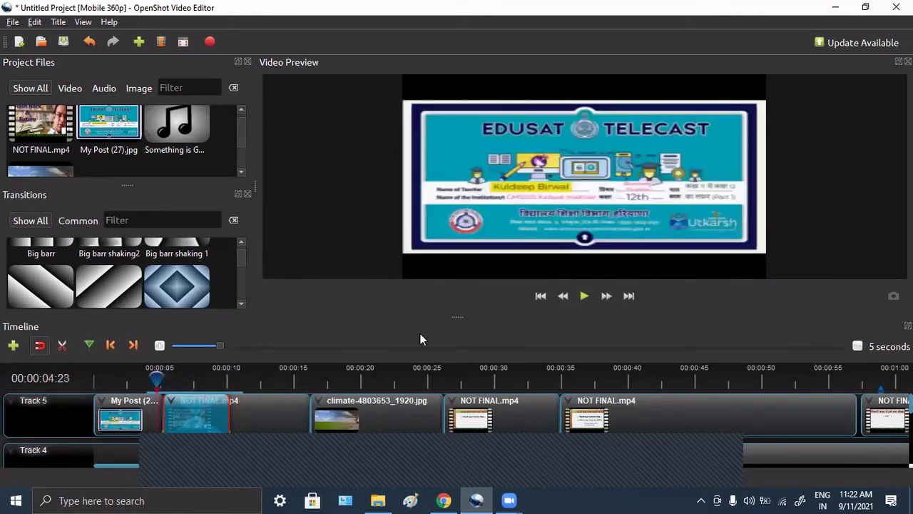
left_click(583, 296)
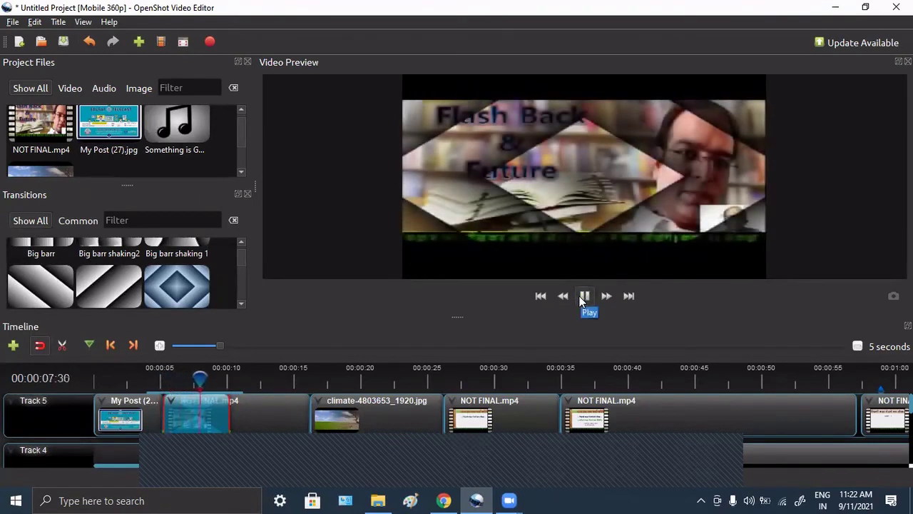
left_click(583, 296)
left_click_drag(202, 379, 151, 372)
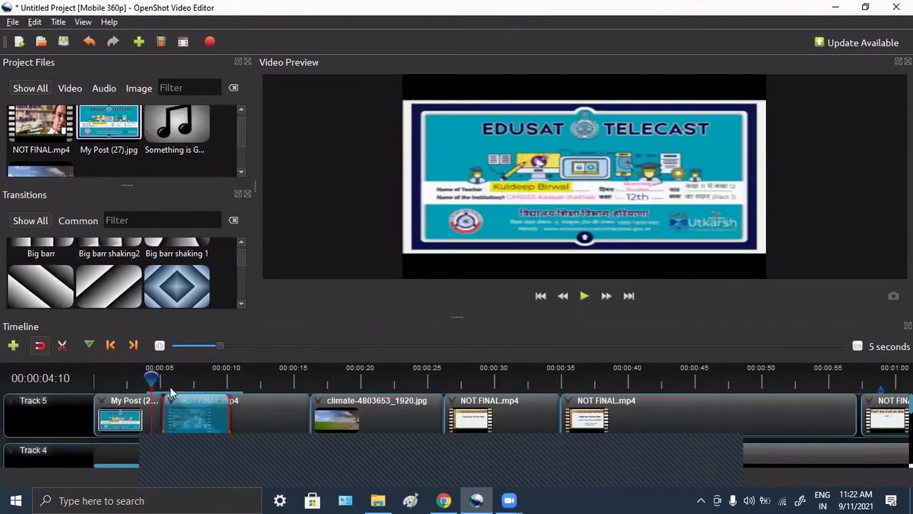
Stretch the transition up to the climate clip and preview it again from about 4 seconds.
left_click_drag(231, 421, 313, 409)
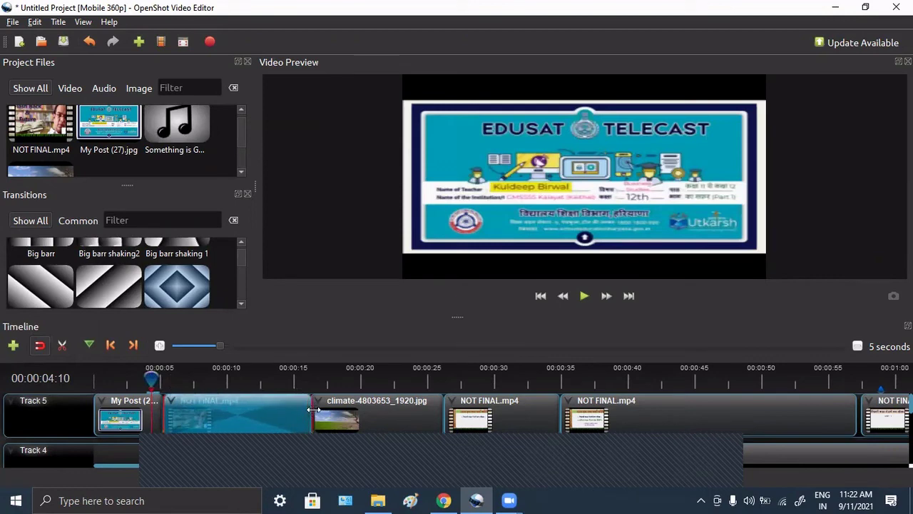
left_click(584, 295)
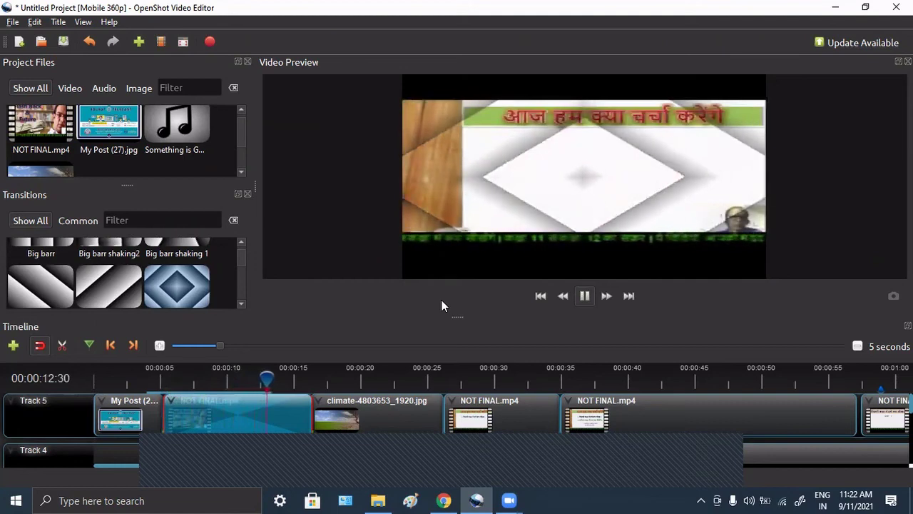
left_click(585, 295)
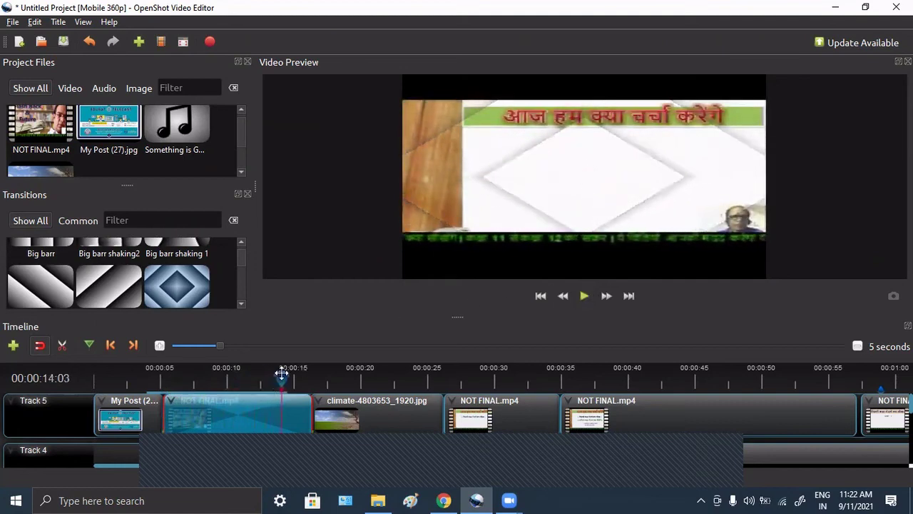
left_click_drag(280, 378, 152, 378)
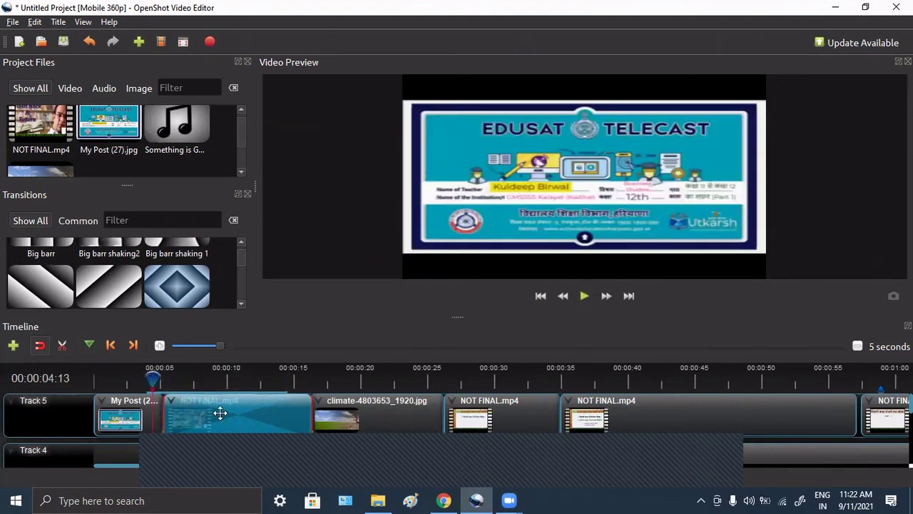
Enlarge the timeline and delete the later NOT FINAL.mp4 clip from Track 5.
left_click(220, 414)
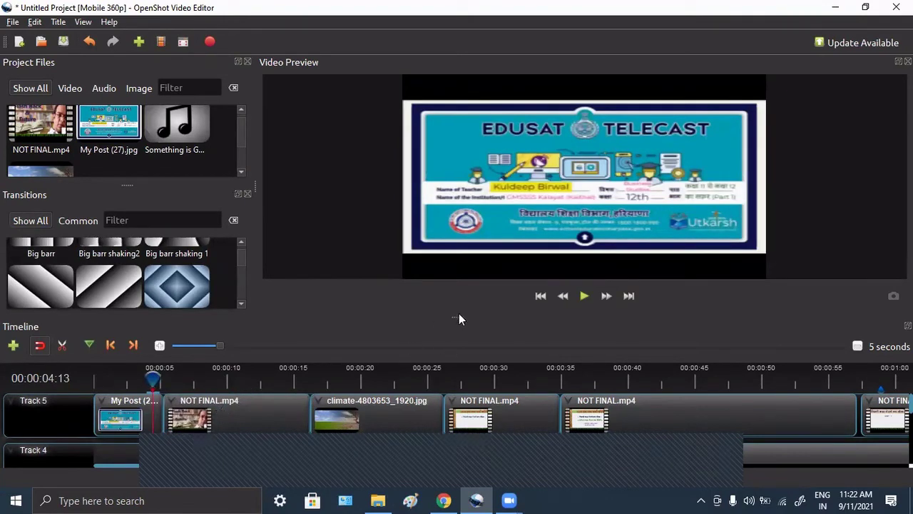
left_click_drag(459, 315, 463, 252)
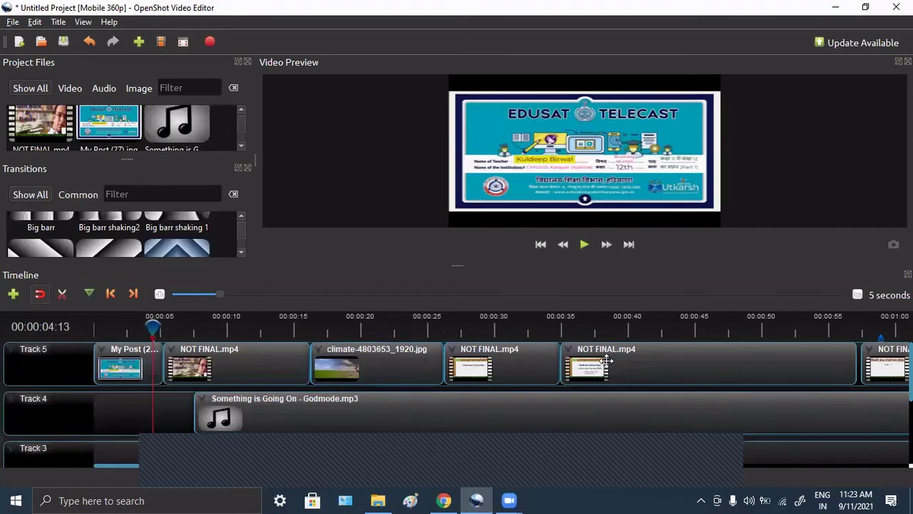
left_click(639, 360)
key("Delete")
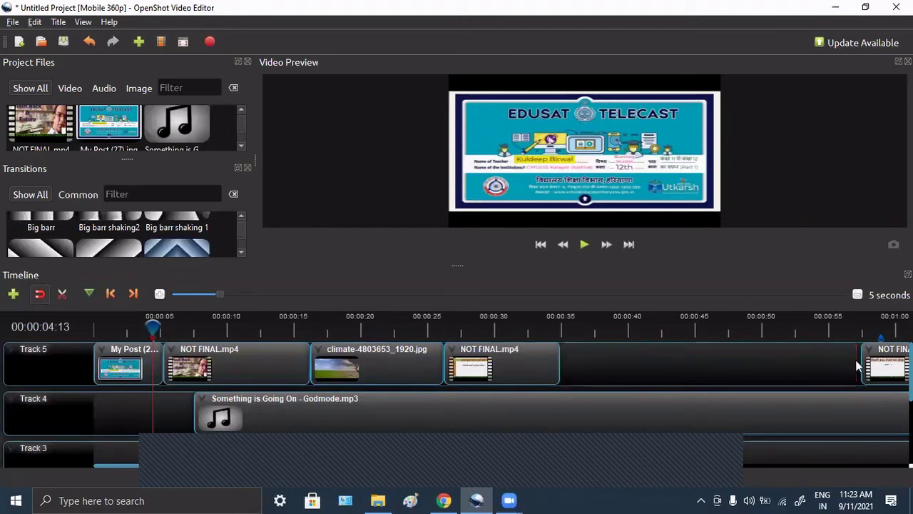
Regroup NOT FINAL, climate and NOT FINAL clips later on Track 5 and delete the My Post image.
left_click_drag(885, 360, 702, 348)
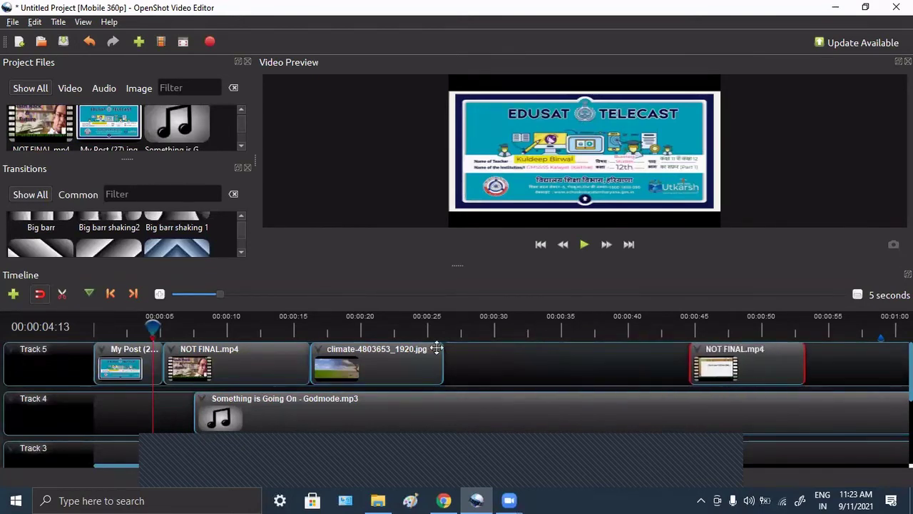
left_click_drag(428, 360, 625, 346)
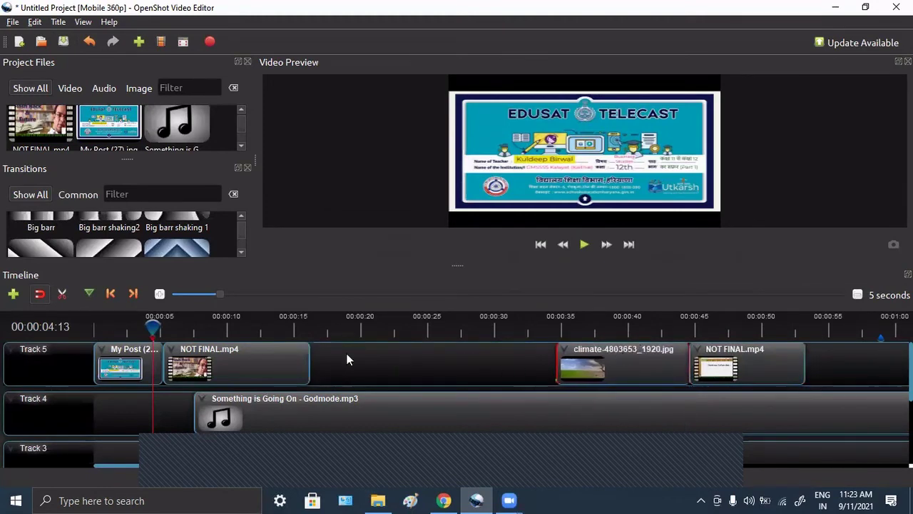
left_click_drag(292, 364, 523, 364)
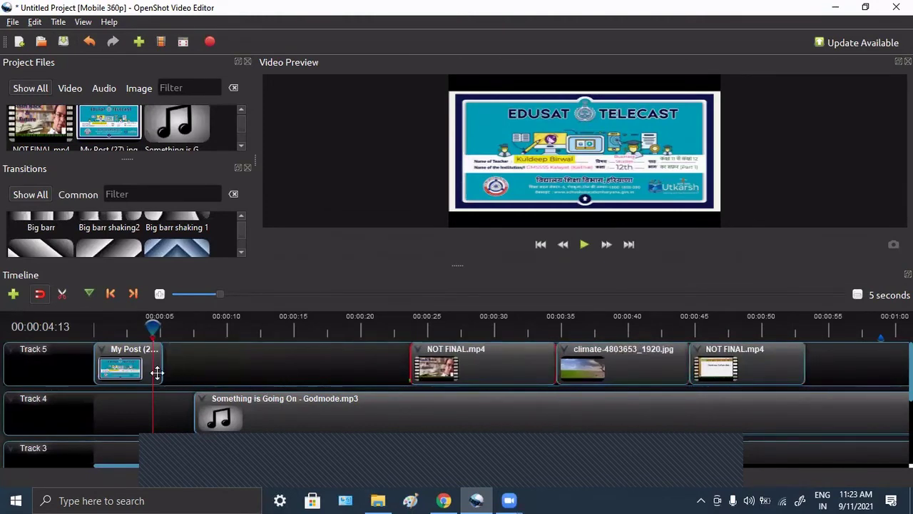
left_click_drag(132, 368, 197, 369)
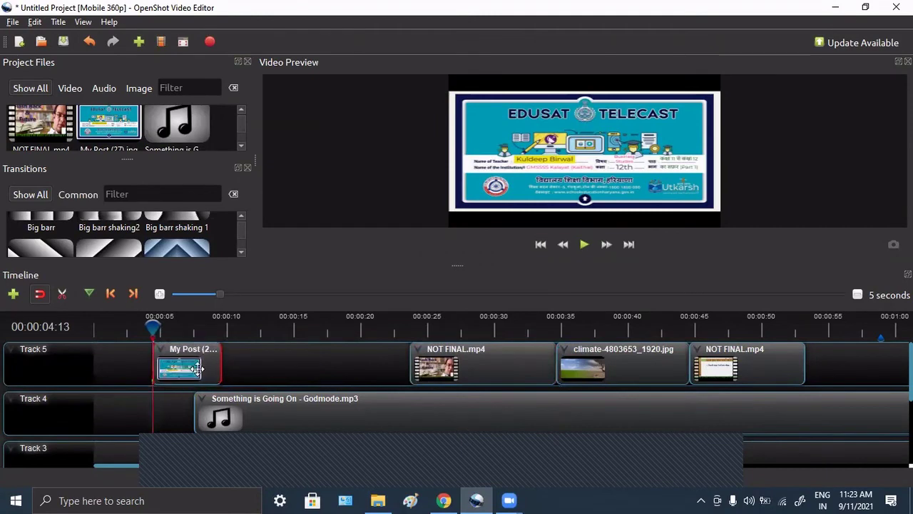
key("Delete")
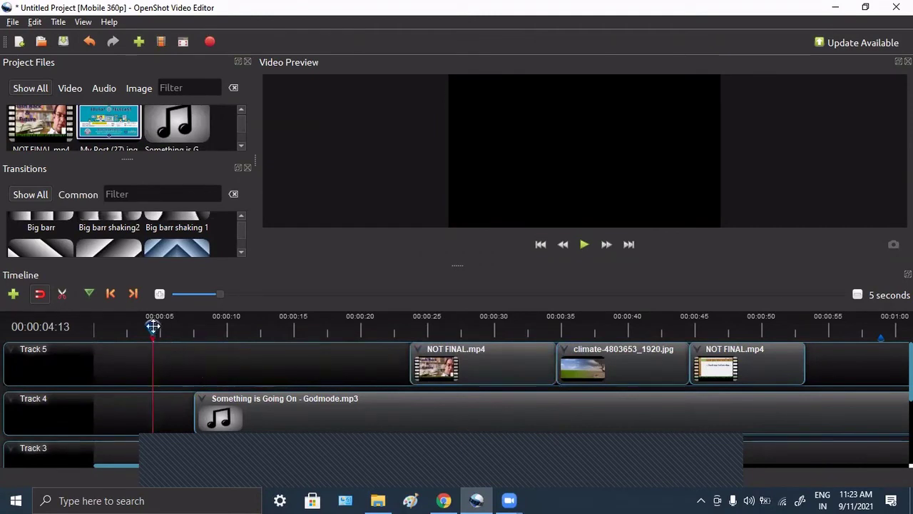
left_click_drag(153, 326, 96, 326)
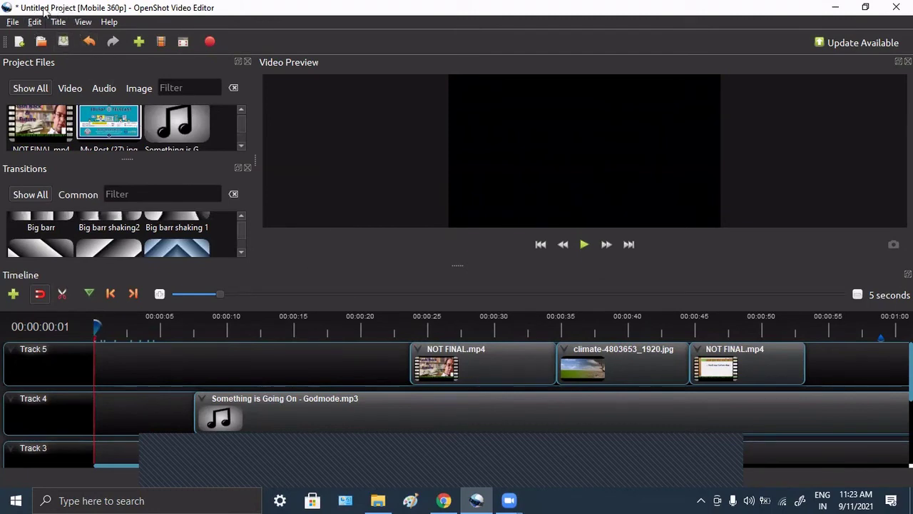
Make a Camera border title reading 'Business Risk' with red text and save it as TitleFileName-1.
left_click(58, 24)
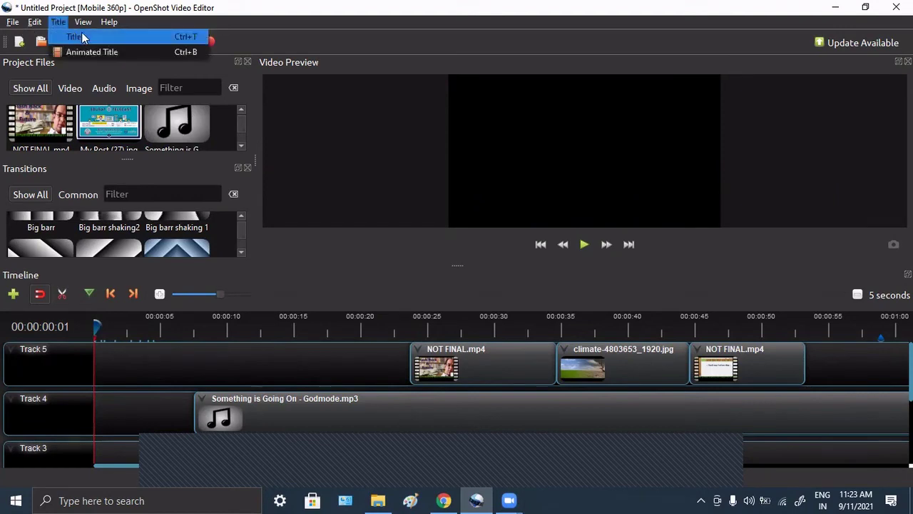
left_click(83, 37)
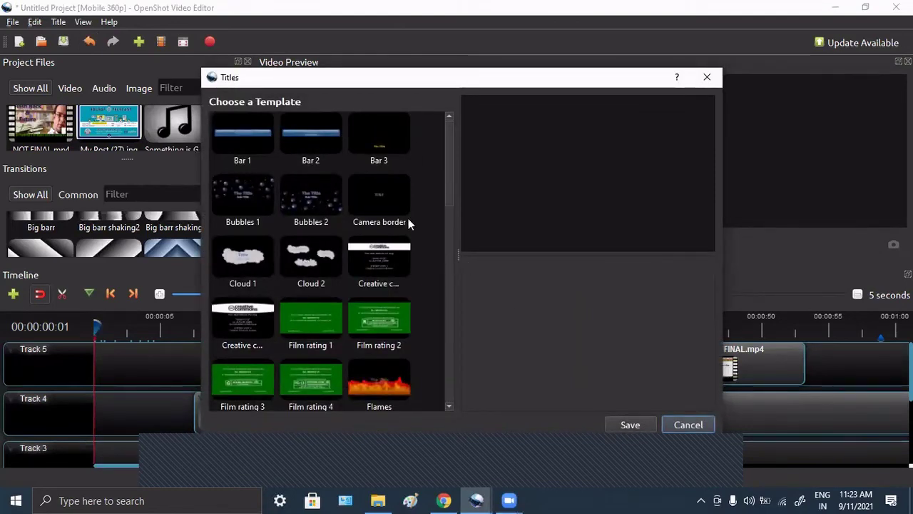
left_click(388, 192)
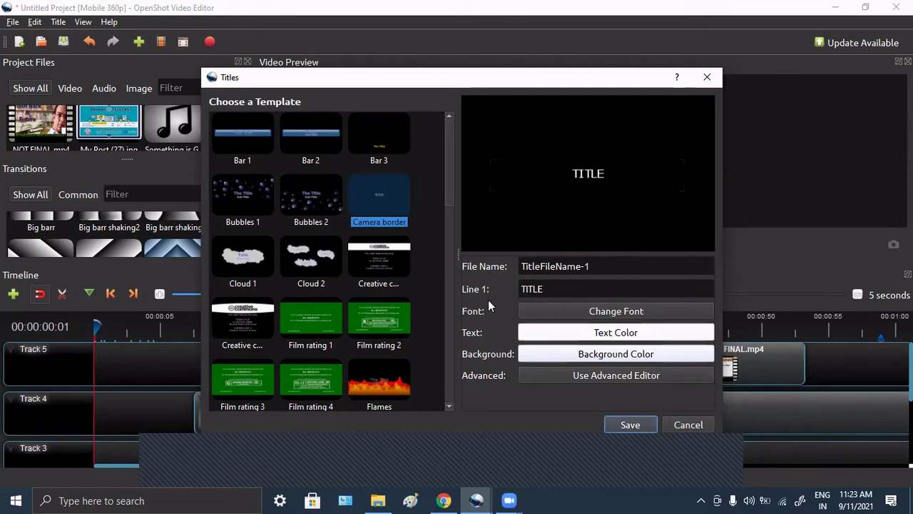
left_click_drag(544, 289, 508, 295)
type("Bu")
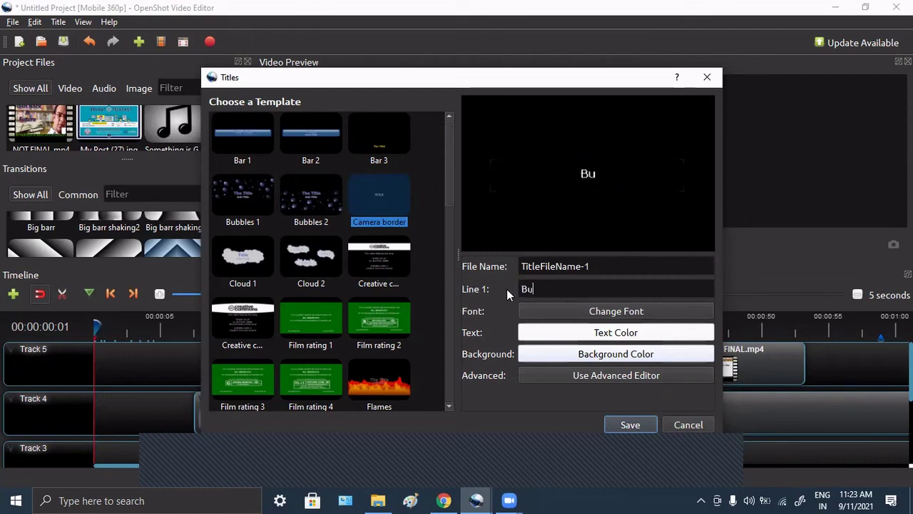
type("sine")
type("ss Ri")
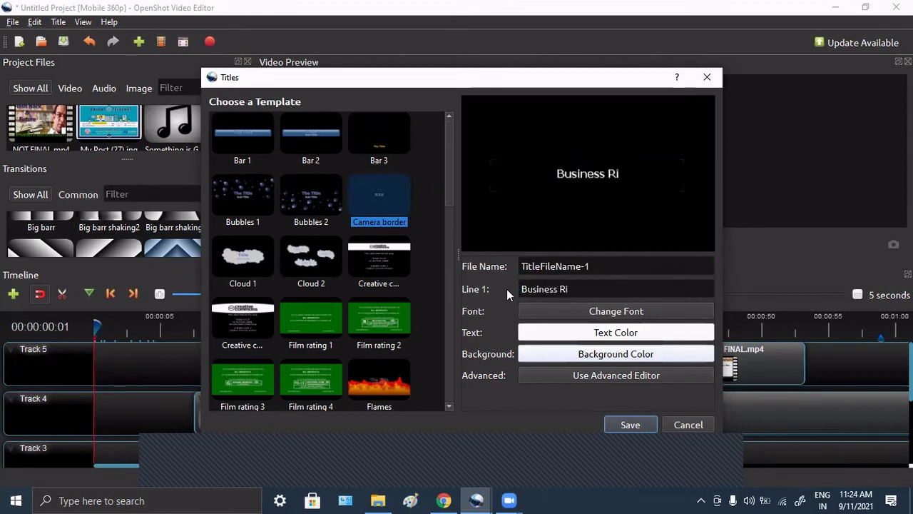
type("sk")
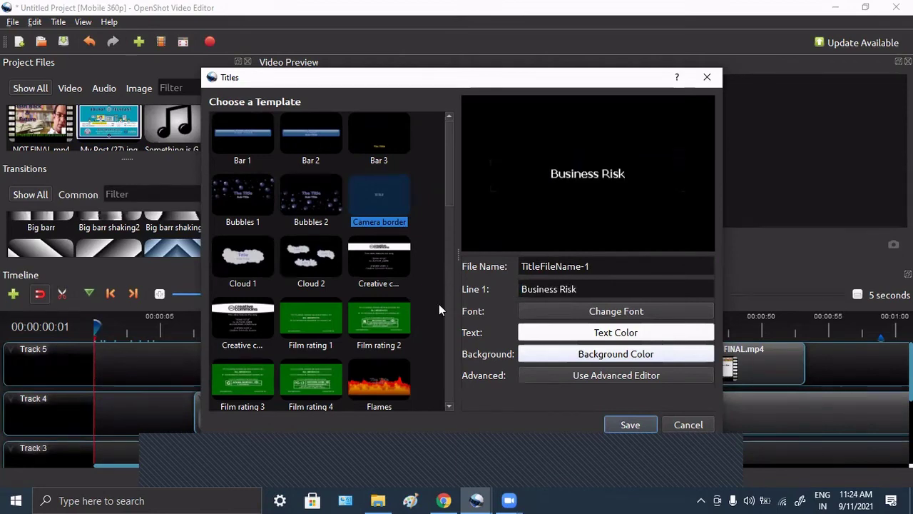
left_click(633, 335)
left_click(319, 191)
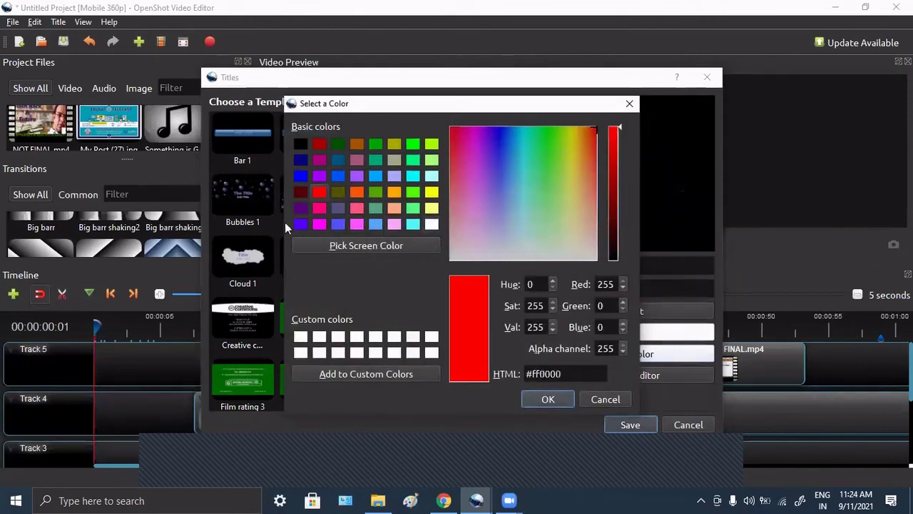
left_click(534, 401)
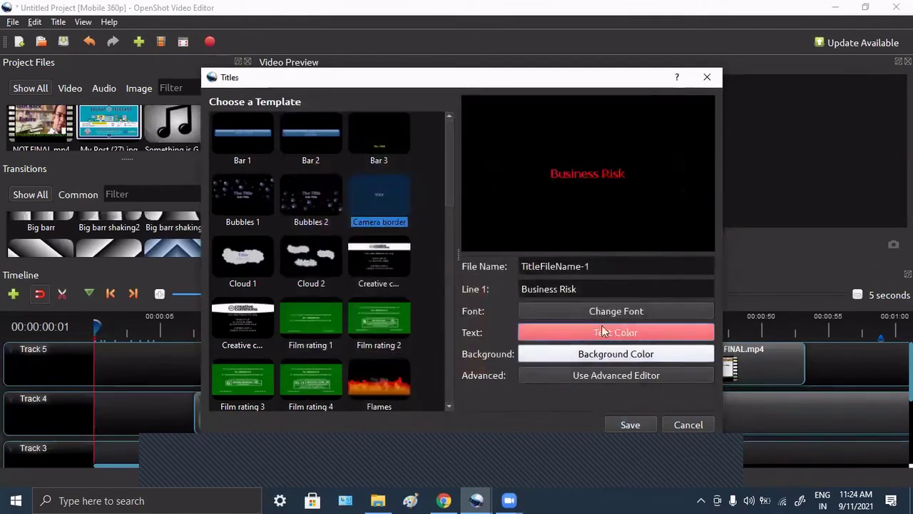
left_click(630, 425)
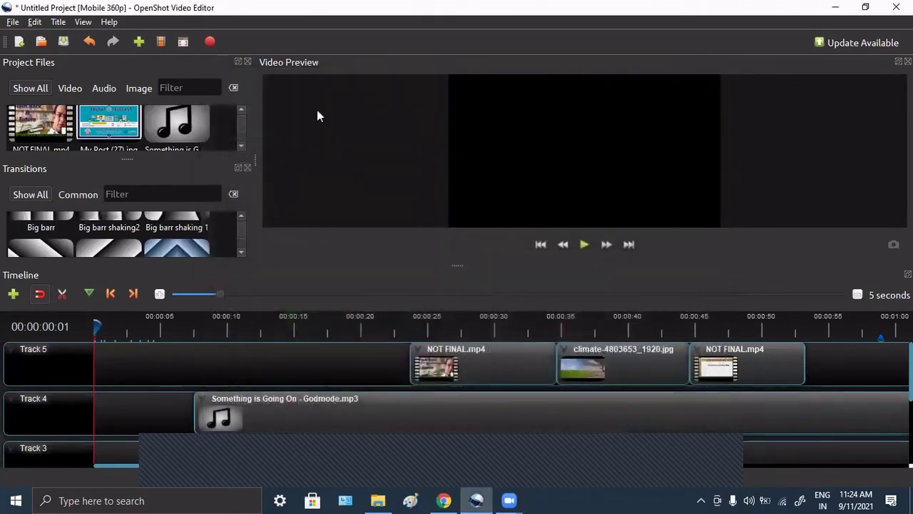
Put the title file at the start of Track 5 and pack the NOT FINAL.mp4 and climate clips behind it.
left_click(247, 168)
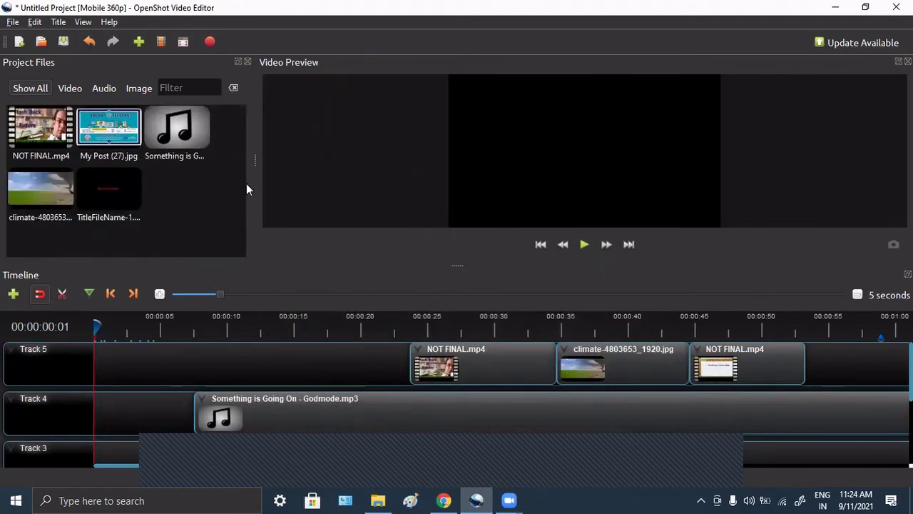
left_click(122, 199)
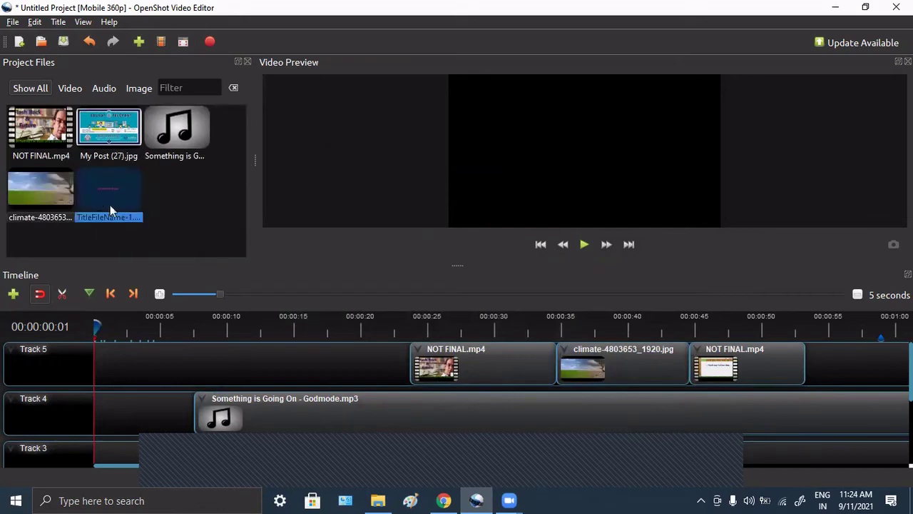
mouse_move(101, 189)
left_mouse_down()
mouse_move(118, 348)
mouse_move(83, 346)
left_mouse_up()
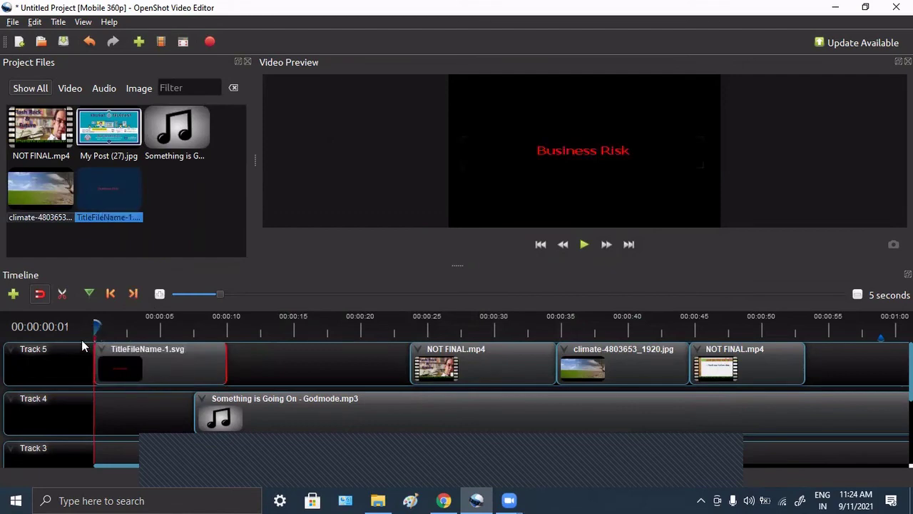
left_click_drag(467, 370, 291, 364)
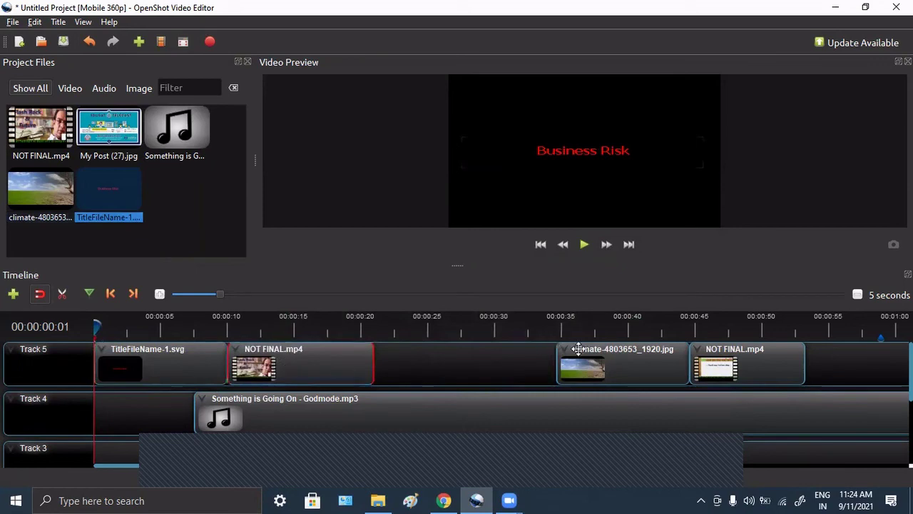
left_click_drag(579, 360, 399, 360)
left_click_drag(712, 366, 530, 366)
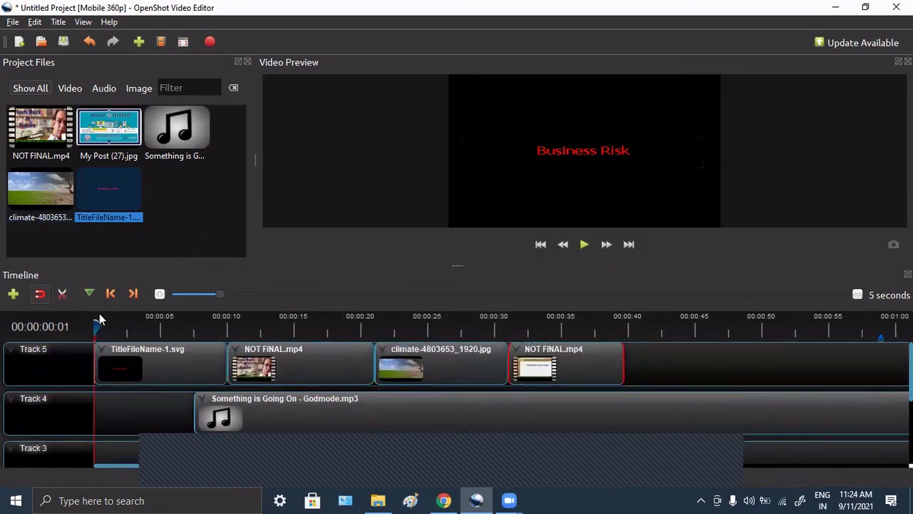
Preview the sequence and shift Godmode.mp3 so the music starts after the title.
left_click(585, 245)
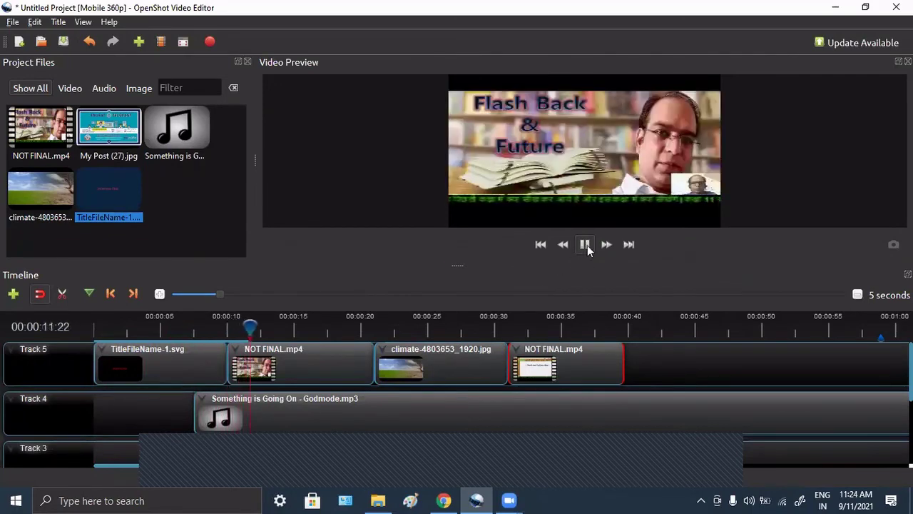
key("space")
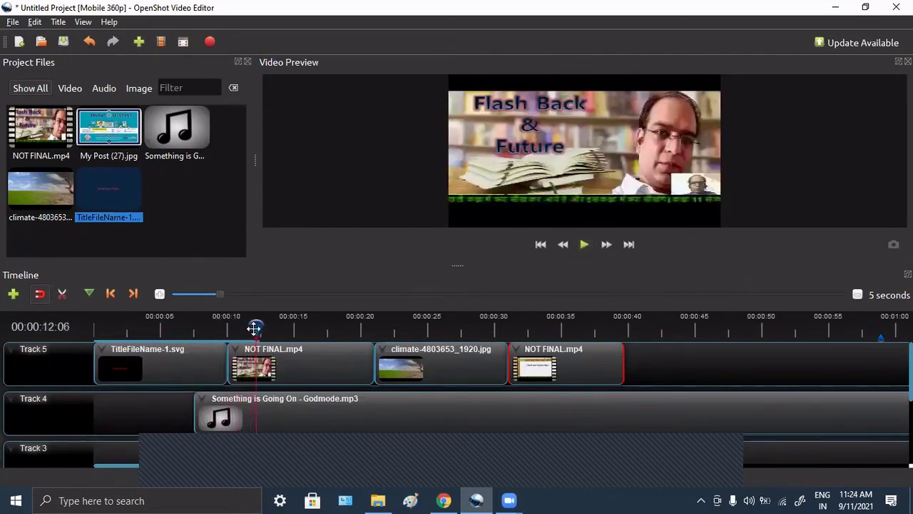
left_click_drag(256, 327, 164, 327)
left_click_drag(212, 387, 246, 391)
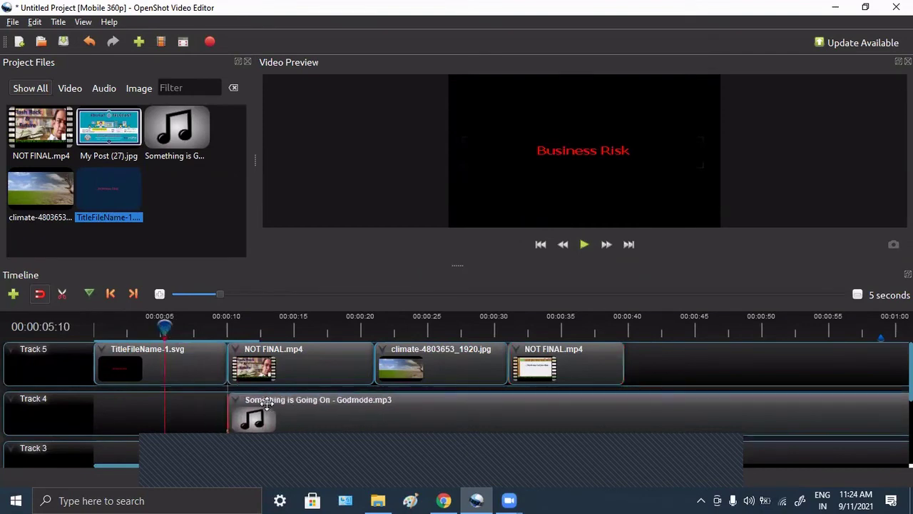
left_click_drag(168, 322, 93, 324)
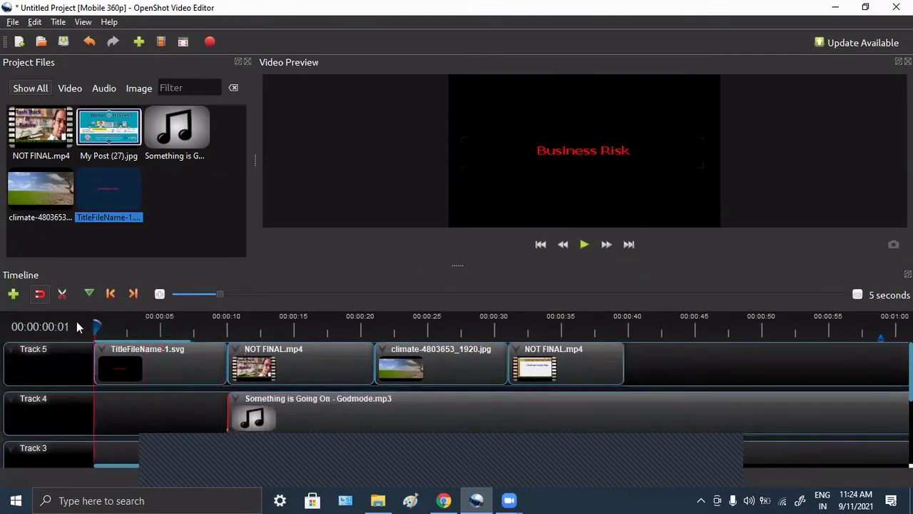
Show the Transitions panel, add a shortened transition over the title clip, and preview it.
right_click(182, 280)
left_click(214, 317)
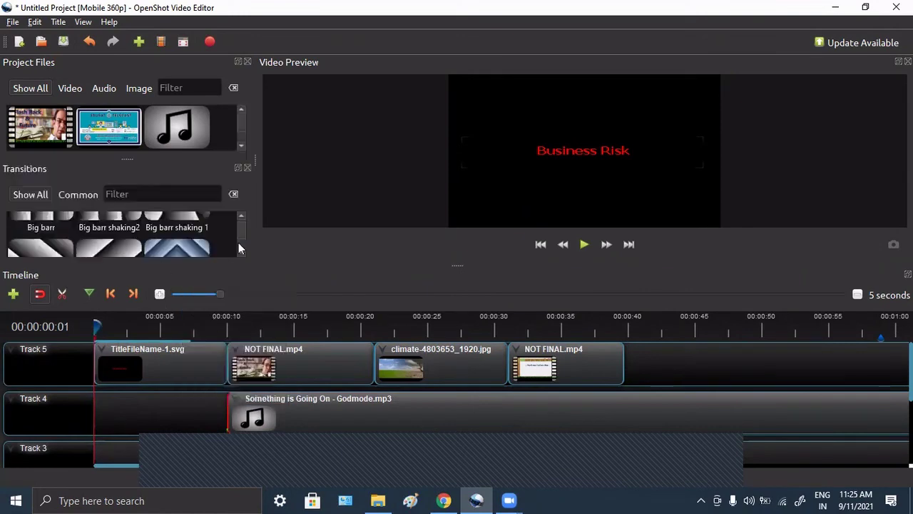
left_click_drag(196, 251, 200, 368)
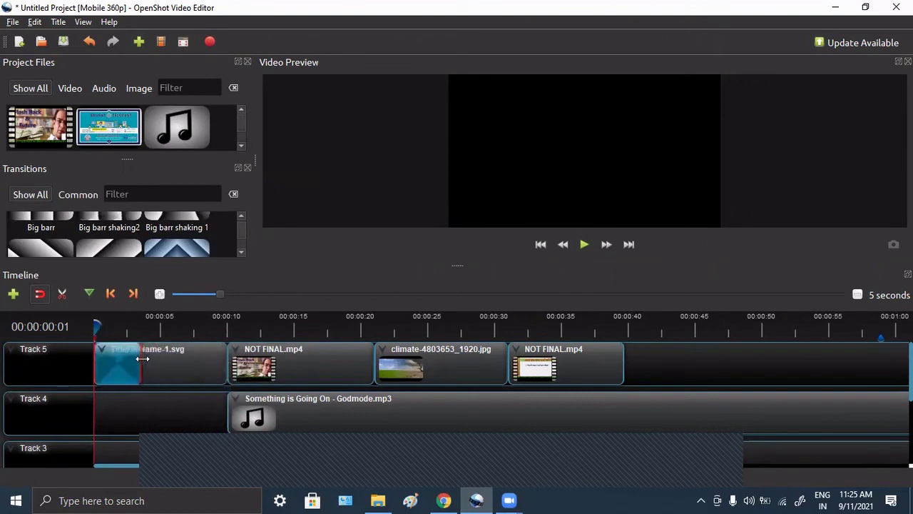
left_click_drag(176, 360, 140, 361)
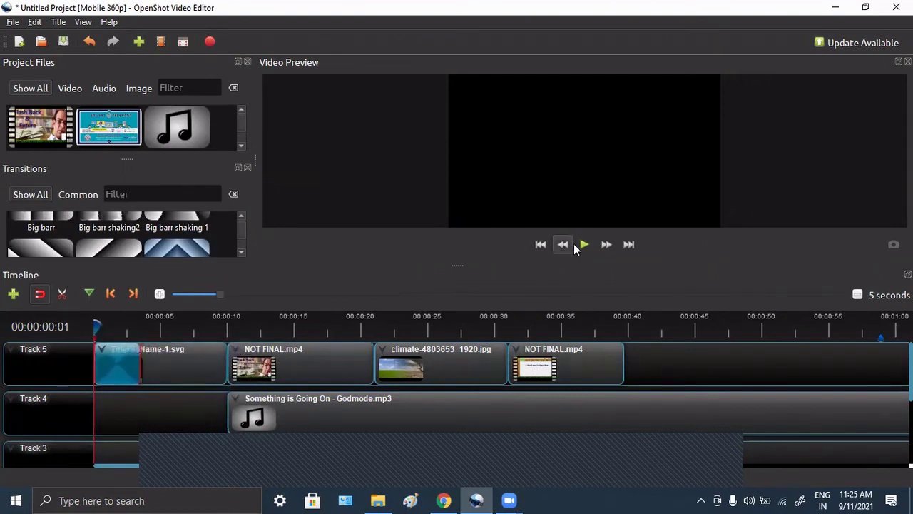
left_click(583, 244)
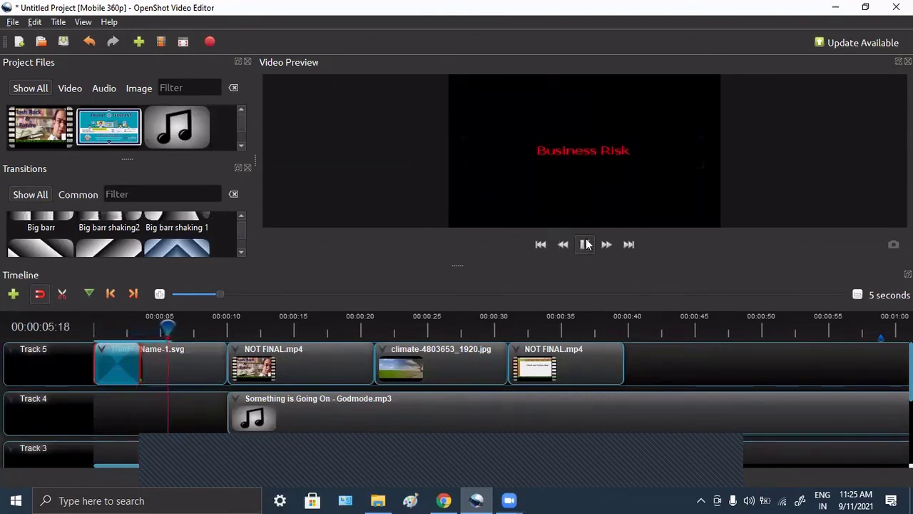
key("space")
left_click_drag(176, 326, 96, 326)
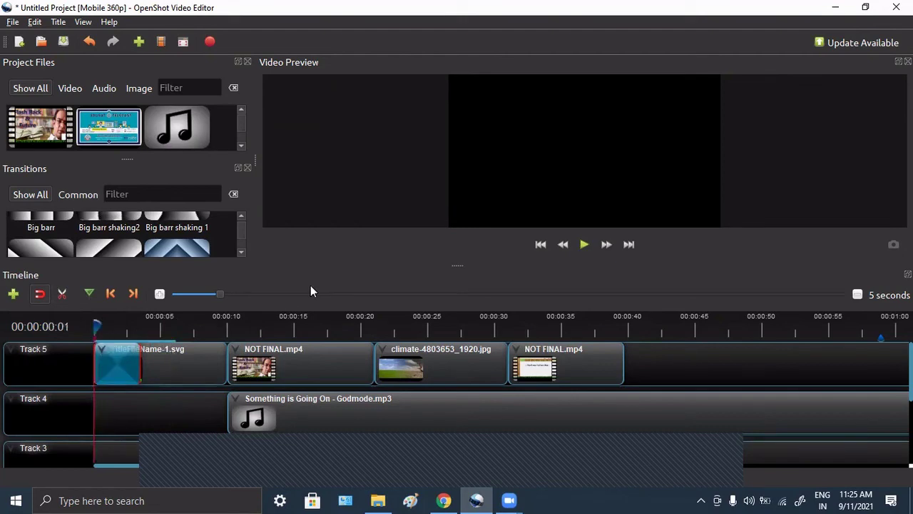
Scroll further down the Transitions list.
left_click(241, 211)
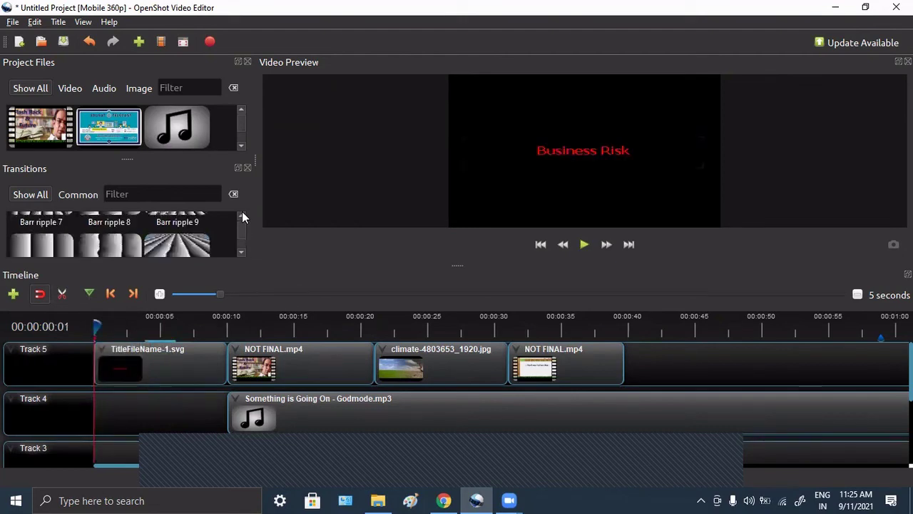
left_click(242, 212)
left_click(242, 212)
left_click(242, 212)
left_click(242, 212)
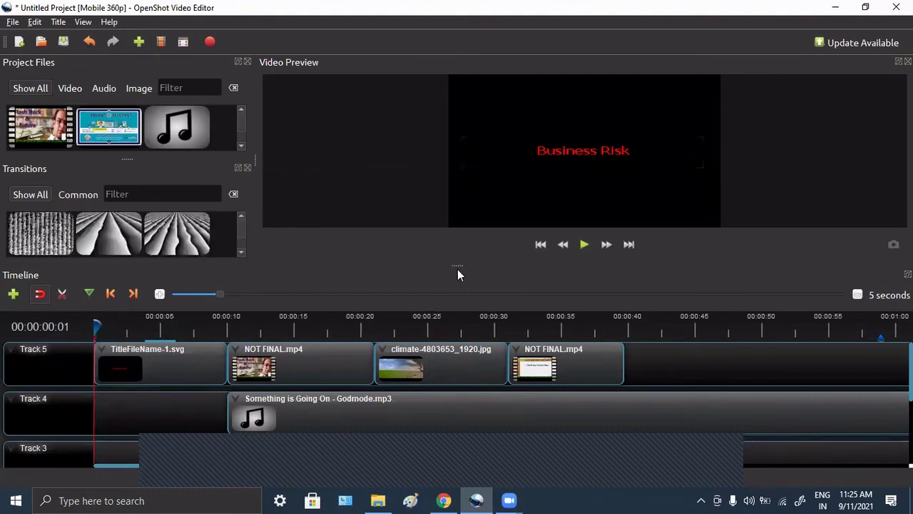
Drop Barr ripple 11 on the Business Risk title twice, trimming the first to half the clip.
left_click_drag(458, 265, 457, 299)
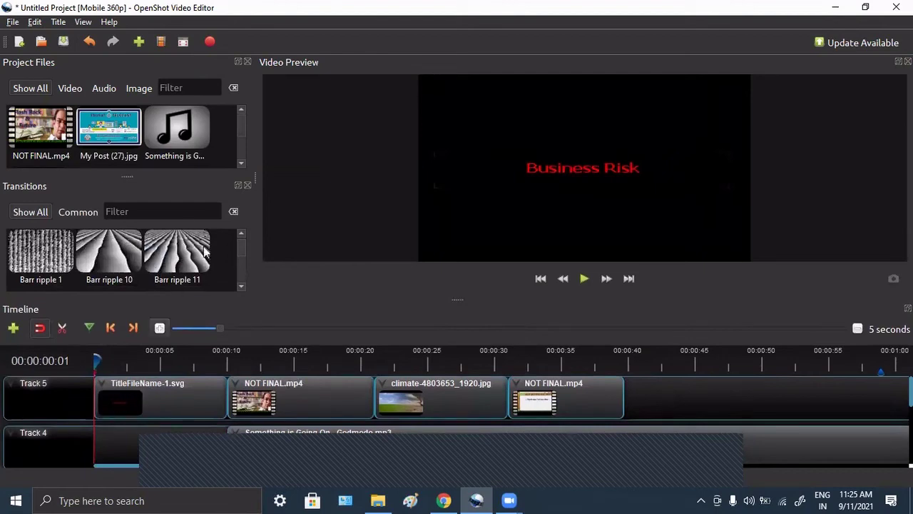
left_click_drag(179, 255, 108, 389)
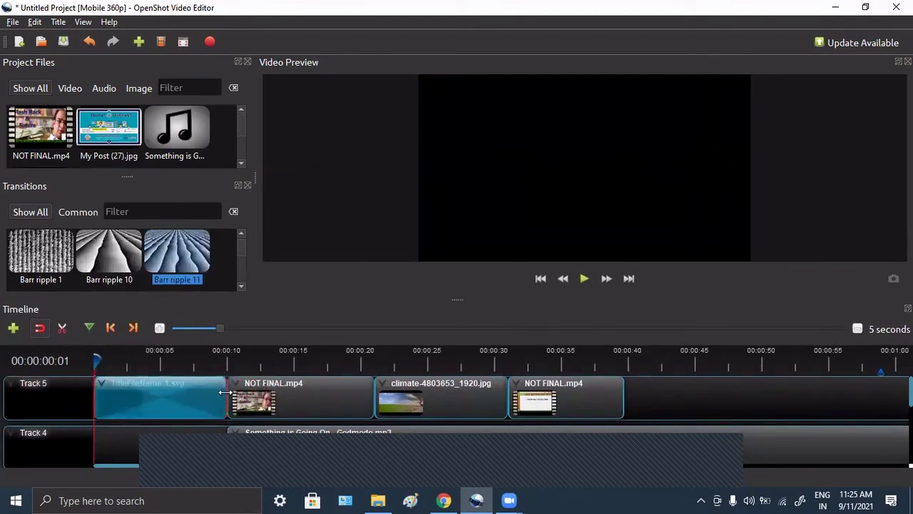
left_click_drag(223, 393, 160, 392)
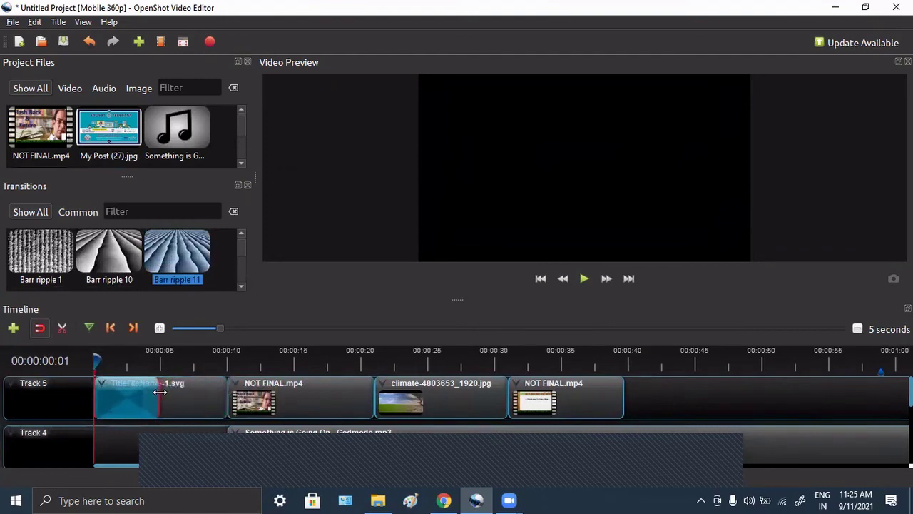
mouse_move(175, 270)
left_mouse_down()
mouse_move(291, 397)
mouse_move(226, 393)
left_mouse_up()
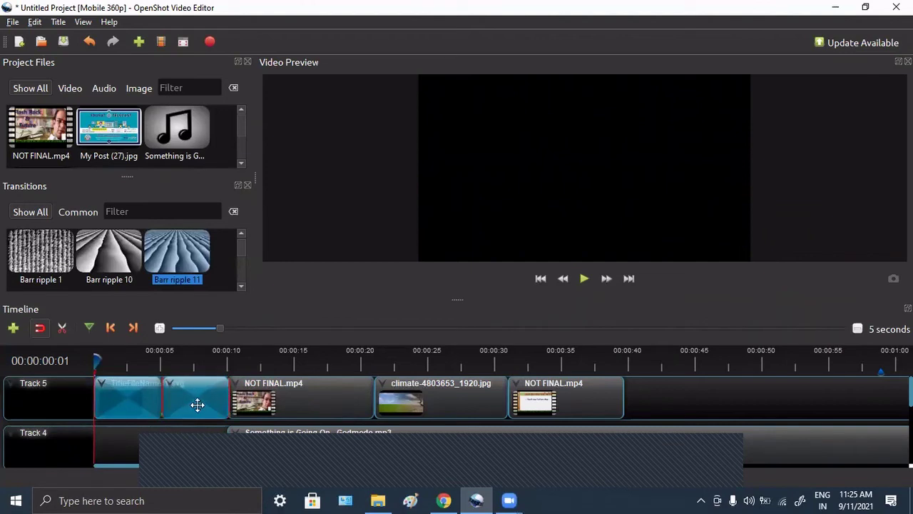
Reverse the Business Risk title's second Track 5 transition, preview the result, and return to the timeline start.
right_click(200, 399)
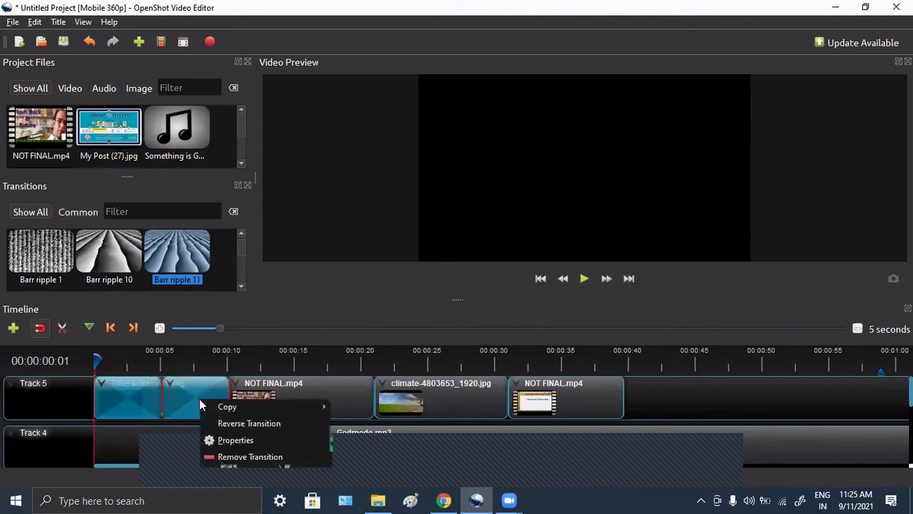
left_click(249, 424)
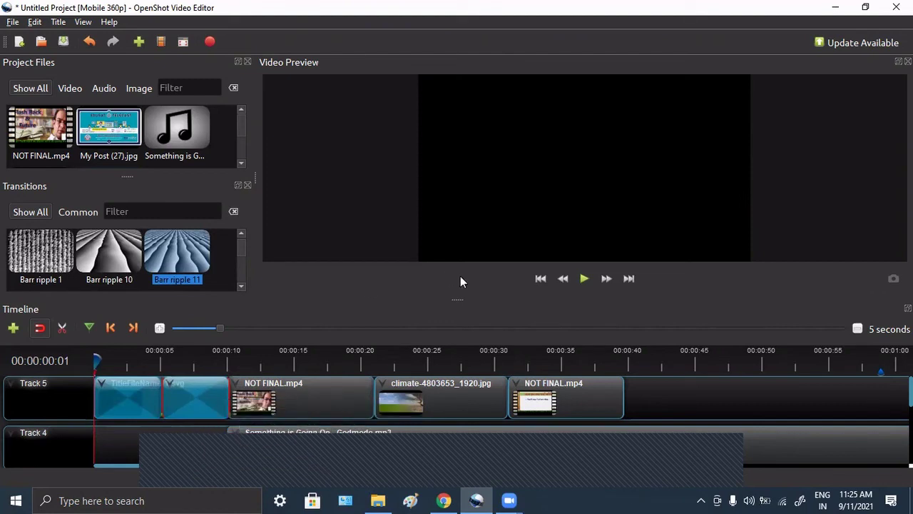
left_click(584, 280)
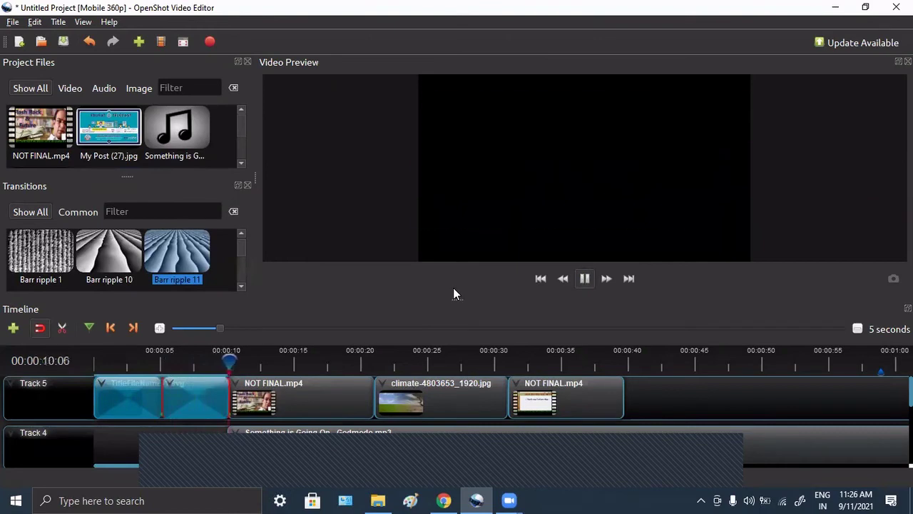
left_click(584, 278)
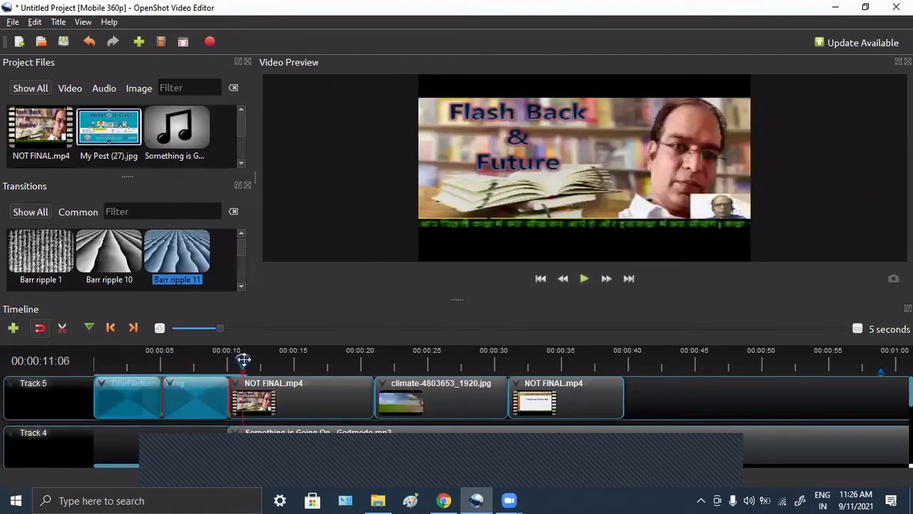
left_click_drag(243, 360, 96, 360)
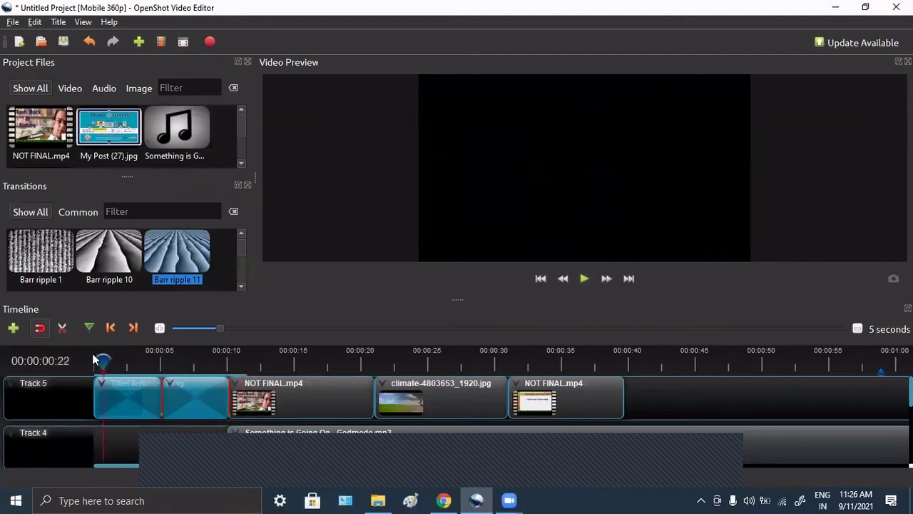
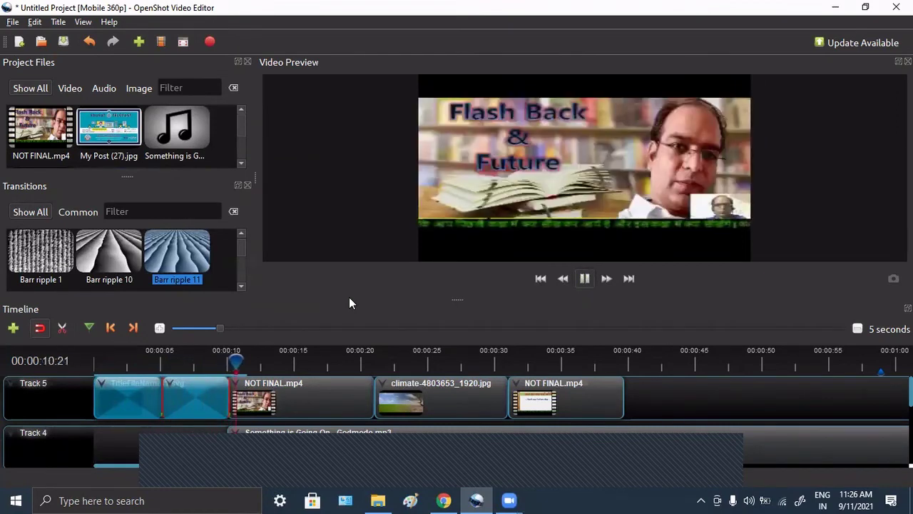
Place the last lecture clip directly after the climate image on Track 5.
left_click(586, 279)
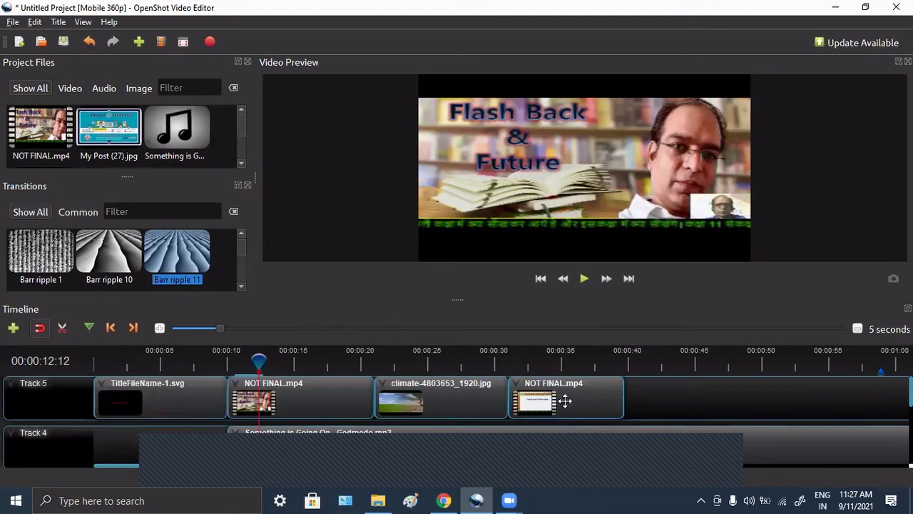
left_click_drag(567, 398, 816, 381)
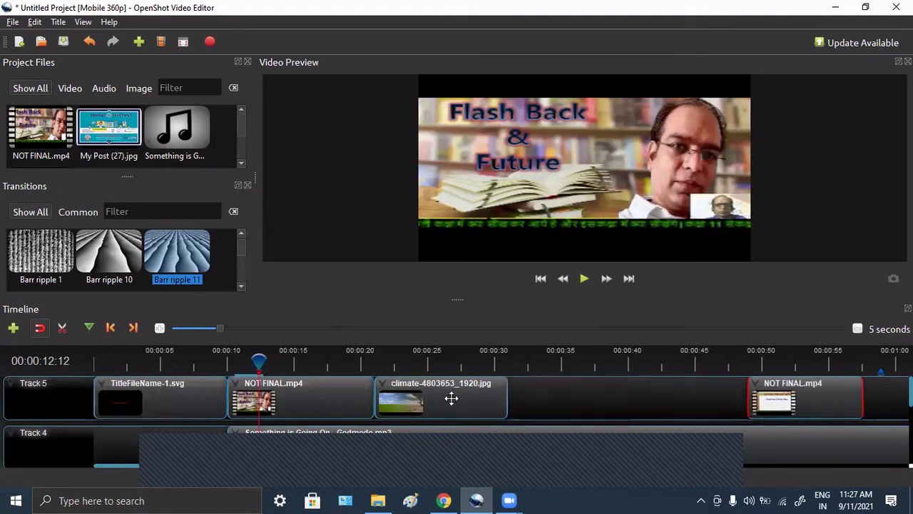
mouse_move(450, 398)
left_mouse_down()
mouse_move(702, 383)
mouse_move(689, 373)
left_mouse_up()
key("ctrl+z")
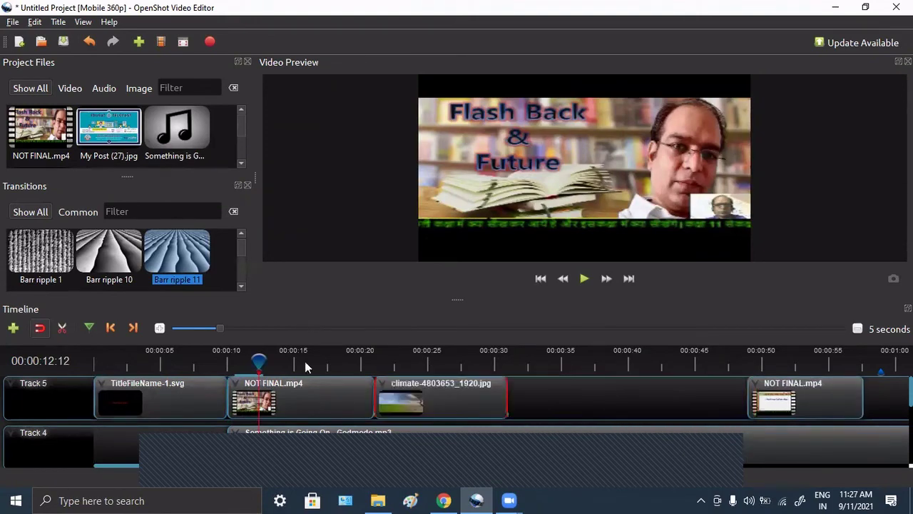
left_click_drag(792, 393, 554, 370)
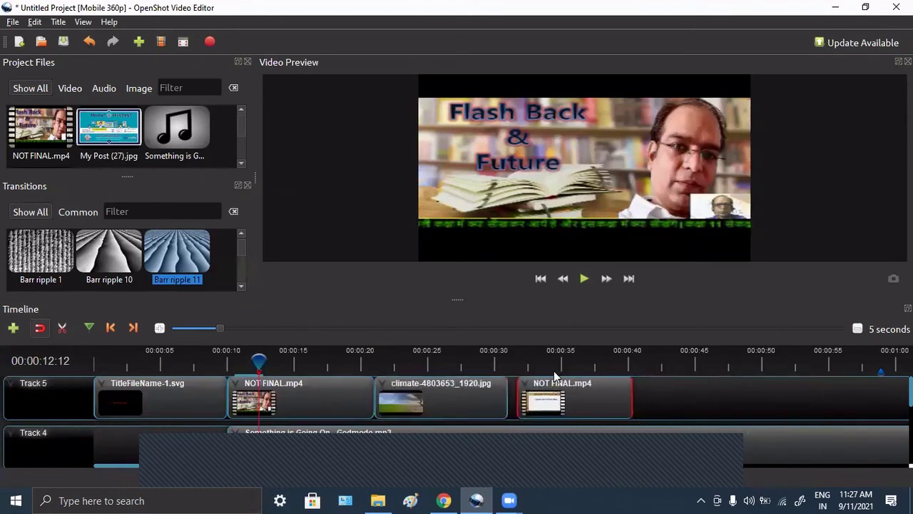
key("ctrl+z")
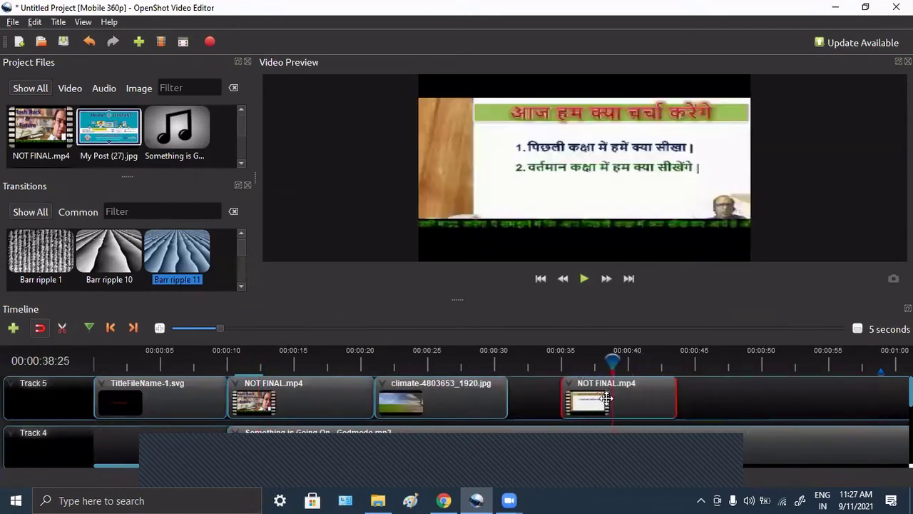
left_click_drag(799, 383, 498, 364)
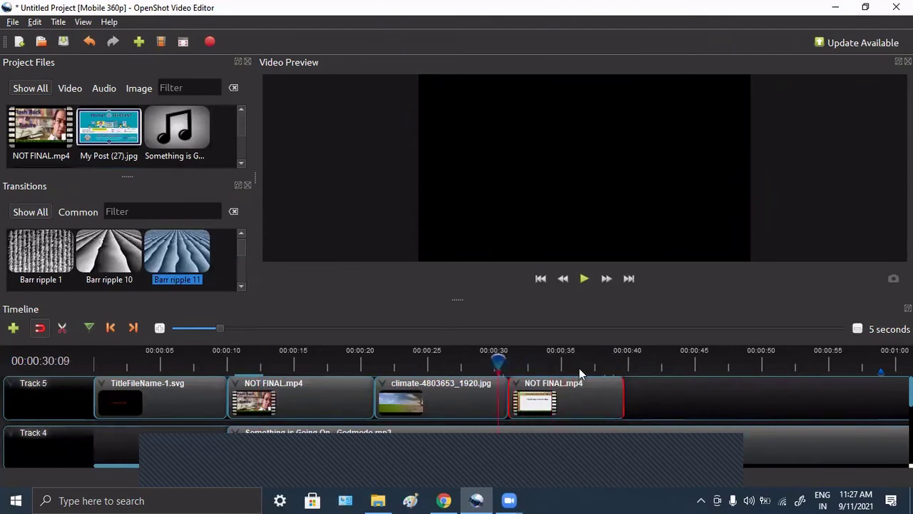
Preview the timeline from about 11 seconds, pausing near 00:00:16:26.
left_click_drag(506, 371, 219, 371)
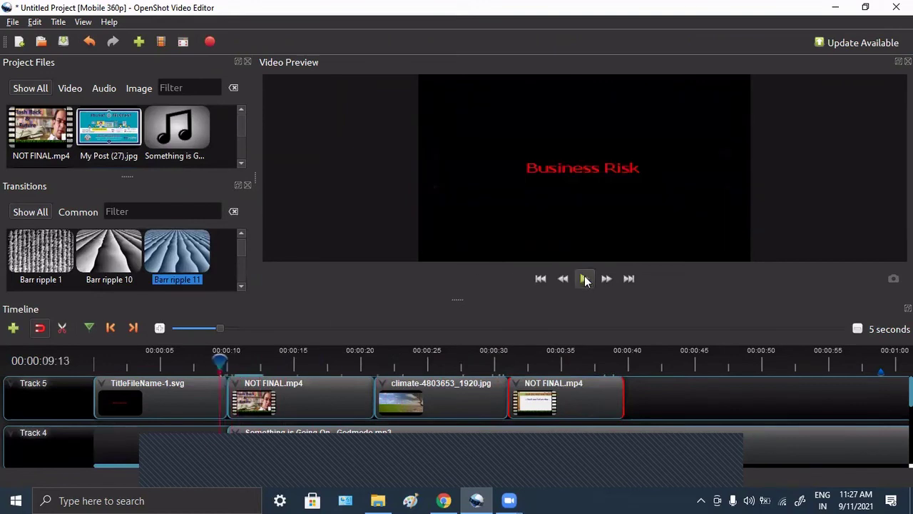
left_click(585, 279)
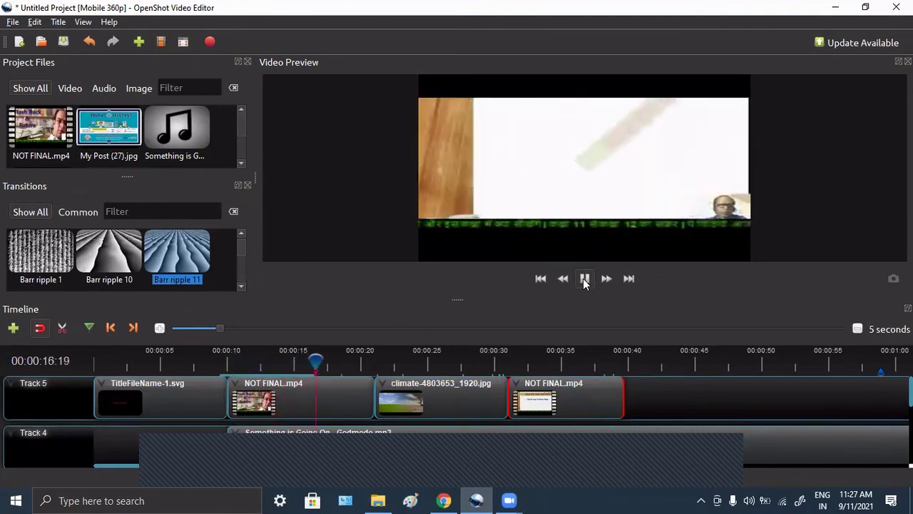
left_click(583, 278)
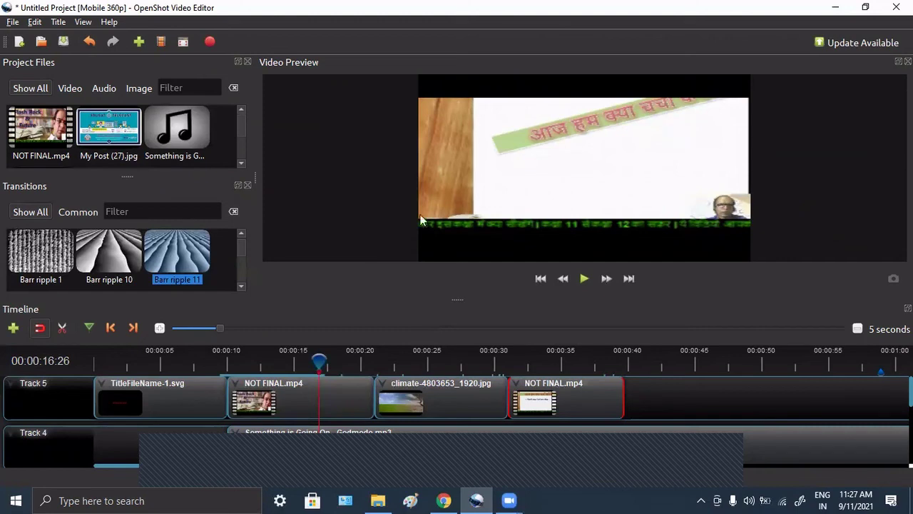
left_click(240, 164)
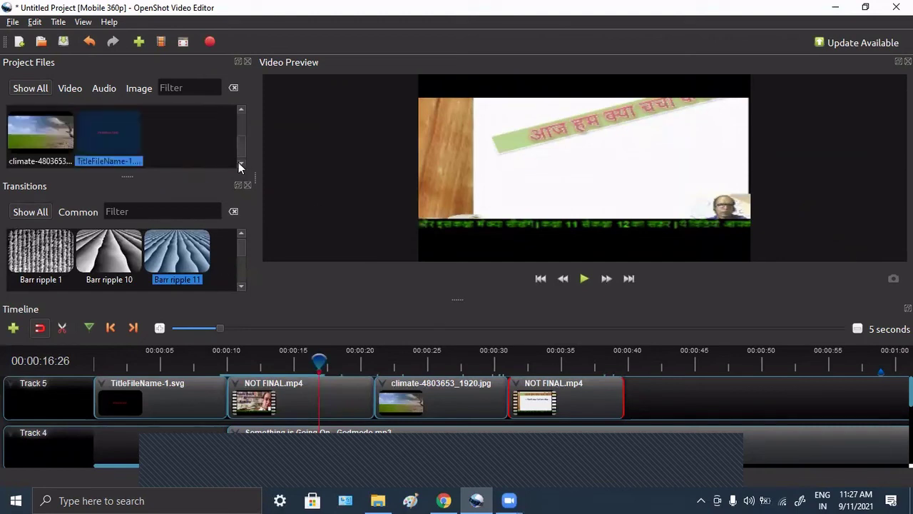
Start a new title using the Bar 3 template.
left_click(59, 23)
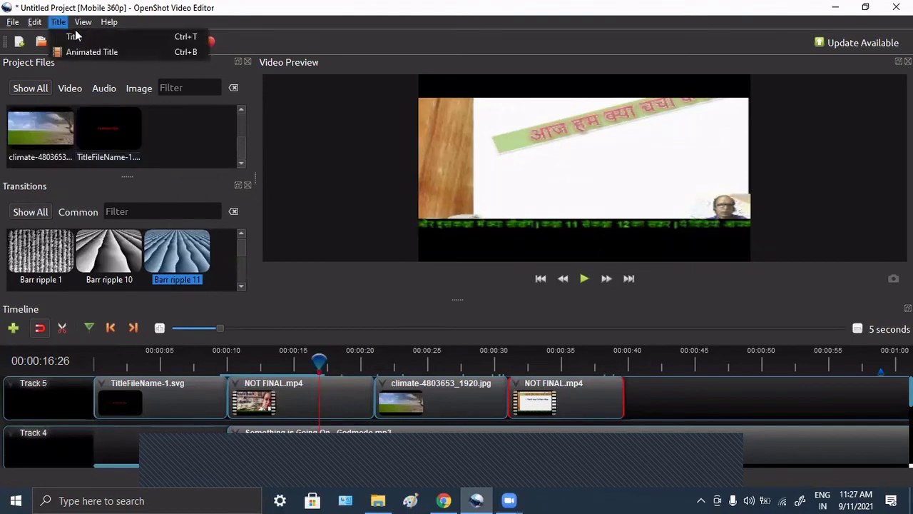
left_click(72, 36)
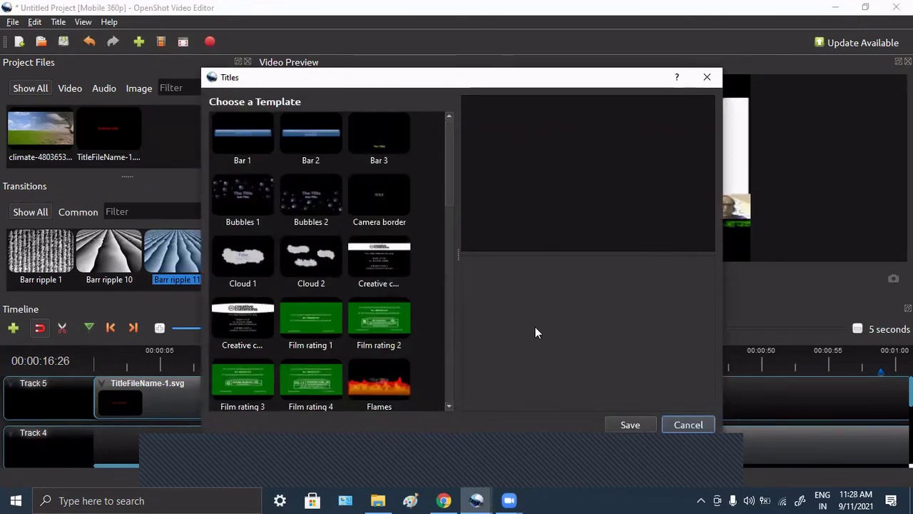
left_click(390, 144)
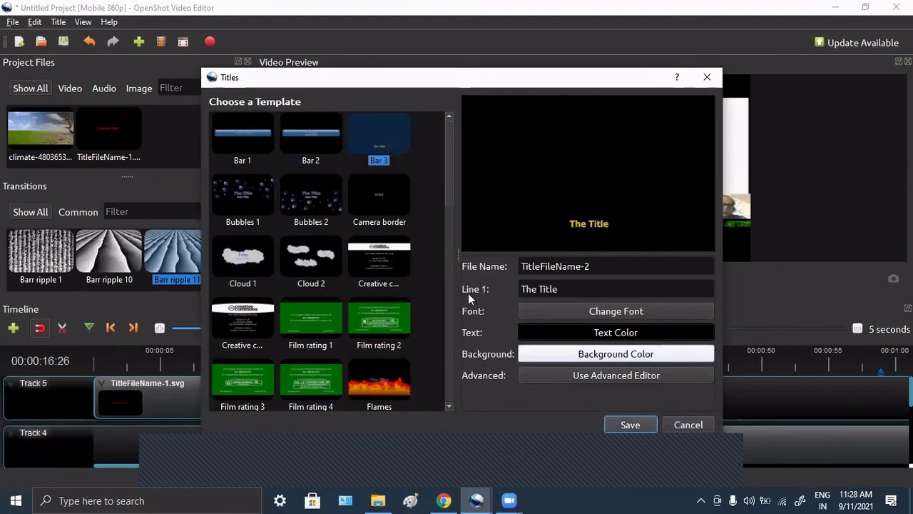
Replace the title text with the presenter's name in blue and save it as TitleFileName-2.
left_click_drag(566, 289, 501, 283)
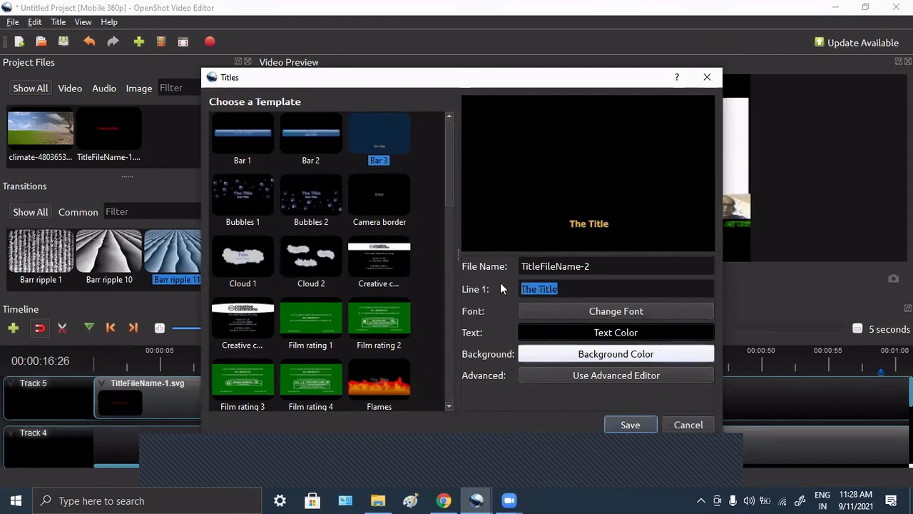
type("Kuld")
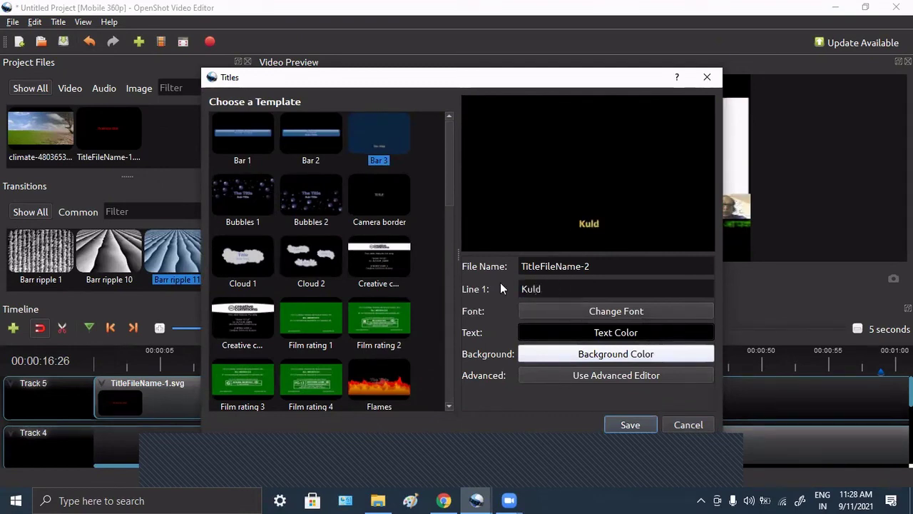
type("eep Bir")
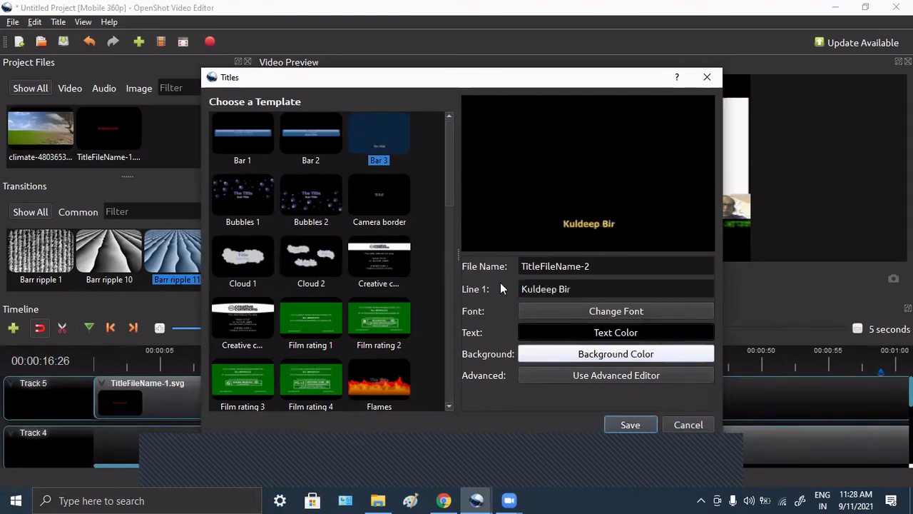
type("wal")
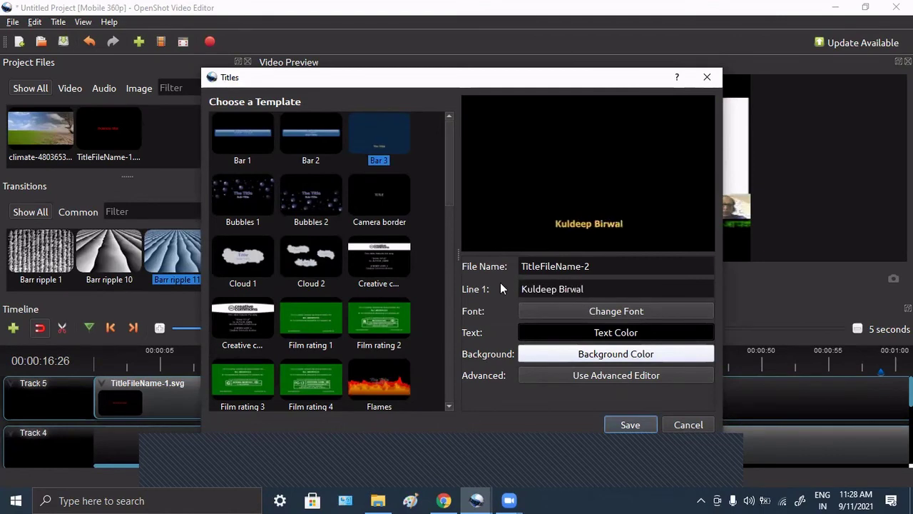
left_click(607, 333)
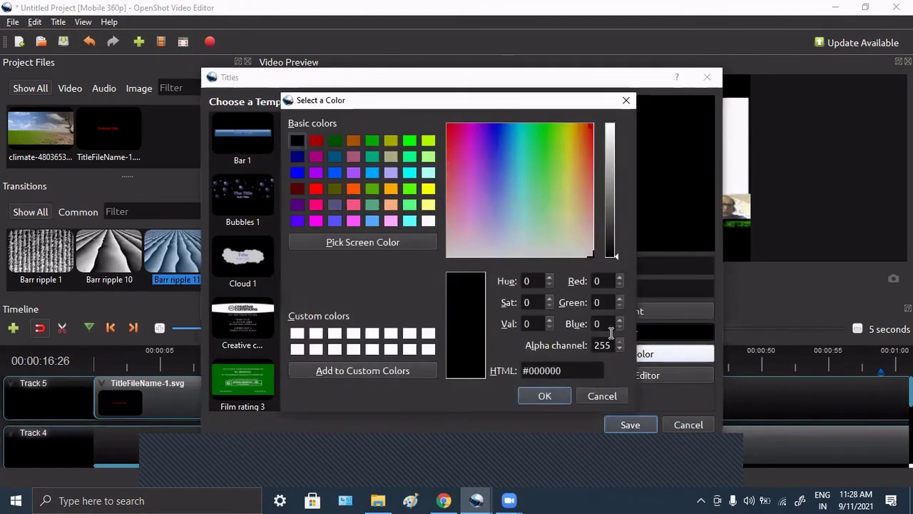
left_click(297, 172)
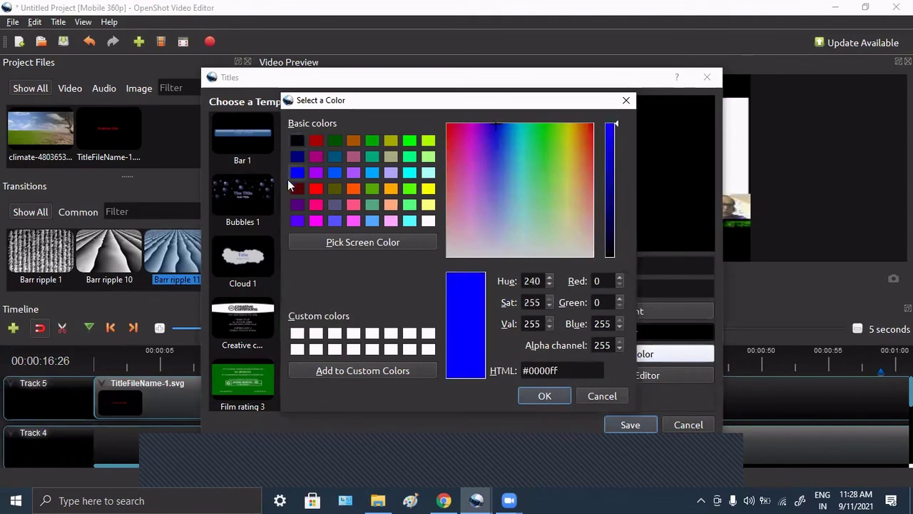
left_click(537, 396)
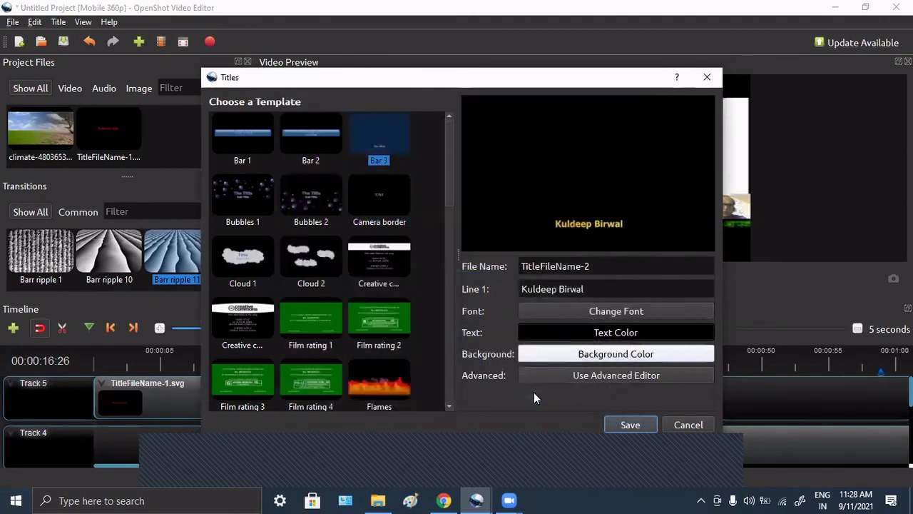
left_click(631, 425)
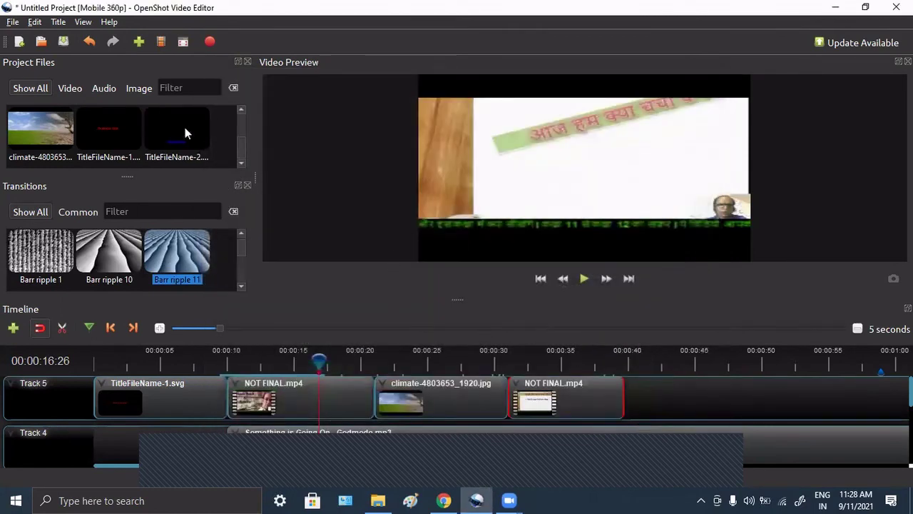
Add TitleFileName-2 to Track 5, shorten it, and place it after the short lecture clip.
left_click(248, 185)
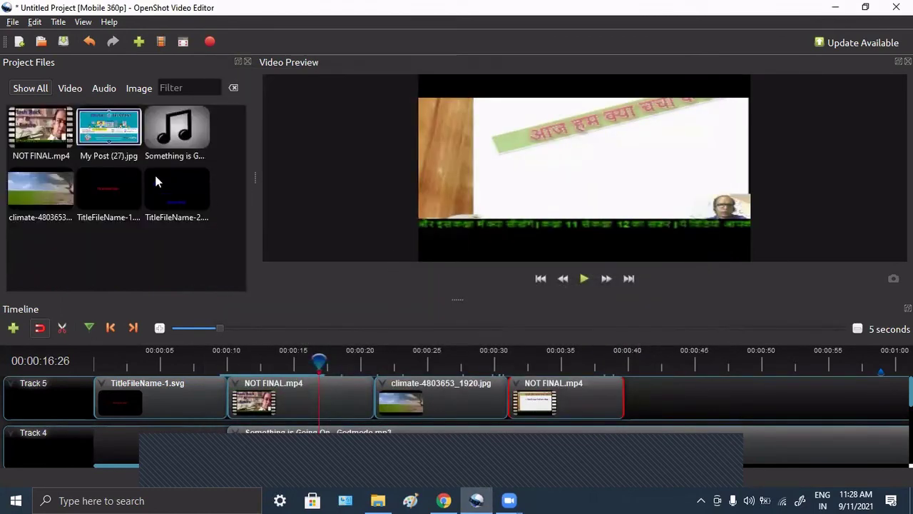
left_click(178, 199)
left_click_drag(179, 198, 513, 353)
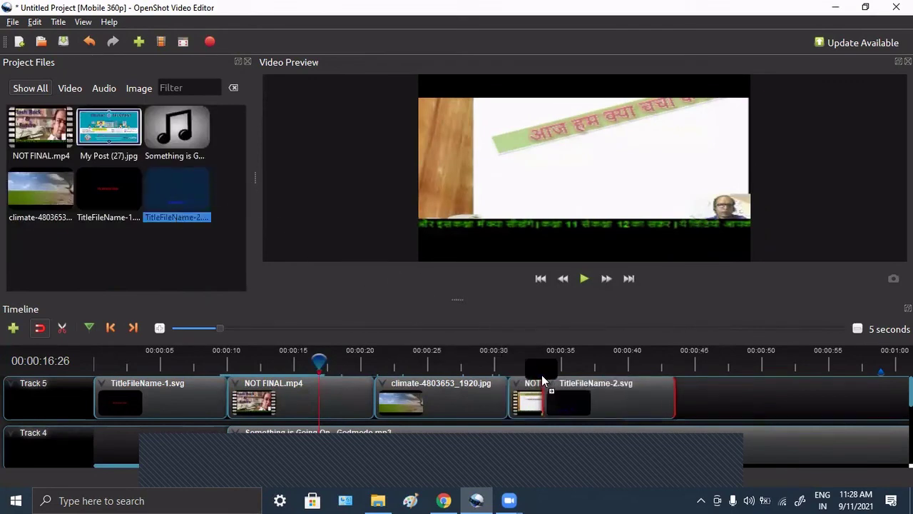
left_click_drag(514, 352, 540, 388)
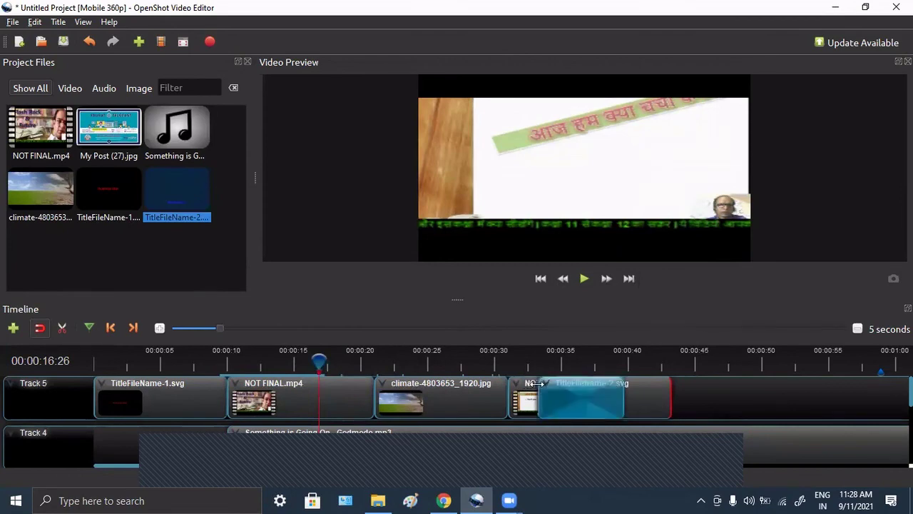
left_click_drag(671, 399, 623, 399)
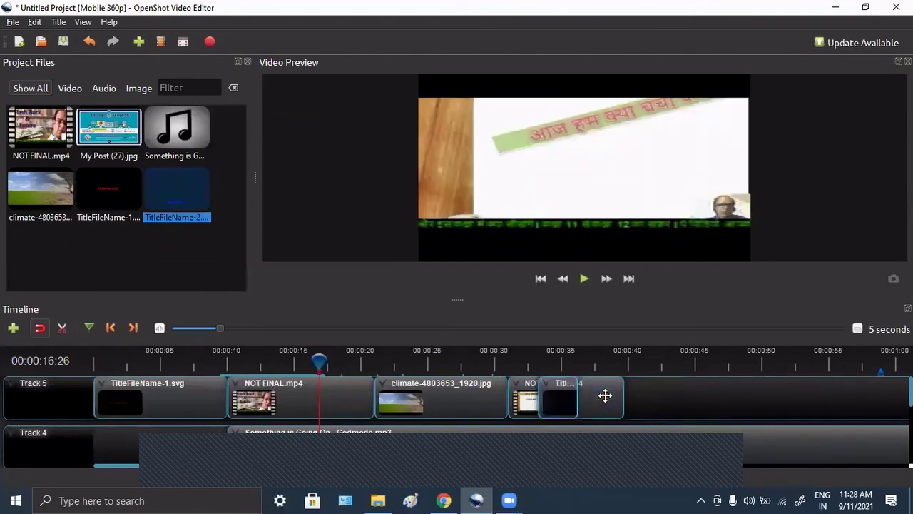
left_click(574, 403)
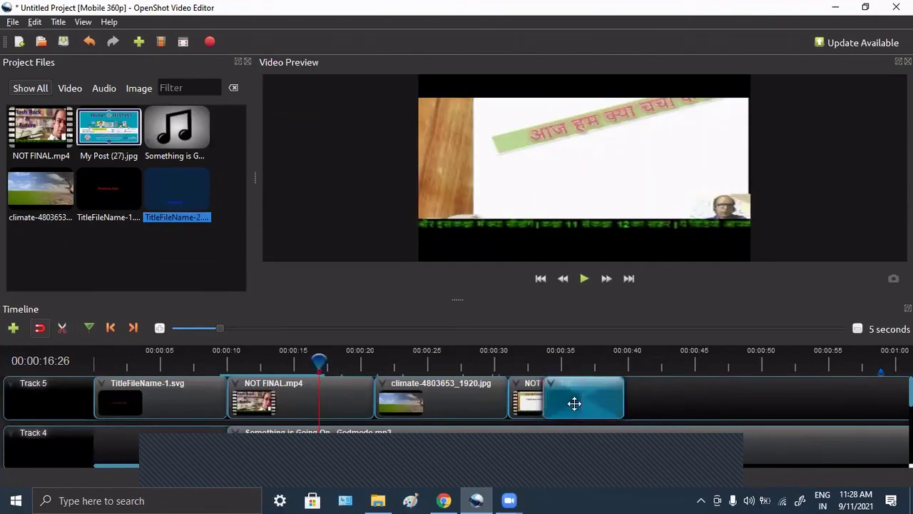
left_click_drag(574, 403, 612, 393)
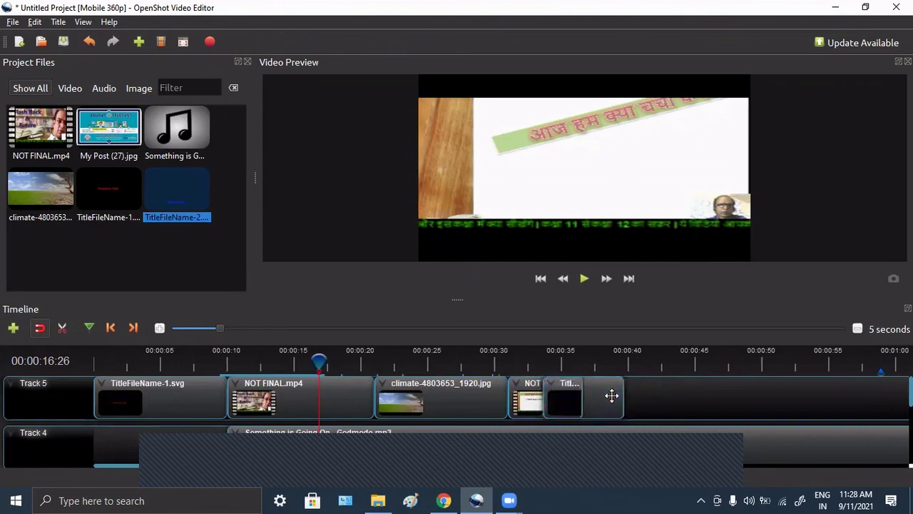
Play the preview across the new title, then rewind and select the title clip.
left_click_drag(321, 360, 527, 361)
left_click(583, 278)
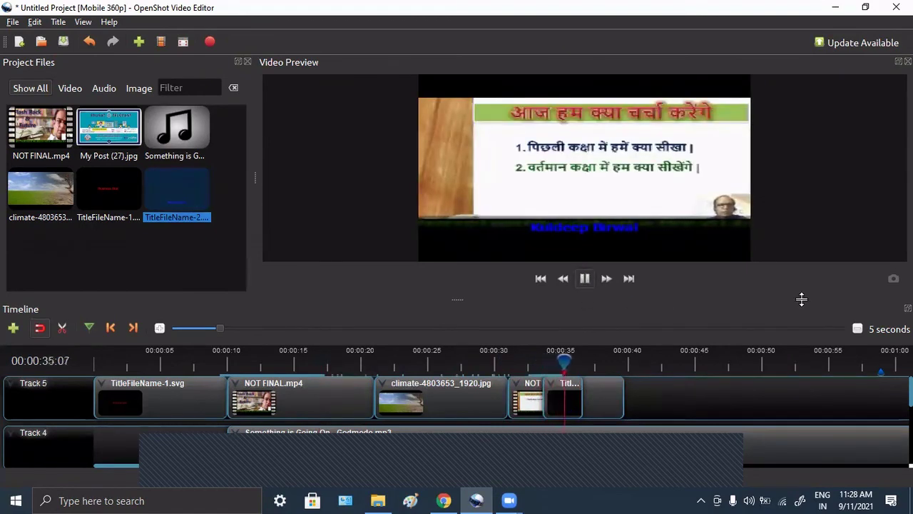
left_click(584, 278)
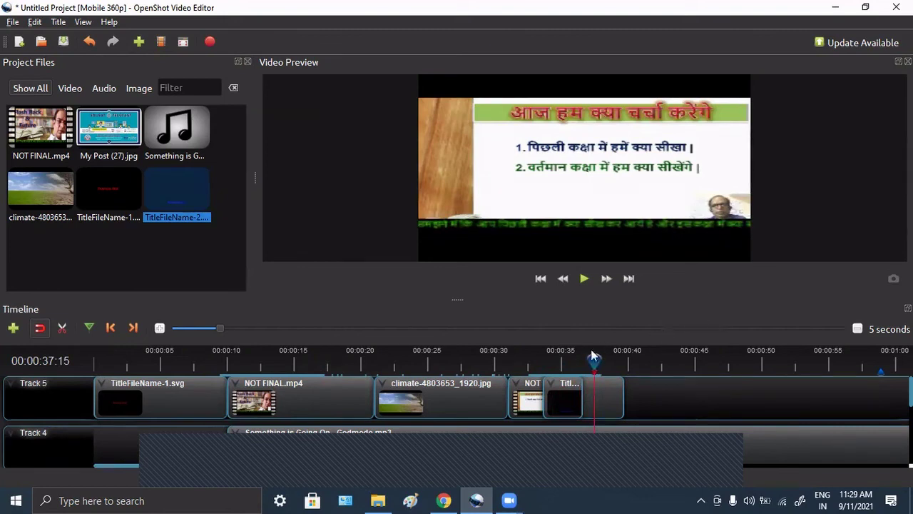
left_click_drag(593, 361, 532, 356)
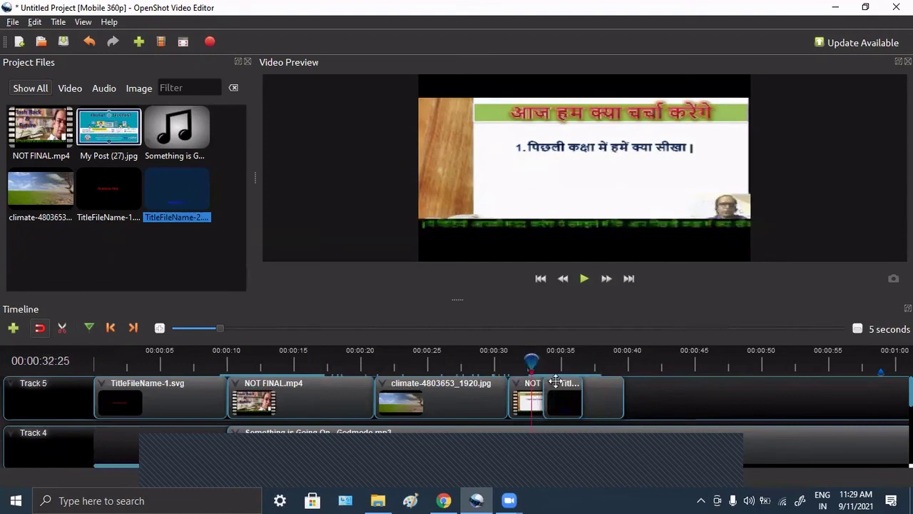
left_click(562, 405)
Apply an Entire Clip Edge to Edge Bottom to Top animation to TitleFileName-2 and play it.
right_click(564, 404)
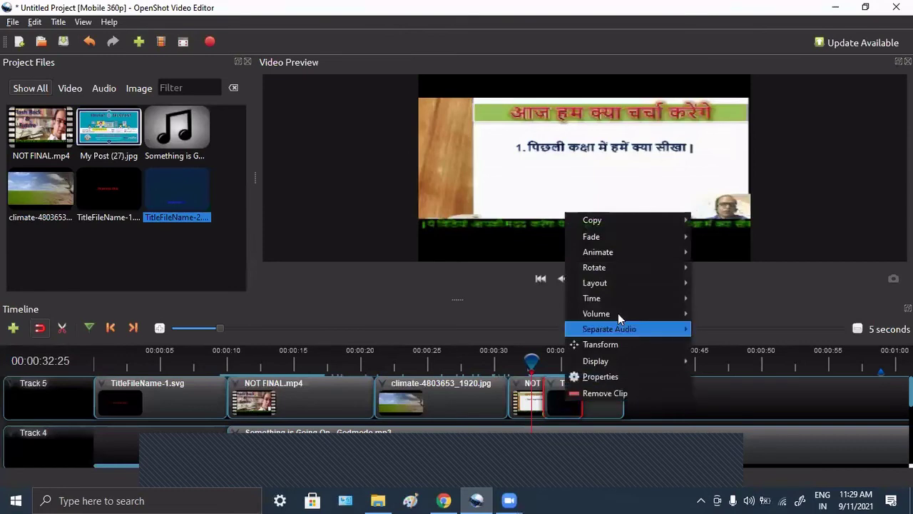
mouse_move(622, 274)
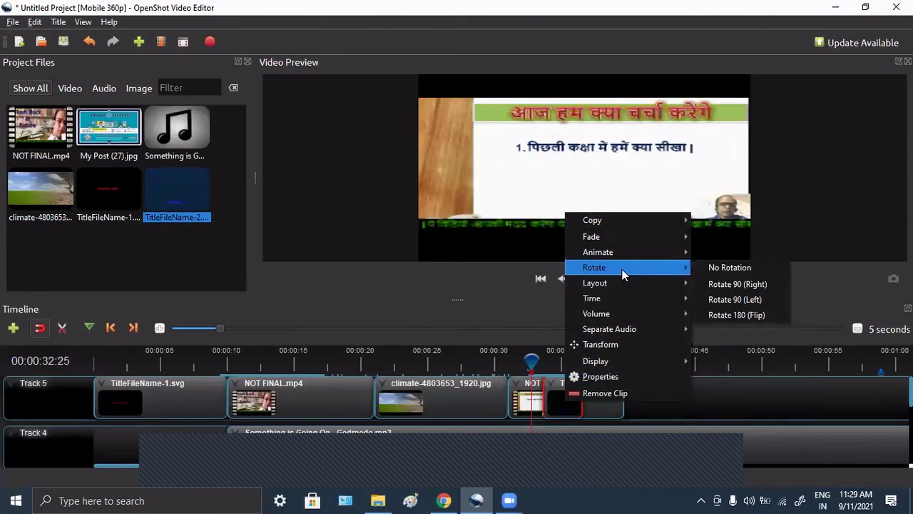
mouse_move(625, 258)
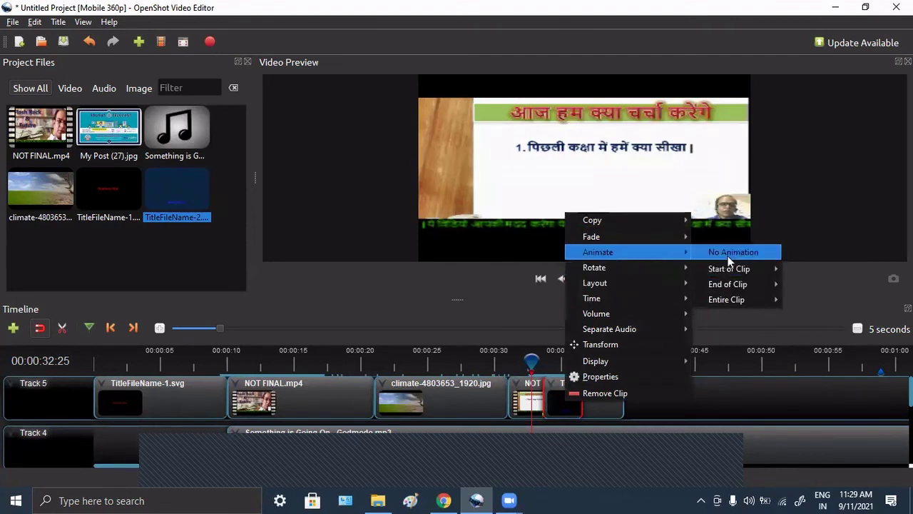
mouse_move(741, 300)
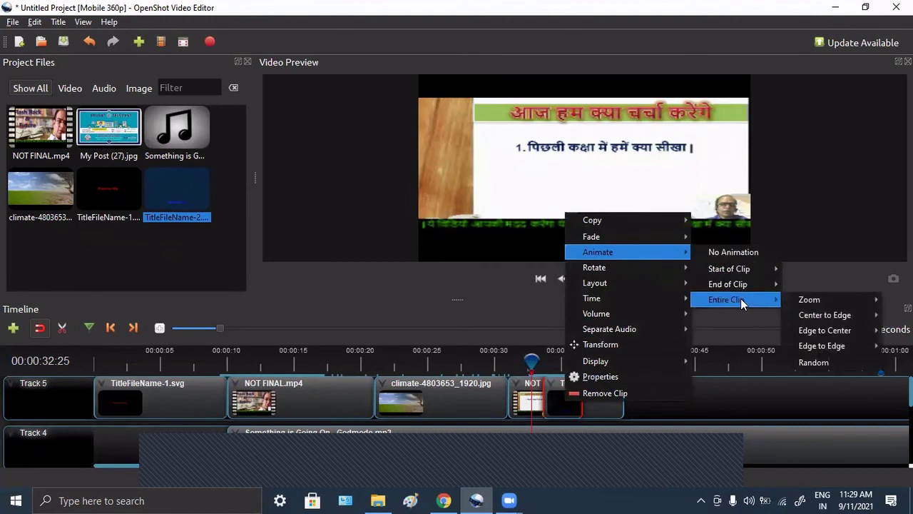
mouse_move(843, 345)
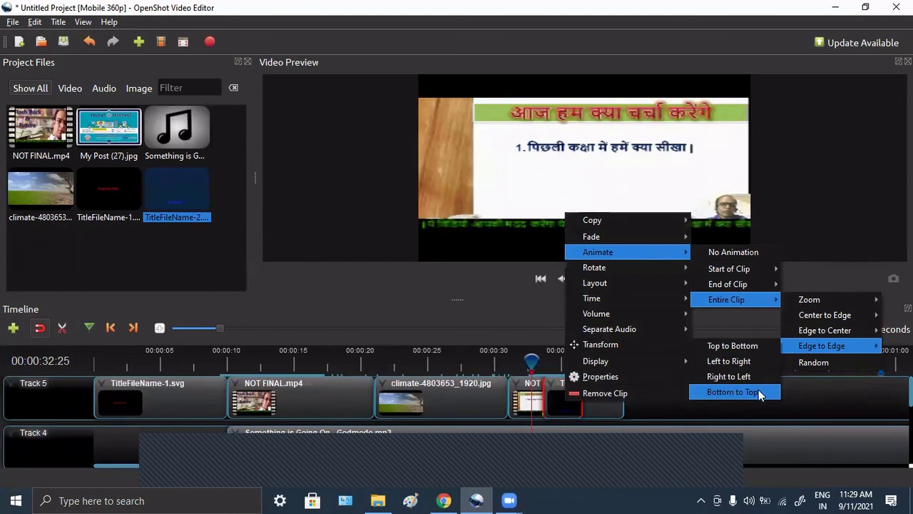
left_click(759, 391)
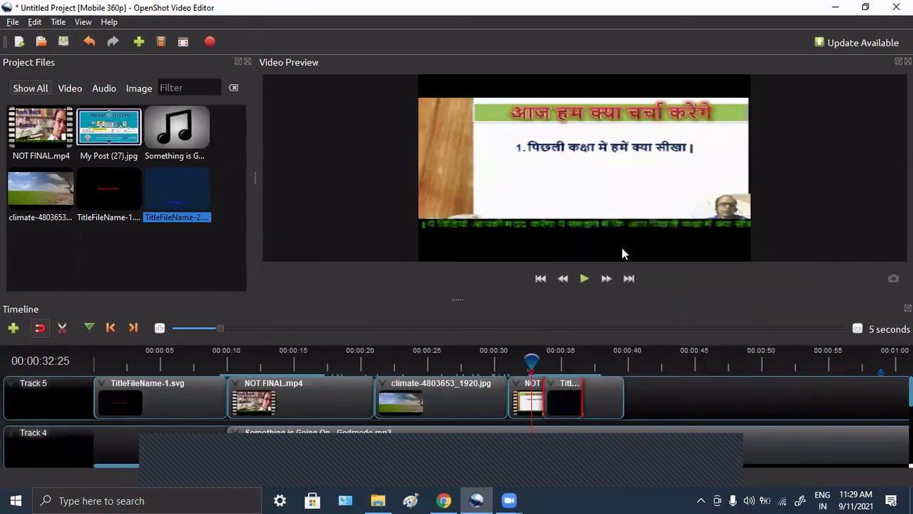
left_click(583, 280)
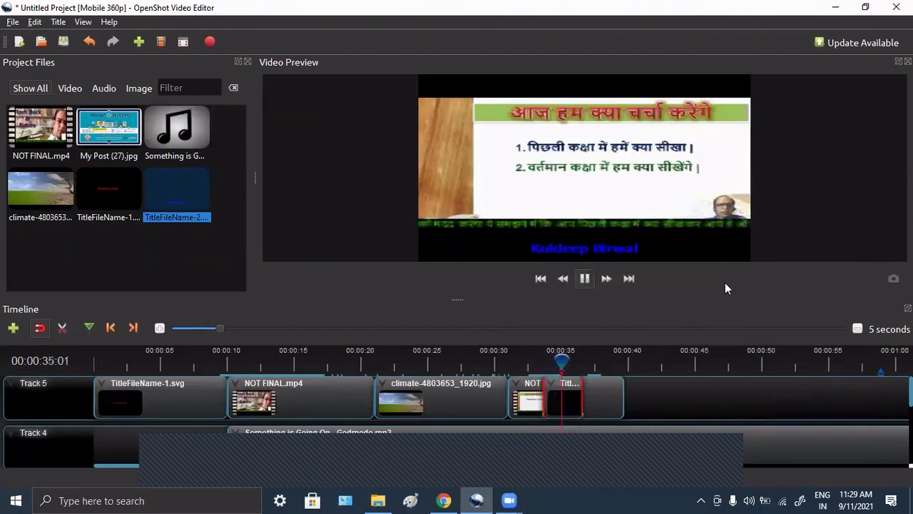
left_click(585, 281)
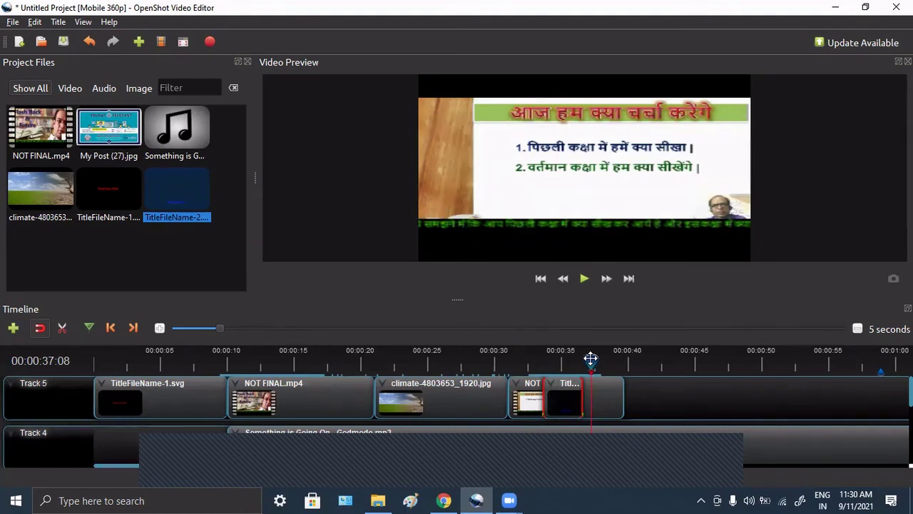
left_click_drag(529, 360, 522, 361)
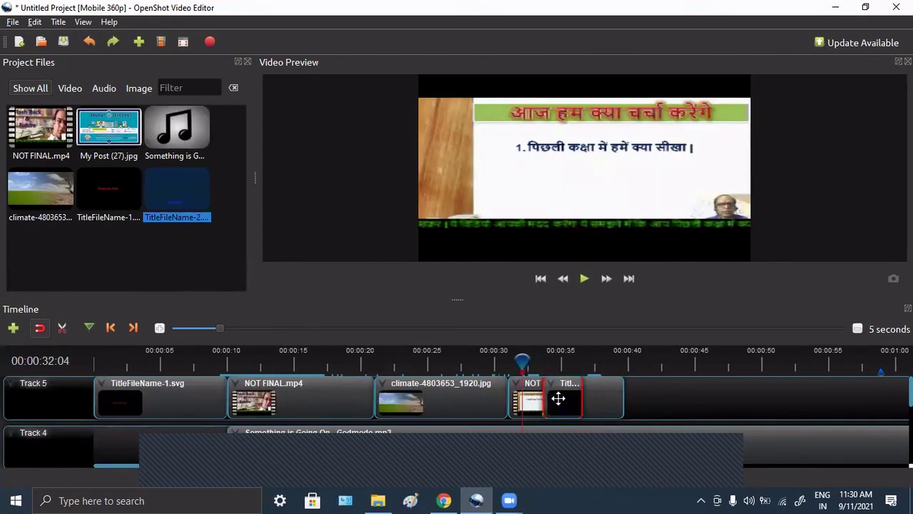
Delete the title, overlapping lecture and climate image clips from Track 5.
key("Delete")
left_click(564, 398)
key("Delete")
left_click(483, 398)
key("Delete")
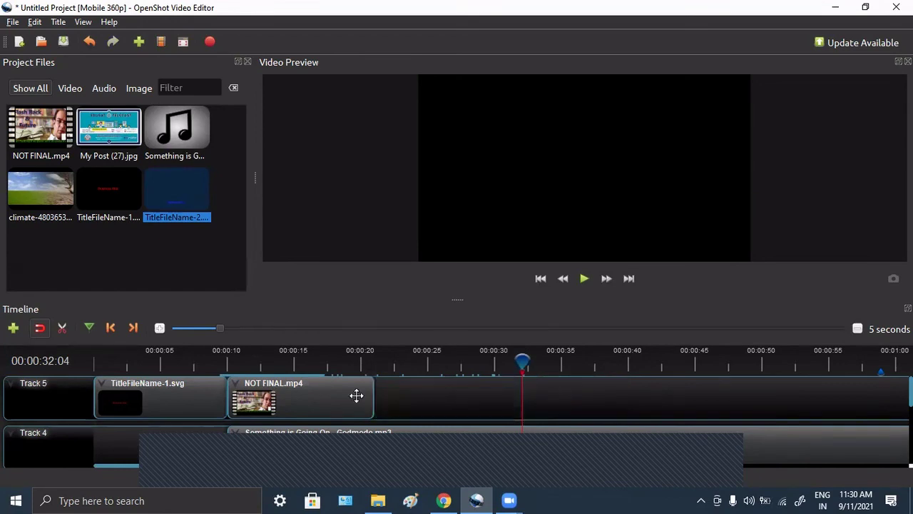
key("Delete")
Bring TitleFileName-2 toward Track 5 with the playhead at about 00:00:35.
mouse_move(44, 137)
left_mouse_down()
mouse_move(130, 169)
mouse_move(231, 377)
left_mouse_up()
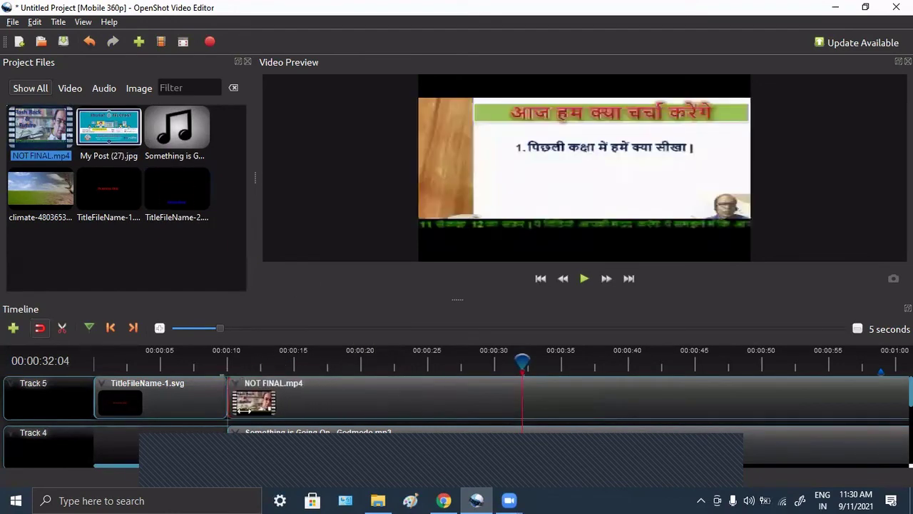
left_click_drag(526, 368, 599, 372)
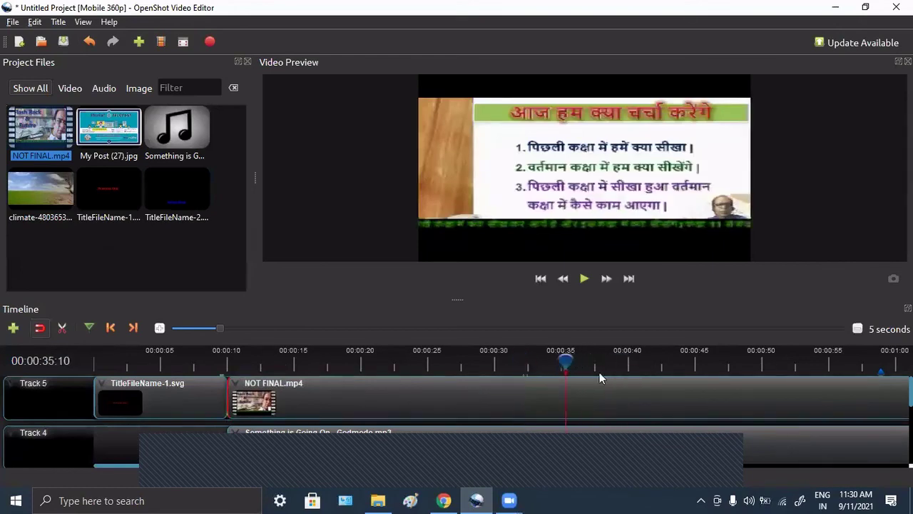
mouse_move(179, 190)
left_mouse_down()
mouse_move(523, 282)
mouse_move(563, 389)
left_mouse_up()
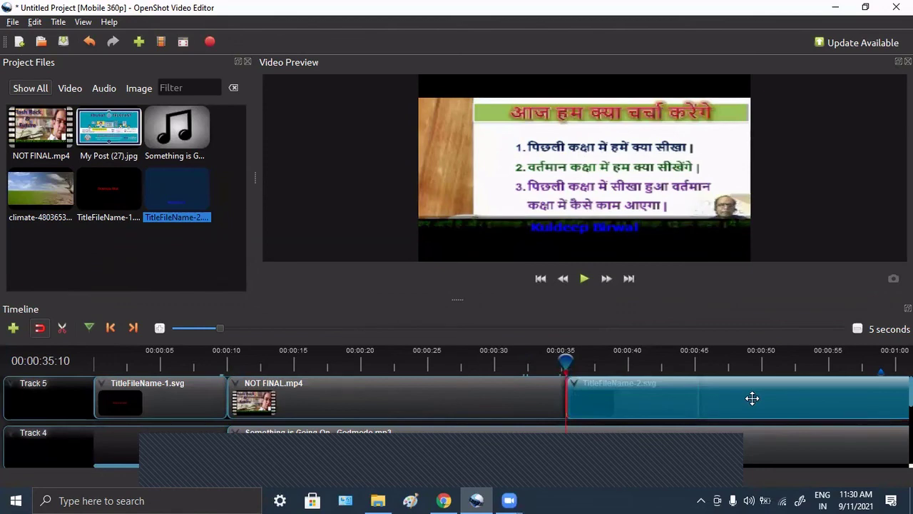
Drop TitleFileName-2 on Track 5 at 00:00:35 and stretch it to end near 00:00:51.
left_click(752, 398)
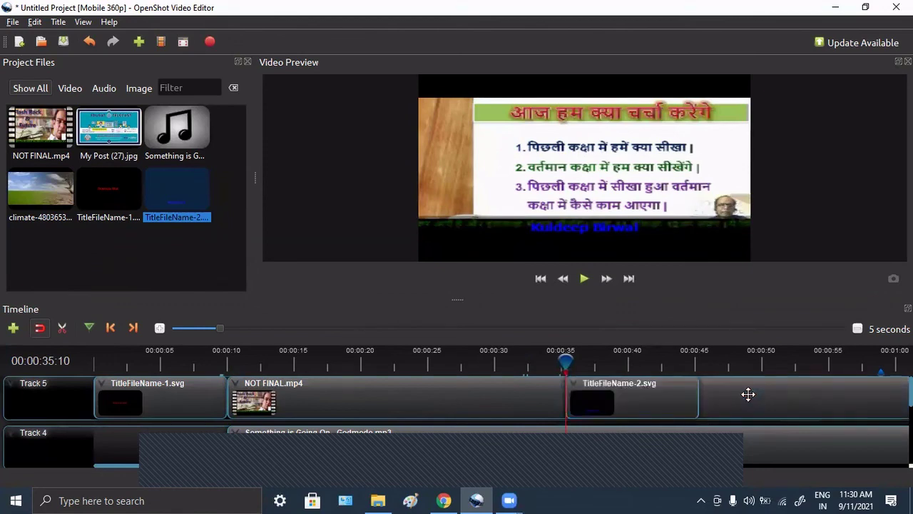
left_click_drag(699, 394, 780, 390)
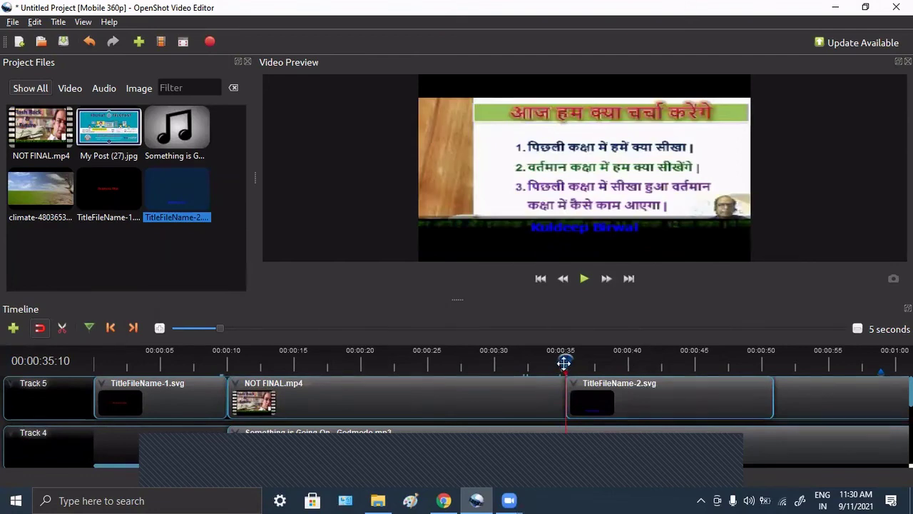
left_click_drag(565, 363, 557, 363)
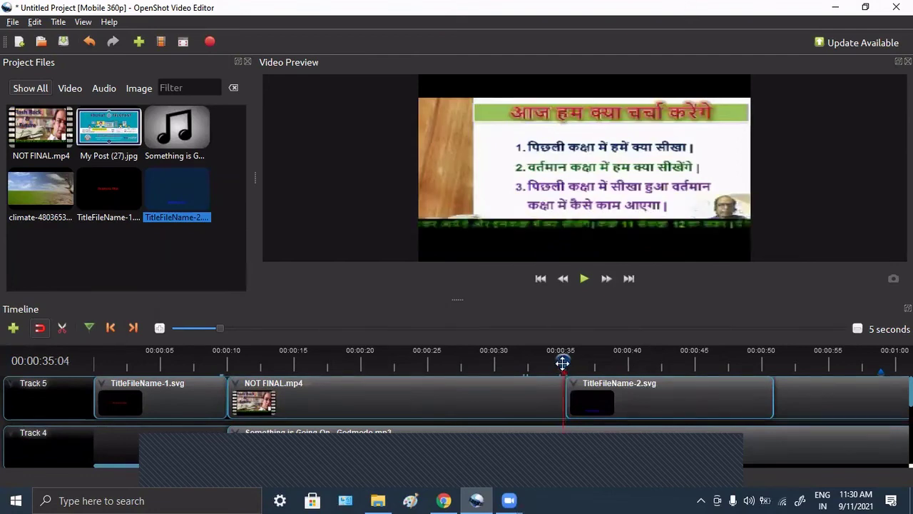
Give the TitleFileName-2 clip a Right to Left animation and rewind to about 00:00:34.
right_click(631, 401)
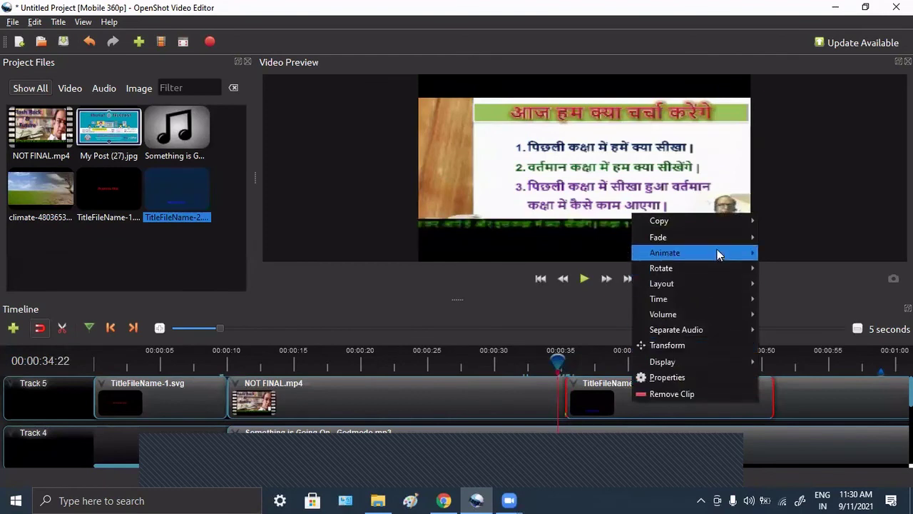
mouse_move(718, 254)
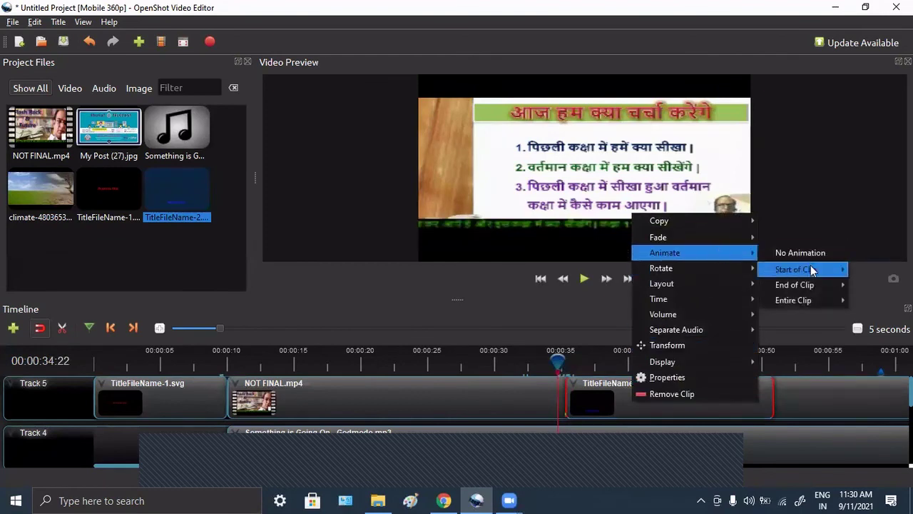
mouse_move(811, 269)
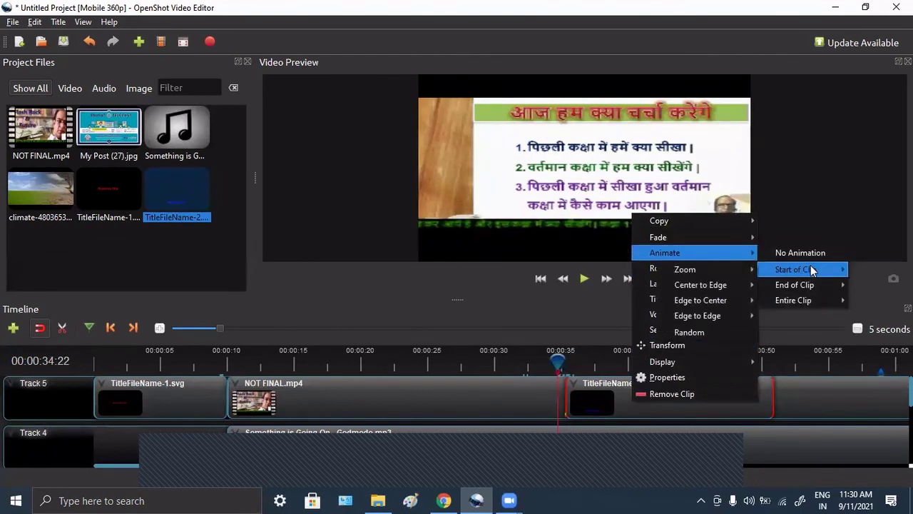
mouse_move(810, 301)
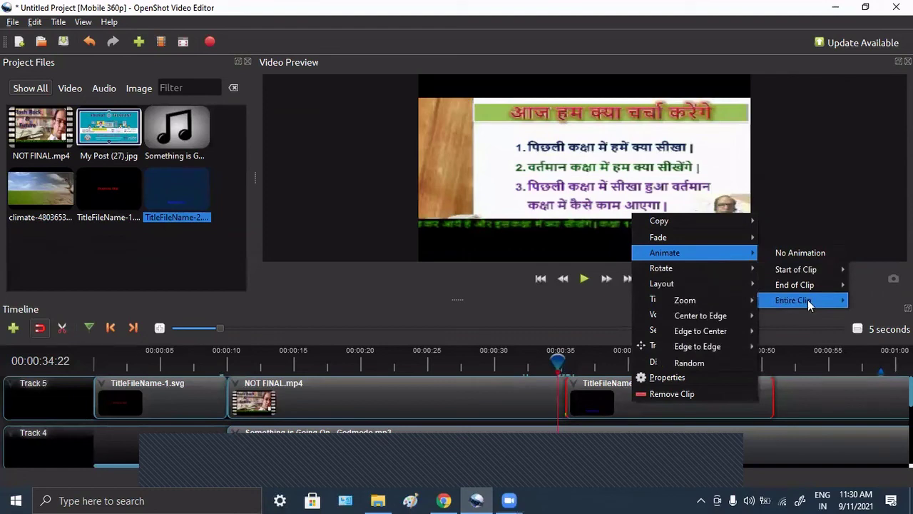
mouse_move(713, 345)
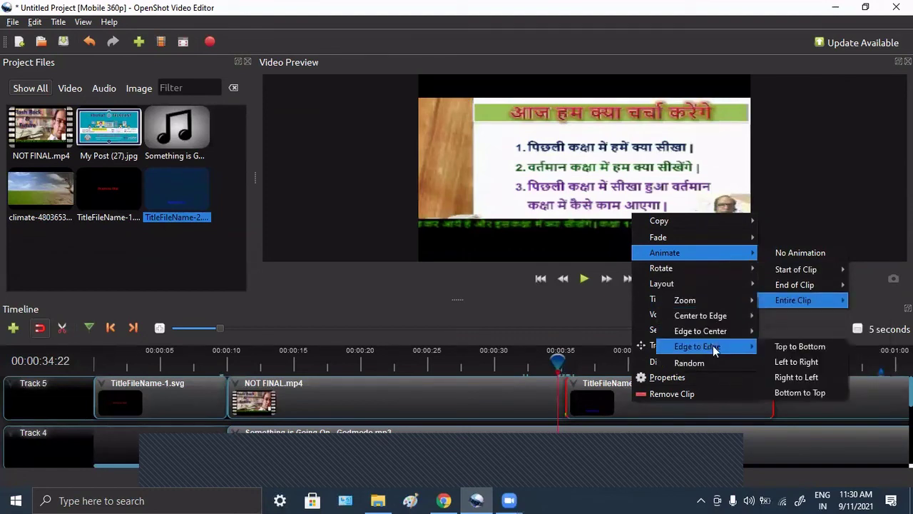
left_click(798, 377)
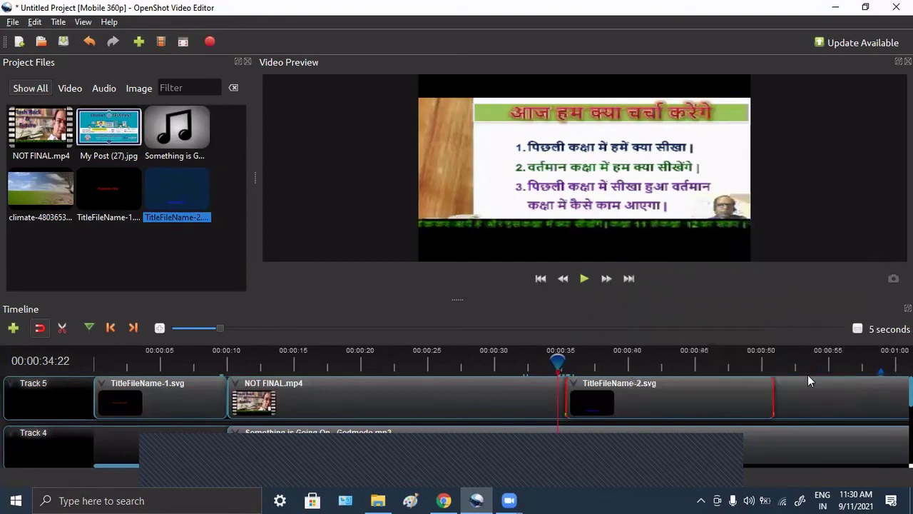
left_click_drag(553, 360, 547, 361)
left_click(584, 278)
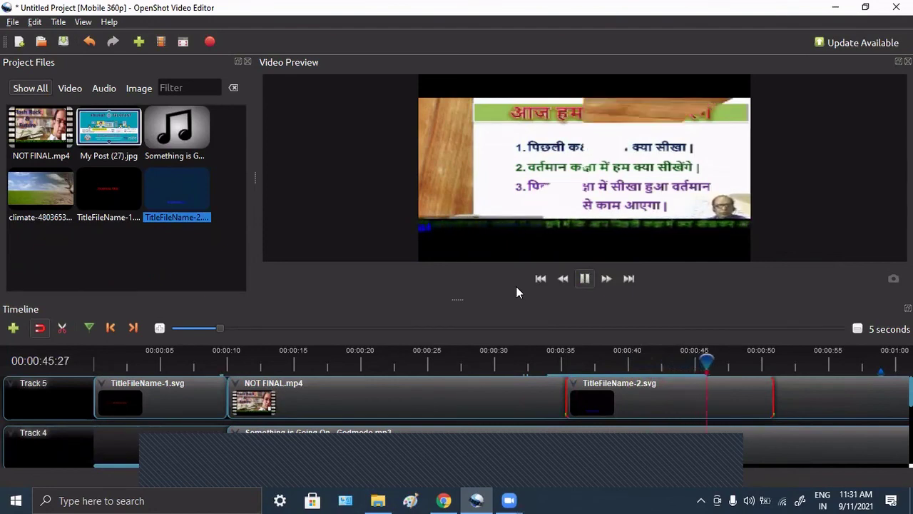
left_click(584, 280)
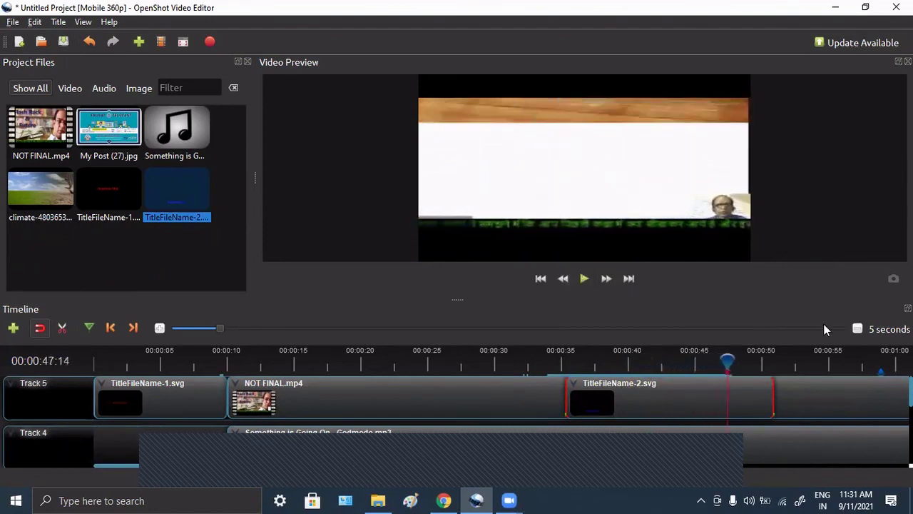
left_click_drag(728, 363, 569, 360)
left_click(548, 355)
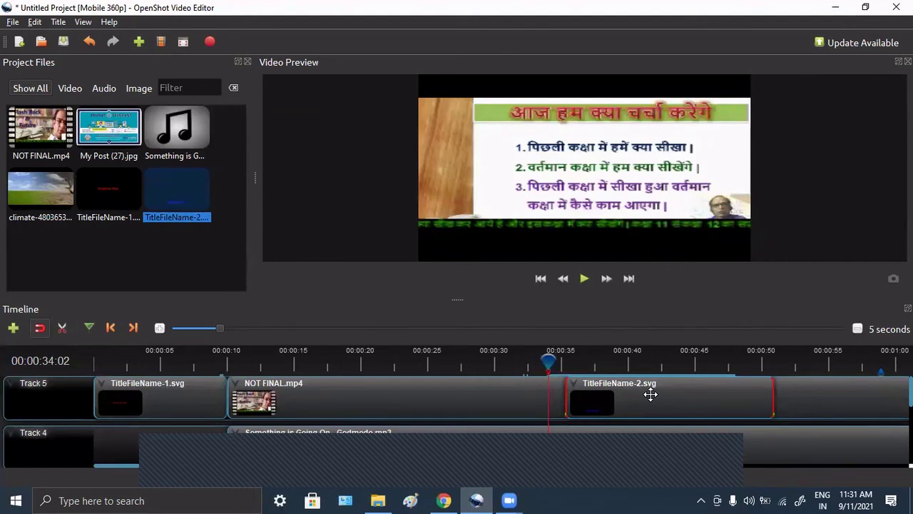
Delete the second title and slice NOT FINAL.mp4 at about 34 seconds, keeping the left side.
key("Delete")
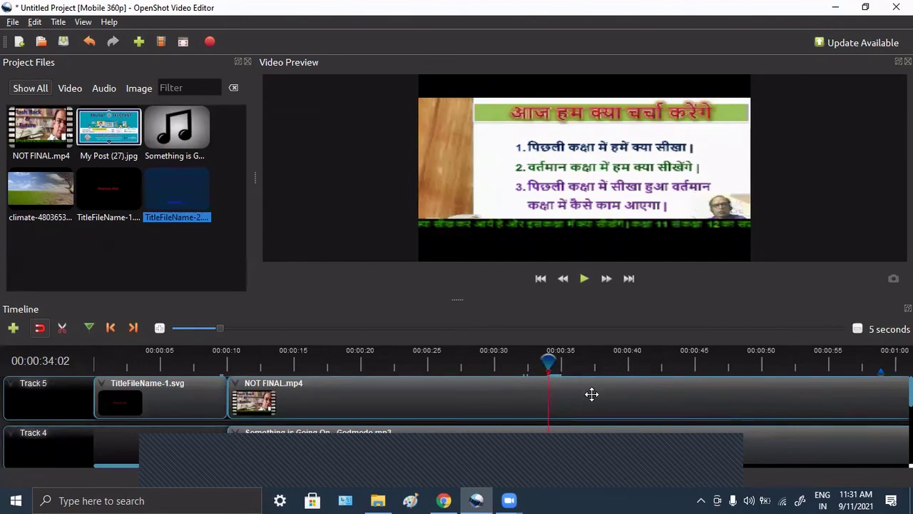
right_click(592, 404)
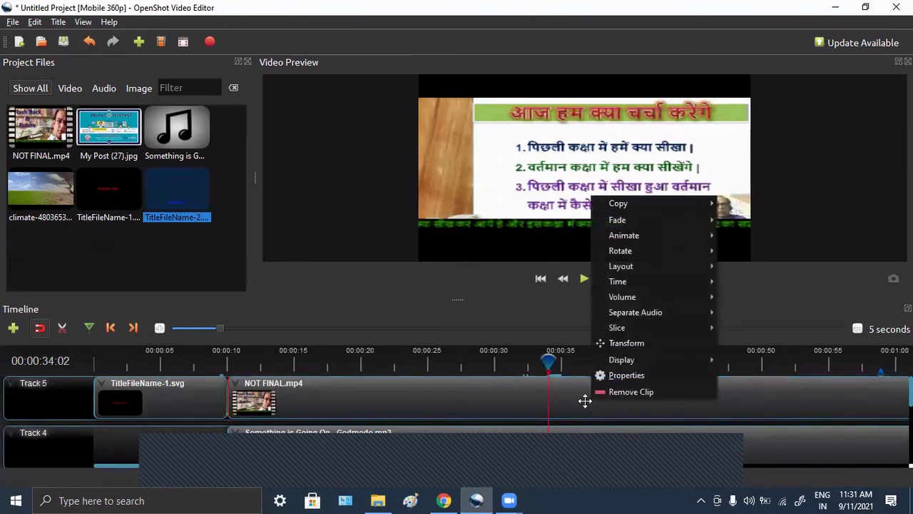
left_click(586, 401)
right_click(585, 401)
mouse_move(671, 362)
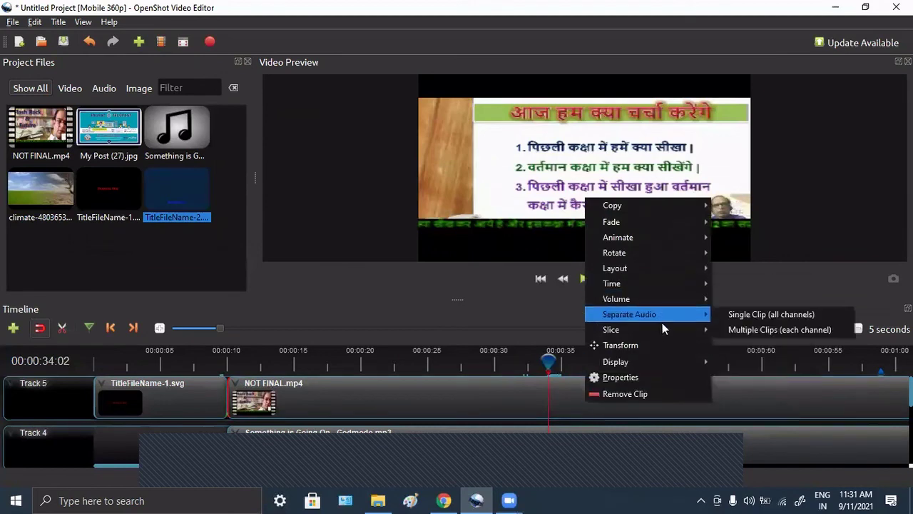
mouse_move(663, 329)
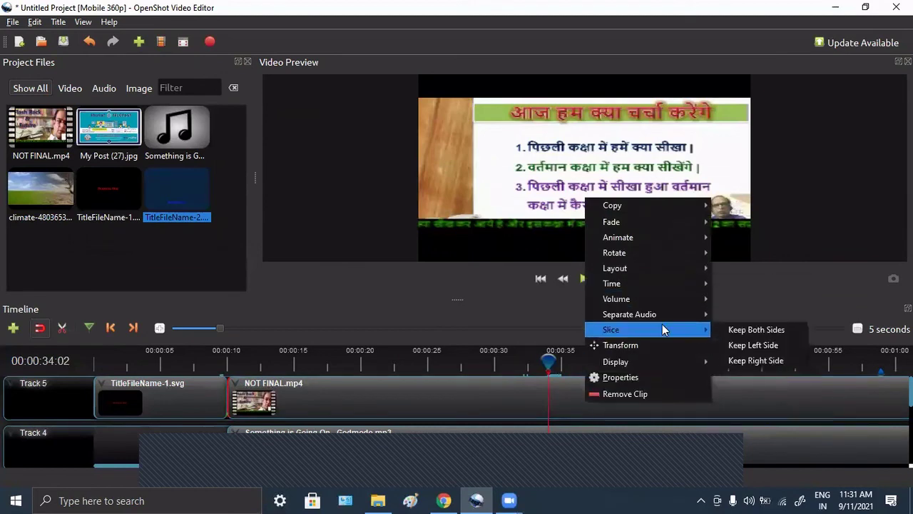
left_click(760, 344)
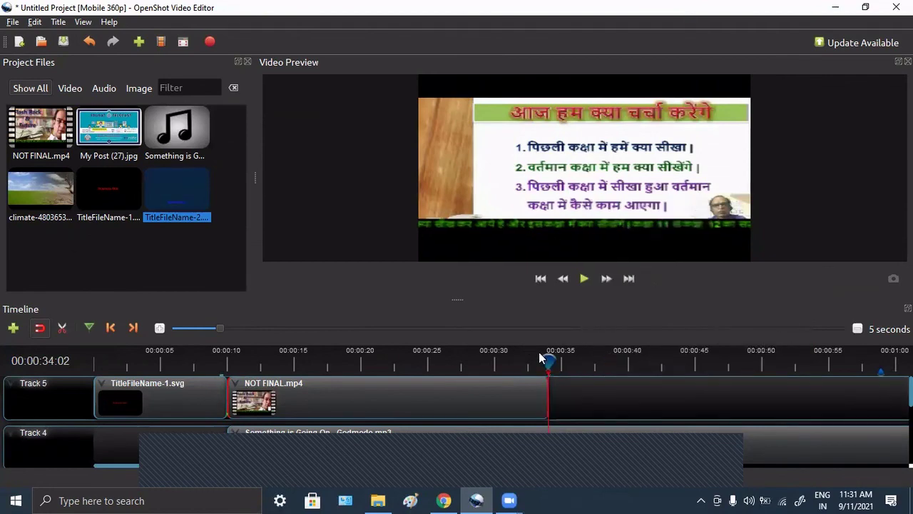
left_click(515, 357)
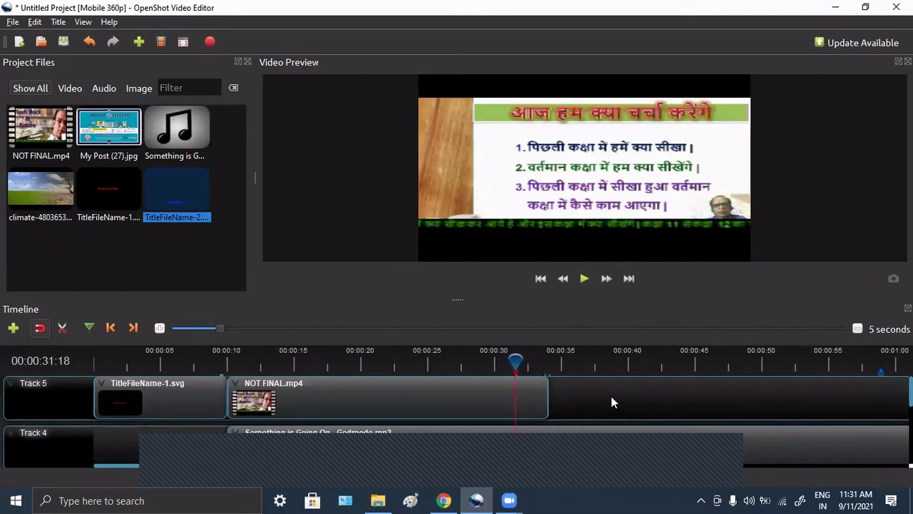
Create a new title from the Creative commons 2 template, named TitleFileName-3.
left_click(211, 256)
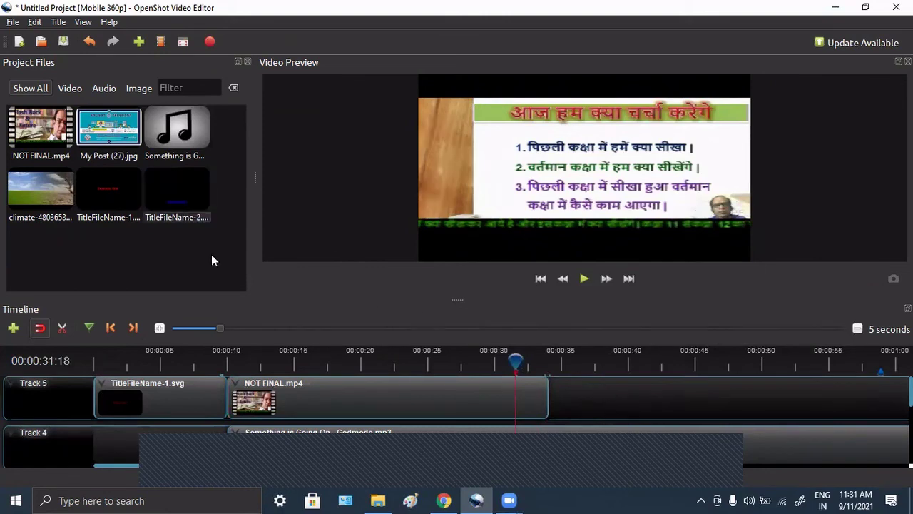
left_click(59, 22)
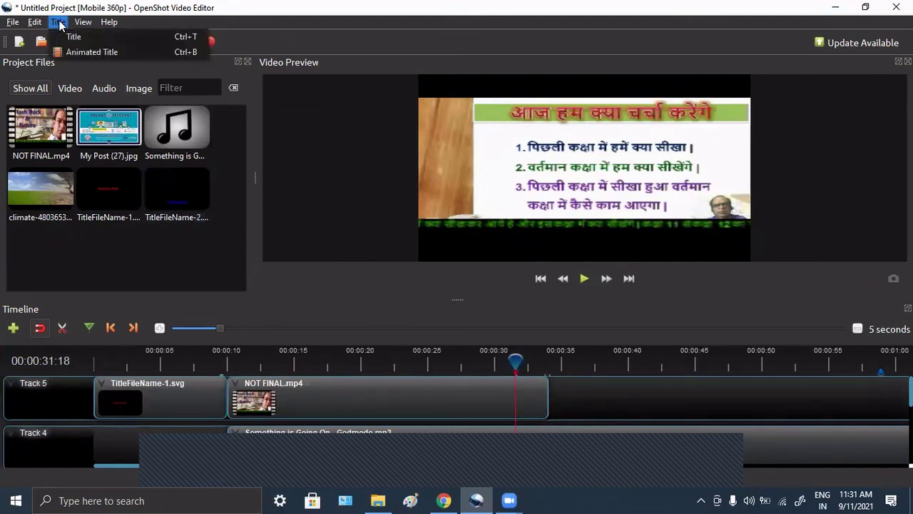
left_click(71, 36)
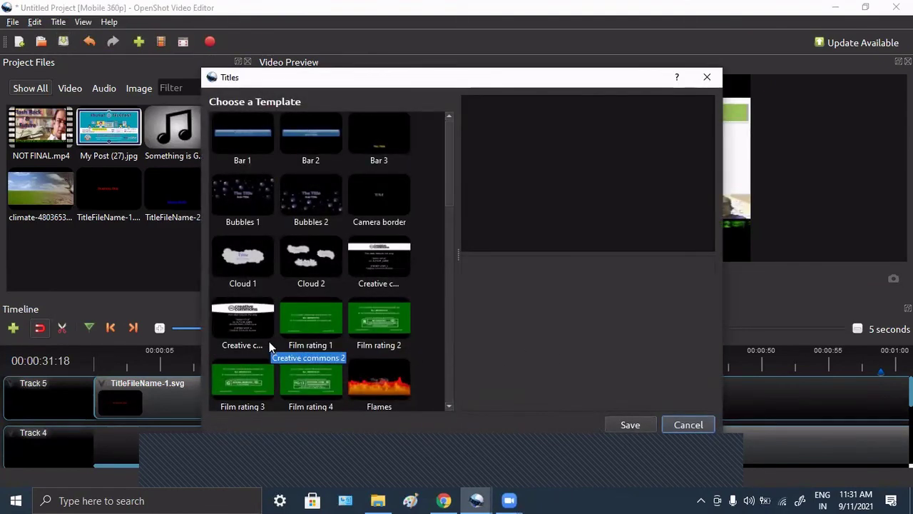
left_click(385, 270)
left_click(237, 322)
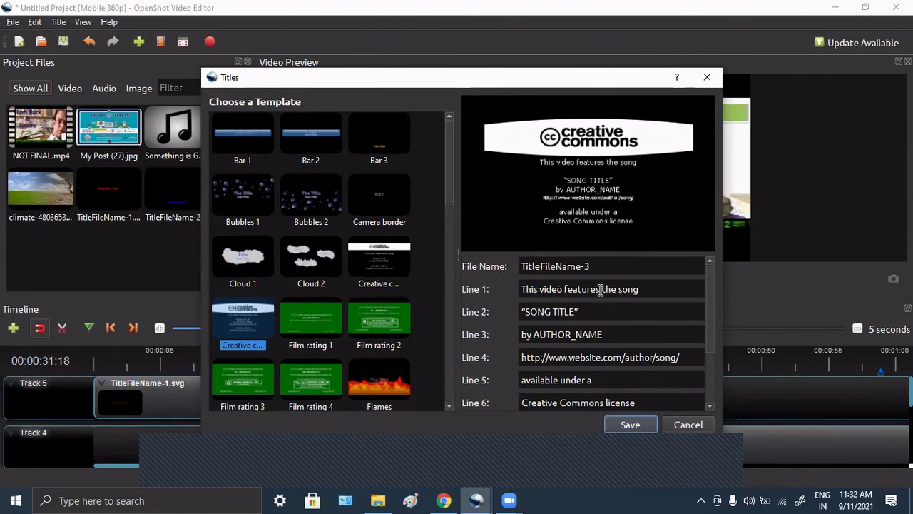
Remove 'song' from Line 1 and replace the Line 2 placeholder with 'Business Risk'.
left_click_drag(640, 291, 616, 291)
key("BackSpace")
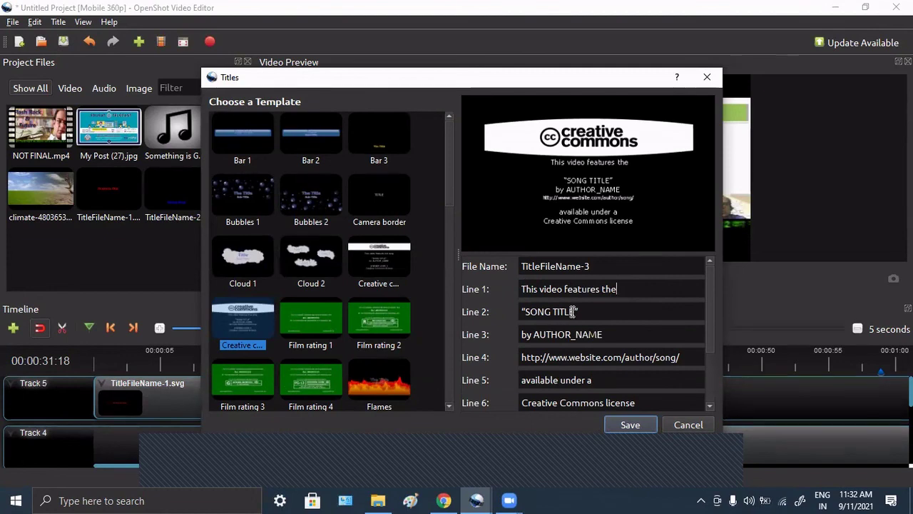
left_click_drag(576, 312, 528, 312)
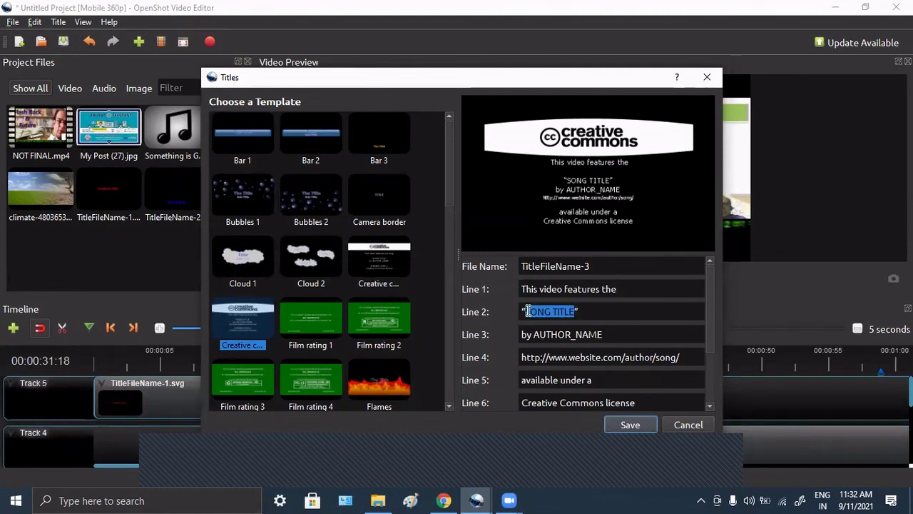
left_click_drag(528, 312, 524, 312)
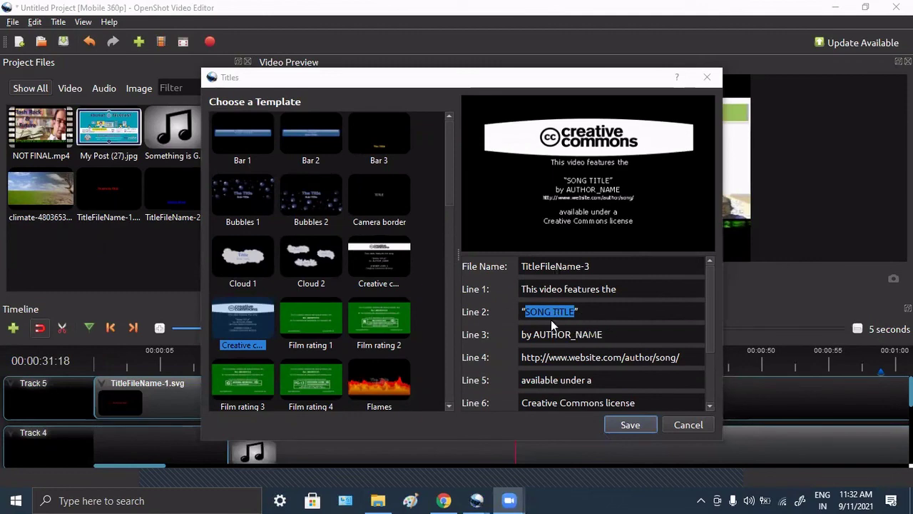
left_click_drag(575, 312, 529, 312)
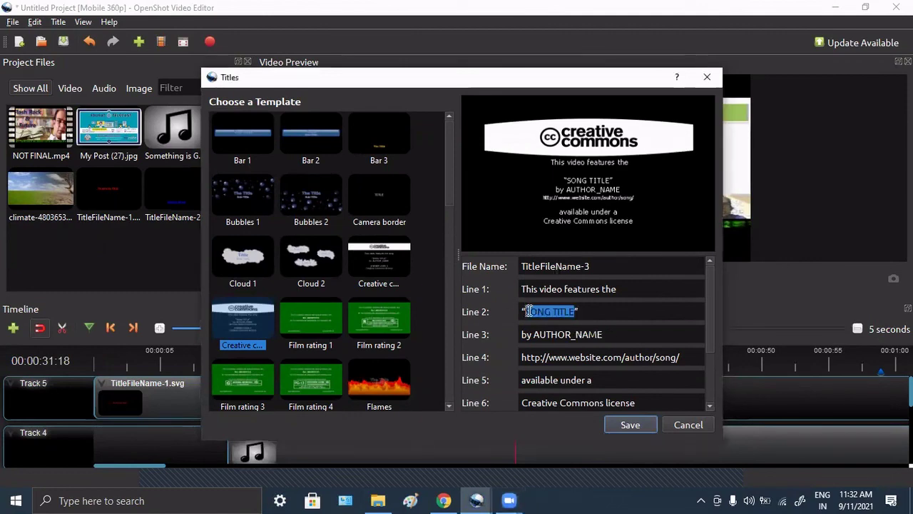
type("Bus")
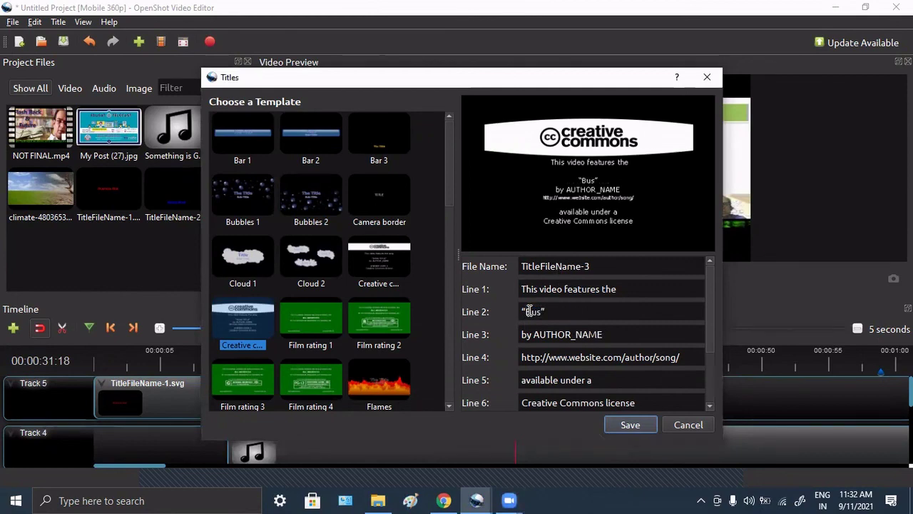
type("iness R")
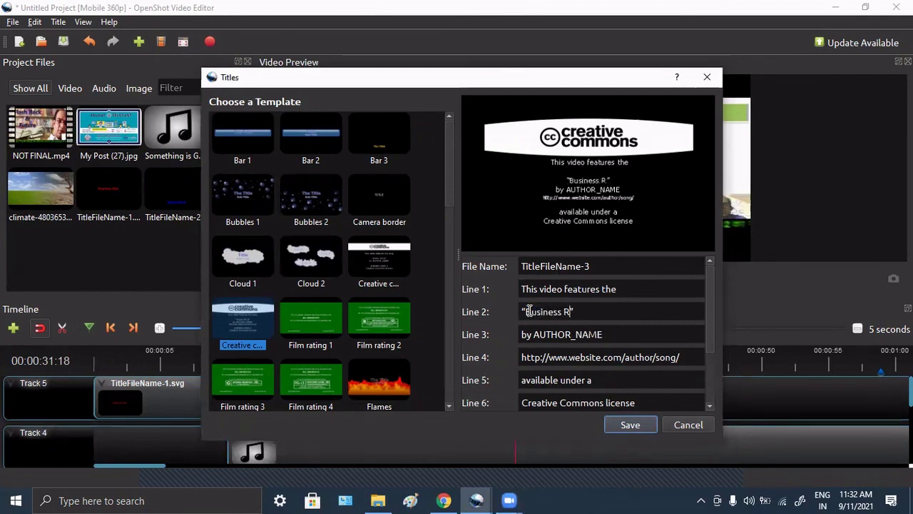
type("isk")
Put the presenter's name in Line 3 and clear the URL from Line 4.
left_click_drag(612, 334, 536, 334)
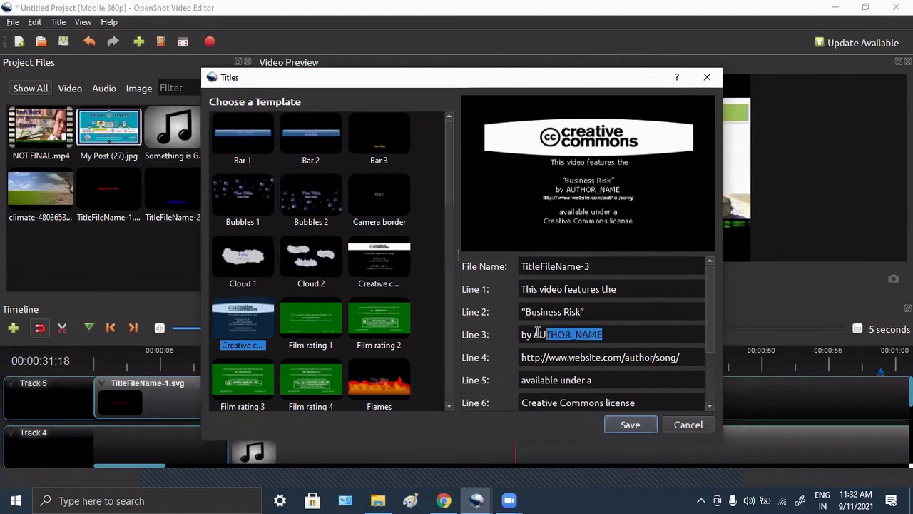
type("Ku")
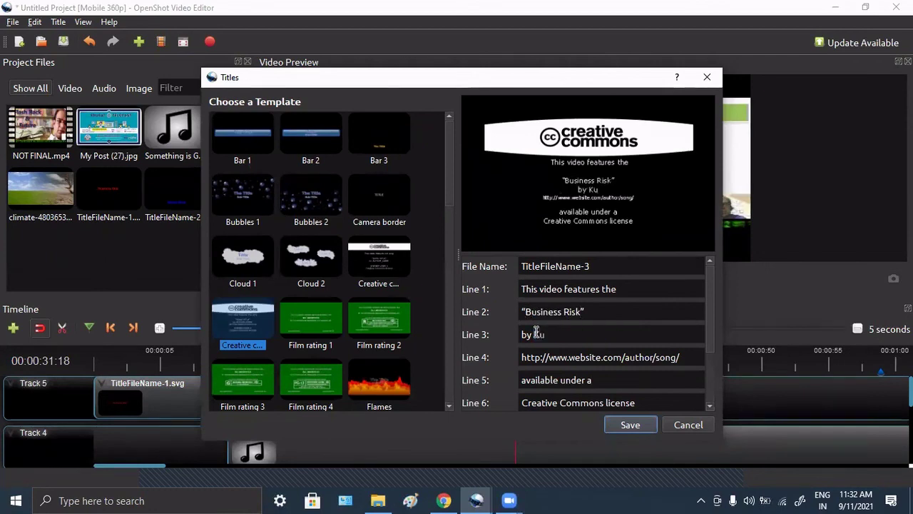
type("ldeep Birw")
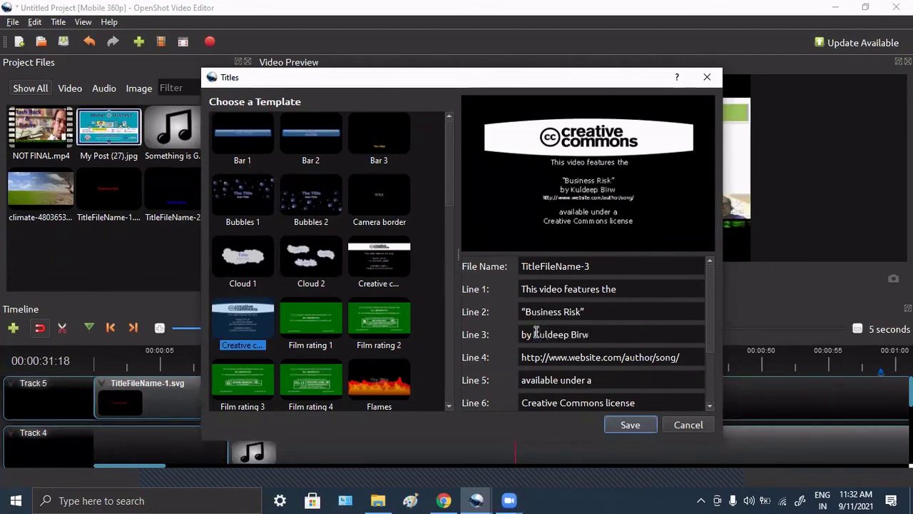
type("al")
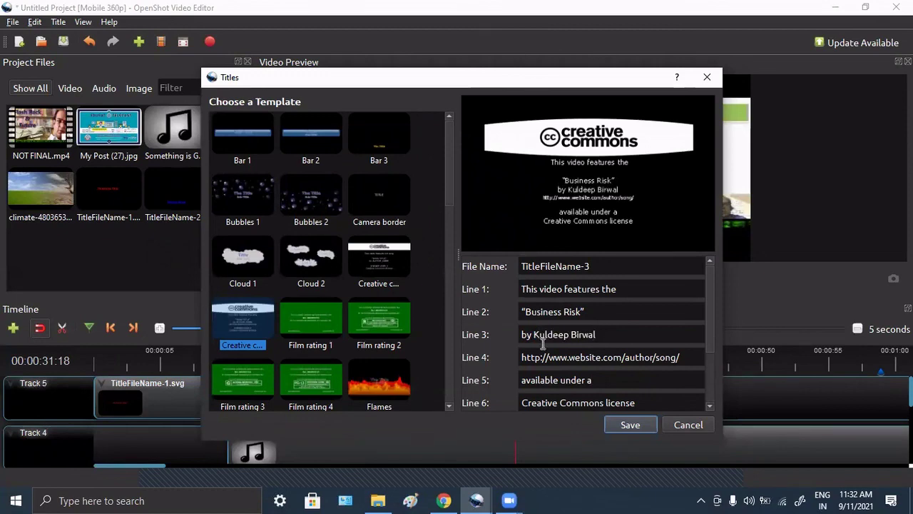
triple_click(607, 362)
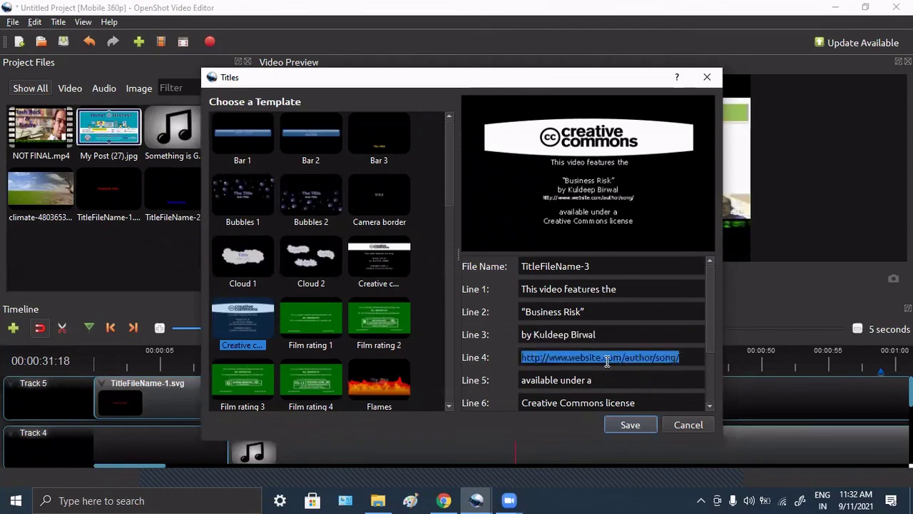
key("BackSpace")
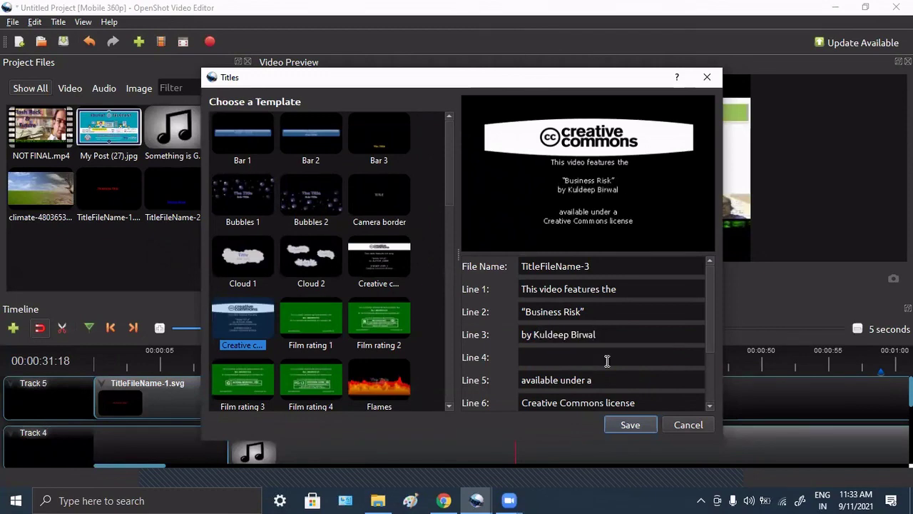
Set the Creative Commons credits text colour to bright green.
scroll(618, 361, "down", 1)
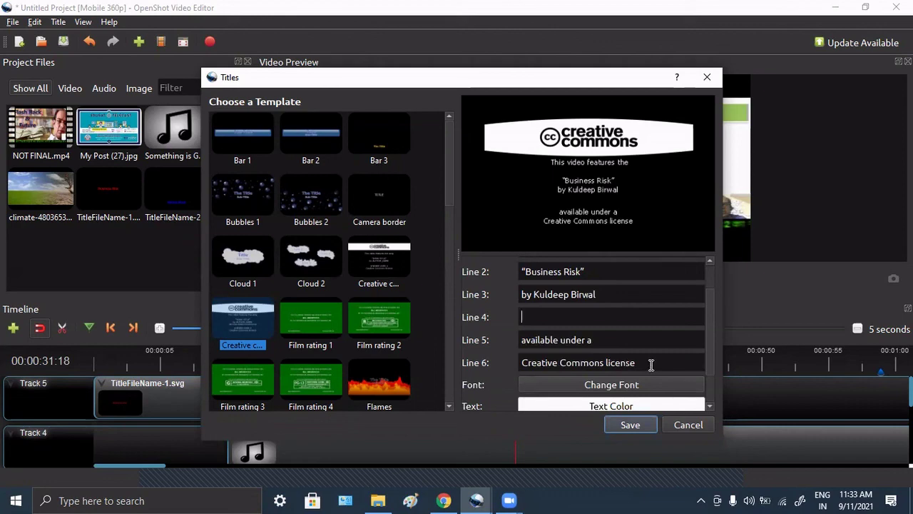
scroll(652, 361, "down", 1)
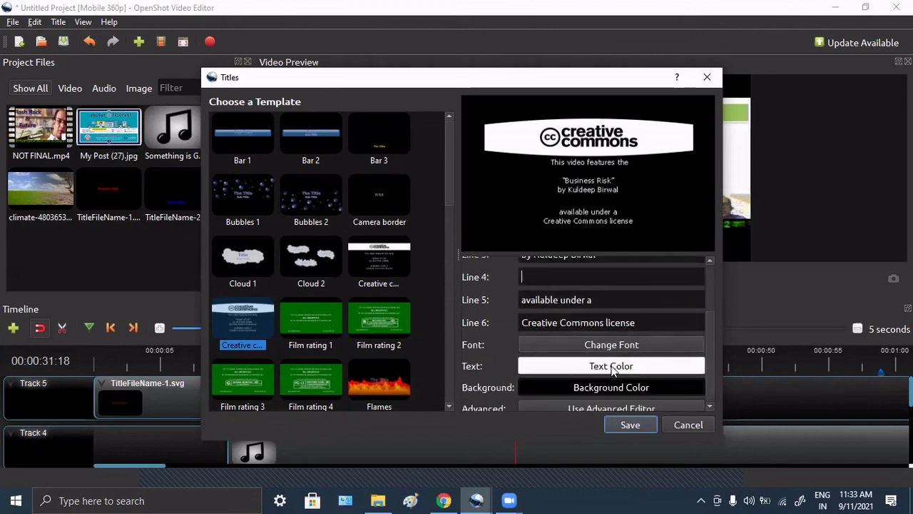
left_click(611, 368)
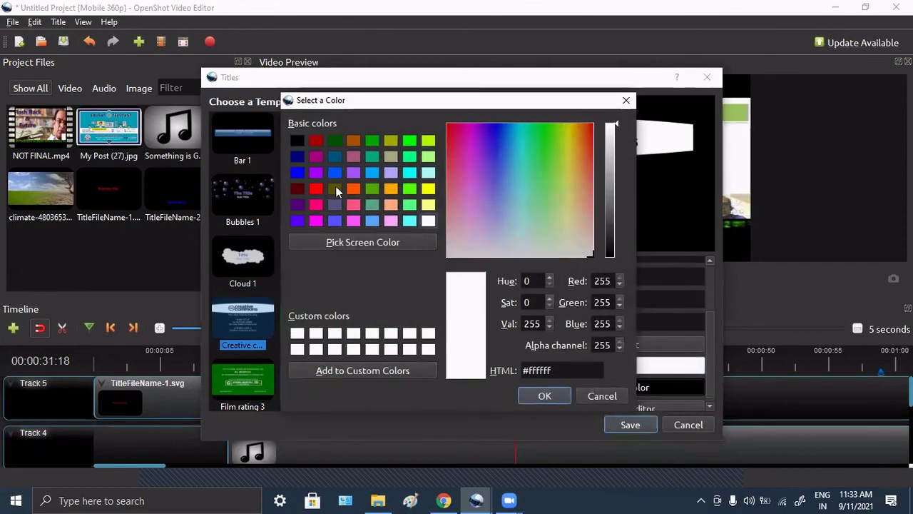
left_click(410, 140)
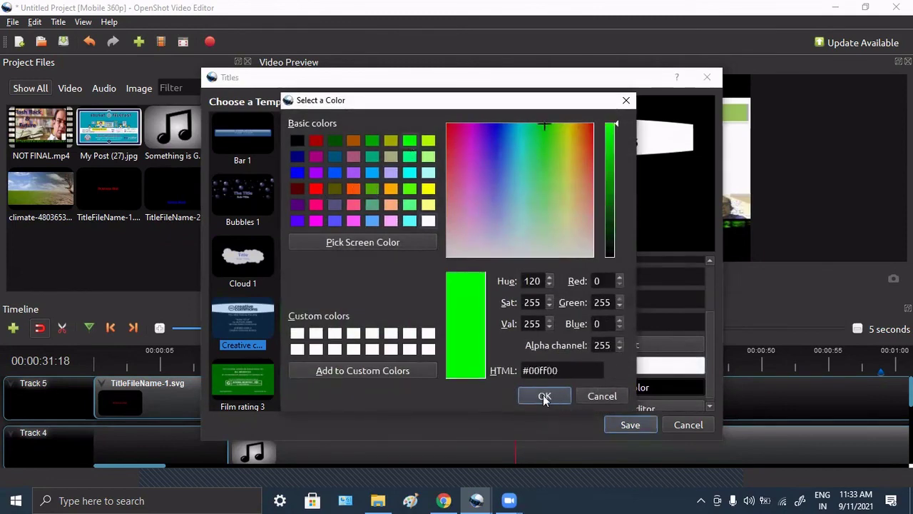
left_click(544, 397)
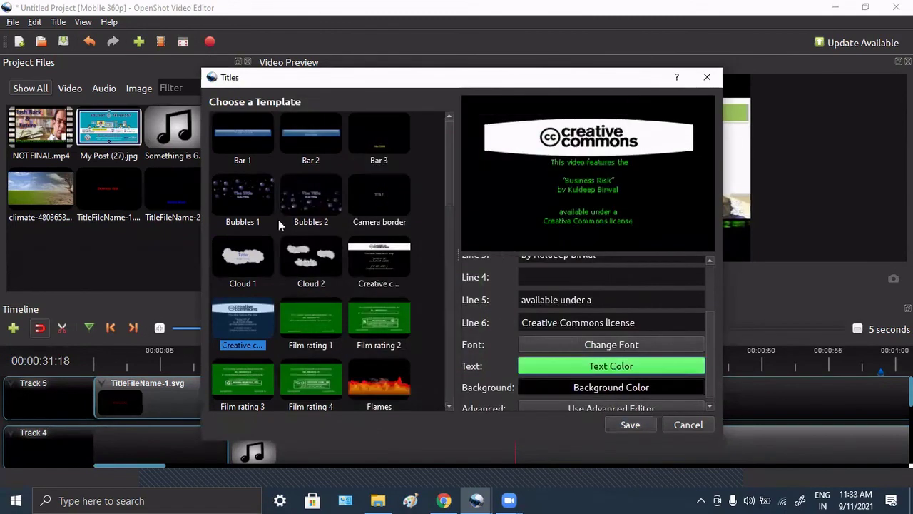
Keep the background black, save the title, and drag it onto Track 5 after NOT FINAL.mp4.
left_click(619, 389)
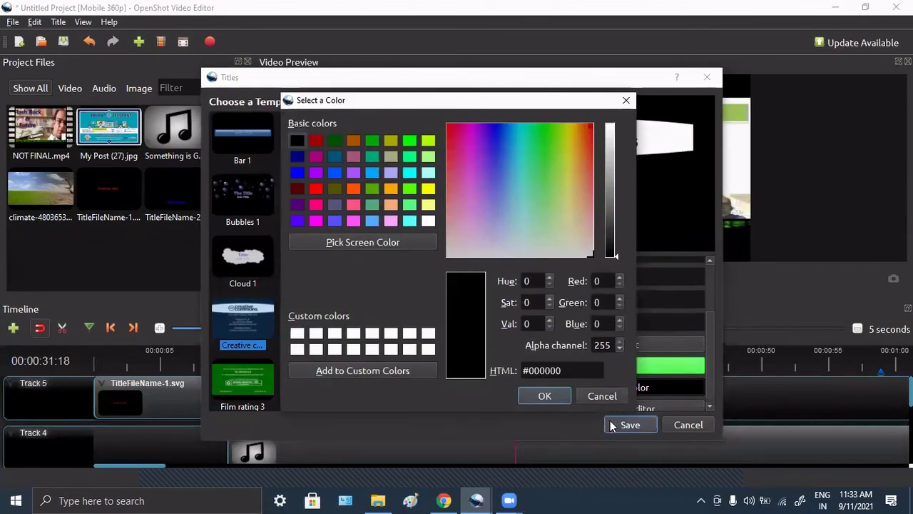
left_click(544, 396)
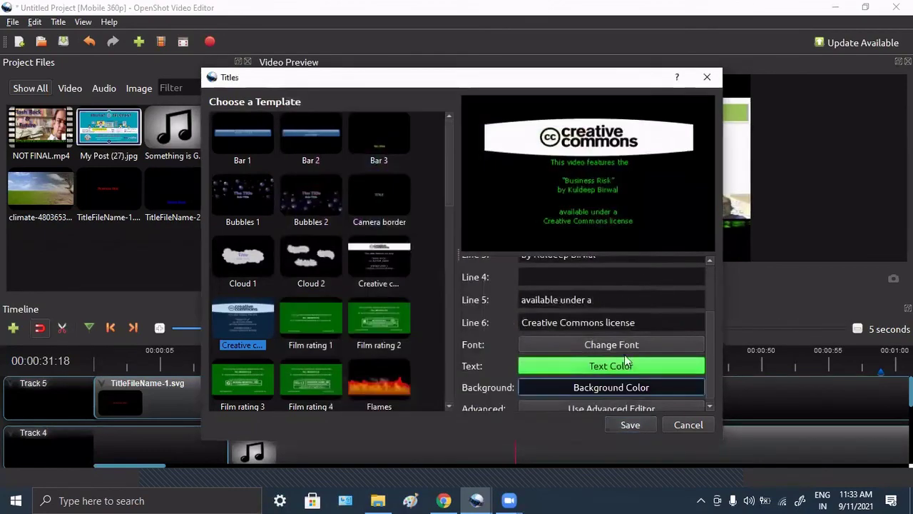
left_click(639, 426)
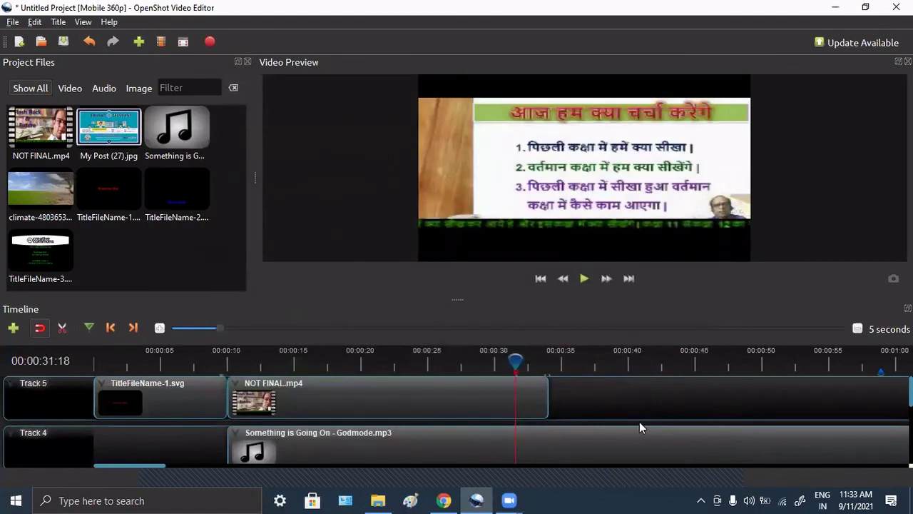
mouse_move(48, 252)
left_mouse_down()
mouse_move(564, 385)
mouse_move(555, 385)
left_mouse_up()
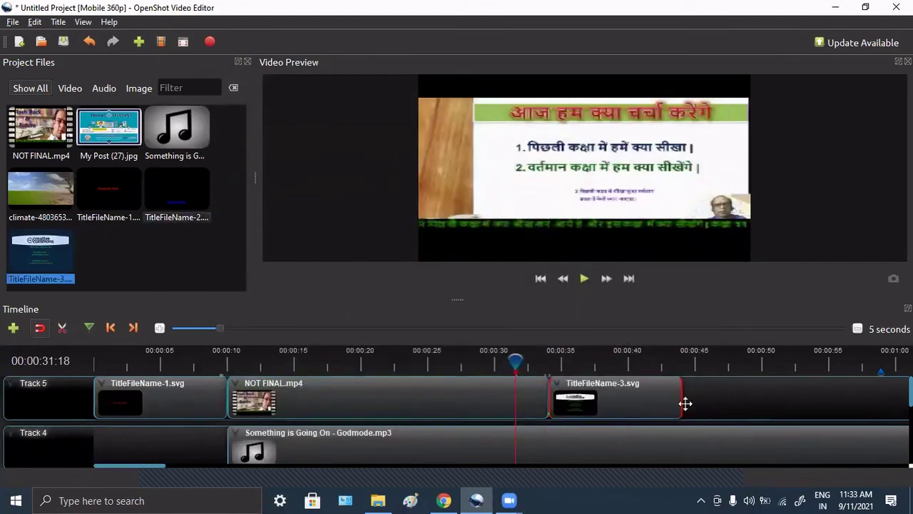
Play from about 33 seconds to check the cut from NOT FINAL.mp4 into the green credits.
left_click(583, 280)
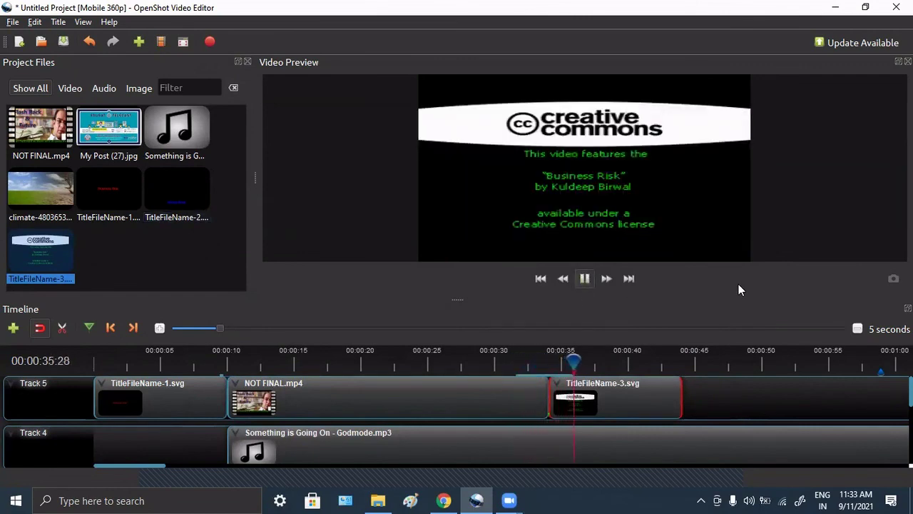
left_click(589, 280)
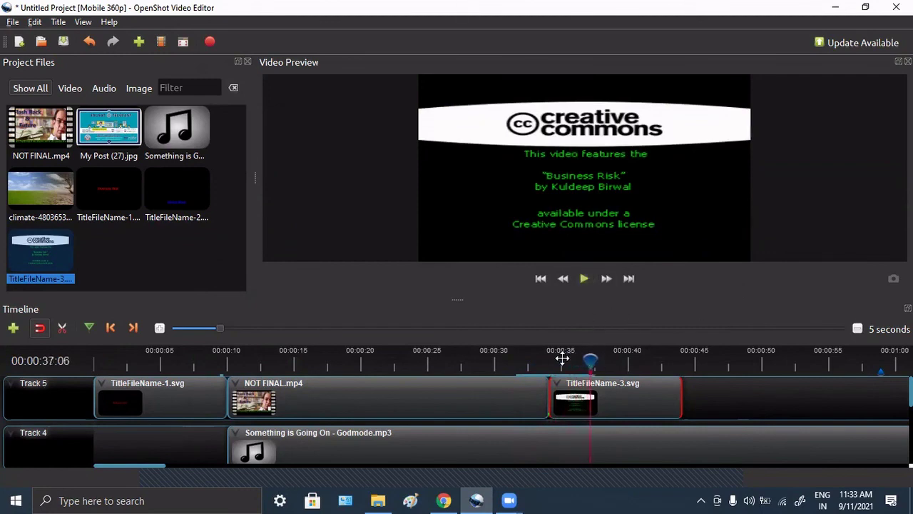
left_click(528, 359)
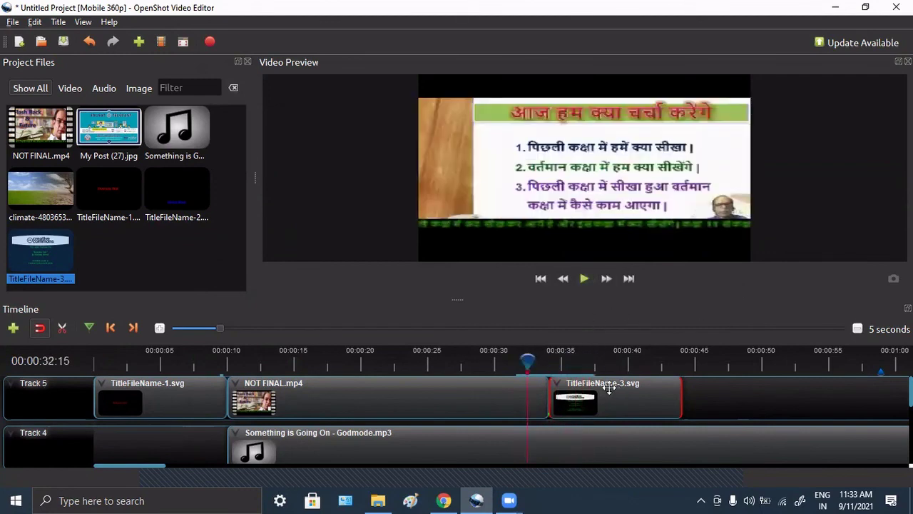
left_click(538, 357)
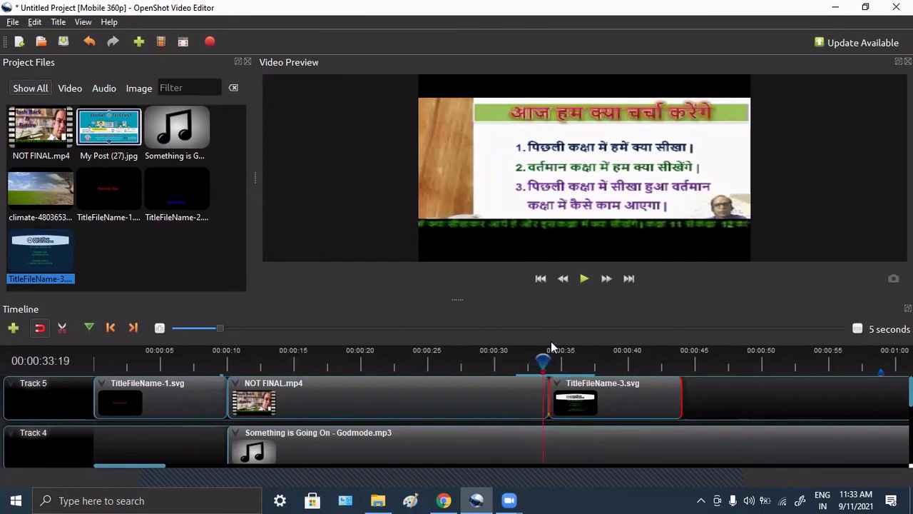
left_click(584, 279)
left_click(586, 283)
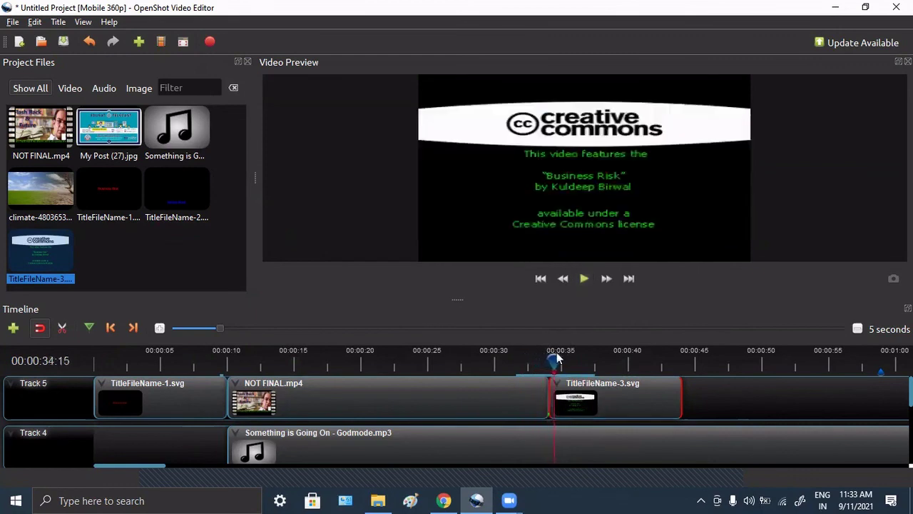
left_click(523, 358)
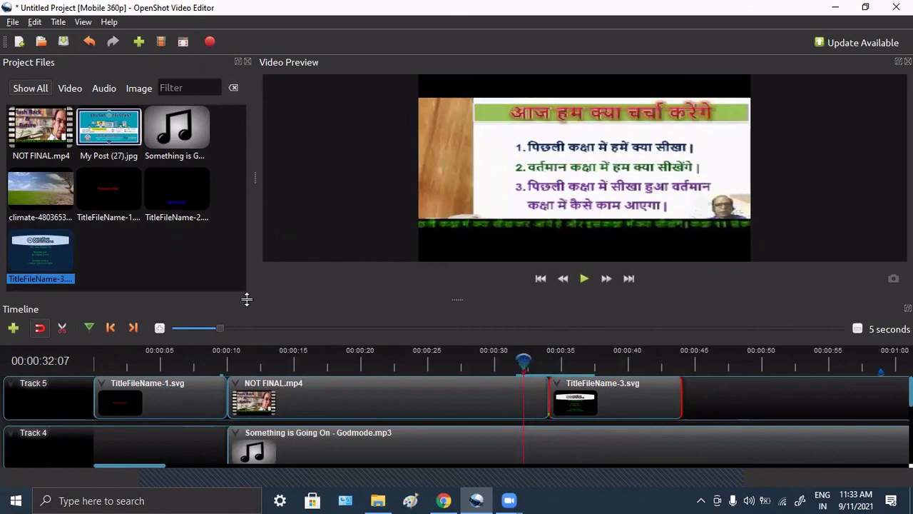
Show the Transitions panel in the workspace.
right_click(205, 319)
left_click(236, 351)
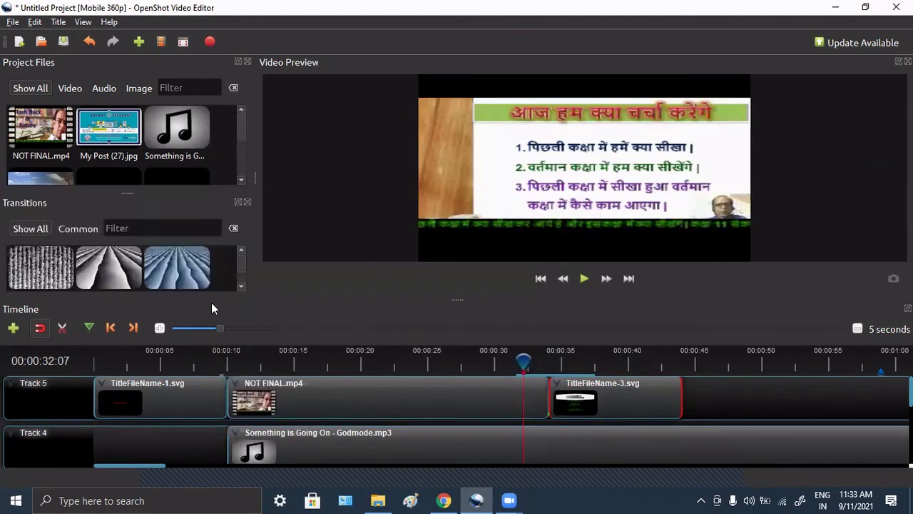
scroll(146, 266, "down", 5)
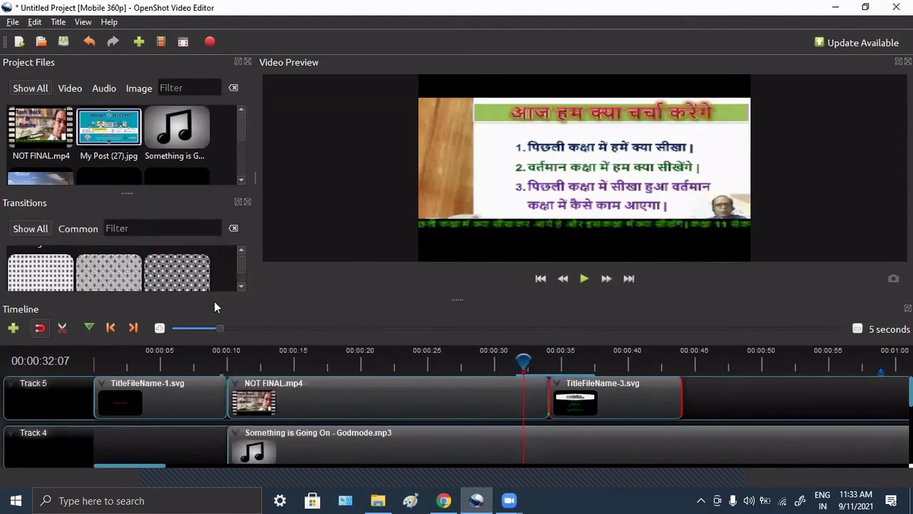
Apply Fade In and Out (Slow) to the entire TitleFileName-3 credits clip.
right_click(629, 403)
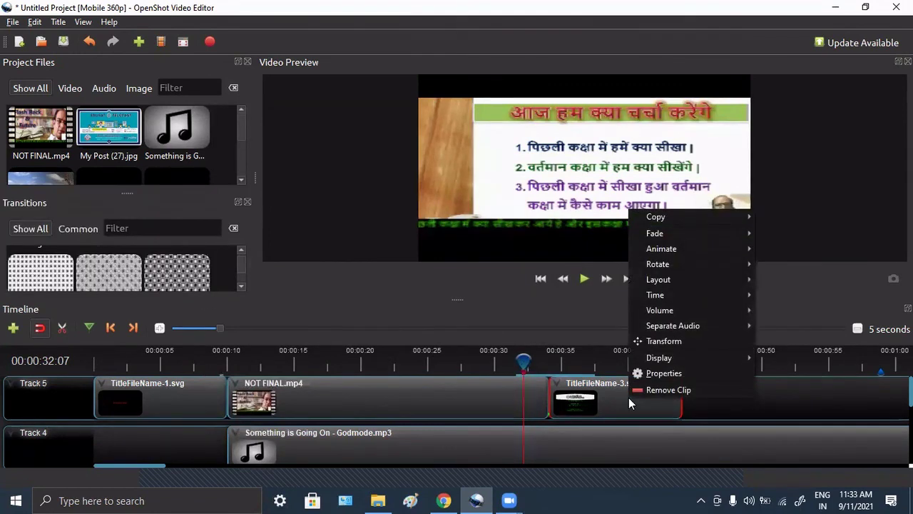
mouse_move(688, 236)
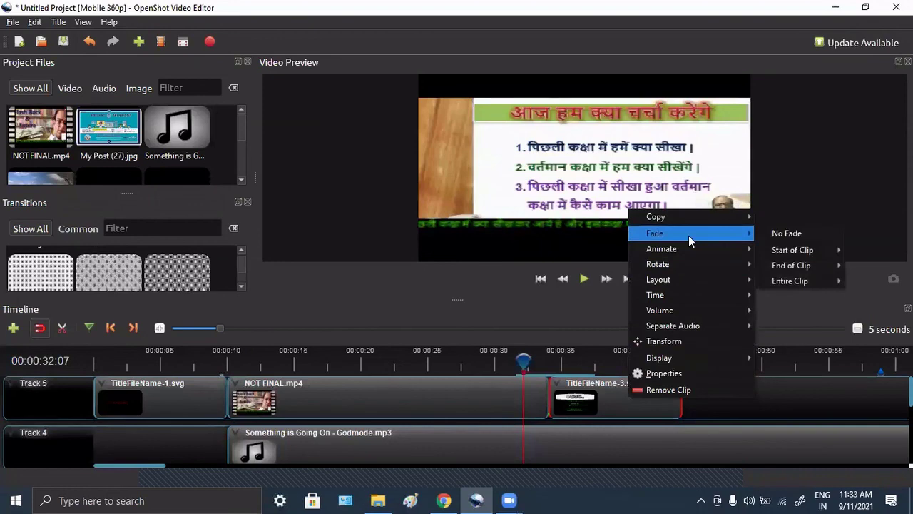
mouse_move(797, 280)
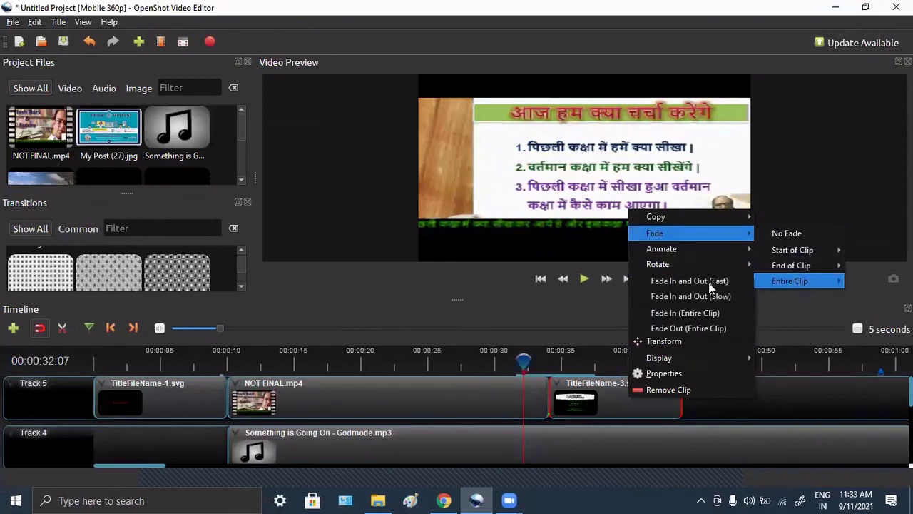
left_click(692, 295)
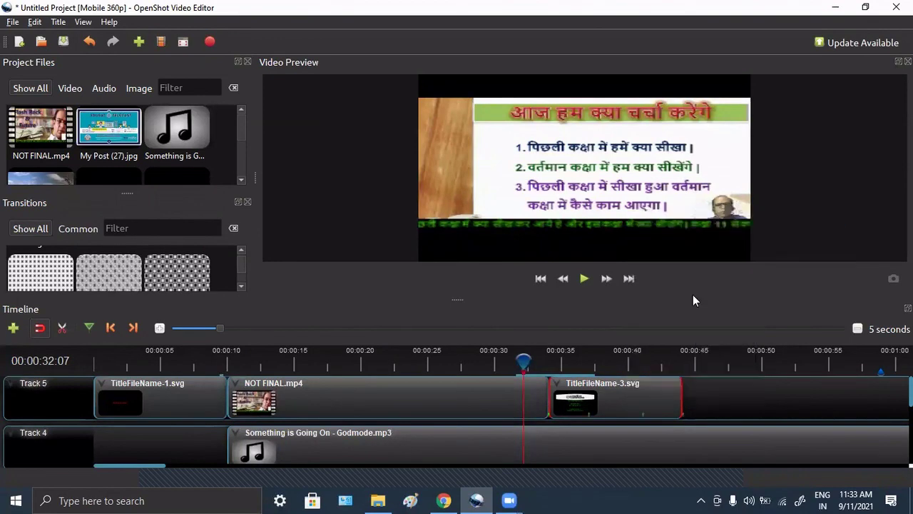
Play the timeline to preview the credits fade, then move back to review it.
left_click(583, 283)
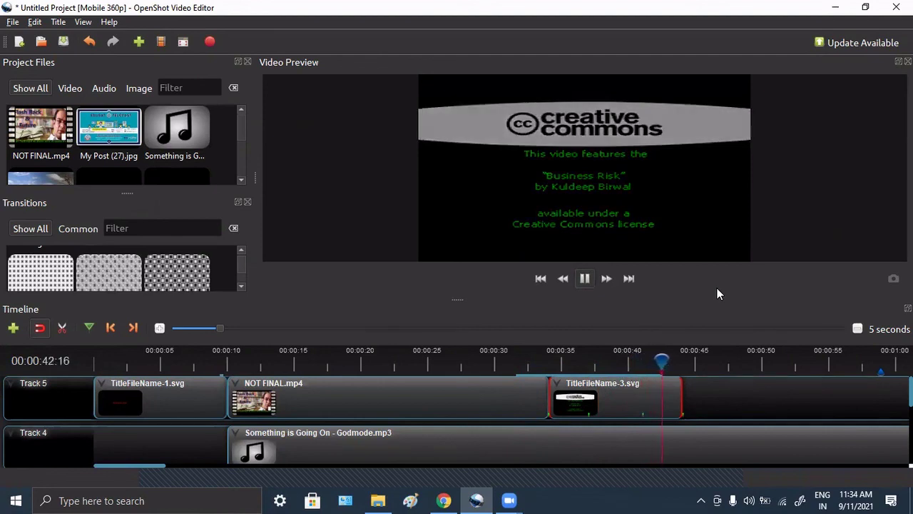
left_click(586, 279)
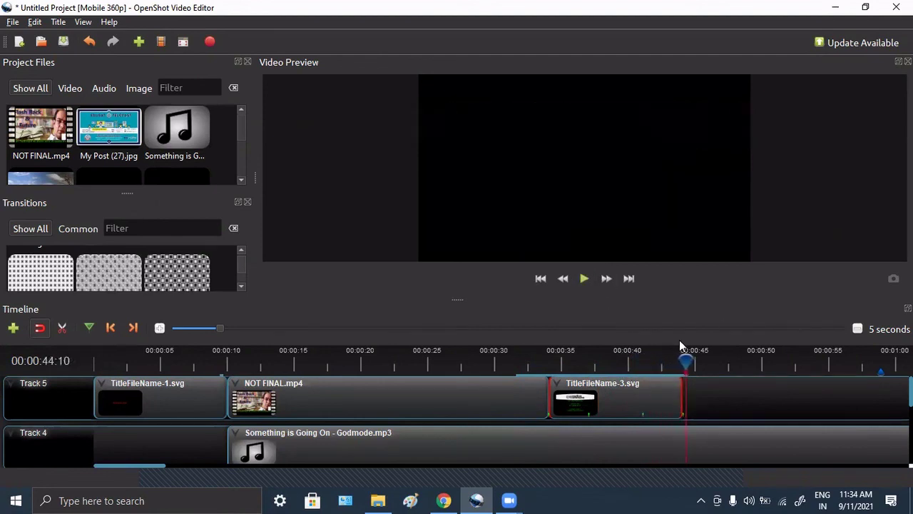
left_click_drag(685, 355, 518, 355)
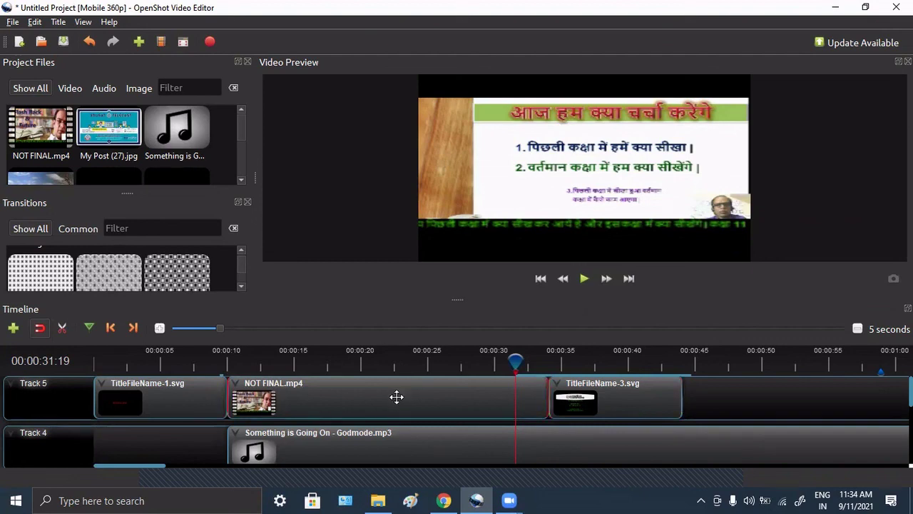
Start a new title and choose the Cloud 1 template after comparing Cloud 2 and Camera border.
left_click(53, 22)
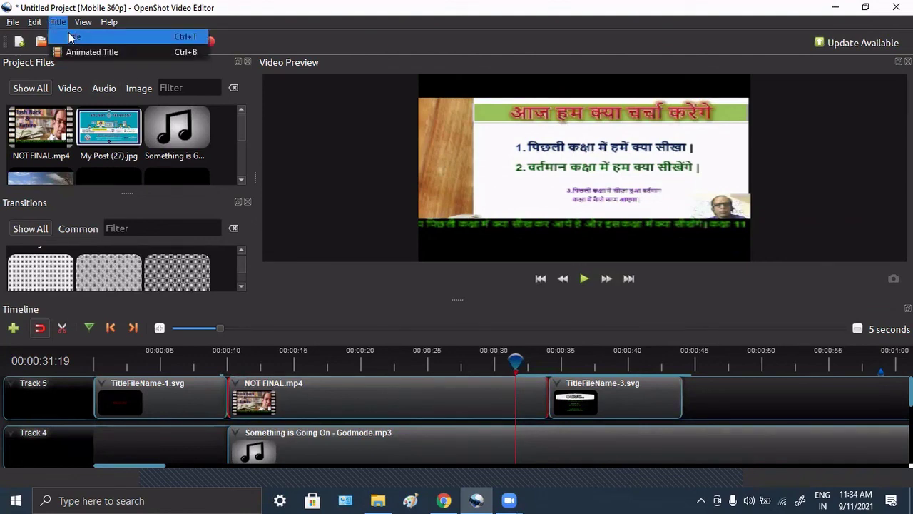
left_click(69, 37)
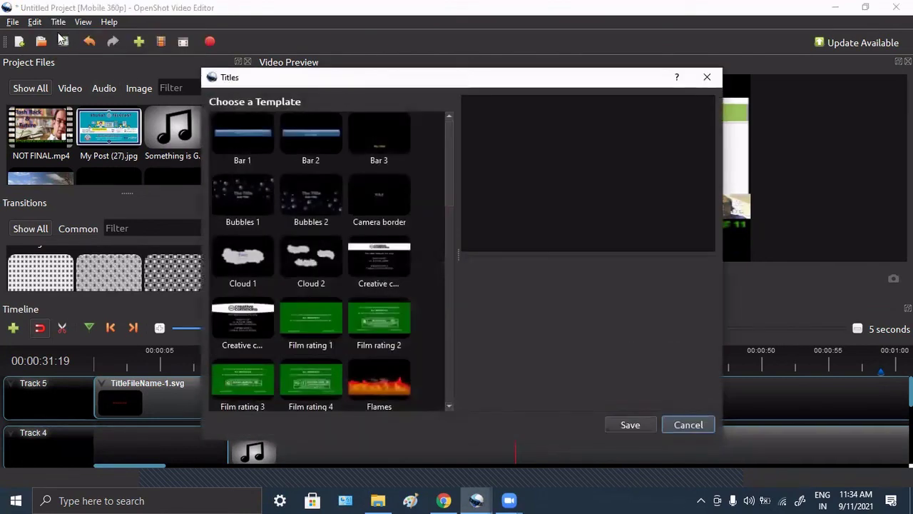
left_click(242, 251)
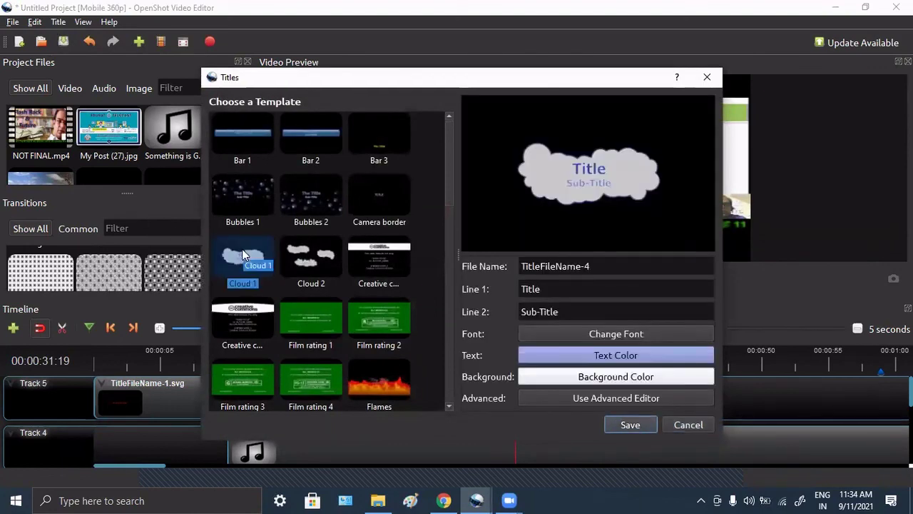
left_click(303, 259)
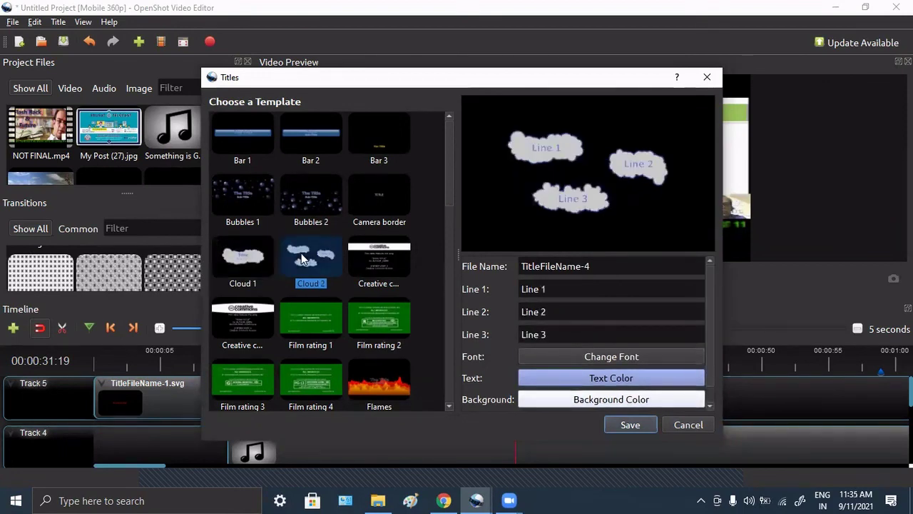
left_click(377, 201)
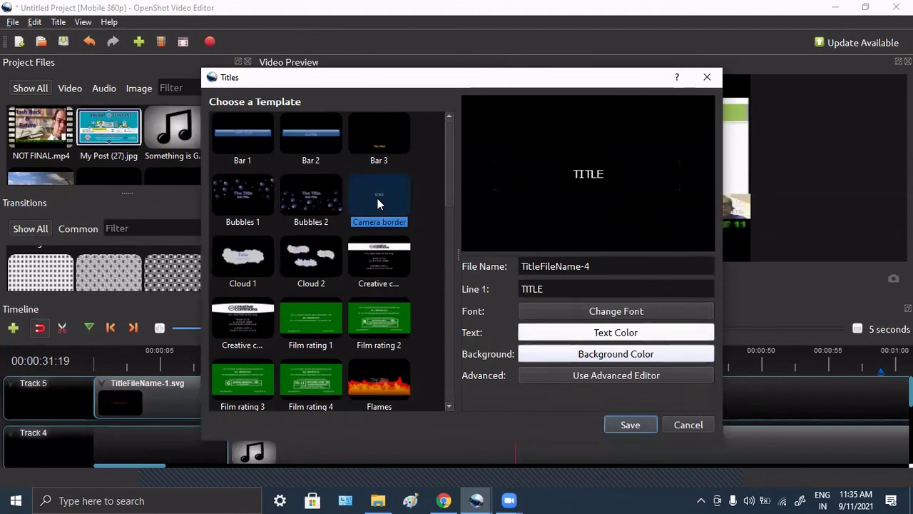
left_click(246, 261)
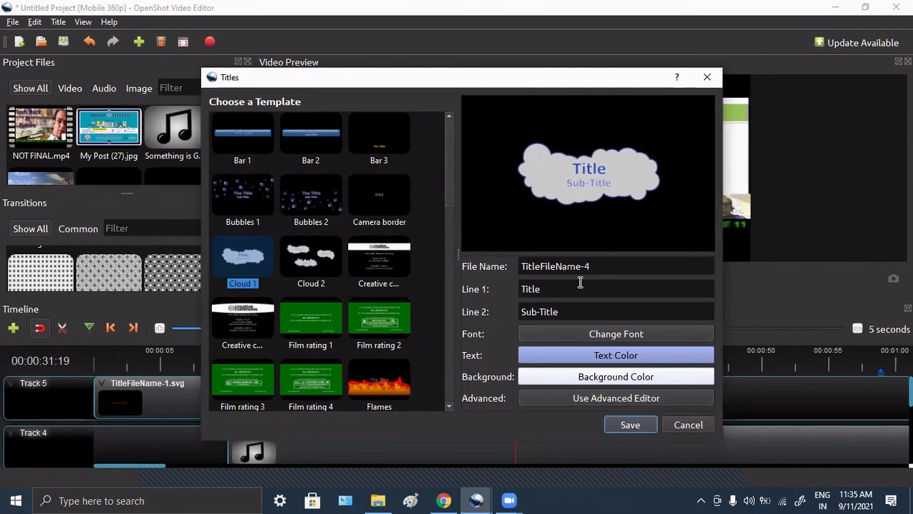
Change the main line to 'Bank', delete the subtitle, and save the title.
left_click_drag(564, 288, 515, 289)
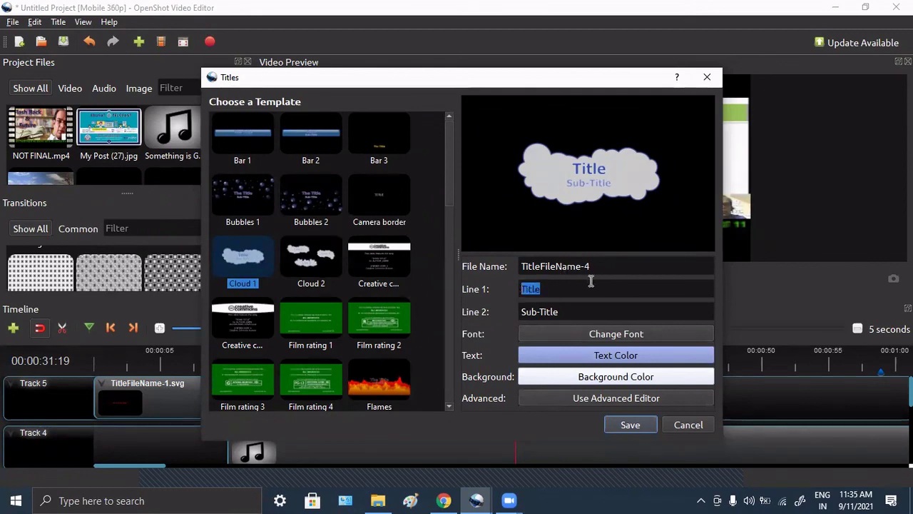
type("Bank")
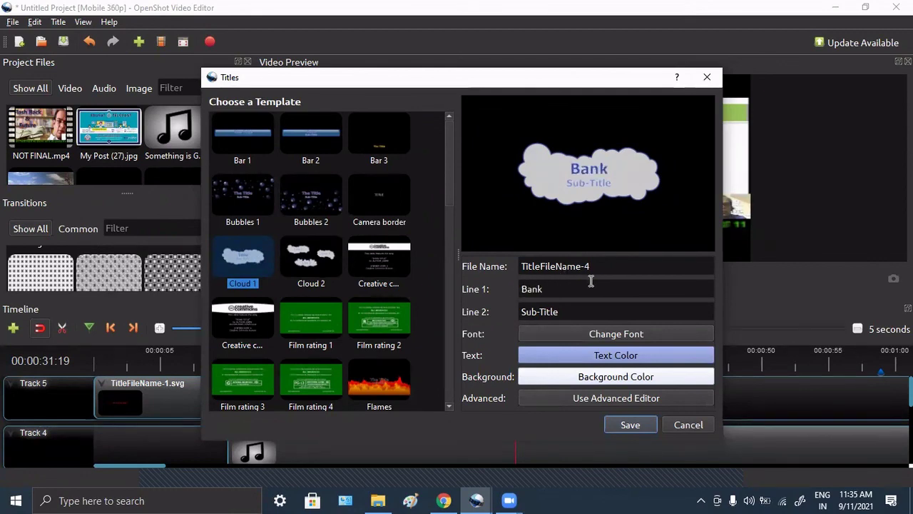
left_click_drag(576, 312, 521, 317)
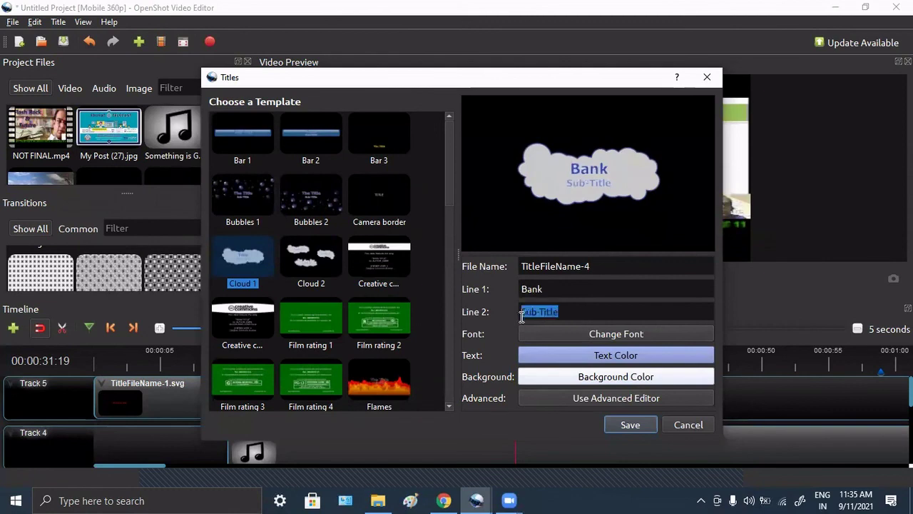
key("BackSpace")
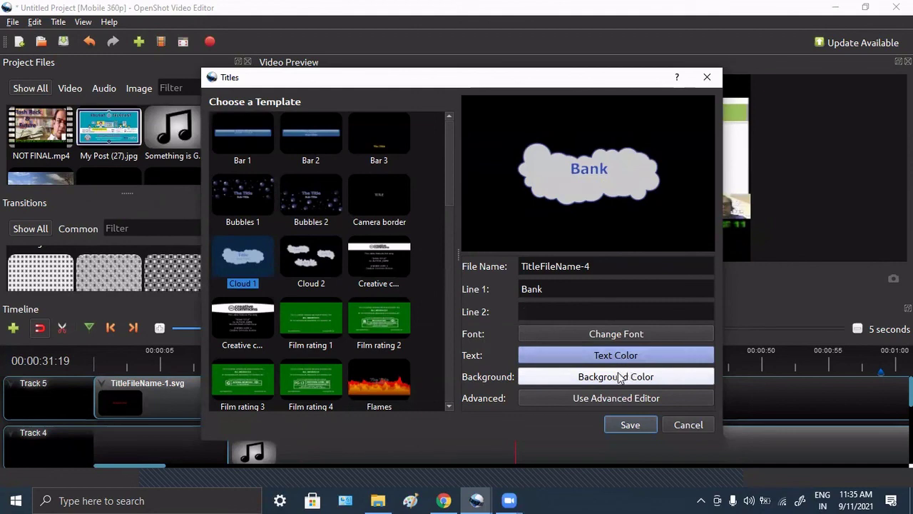
left_click(639, 425)
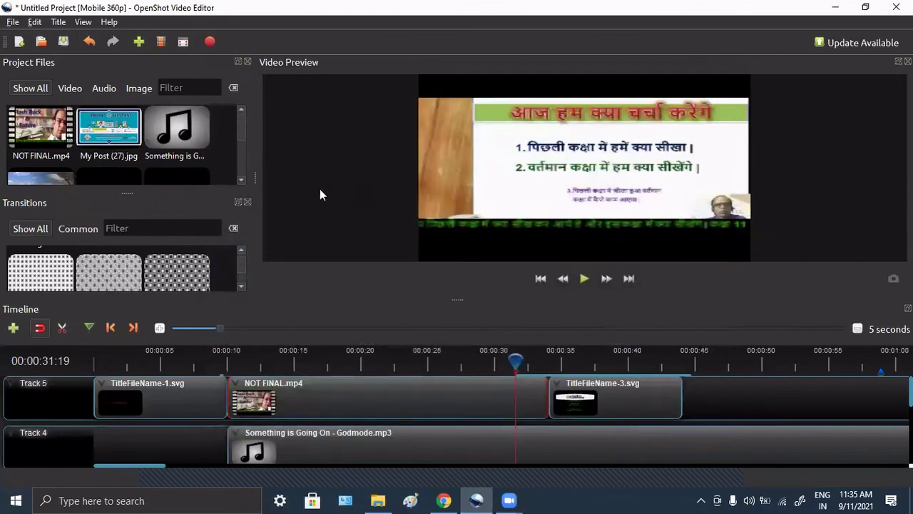
Place the TitleFileName-4 Bank title on Track 5 after the lecture video.
left_click(247, 202)
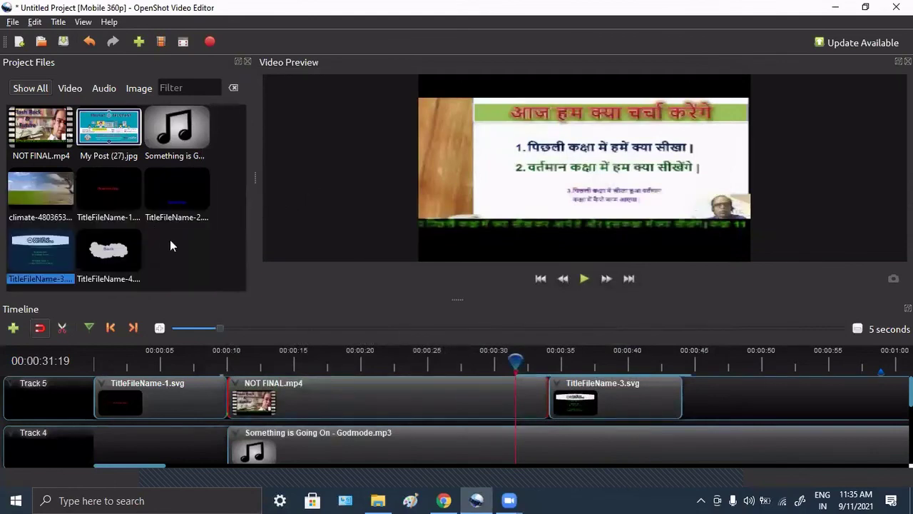
left_click(110, 254)
left_click_drag(90, 251, 345, 387)
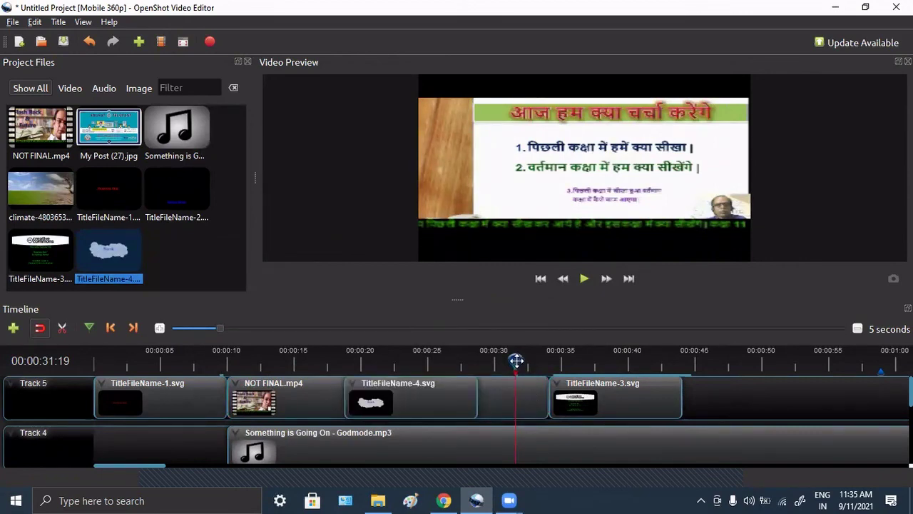
left_click(486, 362)
Preview playback from just before the Bank title, then select its clip.
left_click_drag(362, 366, 324, 362)
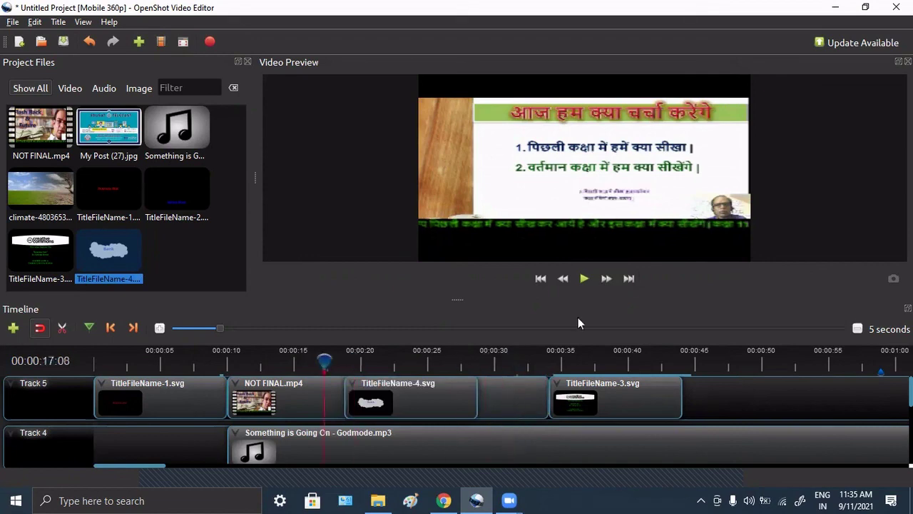
key("space")
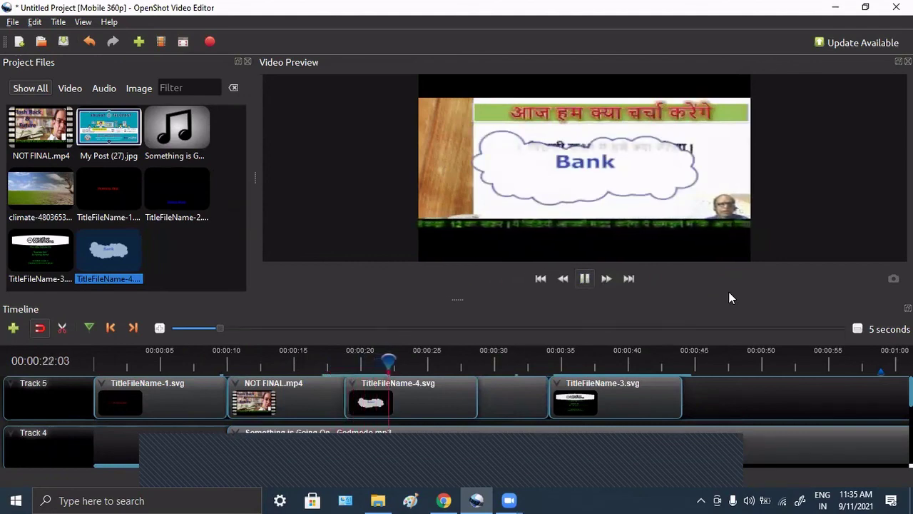
key("space")
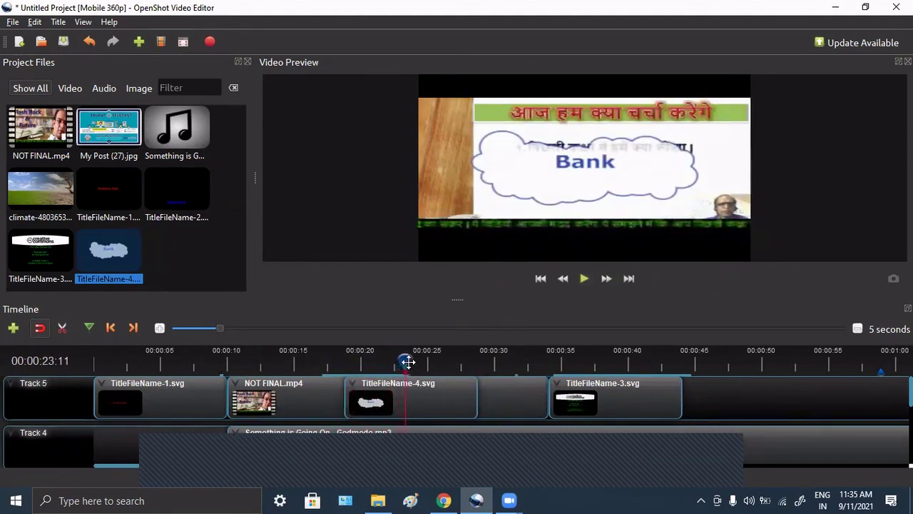
left_click_drag(406, 361, 330, 361)
left_click(424, 398)
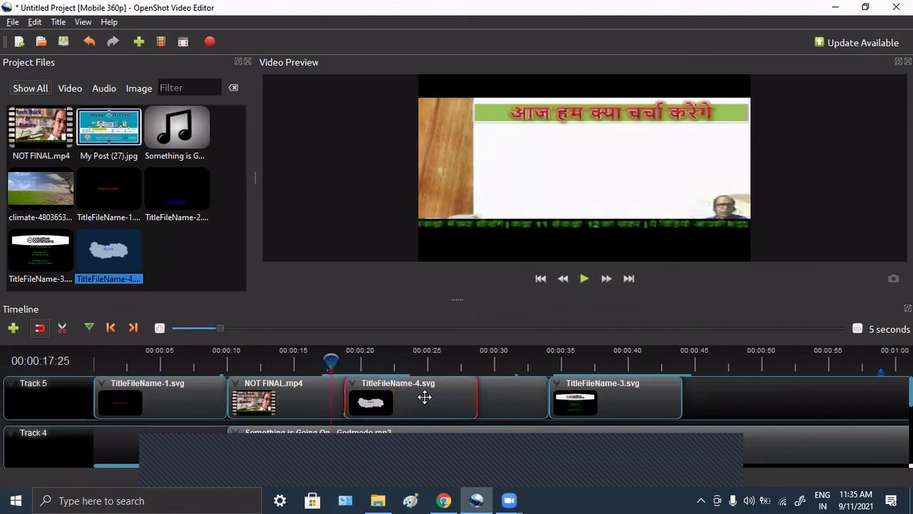
Apply Fade In and Out (Slow) to the entire Bank title clip.
right_click(425, 398)
mouse_move(471, 238)
mouse_move(601, 278)
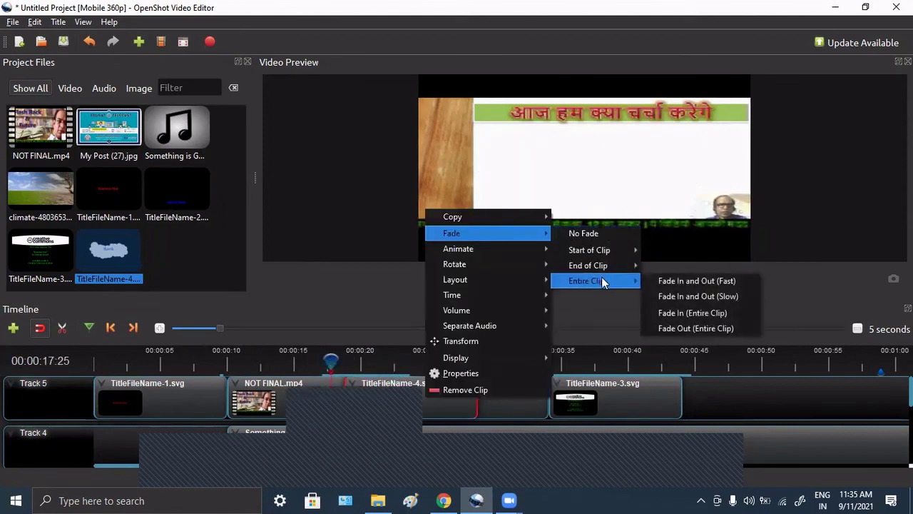
left_click(690, 296)
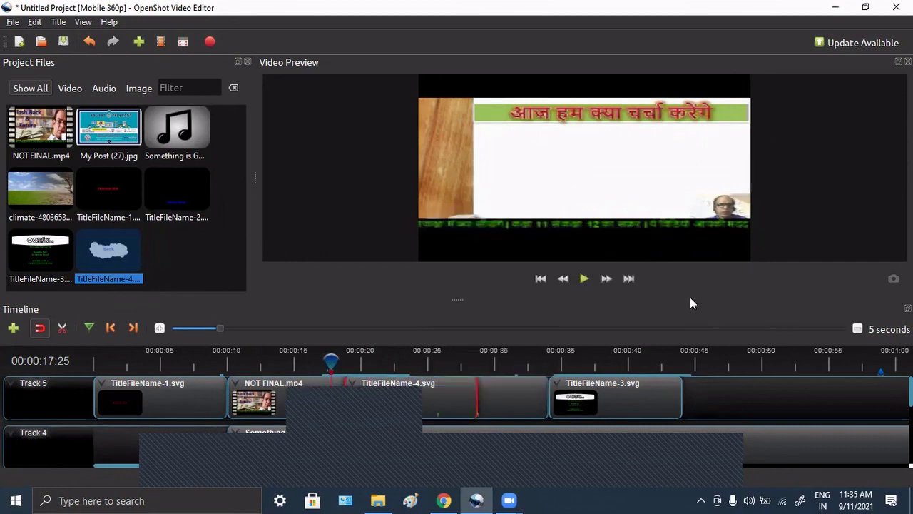
Play the timeline to check the Bank title fade, then clear the file selection.
left_click(585, 279)
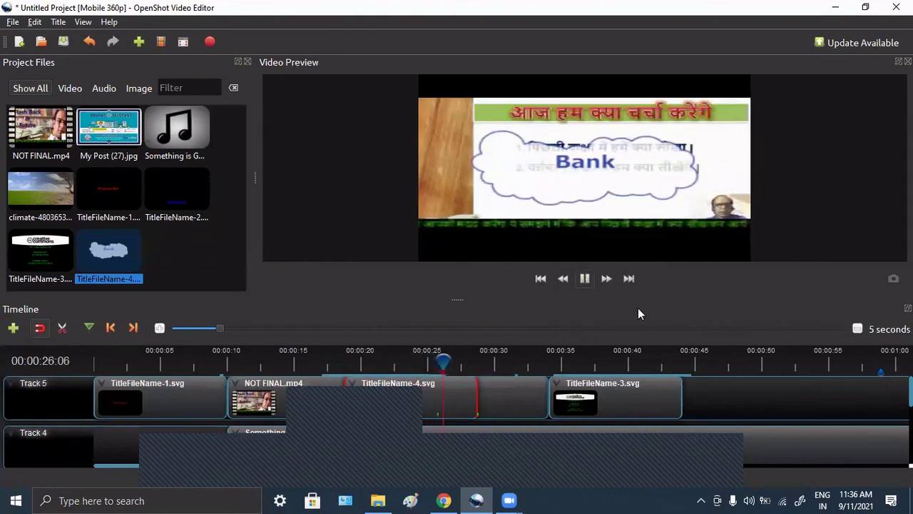
left_click(584, 279)
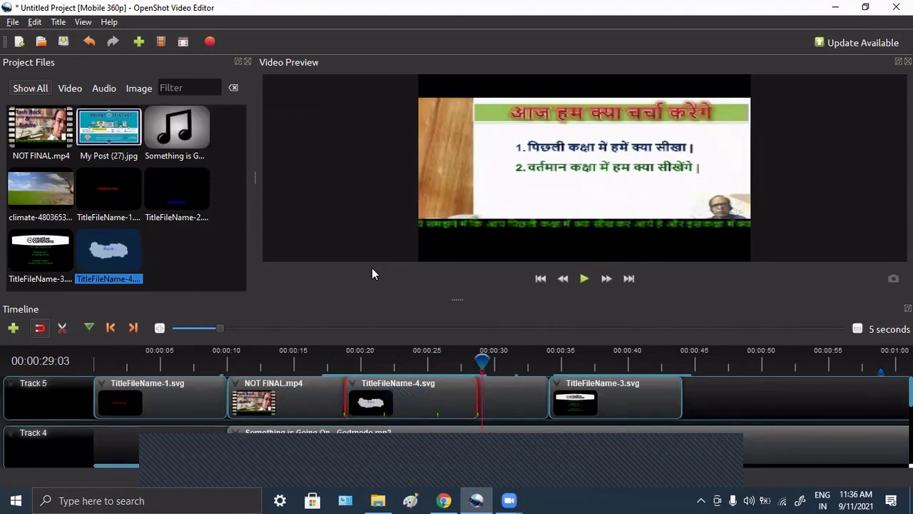
left_click(192, 250)
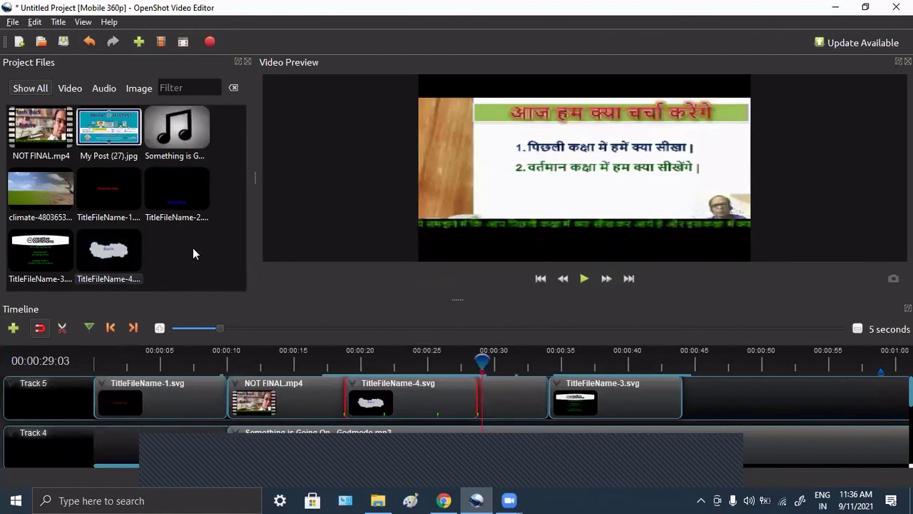
left_click(112, 253)
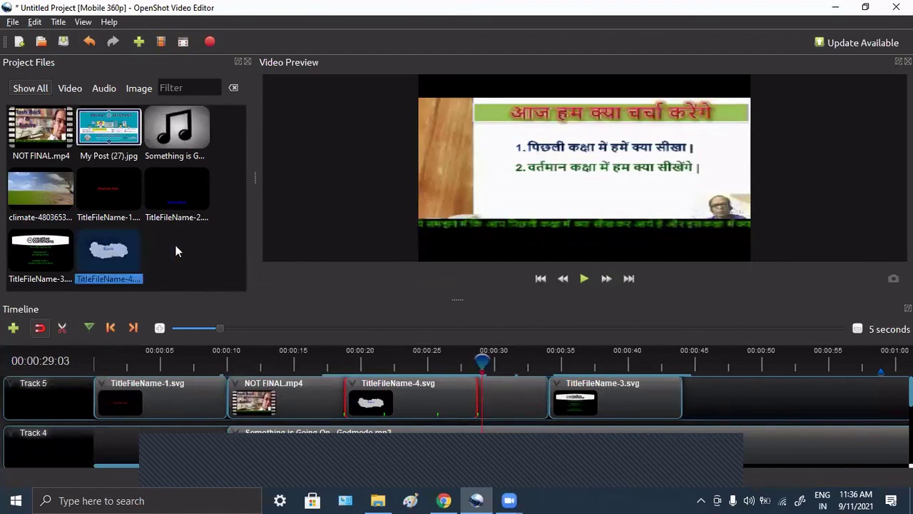
left_click(57, 22)
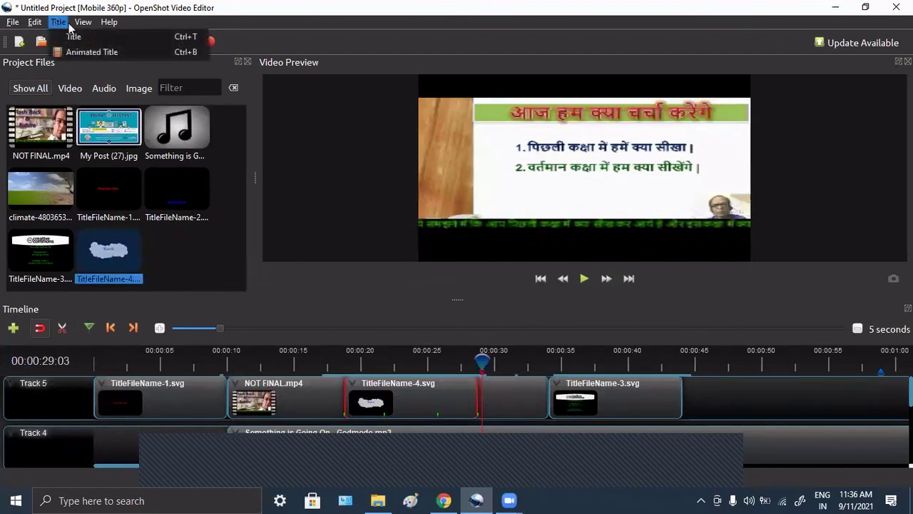
left_click(57, 37)
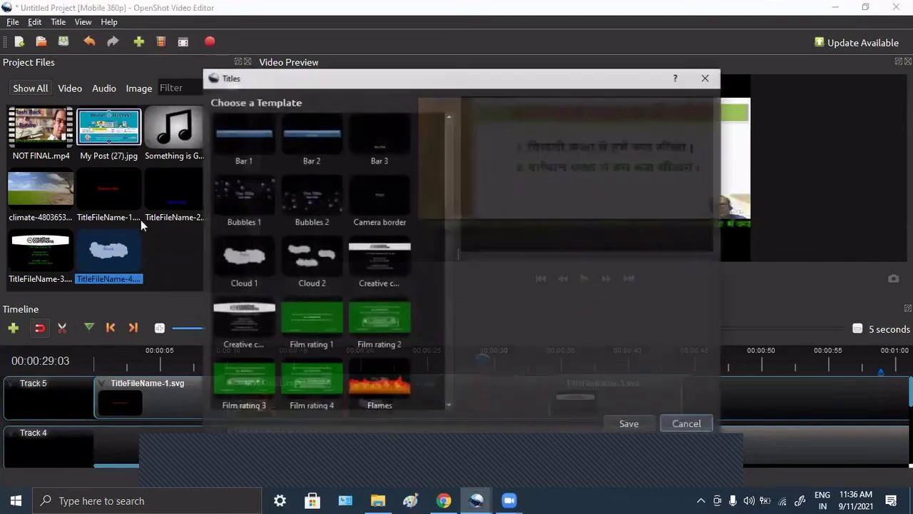
left_click(222, 273)
left_click(292, 192)
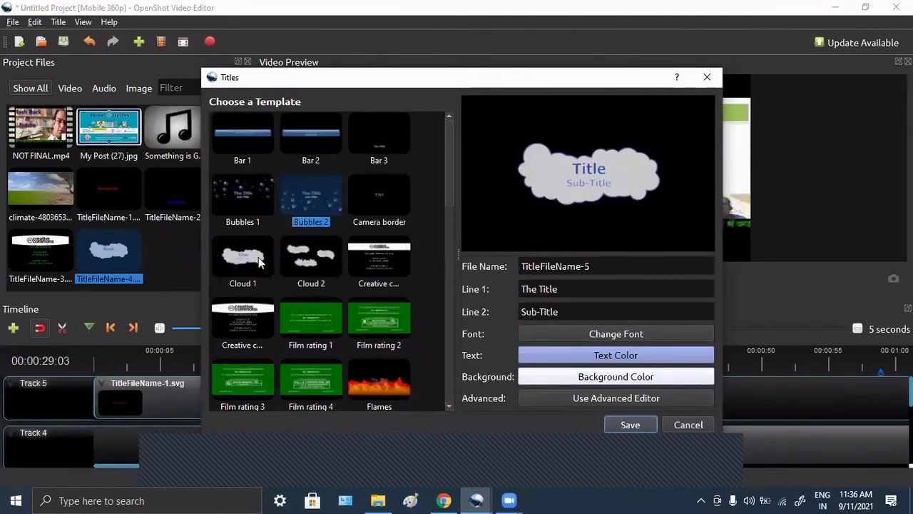
left_click(686, 424)
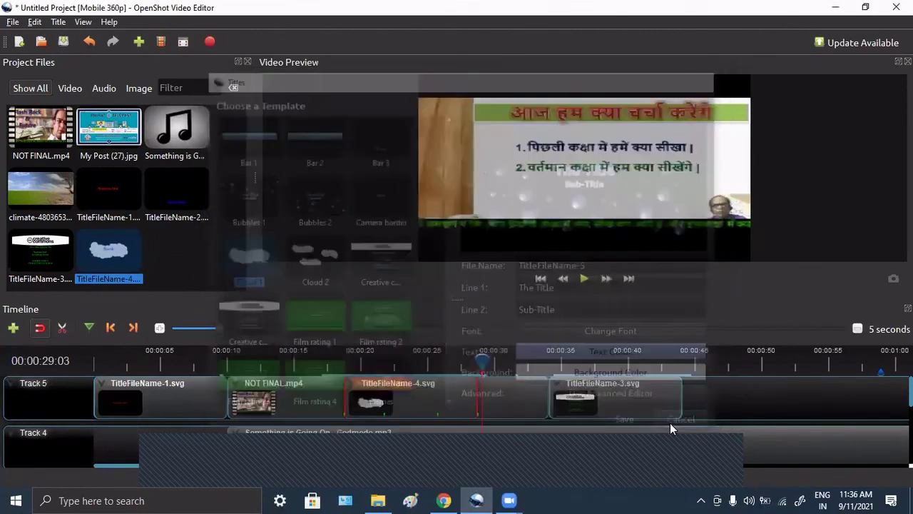